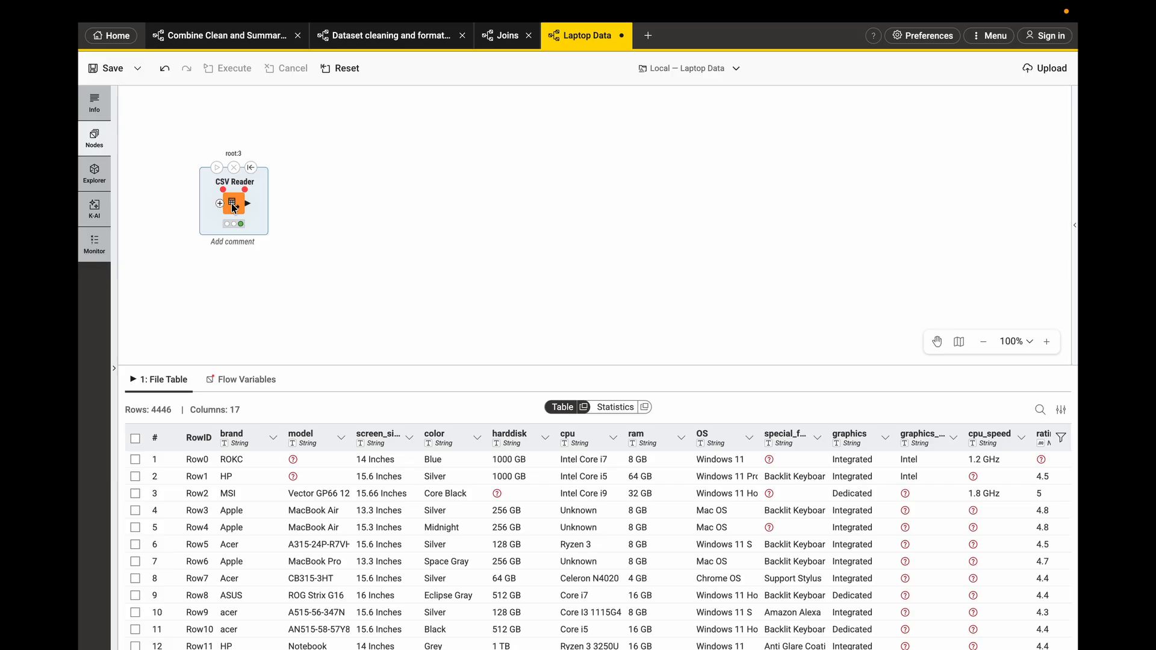
- Reposition the CSV Reader node and scroll through its output table to review all laptop data columns
{"action": "left_click_drag", "start_coordinate": [248, 201], "coordinate": [269, 192]}
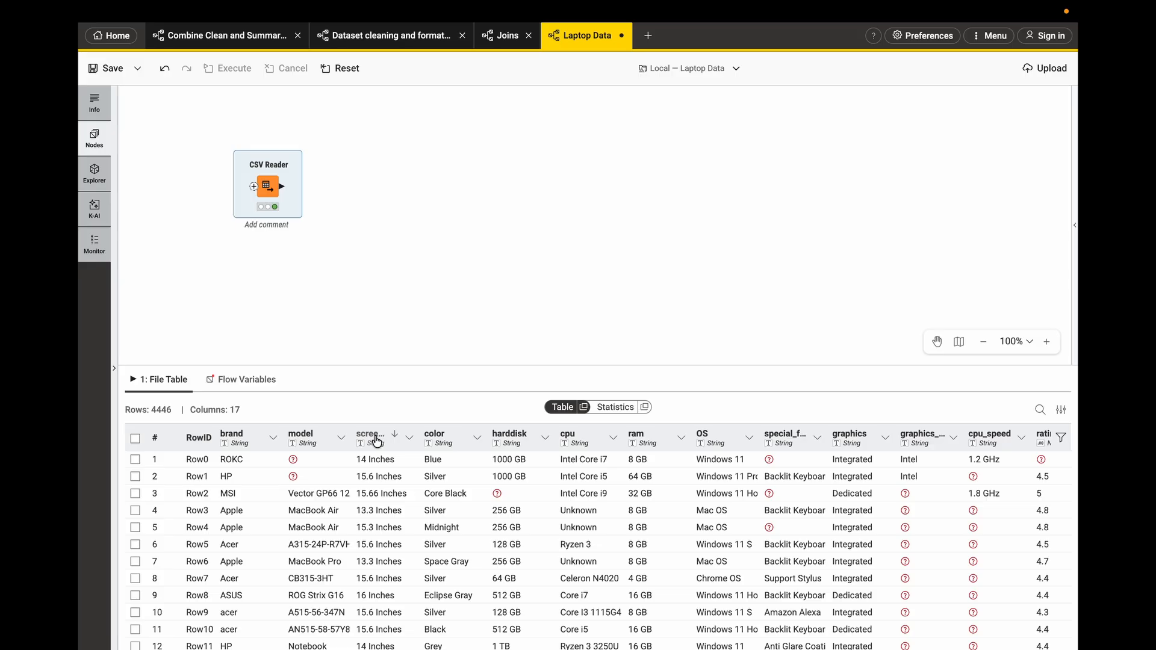
{"action": "scroll", "coordinate": [834, 493], "scroll_direction": "right", "scroll_amount": 2}
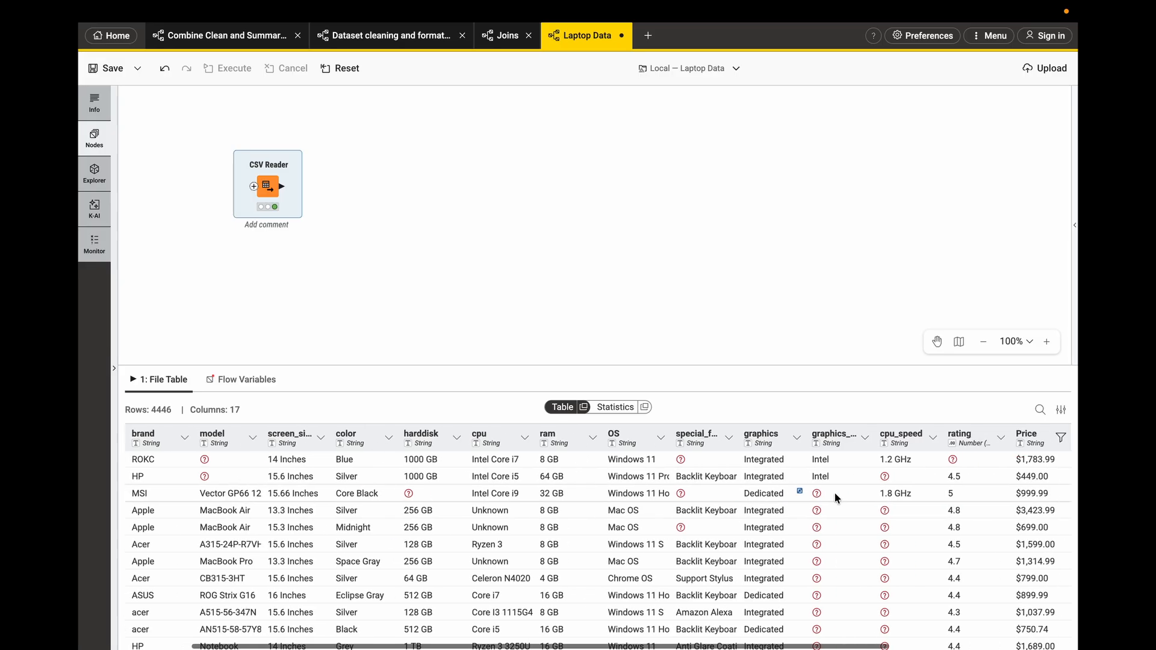
{"action": "scroll", "coordinate": [834, 492], "scroll_direction": "right", "scroll_amount": 5}
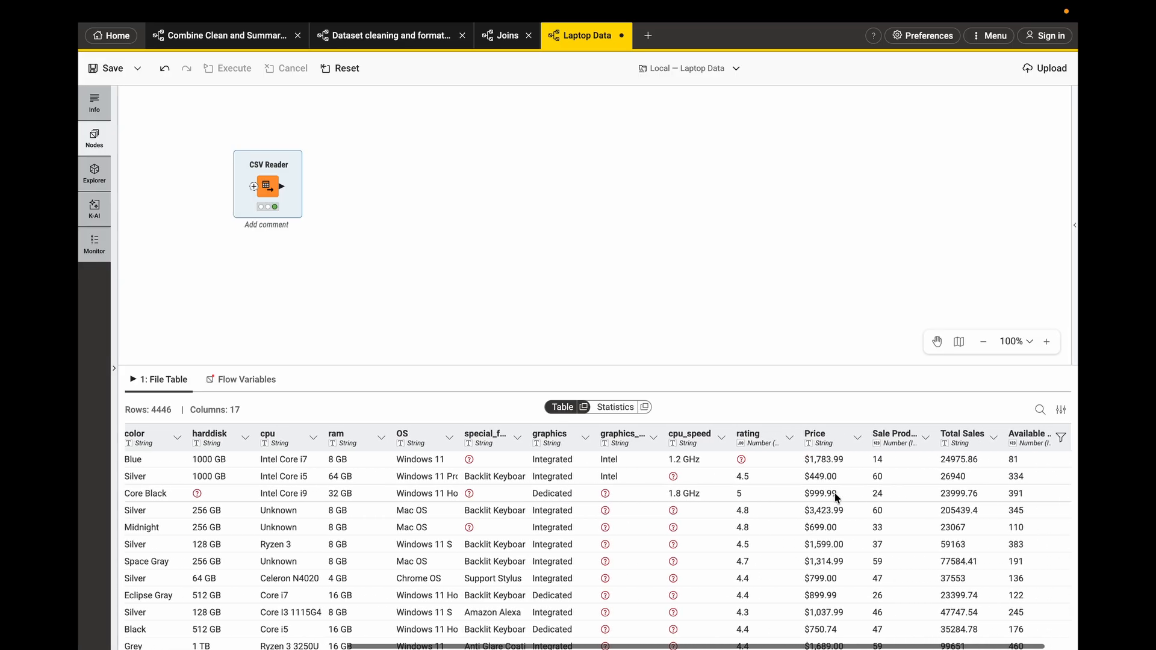
{"action": "scroll", "coordinate": [940, 523], "scroll_direction": "right", "scroll_amount": 1}
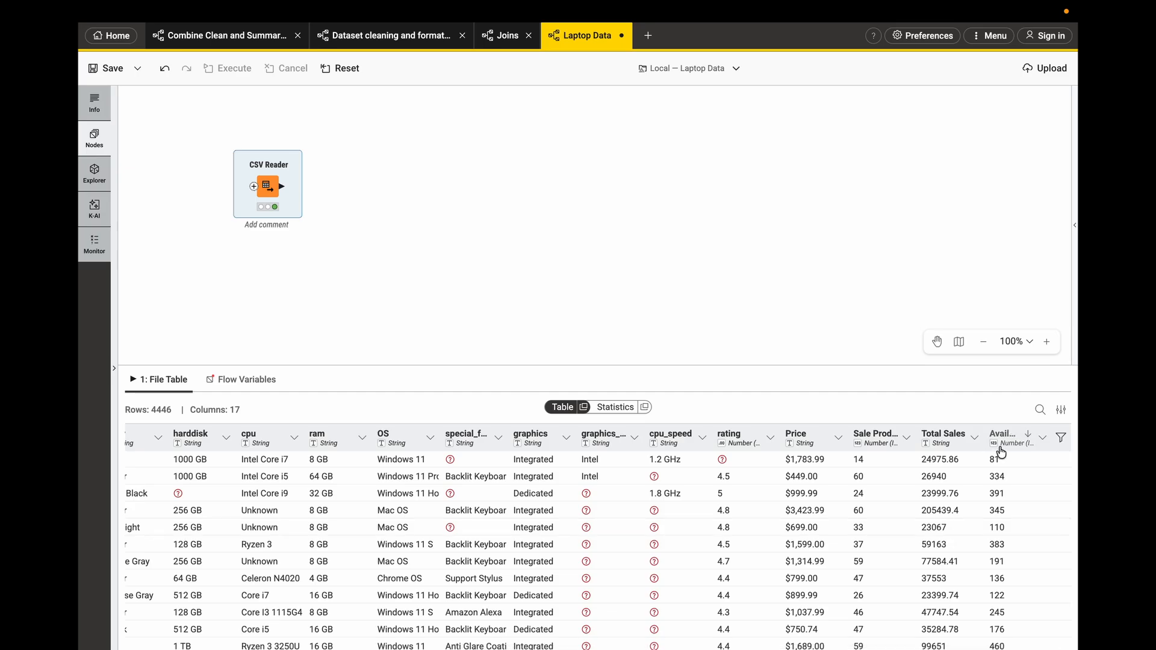
{"action": "scroll", "coordinate": [919, 528], "scroll_direction": "left", "scroll_amount": 8}
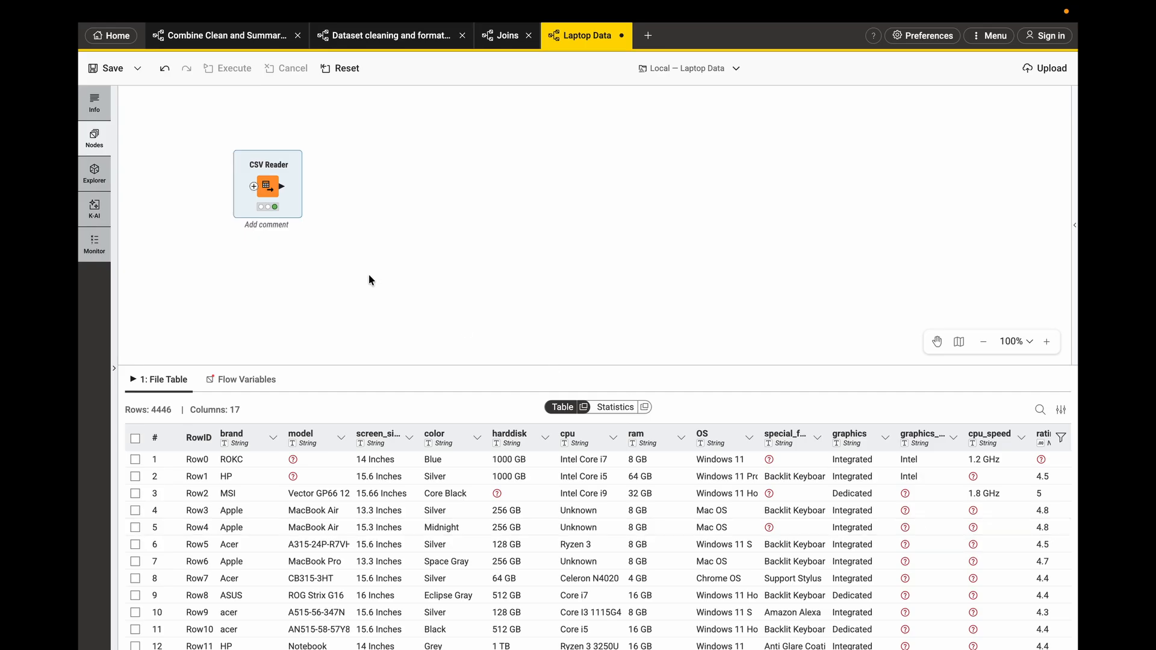
{"action": "left_click_drag", "start_coordinate": [265, 190], "coordinate": [272, 183]}
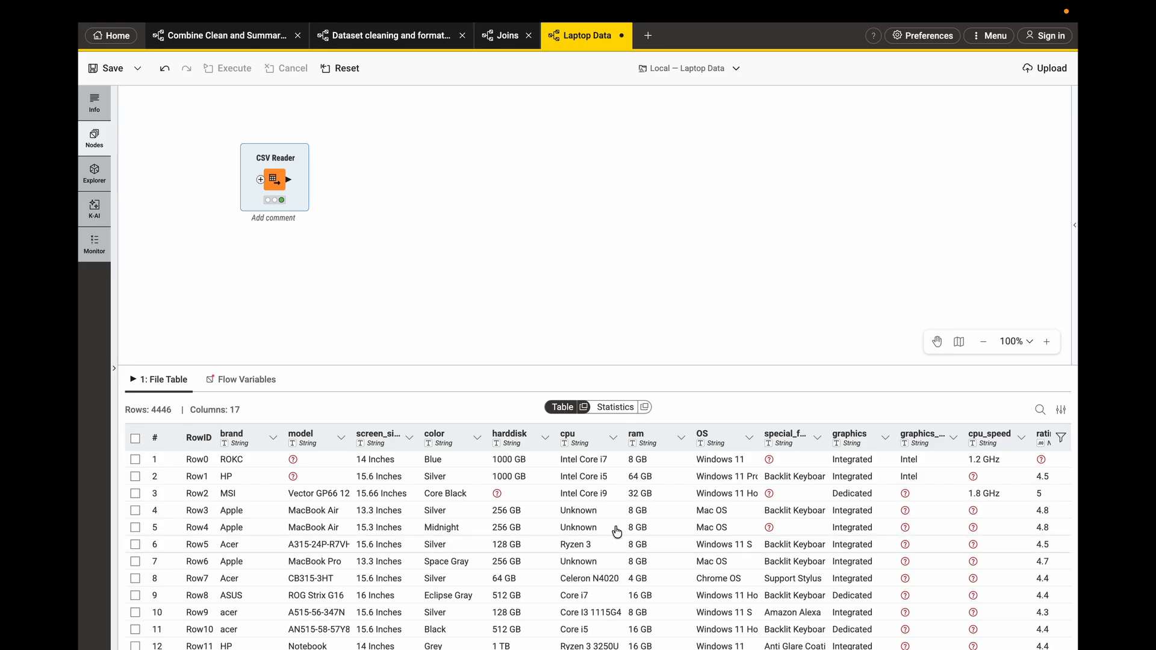
{"action": "scroll", "coordinate": [602, 527], "scroll_direction": "right", "scroll_amount": 5}
{"action": "scroll", "coordinate": [625, 530], "scroll_direction": "right", "scroll_amount": 3}
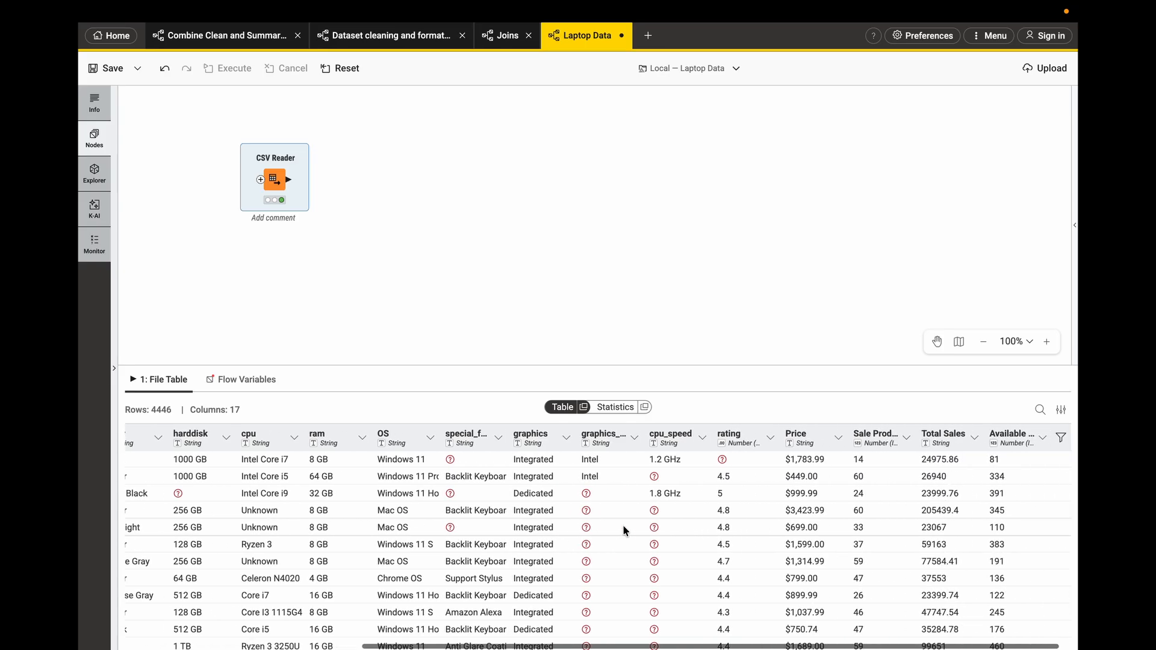
{"action": "scroll", "coordinate": [625, 528], "scroll_direction": "left", "scroll_amount": 8}
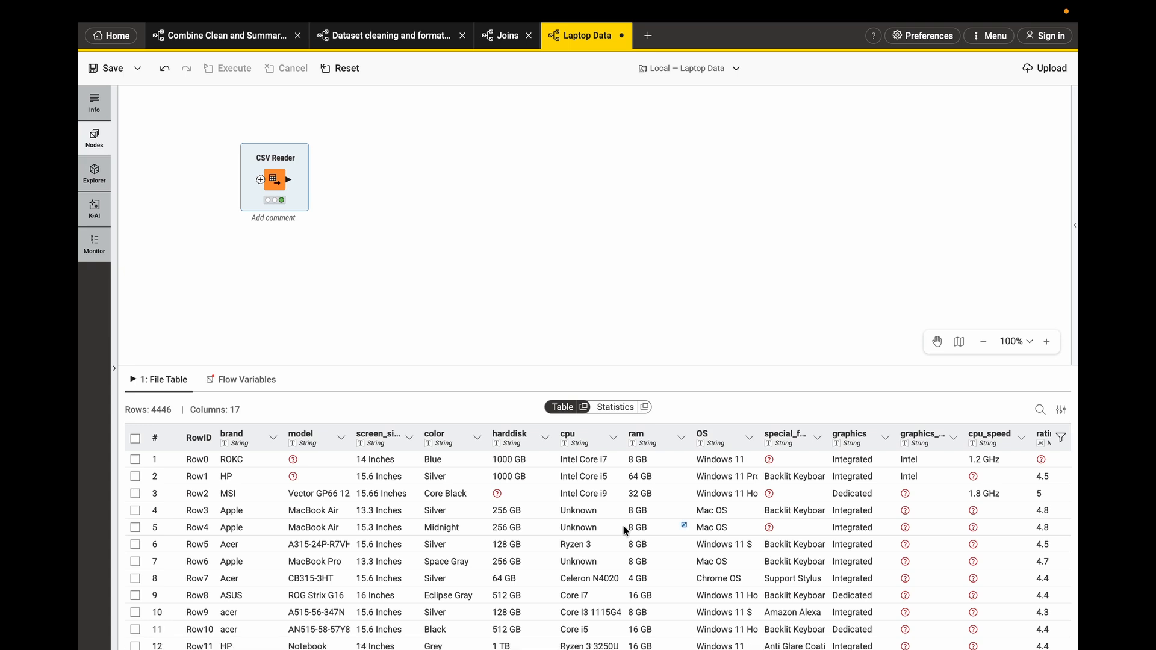
{"action": "scroll", "coordinate": [623, 525], "scroll_direction": "right", "scroll_amount": 8}
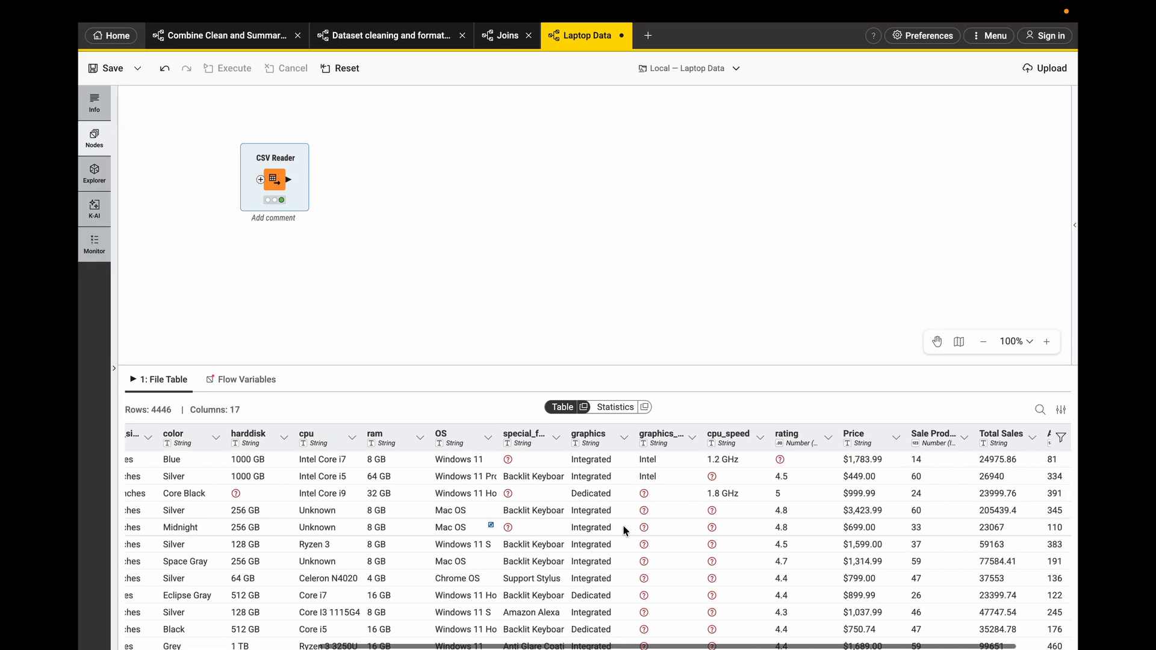
{"action": "scroll", "coordinate": [623, 525], "scroll_direction": "left", "scroll_amount": 8}
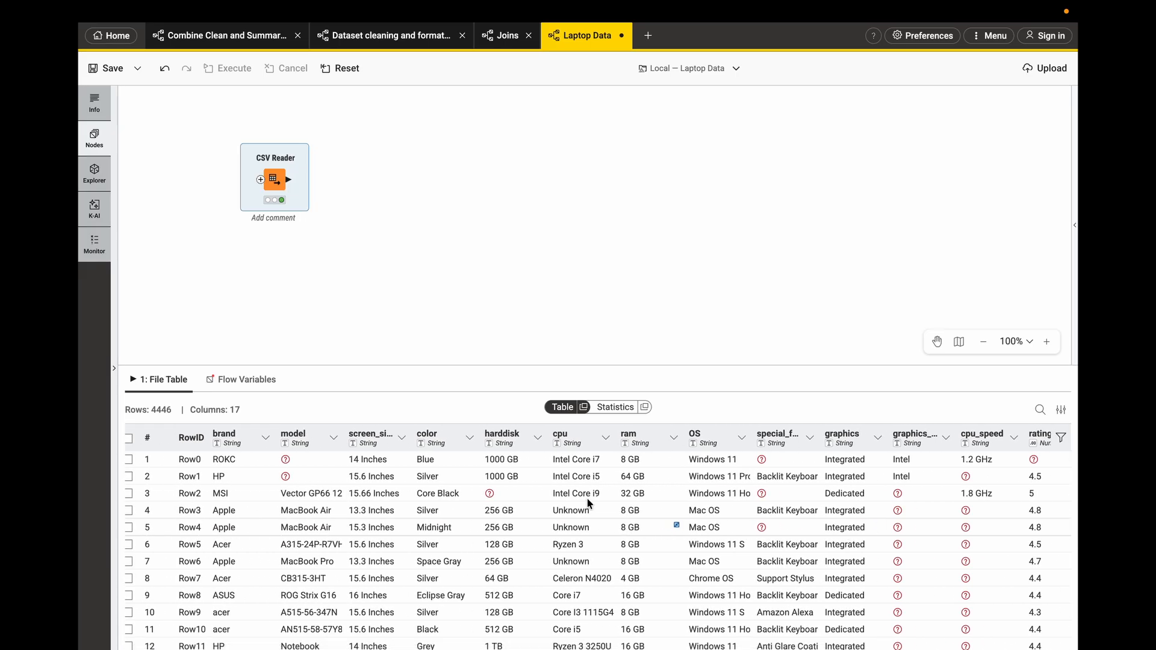
- Add a GroupBy node connected to the CSV Reader's output, searching the node list for group
{"action": "mouse_move", "coordinate": [289, 180]}
{"action": "left_click_drag", "start_coordinate": [289, 180], "coordinate": [361, 162]}
{"action": "type", "text": "goup"}
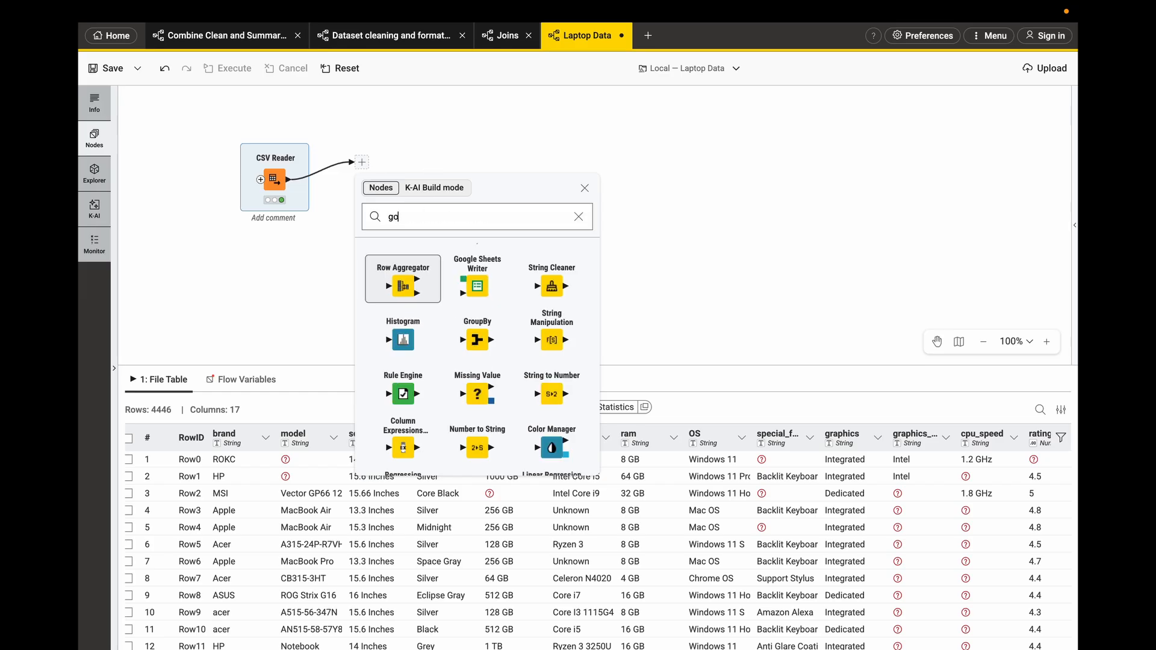
{"action": "key", "text": "BackSpace"}
{"action": "key", "text": "BackSpace"}
{"action": "key", "text": "BackSpace"}
{"action": "type", "text": "roup"}
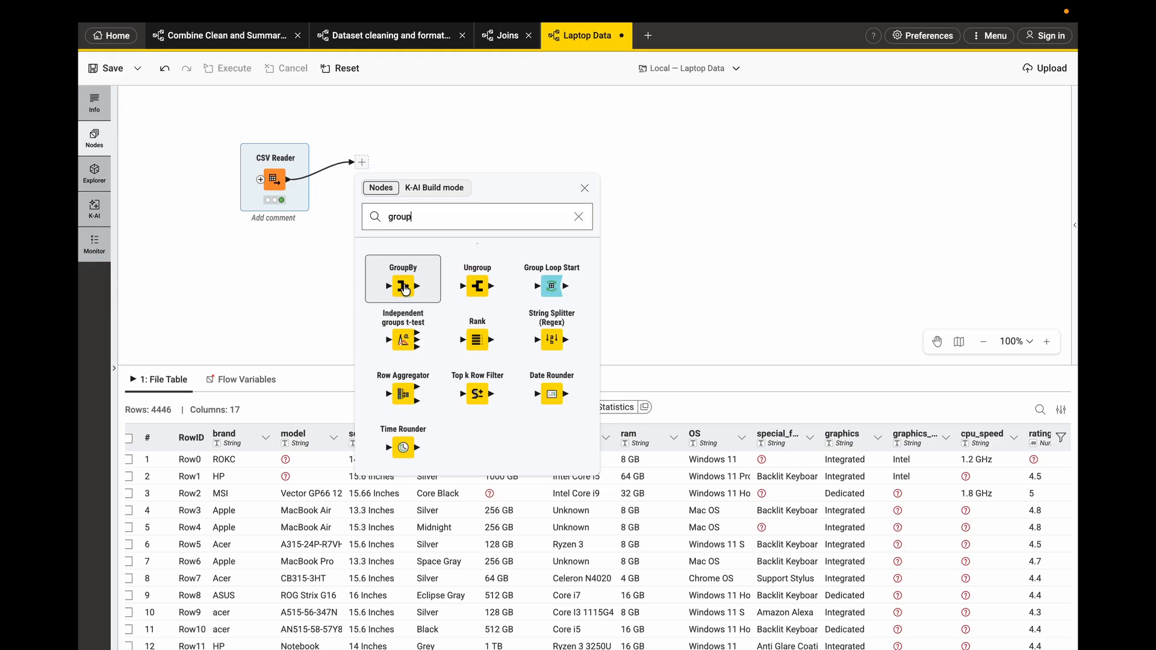
{"action": "left_click", "coordinate": [403, 279]}
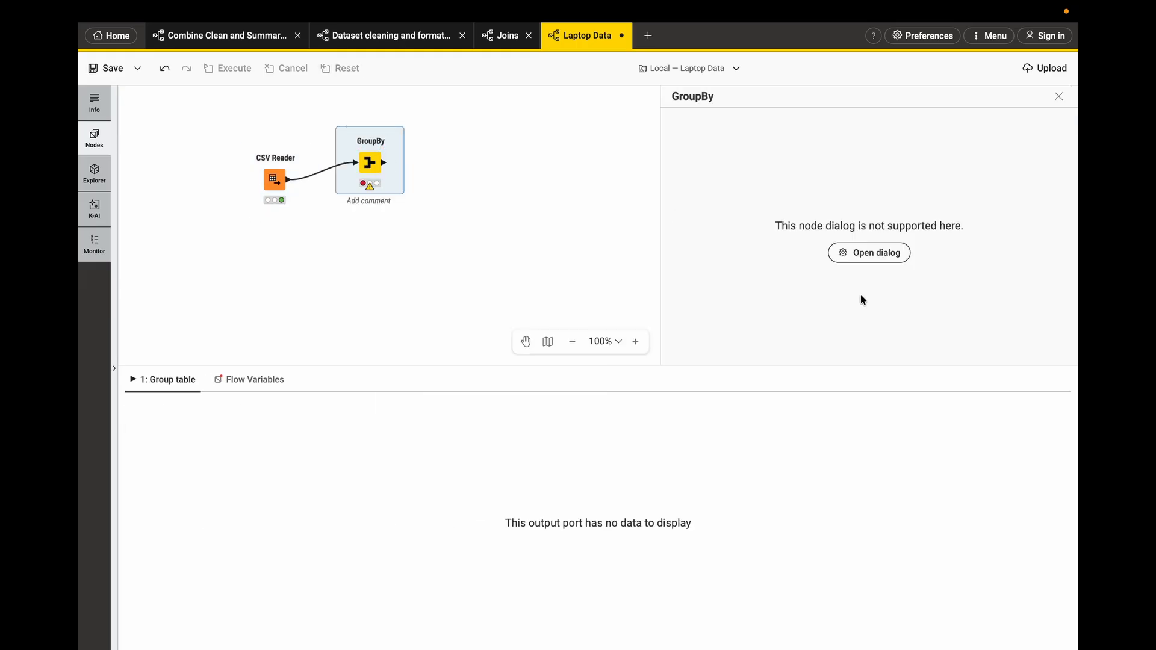
- Select the CSV Reader and scroll through its output table columns again
{"action": "left_click", "coordinate": [271, 180]}
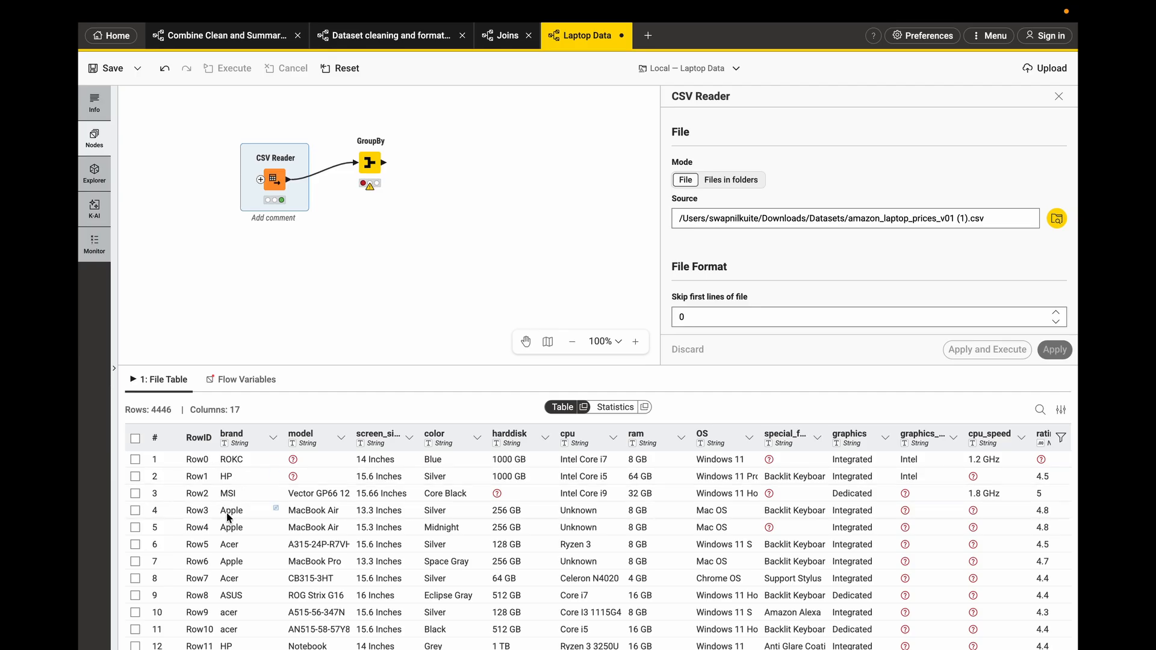
{"action": "scroll", "coordinate": [789, 509], "scroll_direction": "right", "scroll_amount": 5}
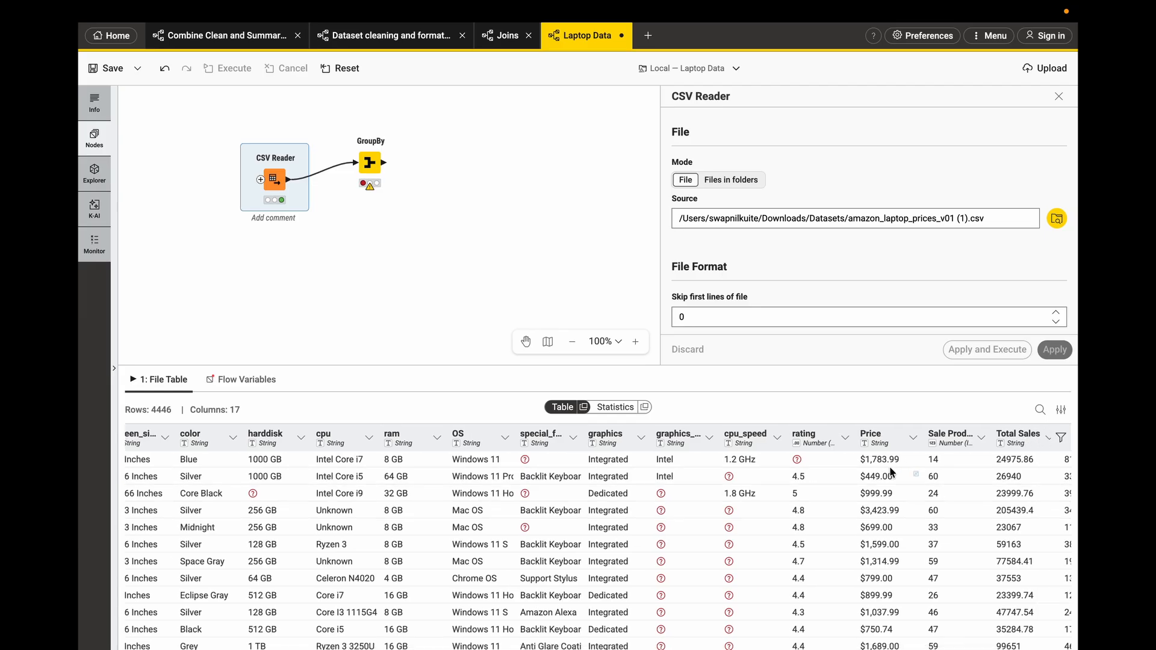
{"action": "scroll", "coordinate": [861, 482], "scroll_direction": "right", "scroll_amount": 1}
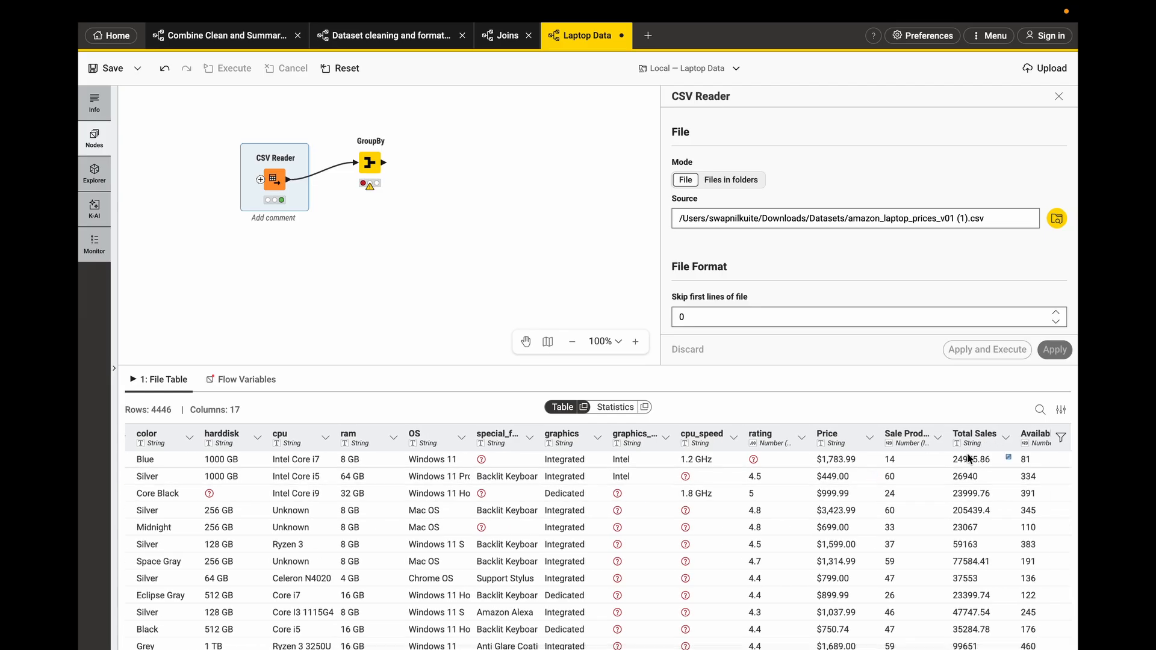
{"action": "scroll", "coordinate": [969, 482], "scroll_direction": "right", "scroll_amount": 1}
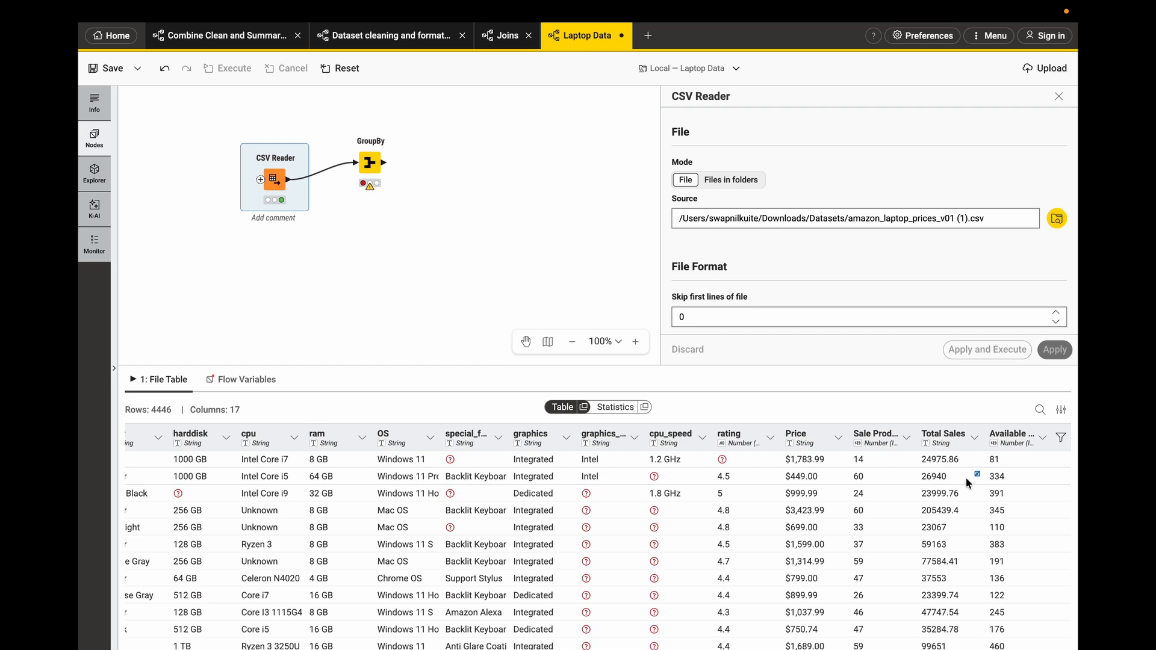
{"action": "scroll", "coordinate": [963, 479], "scroll_direction": "left", "scroll_amount": 6}
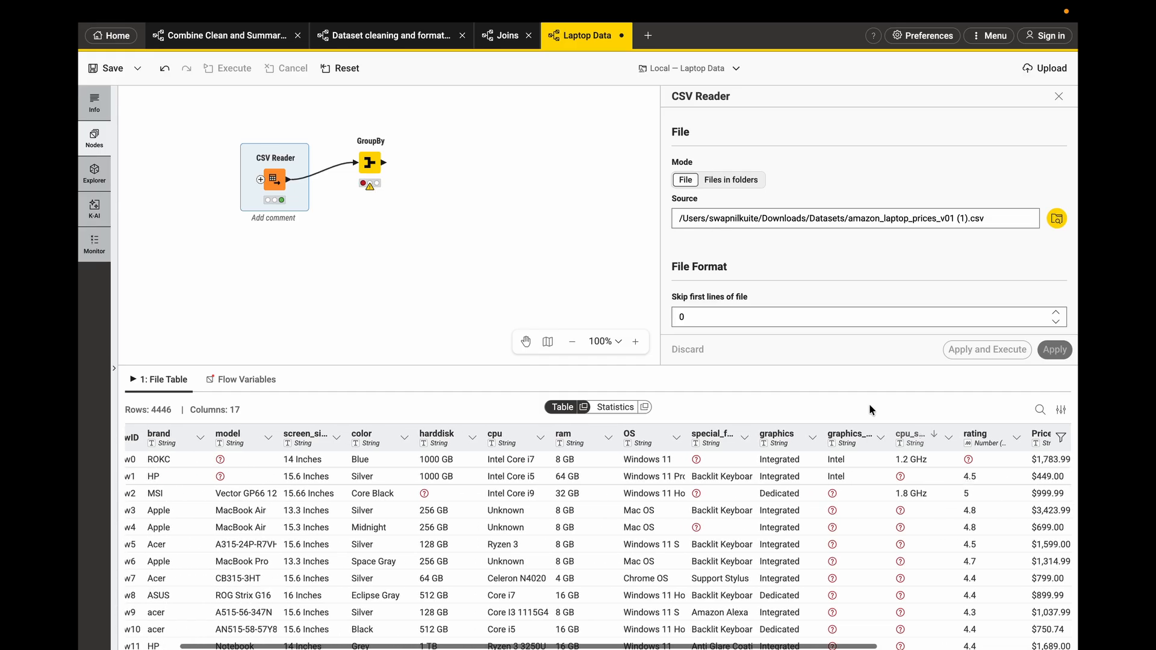
{"action": "scroll", "coordinate": [643, 490], "scroll_direction": "left", "scroll_amount": 1}
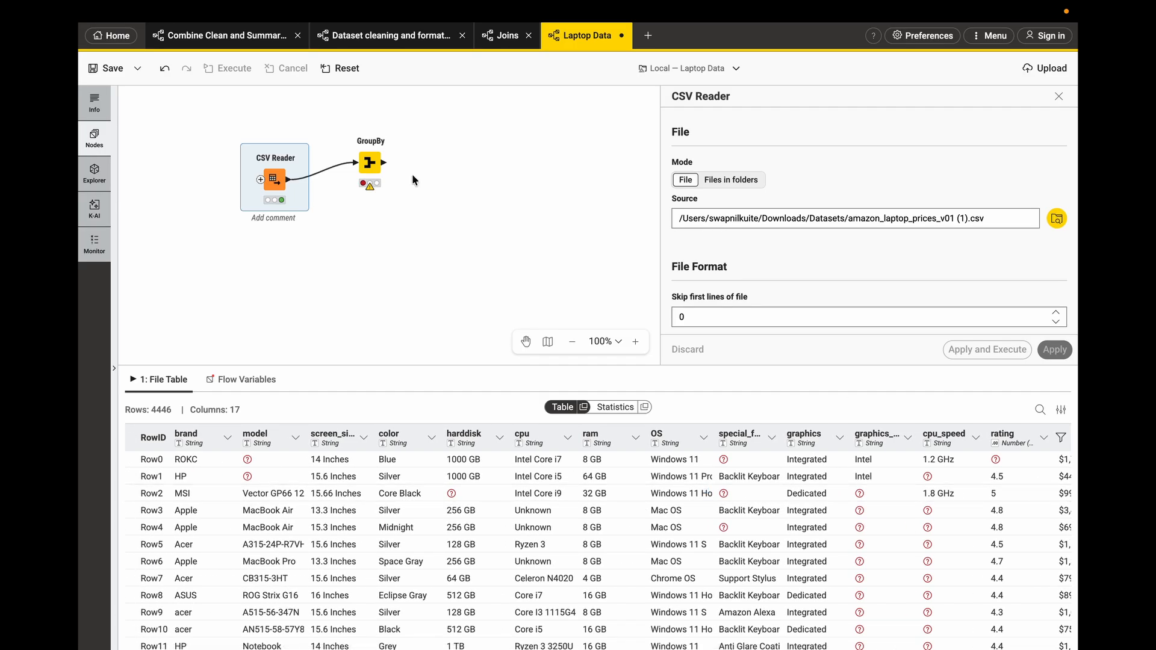
- Try configuring GroupBy to group by brand and aggregate Total Sales, closing the dialog without applying
{"action": "left_click_drag", "start_coordinate": [374, 160], "coordinate": [373, 140]}
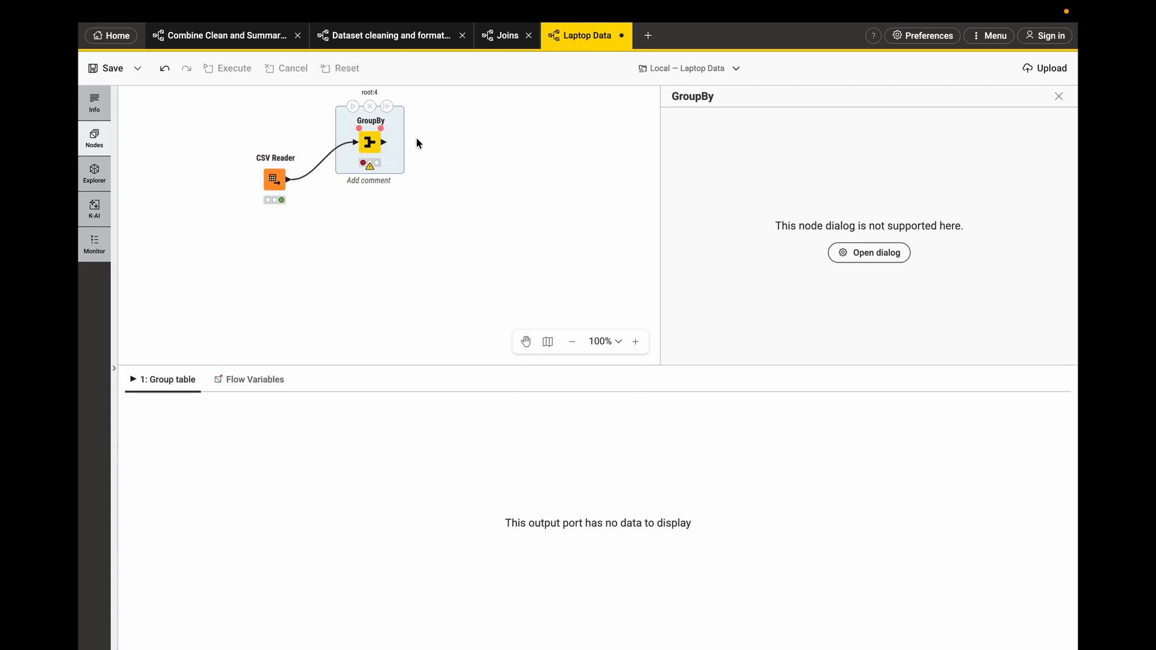
{"action": "left_click", "coordinate": [893, 256]}
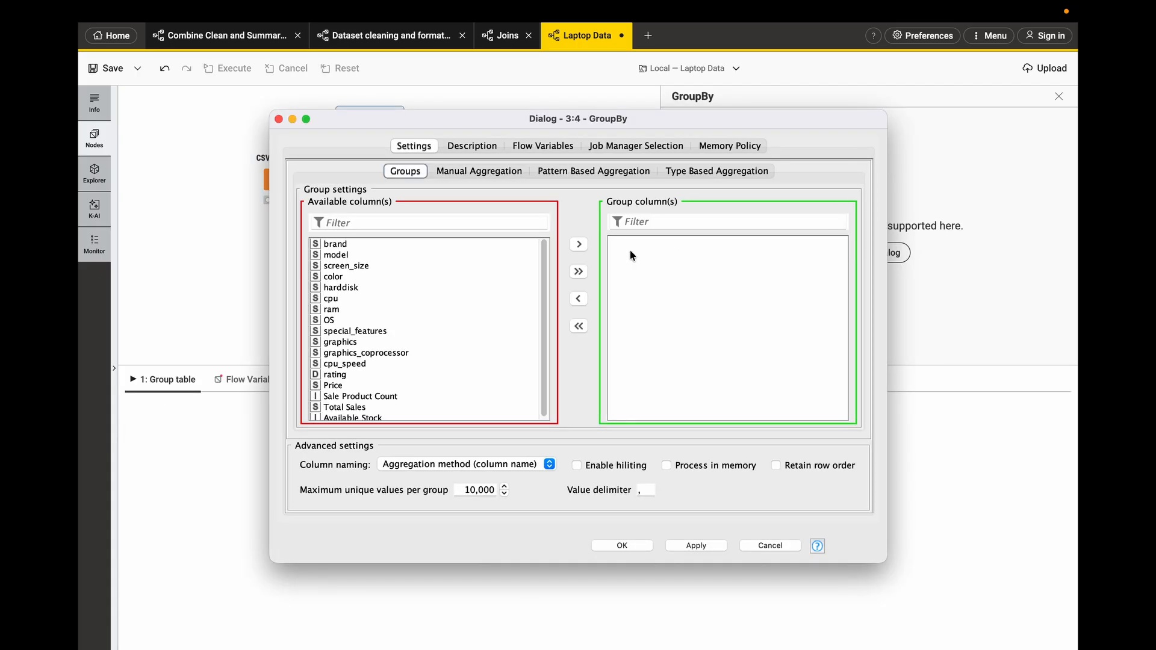
{"action": "double_click", "coordinate": [344, 244]}
{"action": "left_click", "coordinate": [459, 172]}
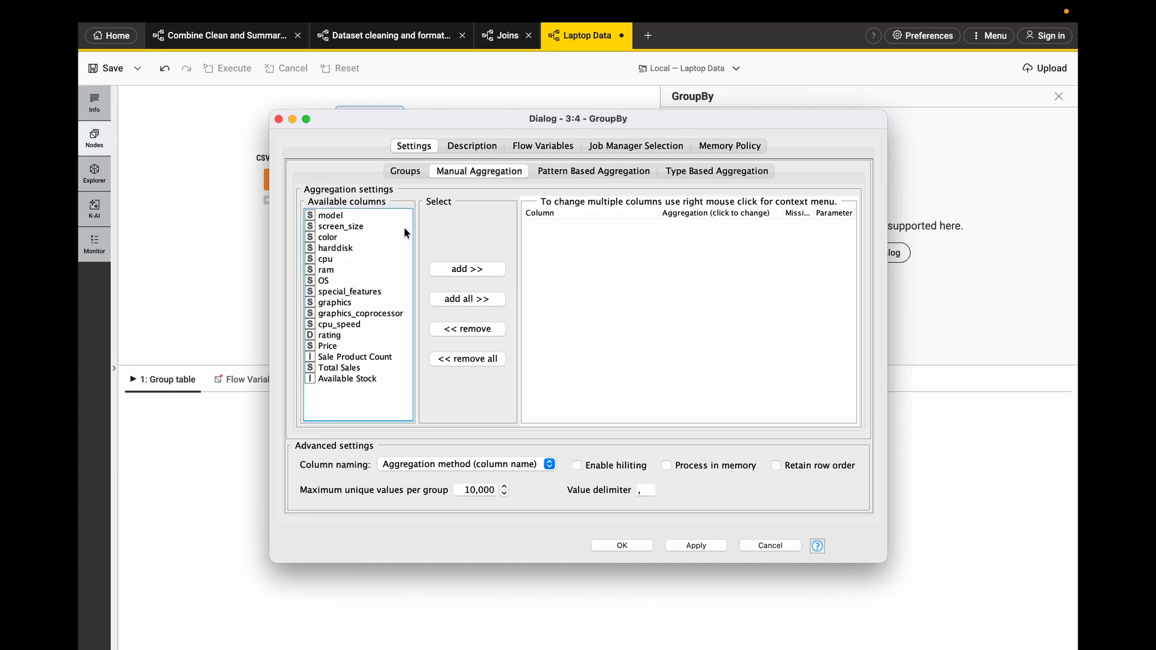
{"action": "left_click", "coordinate": [415, 173]}
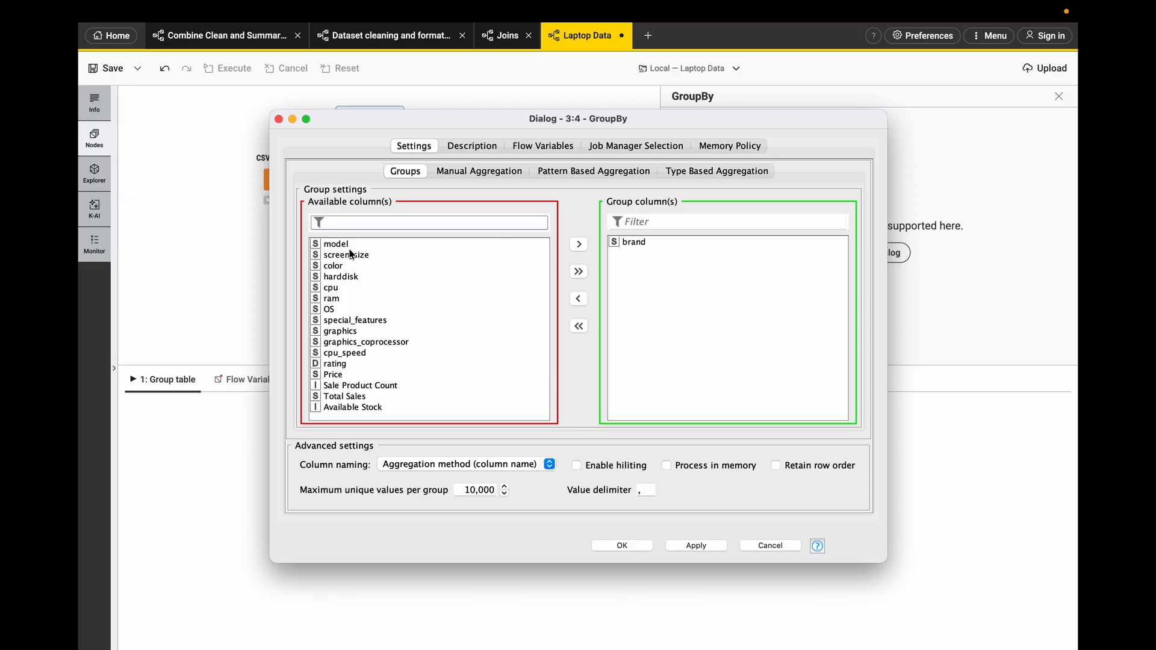
{"action": "left_click", "coordinate": [474, 172]}
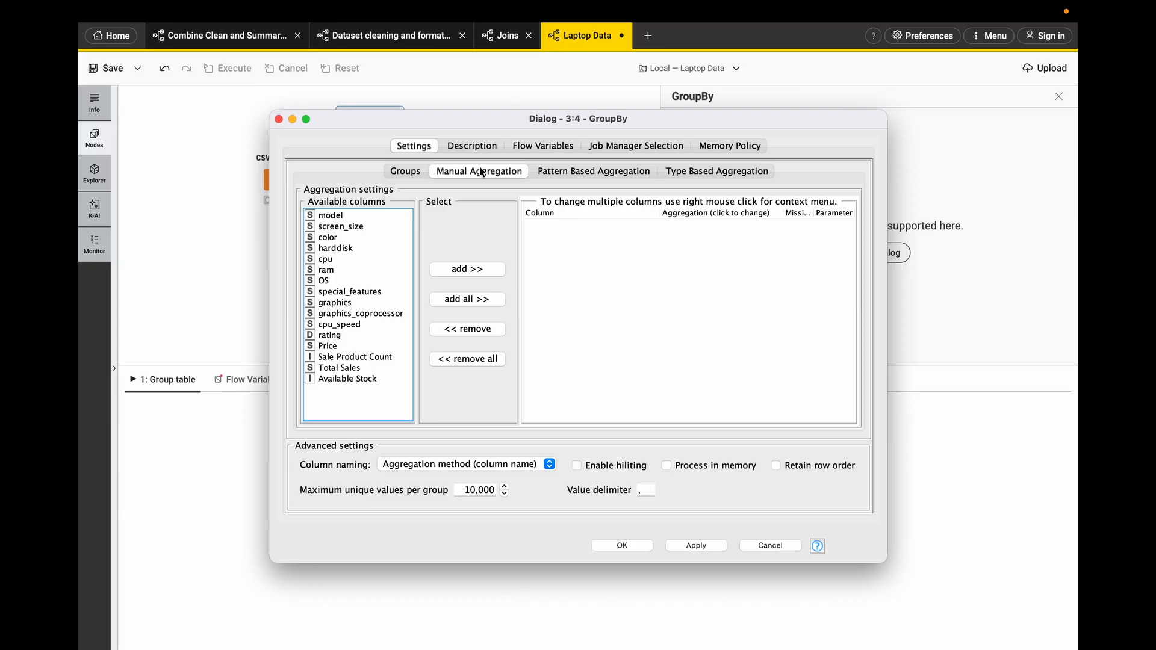
{"action": "double_click", "coordinate": [335, 368]}
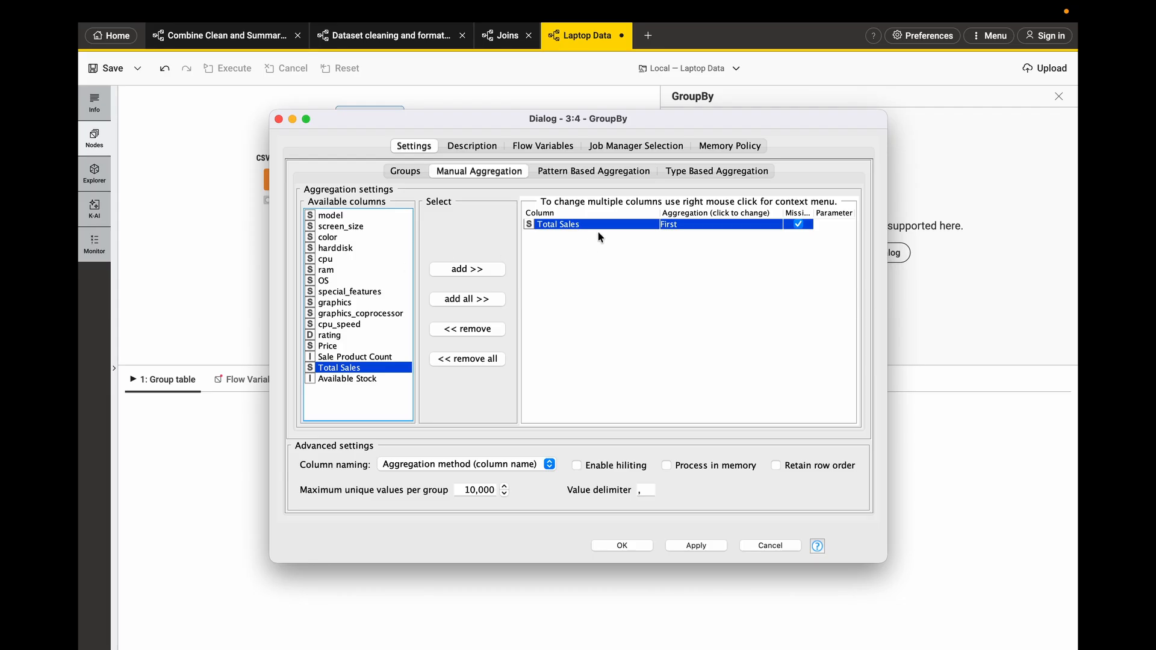
{"action": "left_click", "coordinate": [279, 119]}
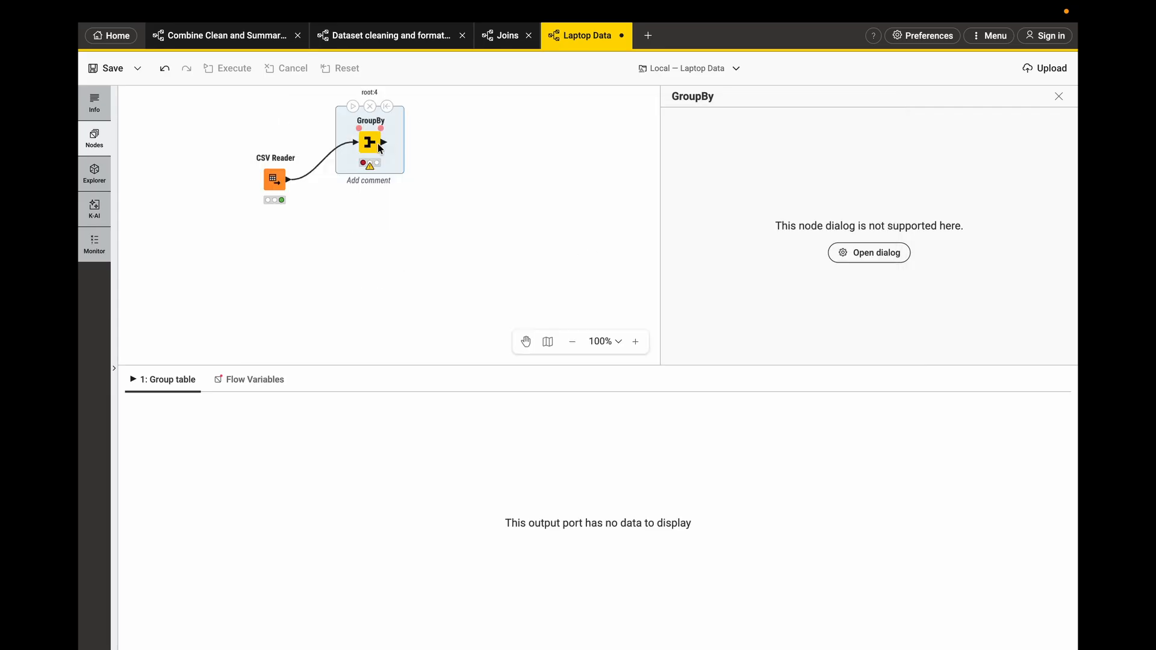
- Move the GroupBy node aside and add a String to Number node after the CSV Reader
{"action": "left_click_drag", "start_coordinate": [373, 145], "coordinate": [478, 151]}
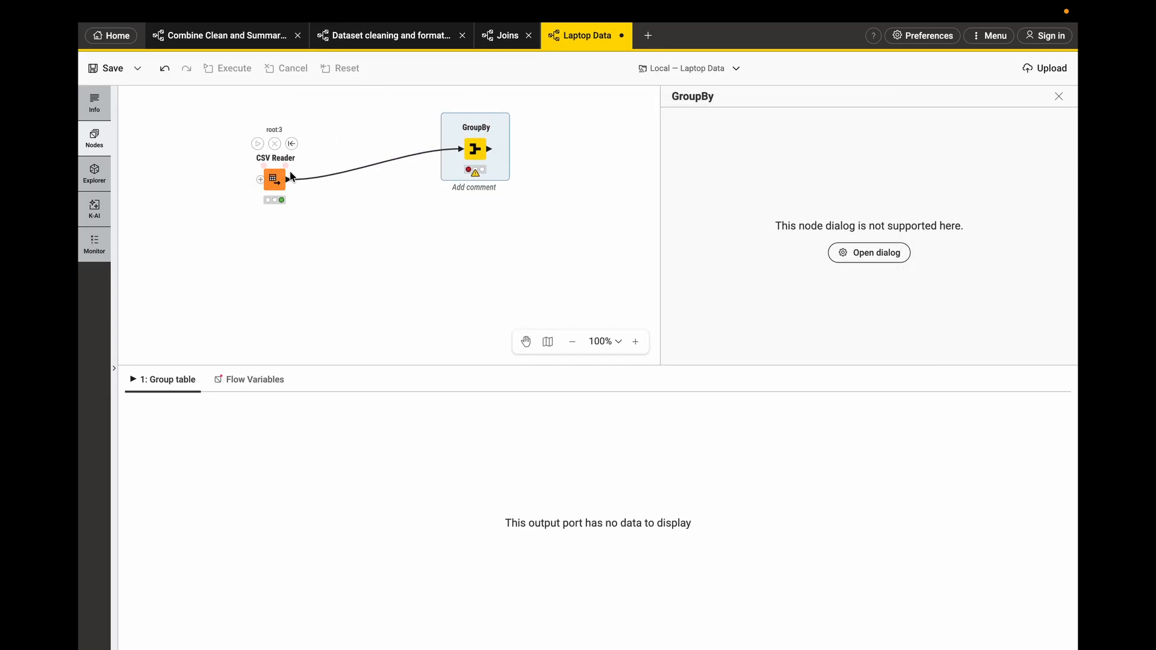
{"action": "left_click_drag", "start_coordinate": [290, 181], "coordinate": [327, 149]}
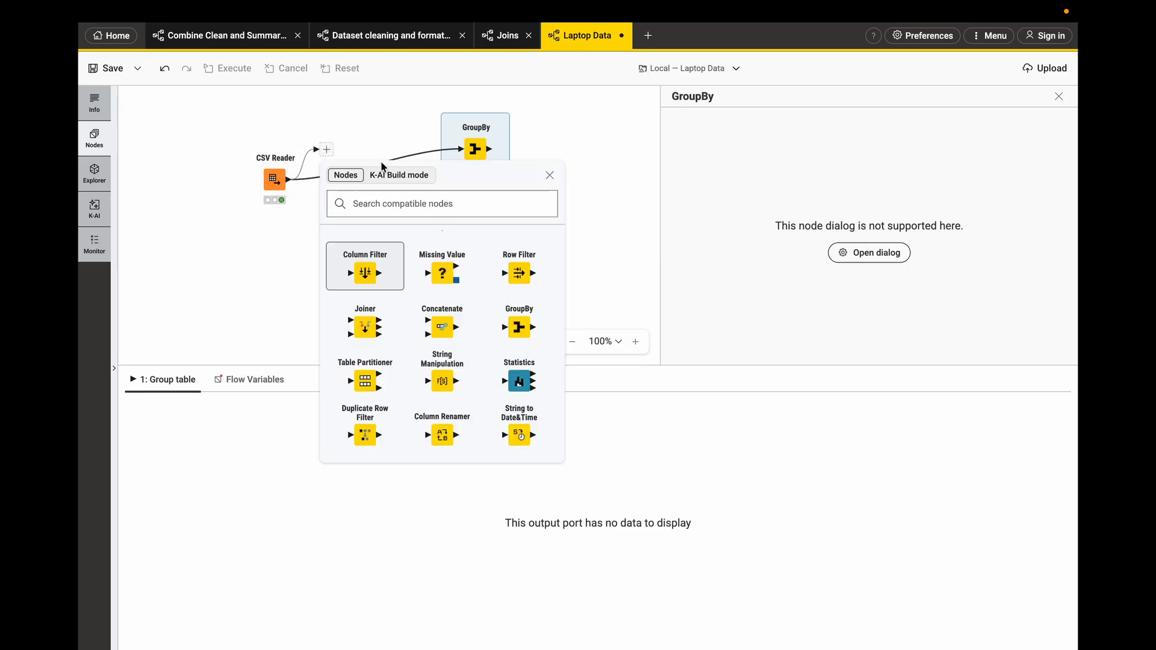
{"action": "type", "text": "string"}
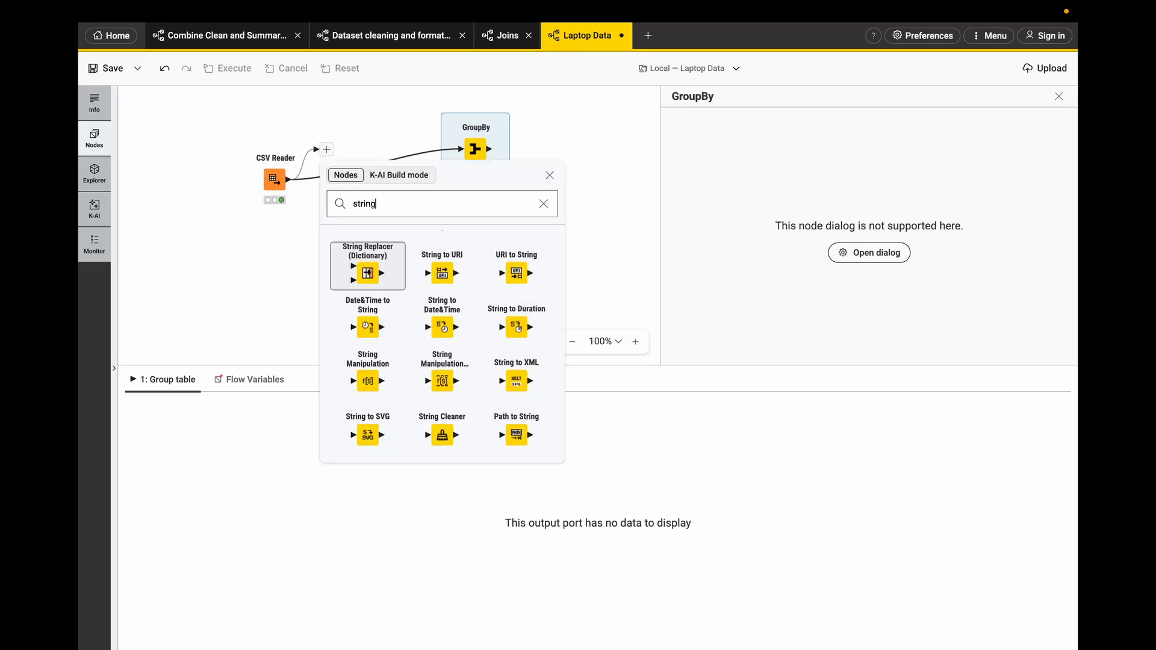
{"action": "type", "text": " to number"}
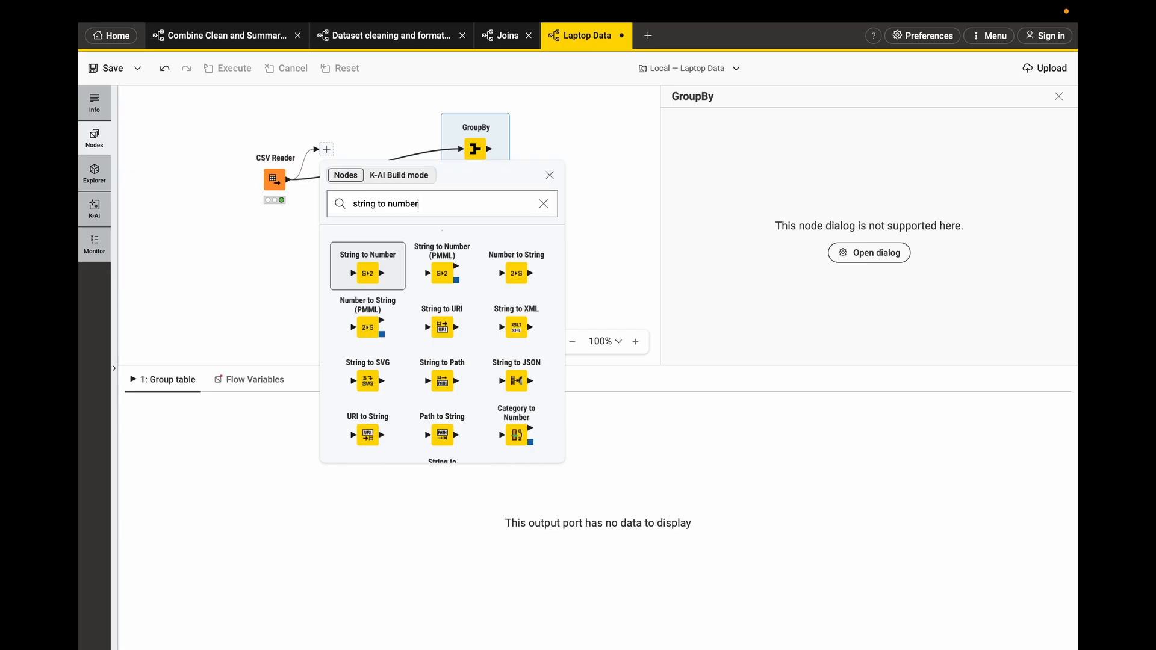
{"action": "left_click", "coordinate": [374, 286]}
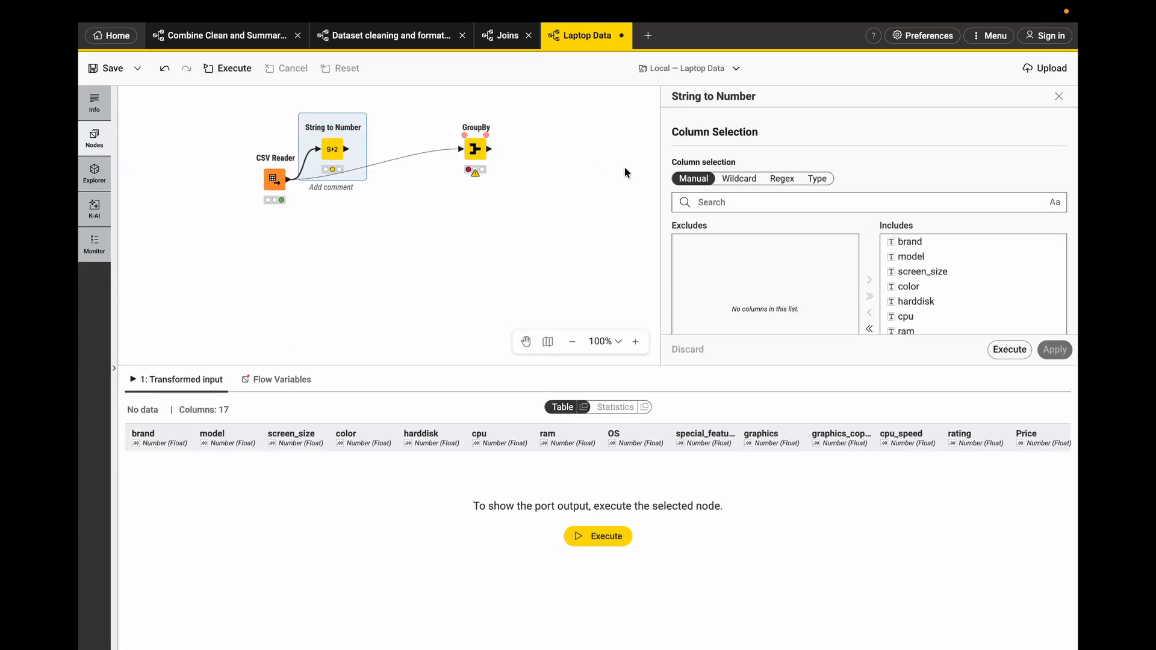
- Configure String to Number to convert only the Total Sales column, then apply and execute it
{"action": "scroll", "coordinate": [804, 284], "scroll_direction": "down", "scroll_amount": 1}
{"action": "scroll", "coordinate": [804, 284], "scroll_direction": "down", "scroll_amount": 1}
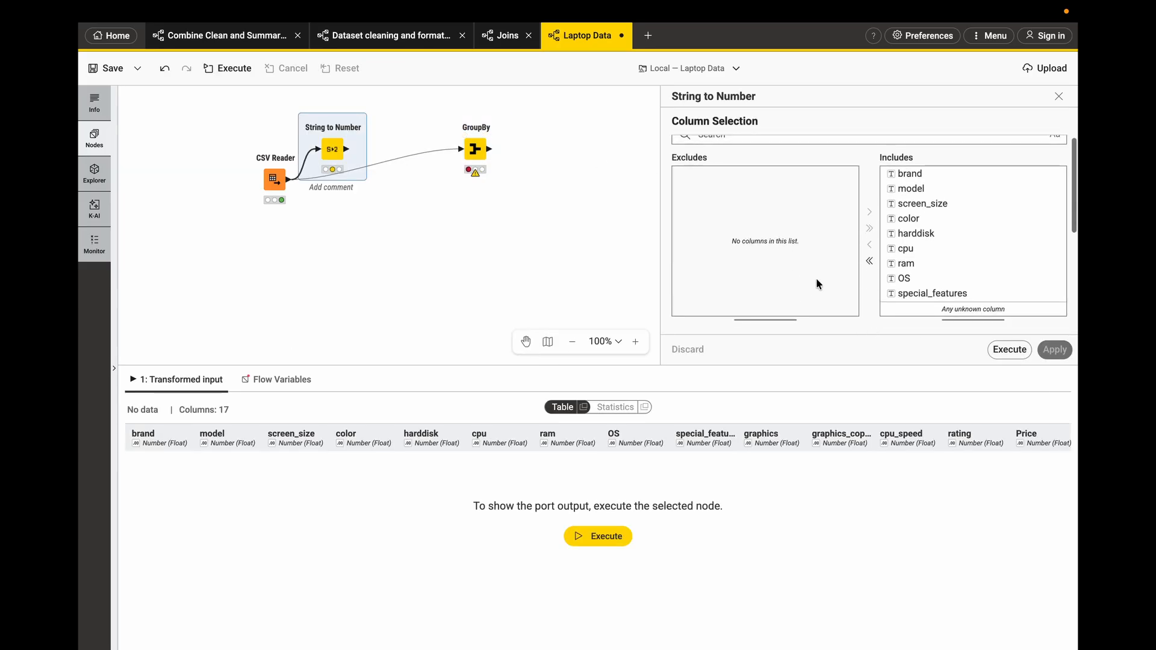
{"action": "left_click", "coordinate": [870, 260]}
{"action": "scroll", "coordinate": [740, 199], "scroll_direction": "up", "scroll_amount": 2}
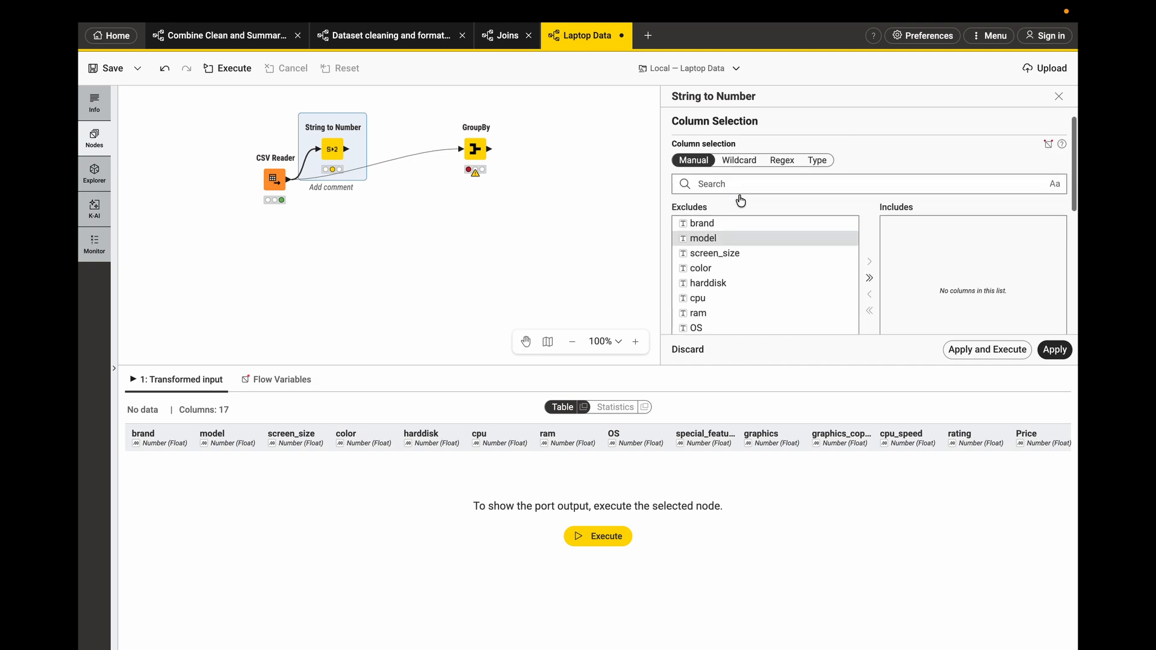
{"action": "left_click", "coordinate": [730, 185]}
{"action": "type", "text": "total"}
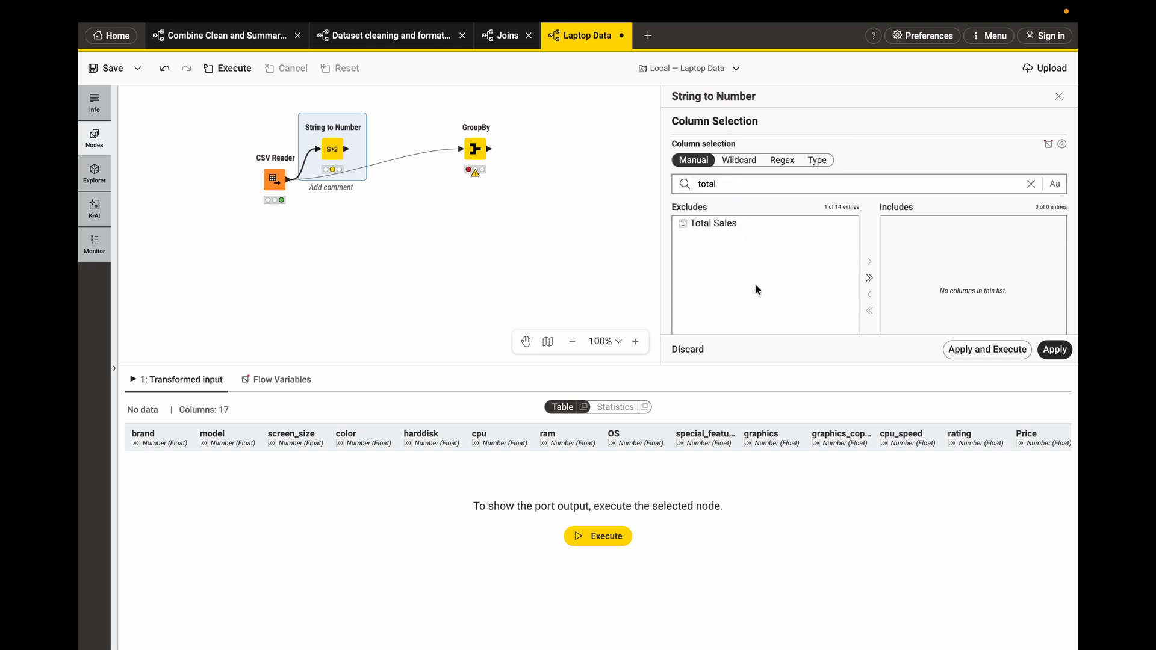
{"action": "left_click", "coordinate": [736, 228]}
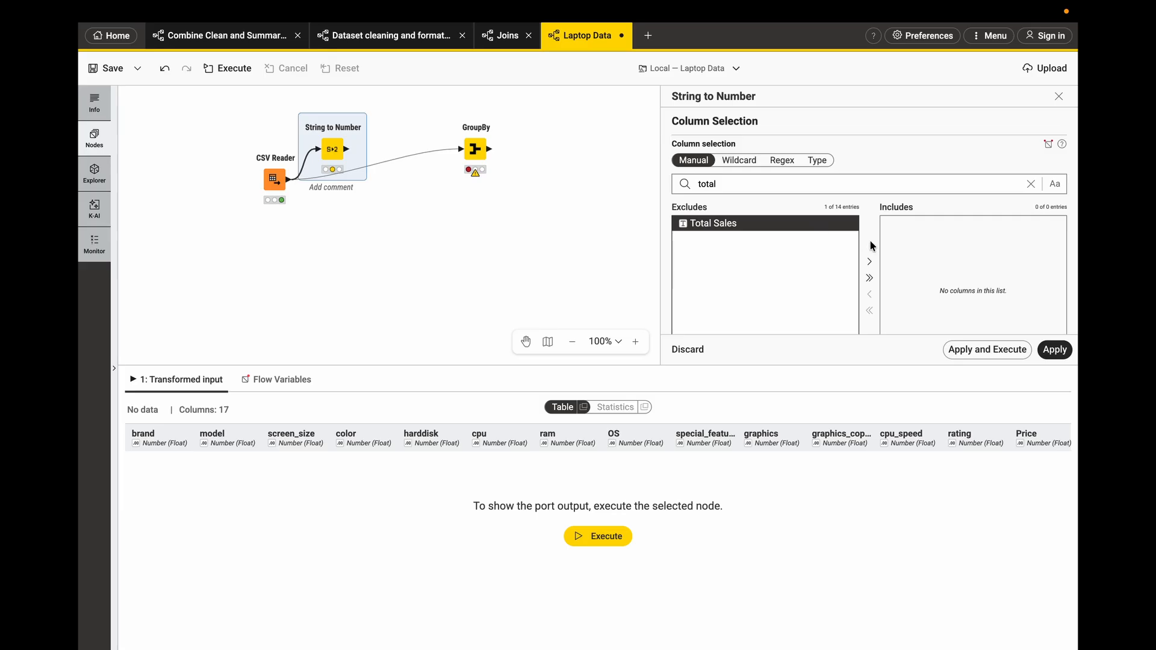
{"action": "left_click", "coordinate": [868, 262]}
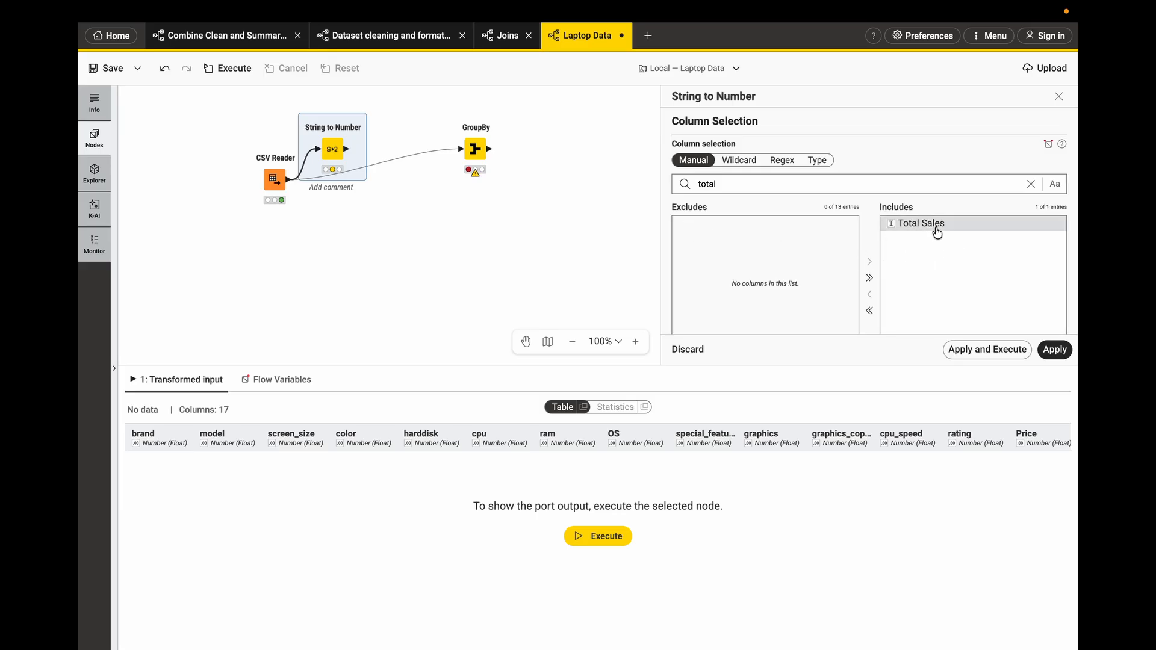
{"action": "left_click", "coordinate": [966, 350]}
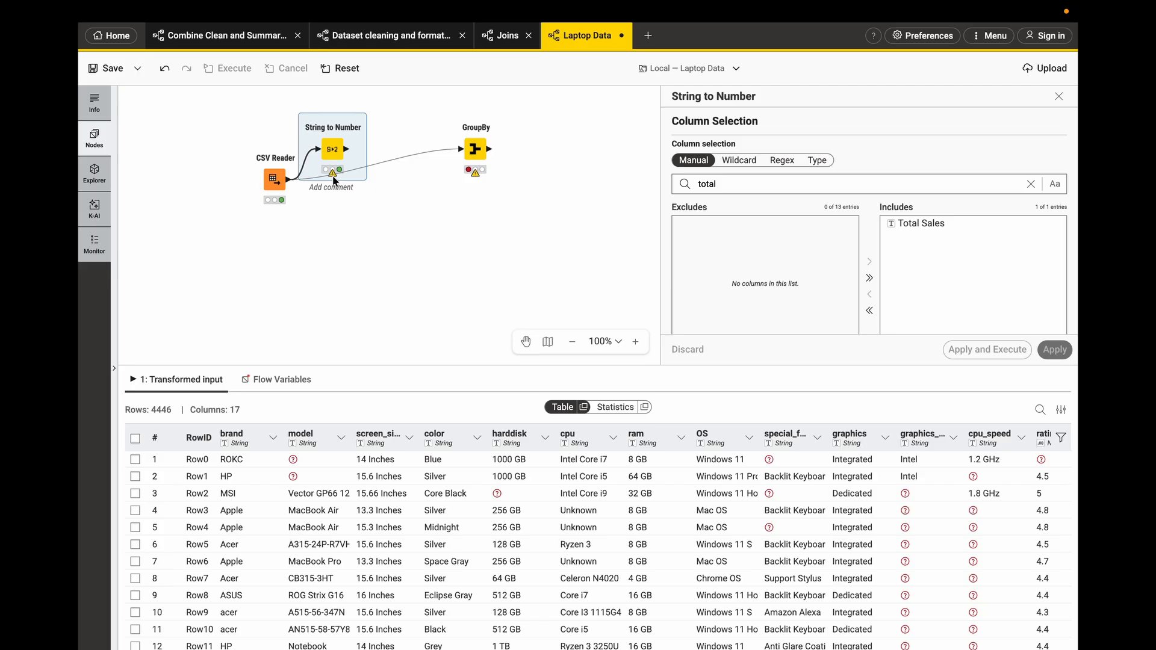
- Connect the String to Number output to the GroupBy node's input
{"action": "mouse_move", "coordinate": [324, 162]}
{"action": "left_click_drag", "start_coordinate": [347, 154], "coordinate": [462, 149]}
{"action": "left_click", "coordinate": [472, 135]}
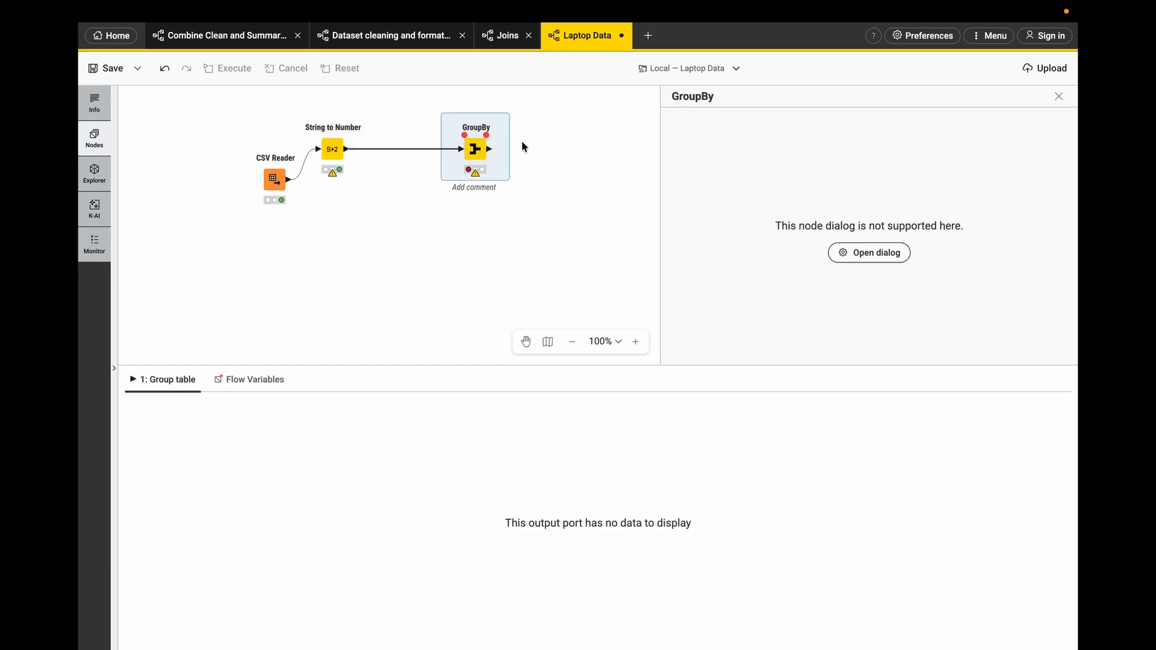
- Open the GroupBy dialog and set brand as the group column
{"action": "left_click", "coordinate": [868, 256]}
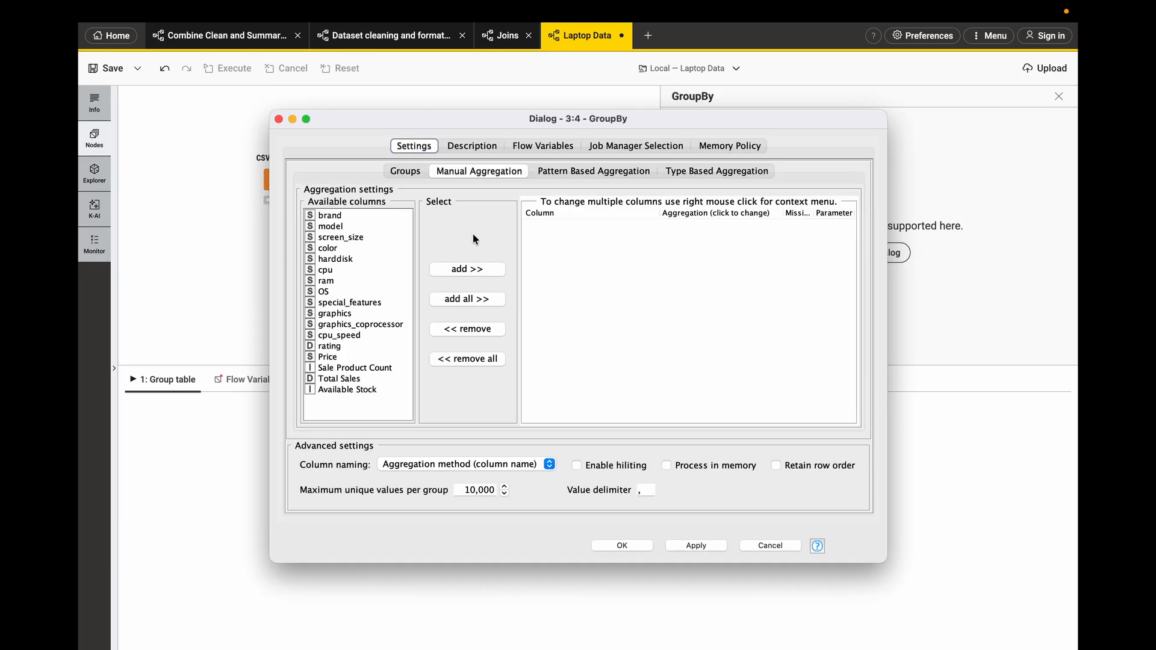
{"action": "left_click", "coordinate": [400, 171]}
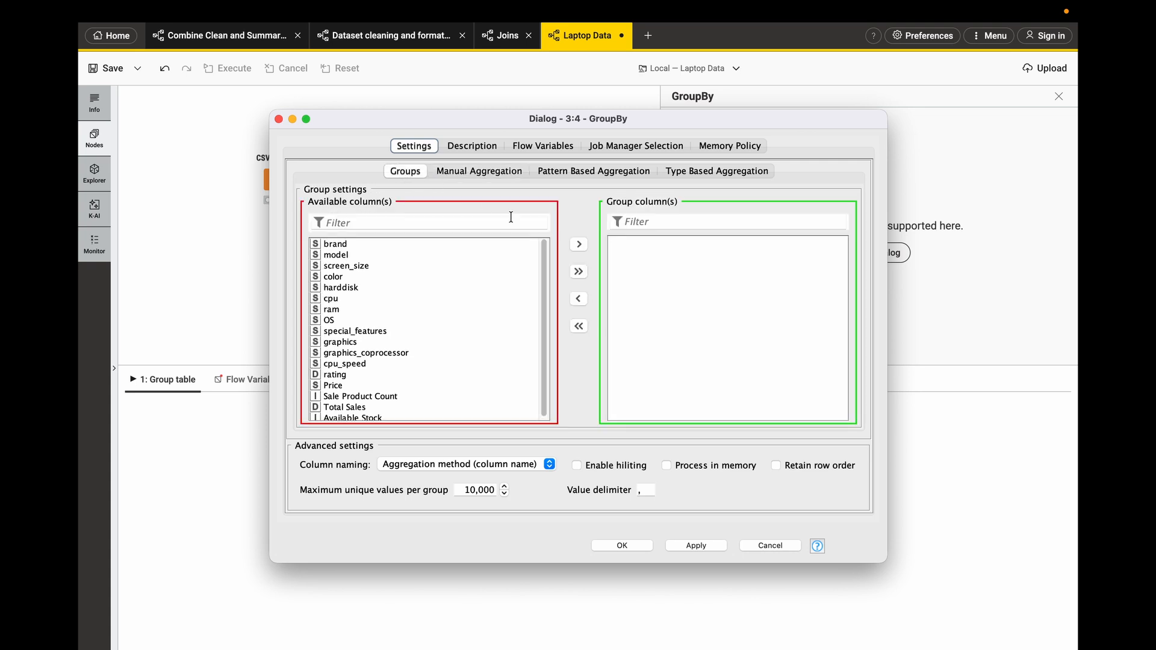
{"action": "left_click", "coordinate": [347, 253]}
{"action": "left_click", "coordinate": [345, 245]}
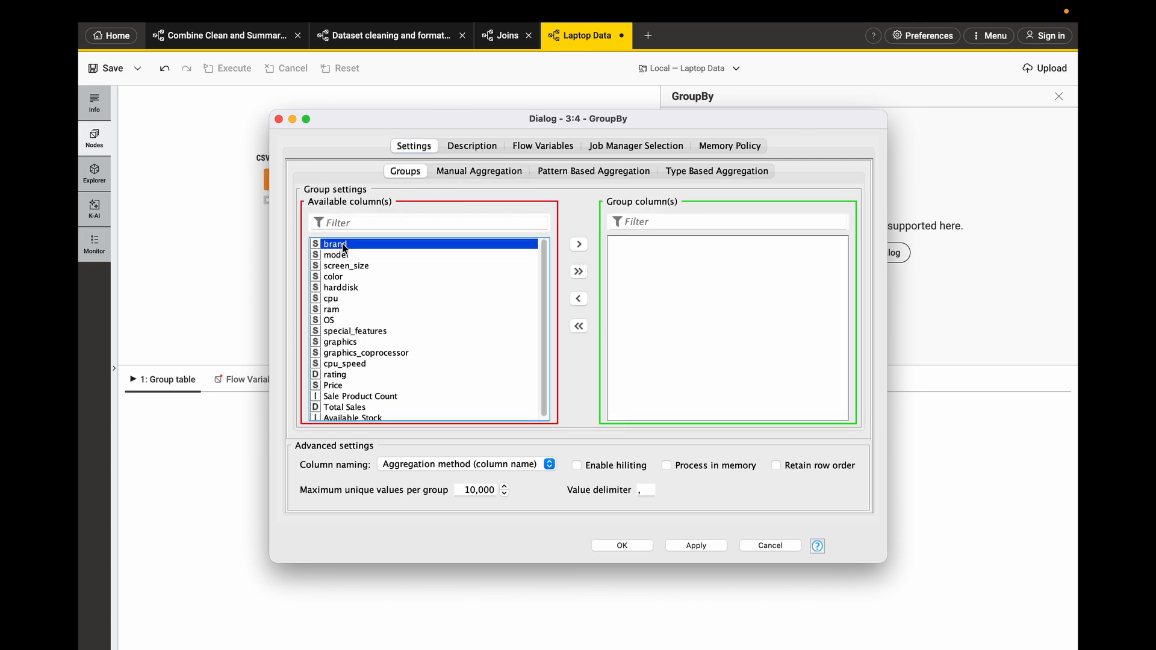
{"action": "left_click", "coordinate": [579, 244]}
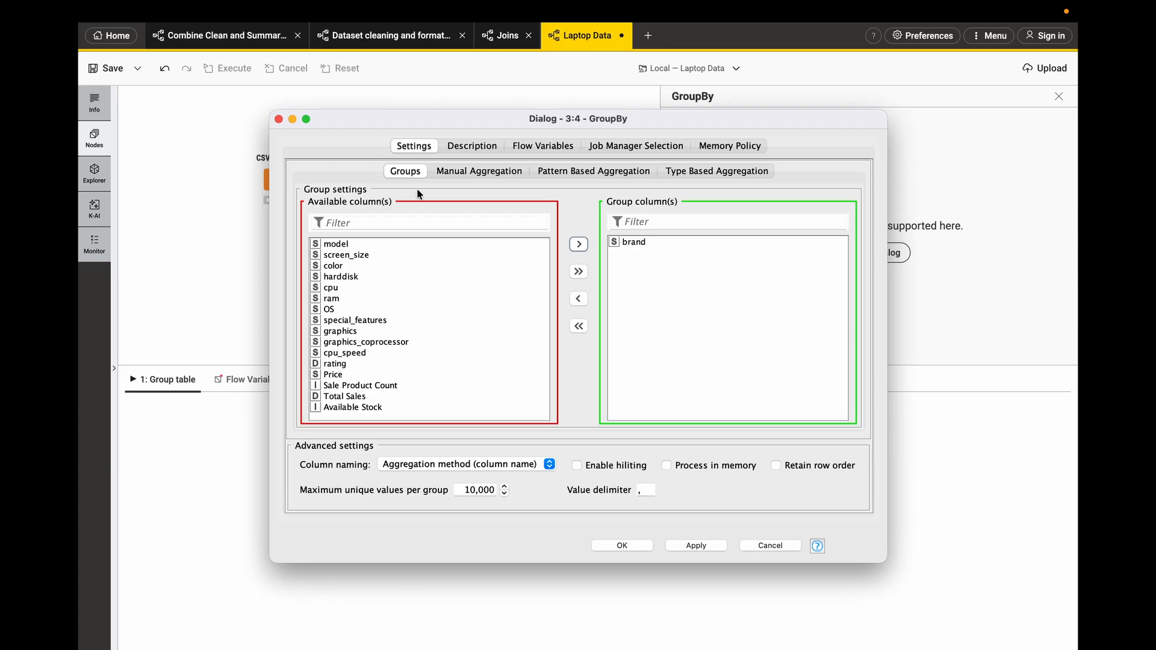
- Aggregate Total Sales with Sum, apply the GroupBy settings and execute the node
{"action": "left_click", "coordinate": [452, 173]}
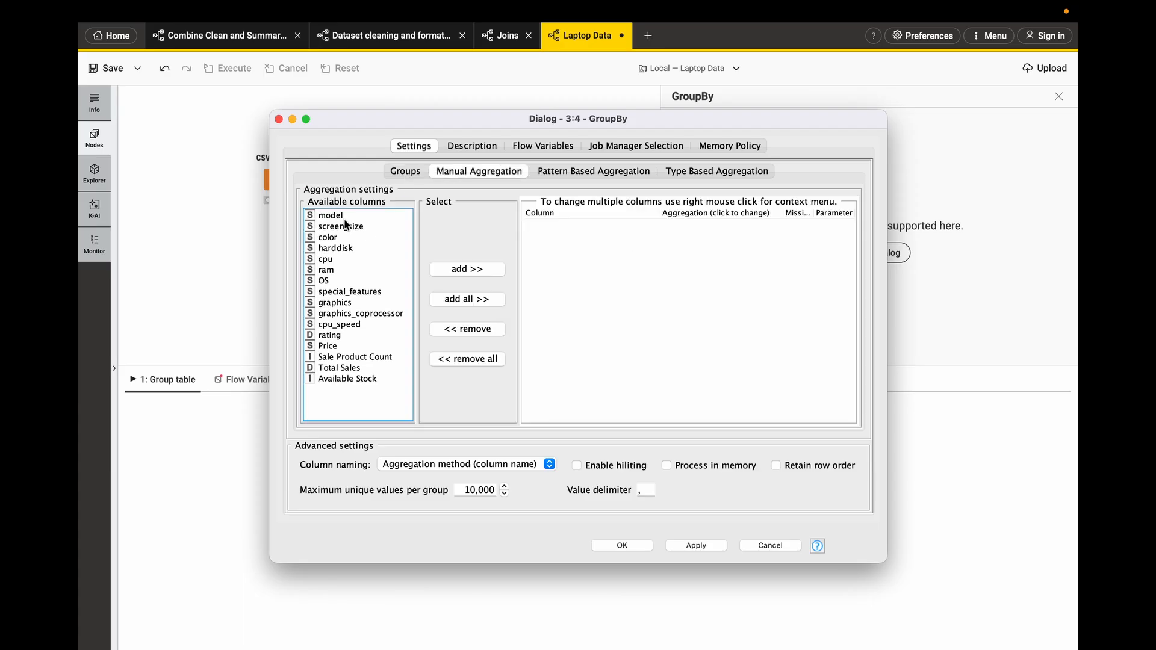
{"action": "left_click", "coordinate": [338, 373]}
{"action": "left_click", "coordinate": [462, 272]}
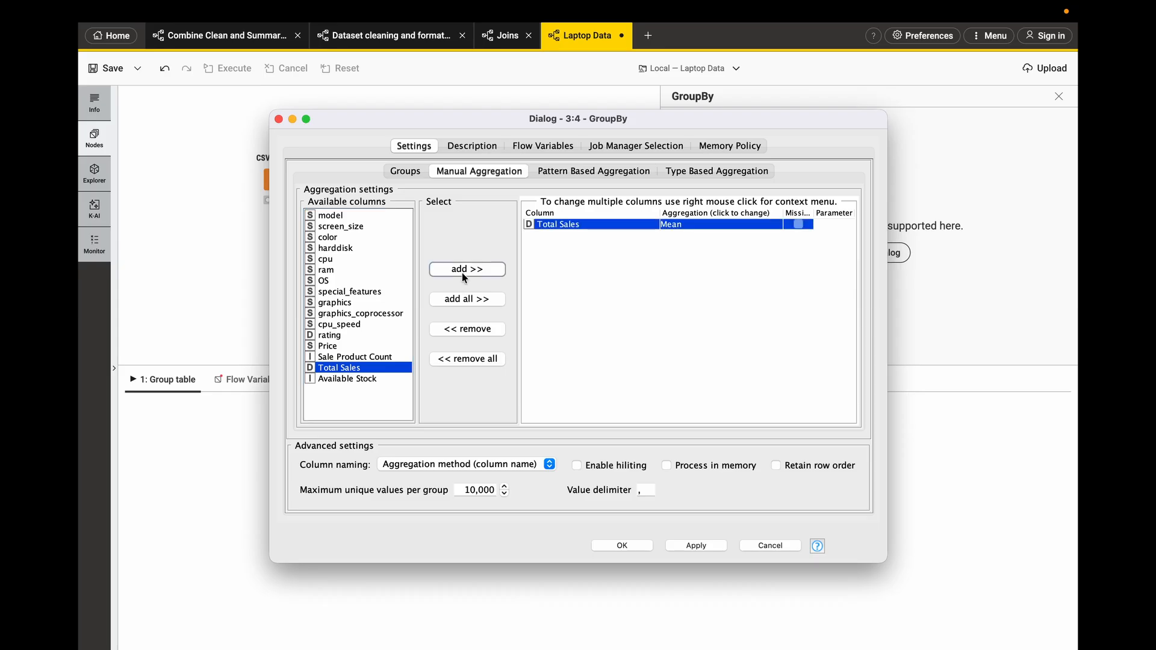
{"action": "left_click", "coordinate": [673, 225]}
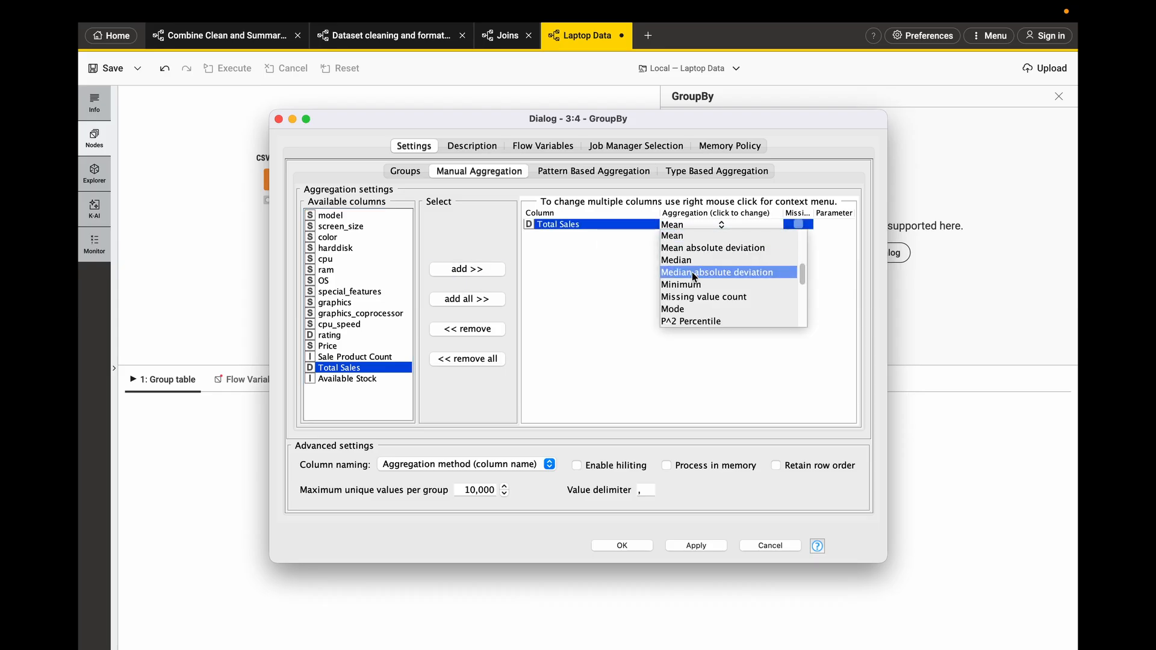
{"action": "scroll", "coordinate": [694, 276], "scroll_direction": "down", "scroll_amount": 3}
{"action": "left_click", "coordinate": [671, 248]}
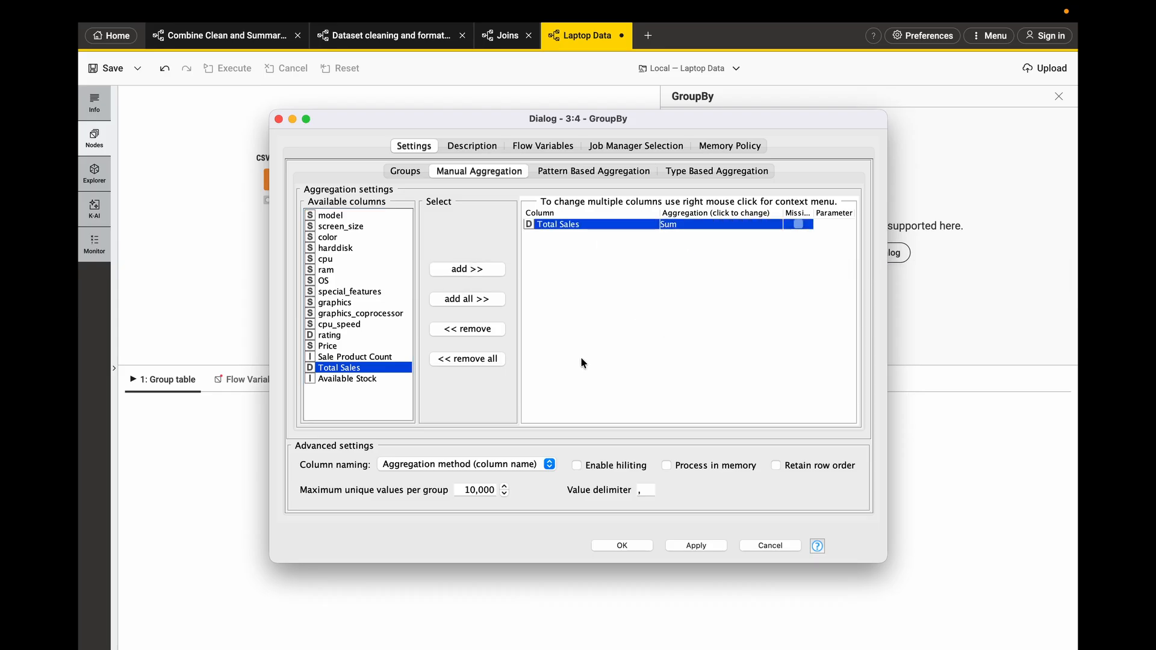
{"action": "left_click", "coordinate": [420, 470]}
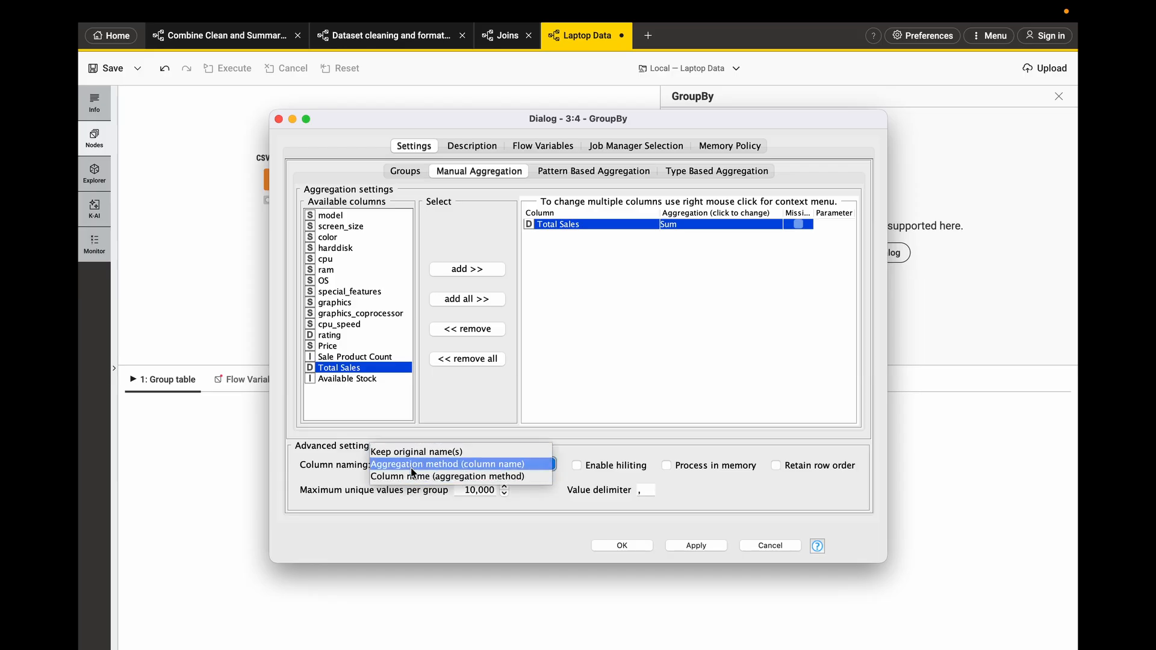
{"action": "left_click", "coordinate": [410, 468]}
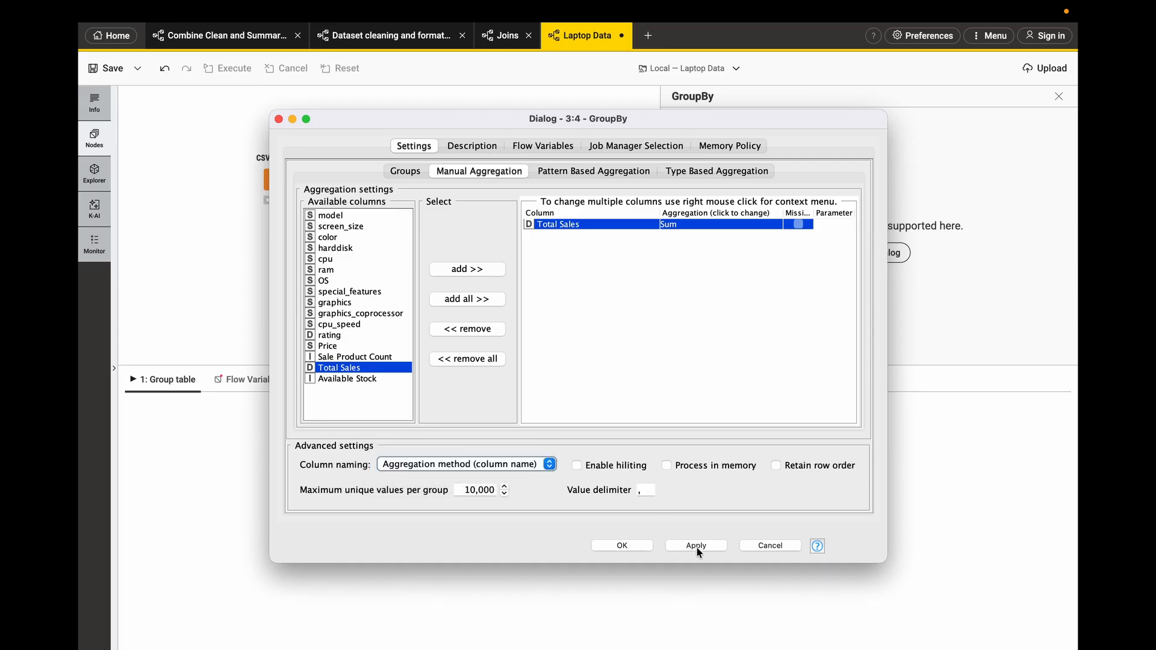
{"action": "left_click", "coordinate": [695, 545]}
{"action": "left_click", "coordinate": [622, 546]}
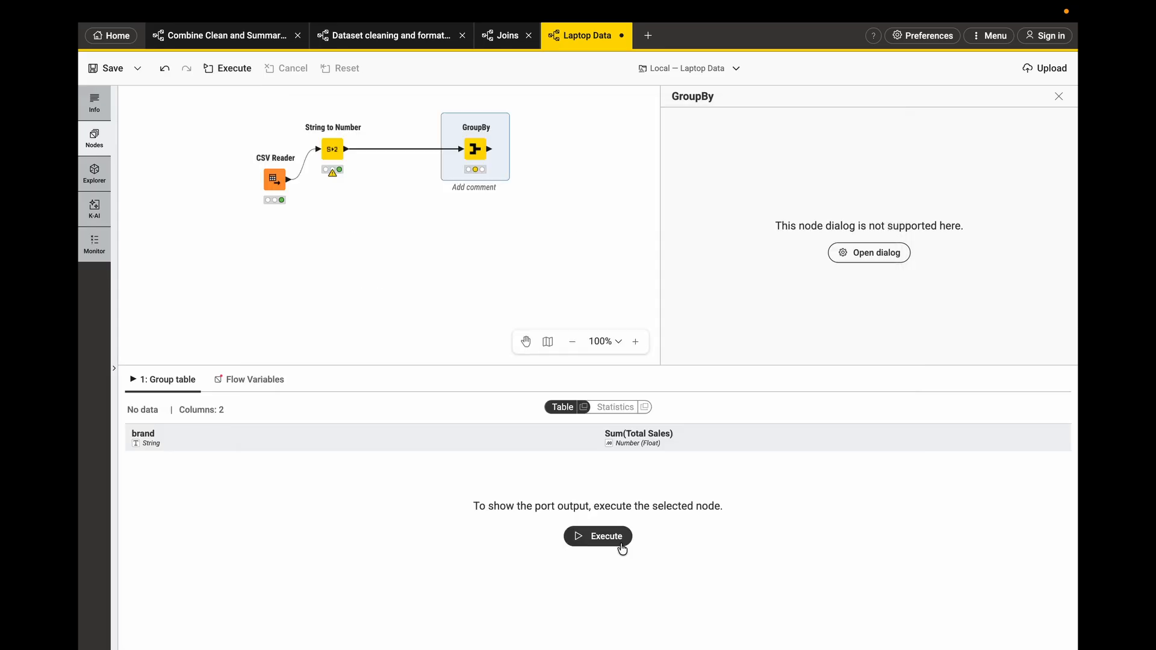
{"action": "left_click", "coordinate": [616, 540]}
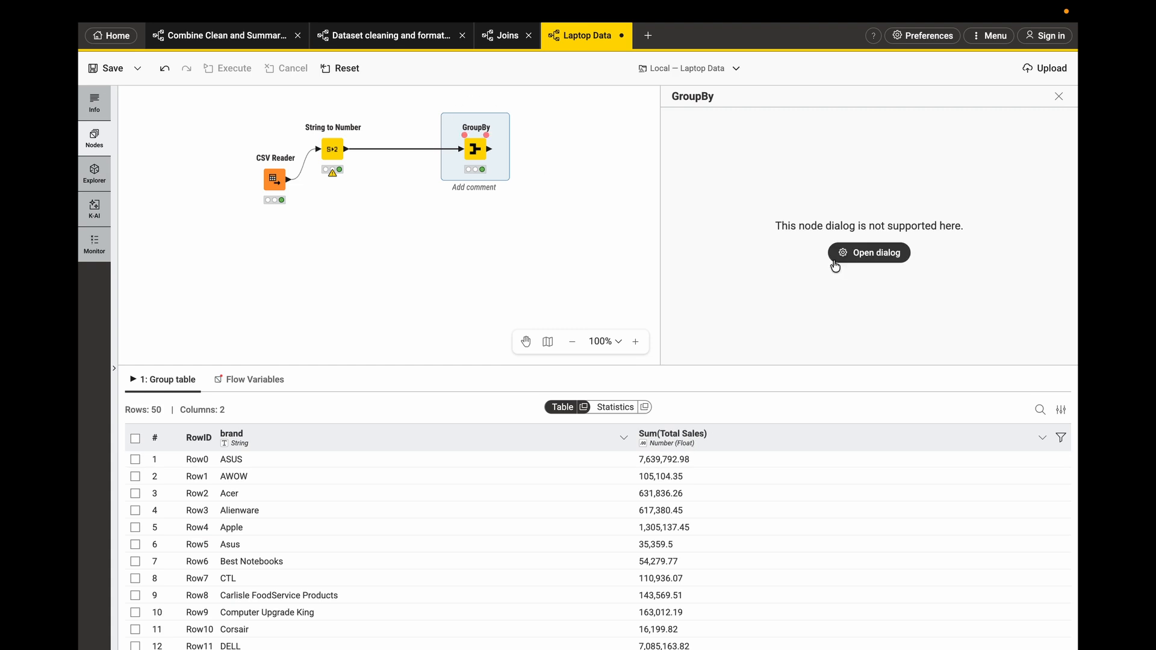
- Set GroupBy column naming to Keep original name(s), confirm the reset, and re-execute the node
{"action": "left_click", "coordinate": [859, 253]}
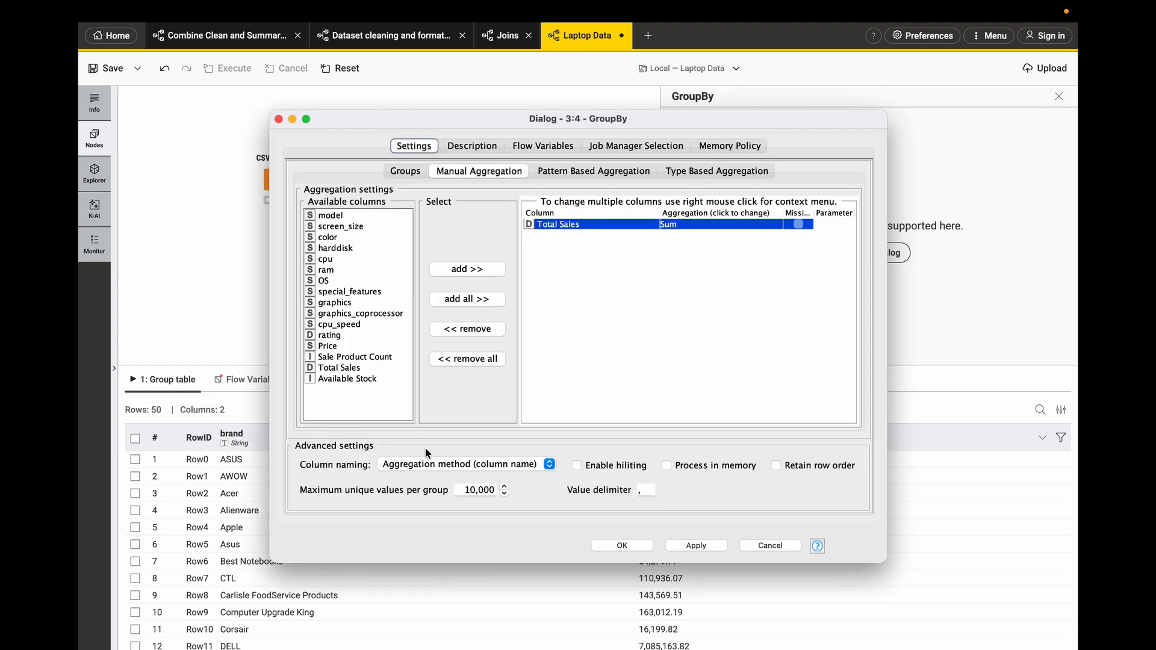
{"action": "left_click", "coordinate": [422, 464]}
{"action": "left_click", "coordinate": [403, 453]}
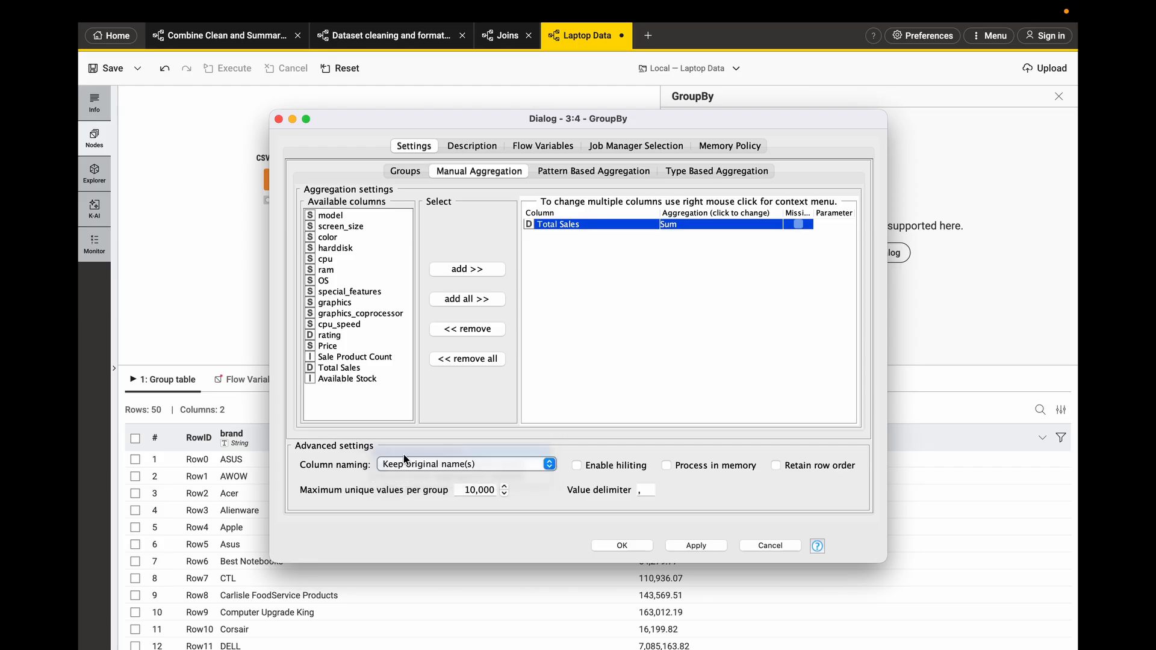
{"action": "left_click", "coordinate": [692, 544]}
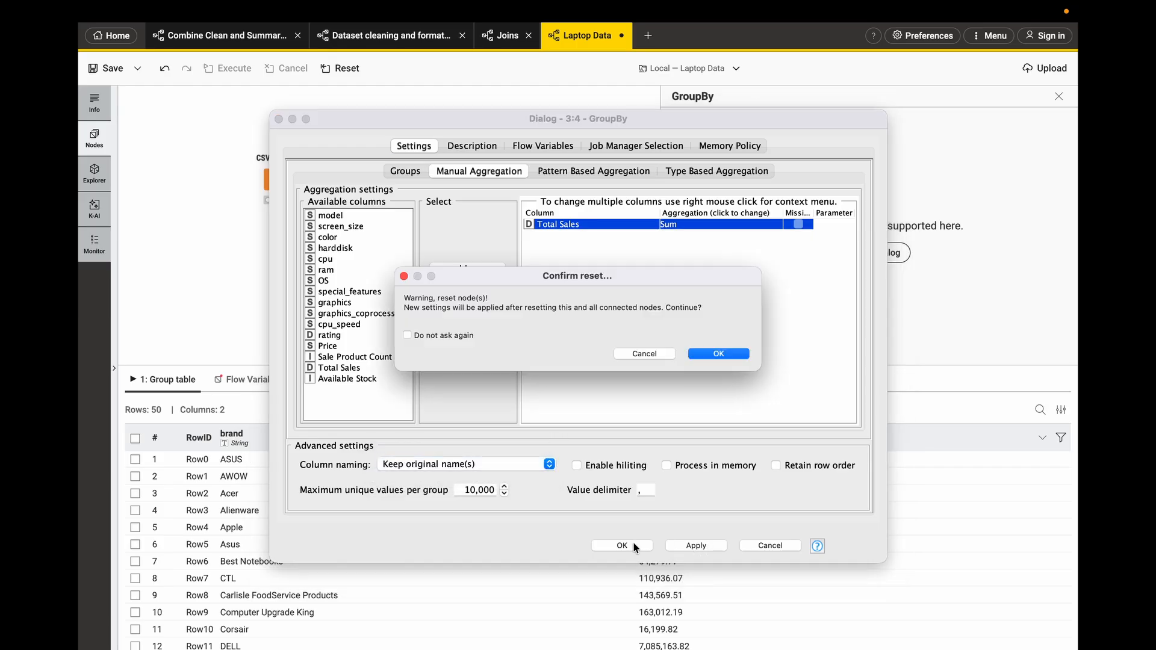
{"action": "left_click", "coordinate": [713, 355]}
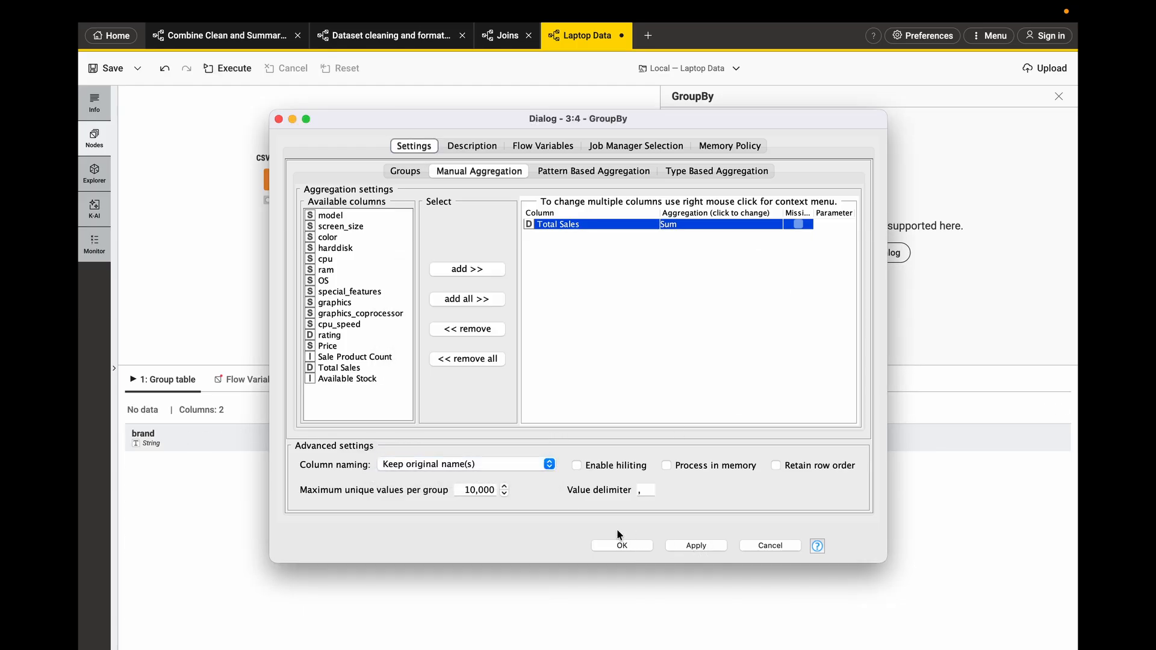
{"action": "left_click", "coordinate": [615, 546]}
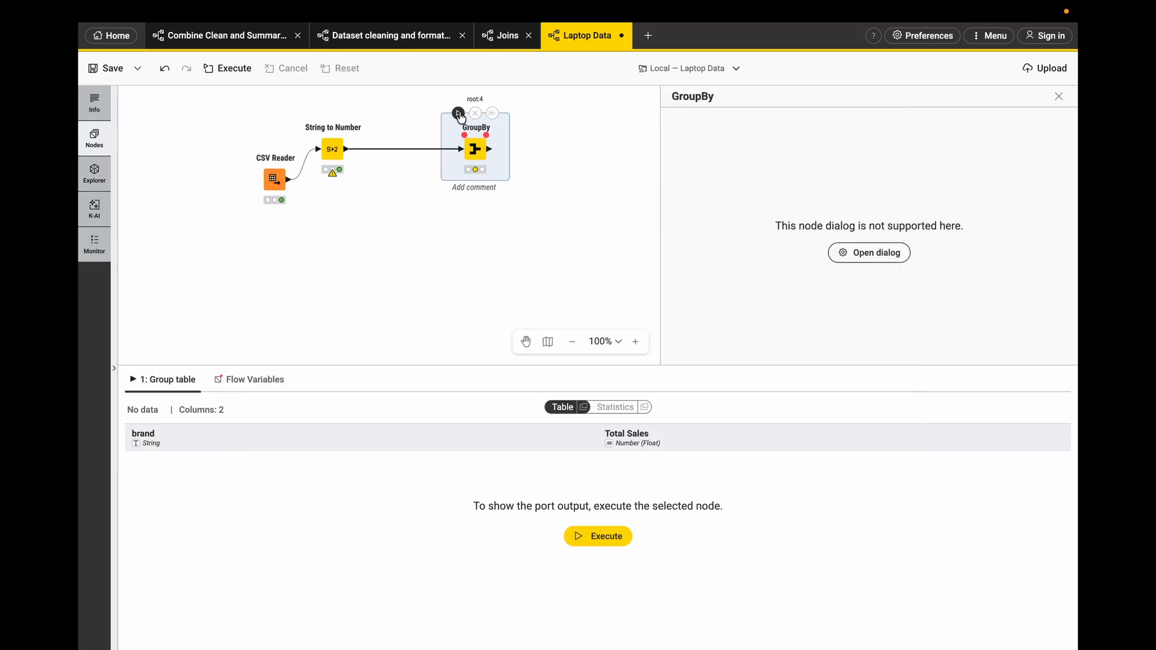
{"action": "left_click", "coordinate": [458, 113]}
{"action": "scroll", "coordinate": [417, 492], "scroll_direction": "down", "scroll_amount": 2}
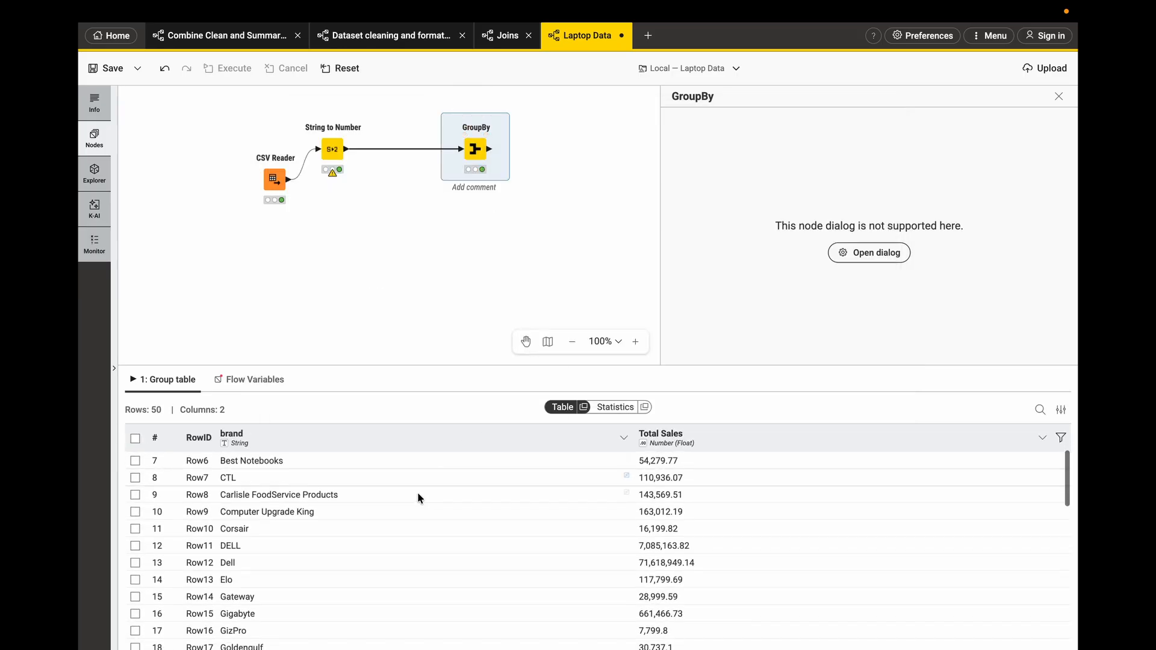
{"action": "scroll", "coordinate": [417, 492], "scroll_direction": "up", "scroll_amount": 3}
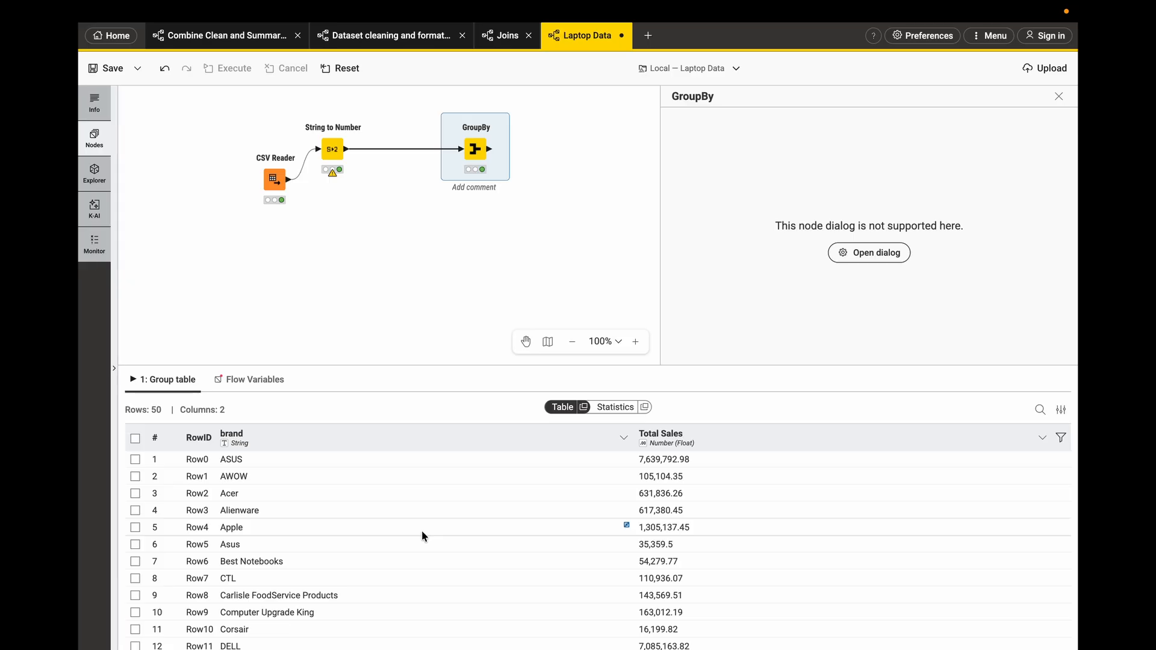
{"action": "scroll", "coordinate": [380, 555], "scroll_direction": "down", "scroll_amount": 6}
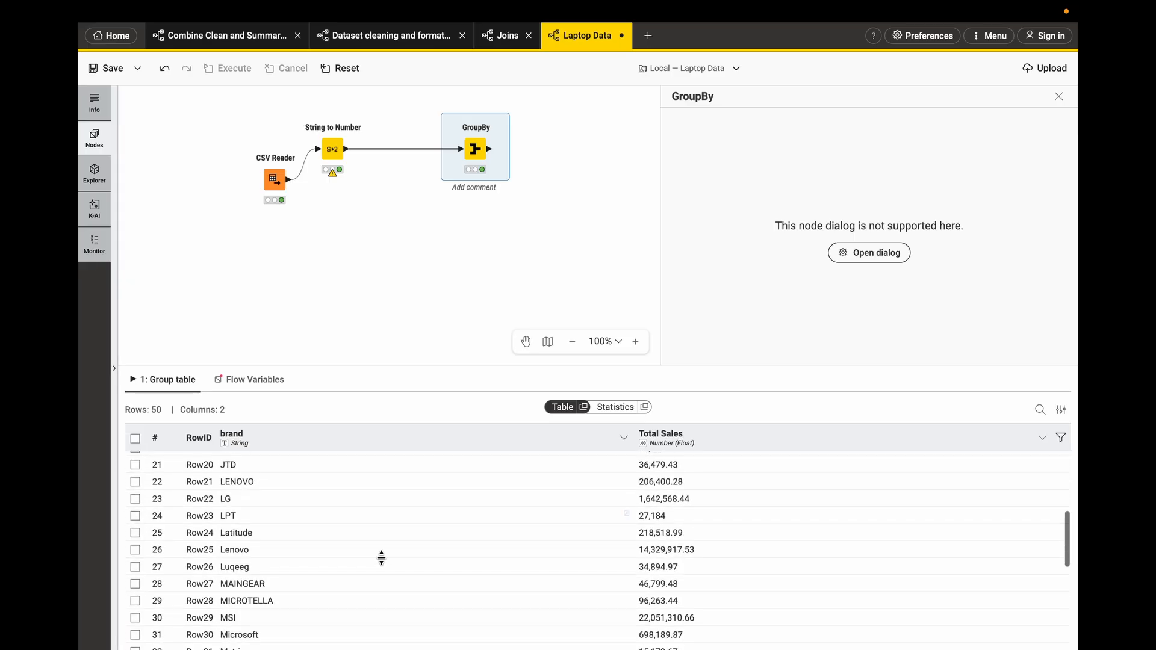
{"action": "scroll", "coordinate": [381, 555], "scroll_direction": "up", "scroll_amount": 6}
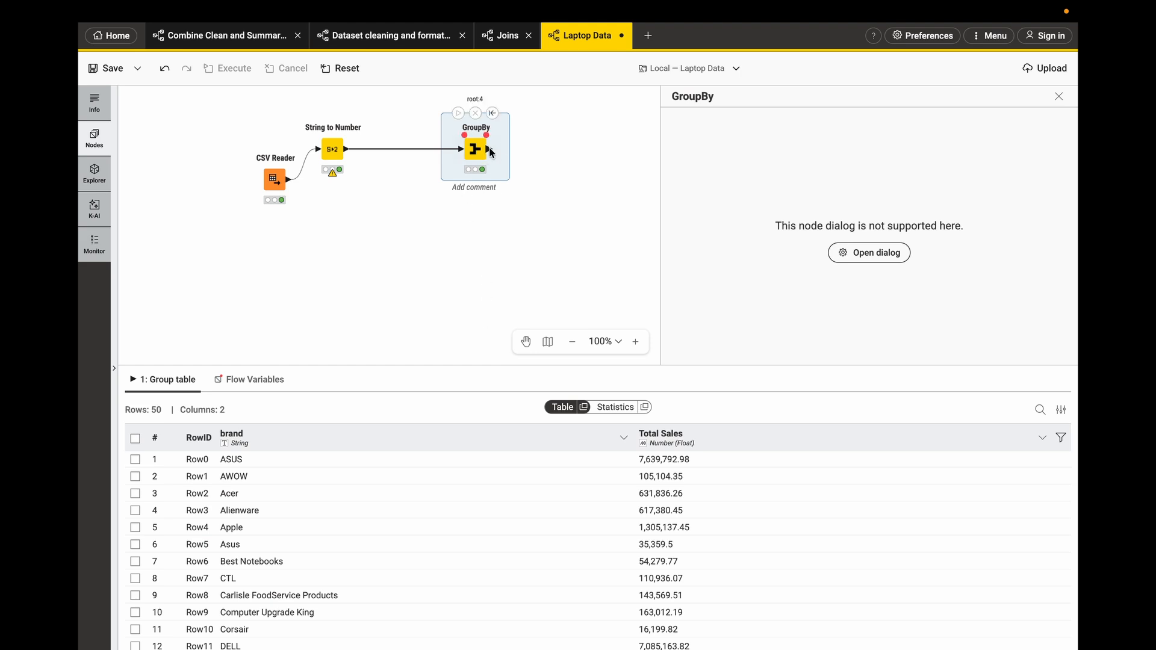
- Add a Sorter node after the GroupBy output by searching for sort
{"action": "left_click_drag", "start_coordinate": [489, 148], "coordinate": [554, 151]}
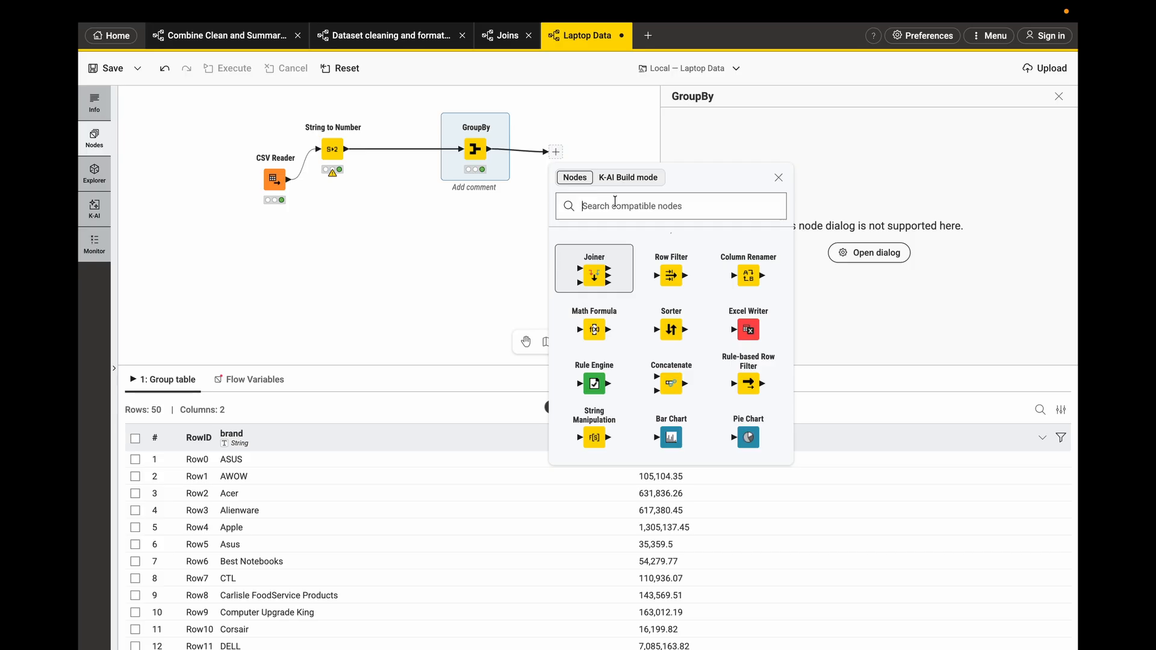
{"action": "type", "text": "sort"}
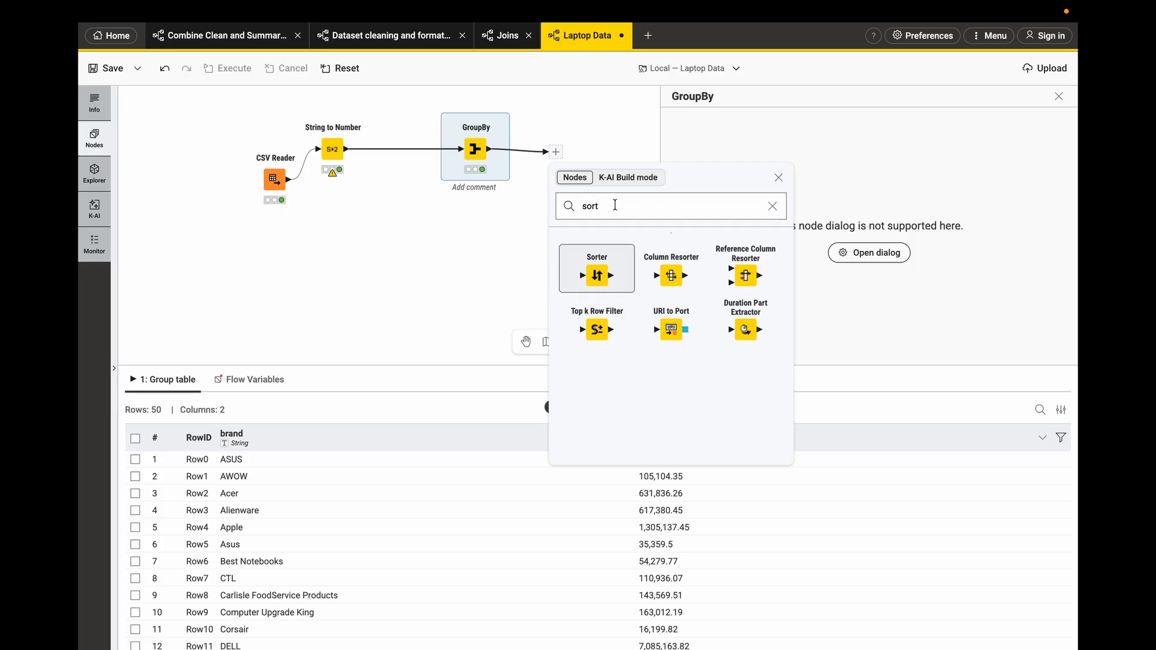
{"action": "left_click", "coordinate": [589, 275]}
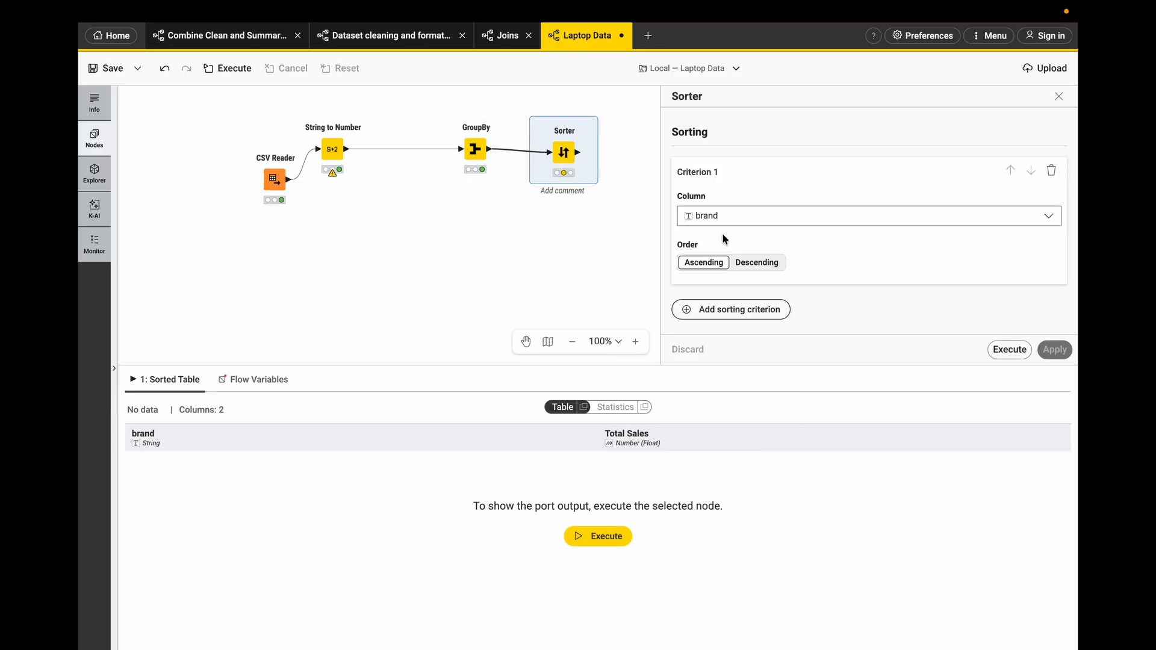
{"action": "scroll", "coordinate": [724, 239], "scroll_direction": "down", "scroll_amount": 1}
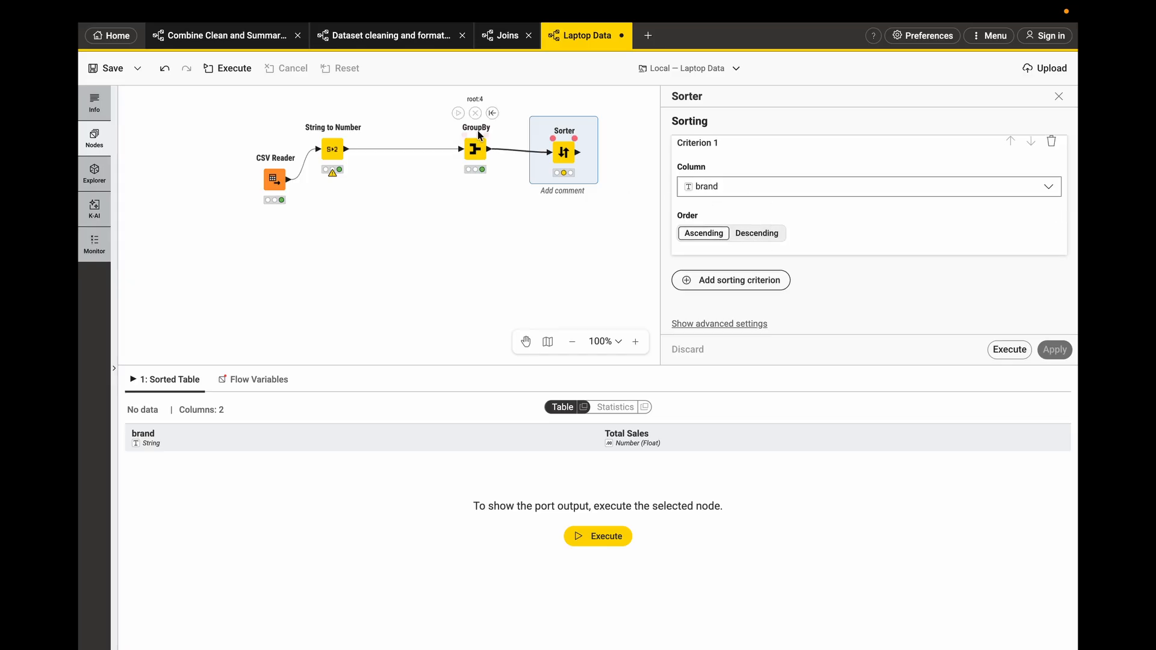
{"action": "left_click", "coordinate": [477, 153]}
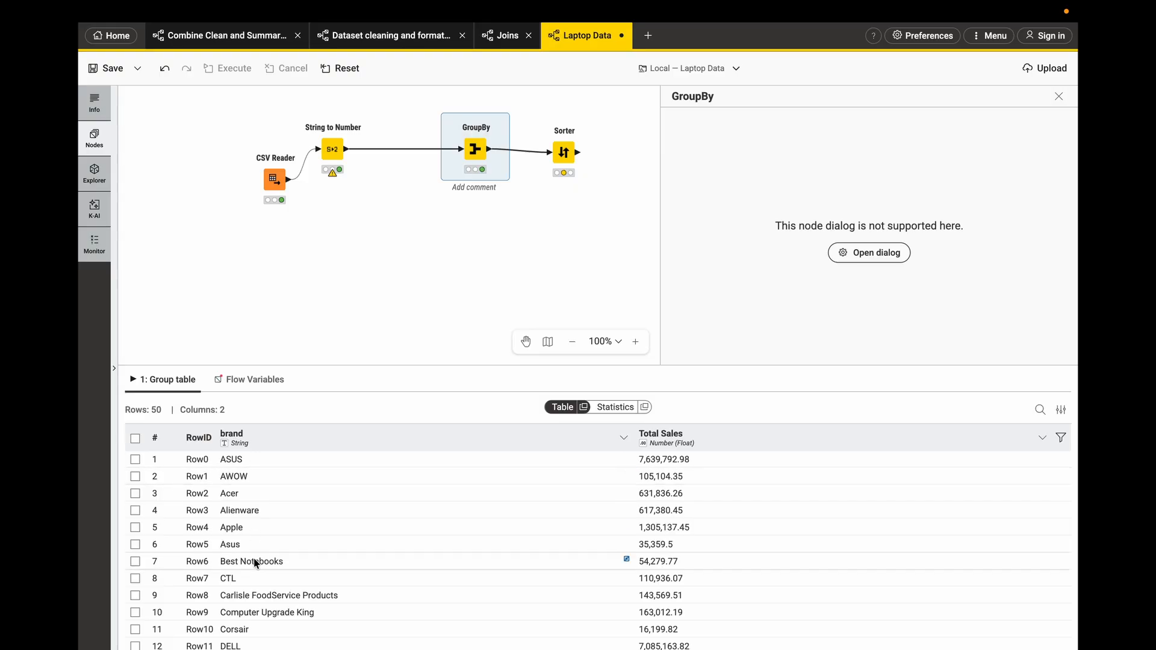
{"action": "left_click", "coordinate": [564, 154]}
{"action": "left_click", "coordinate": [475, 149]}
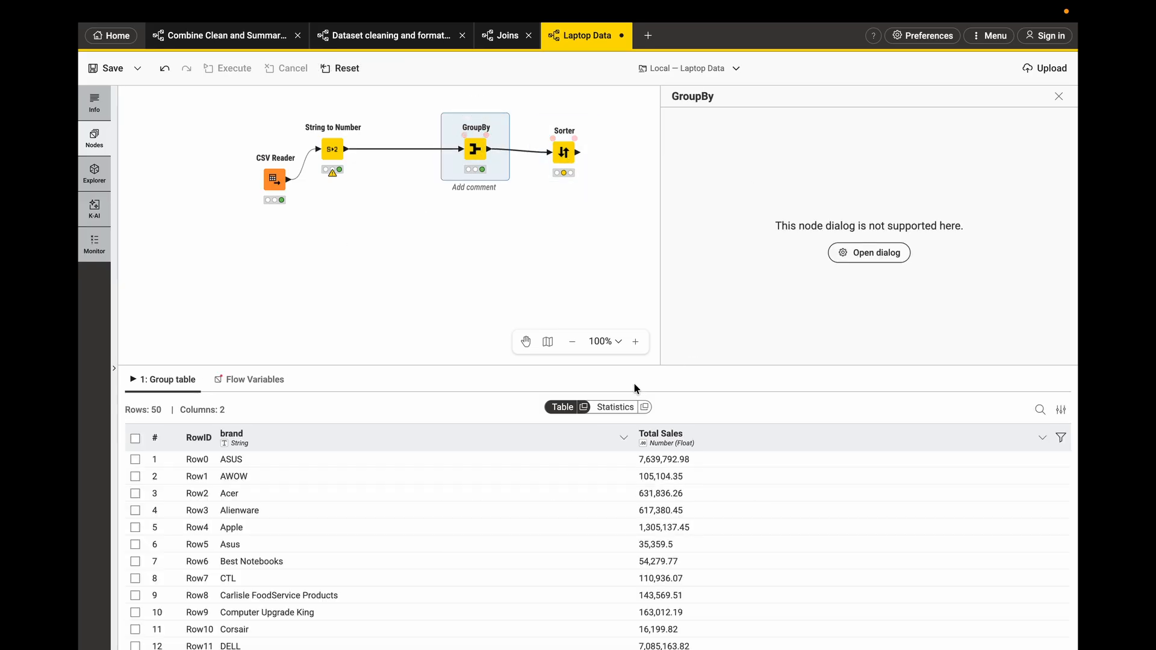
{"action": "left_click", "coordinate": [566, 151]}
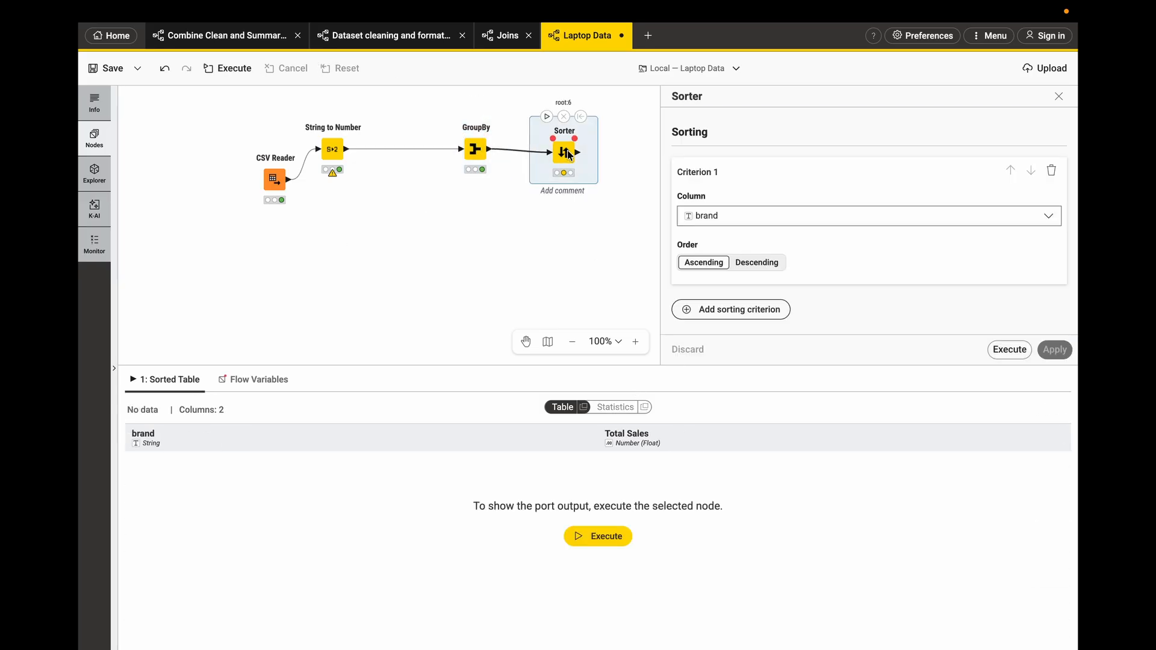
- Set the Sorter to sort by Total Sales in Descending order and apply and execute it
{"action": "left_click", "coordinate": [745, 225]}
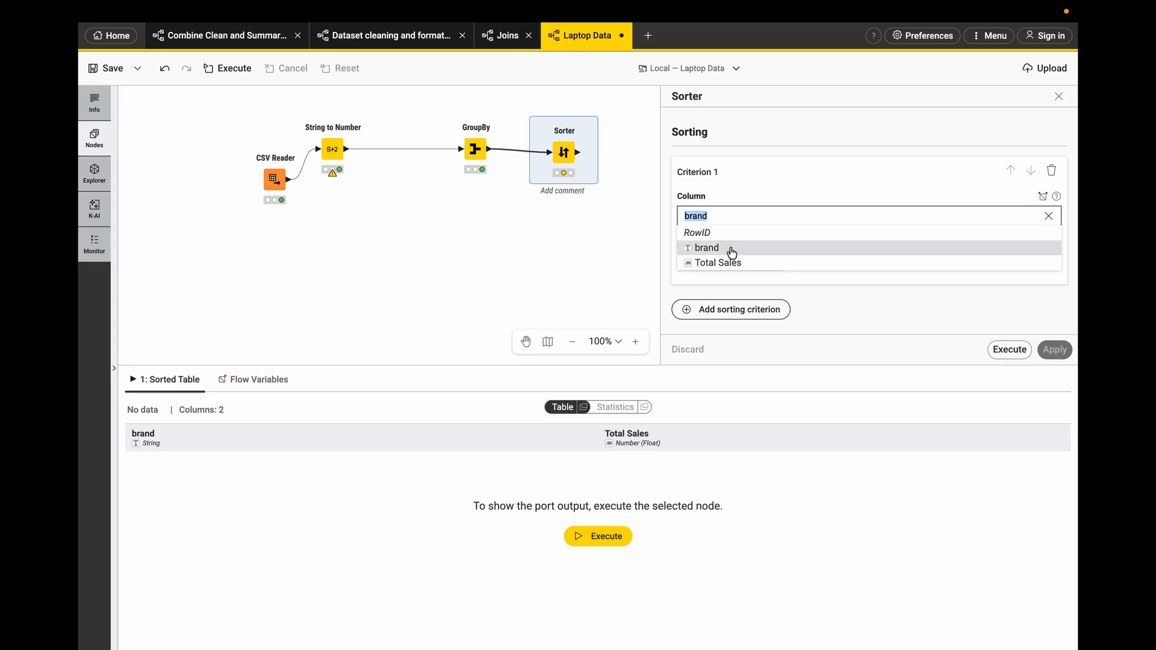
{"action": "left_click", "coordinate": [725, 263]}
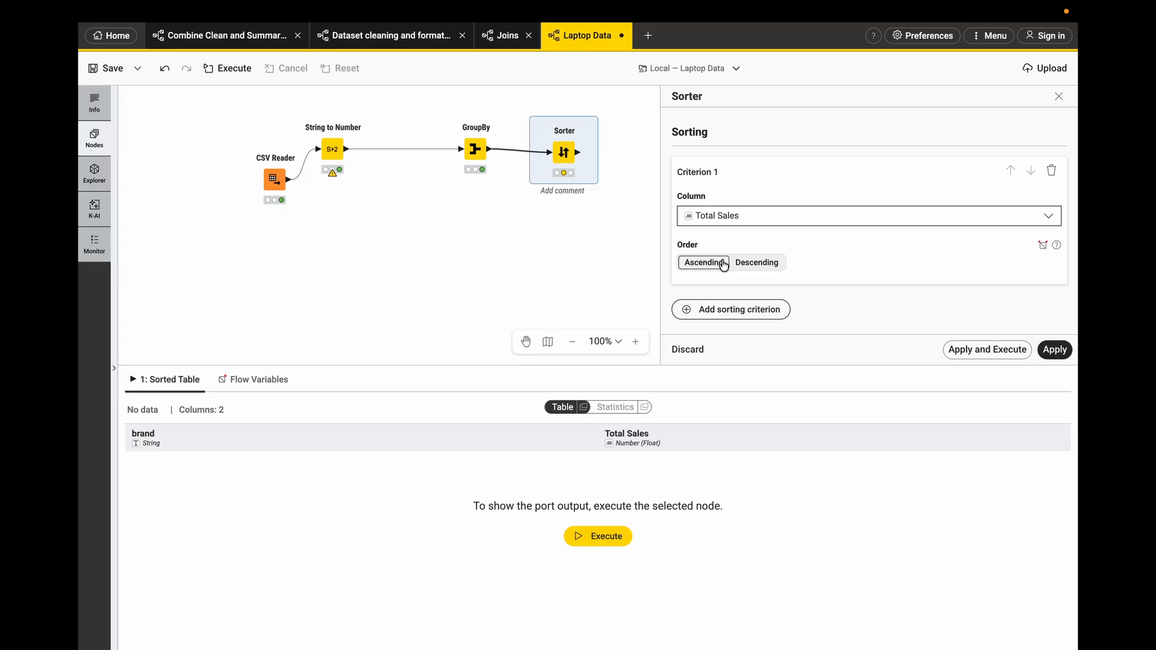
{"action": "left_click", "coordinate": [756, 263]}
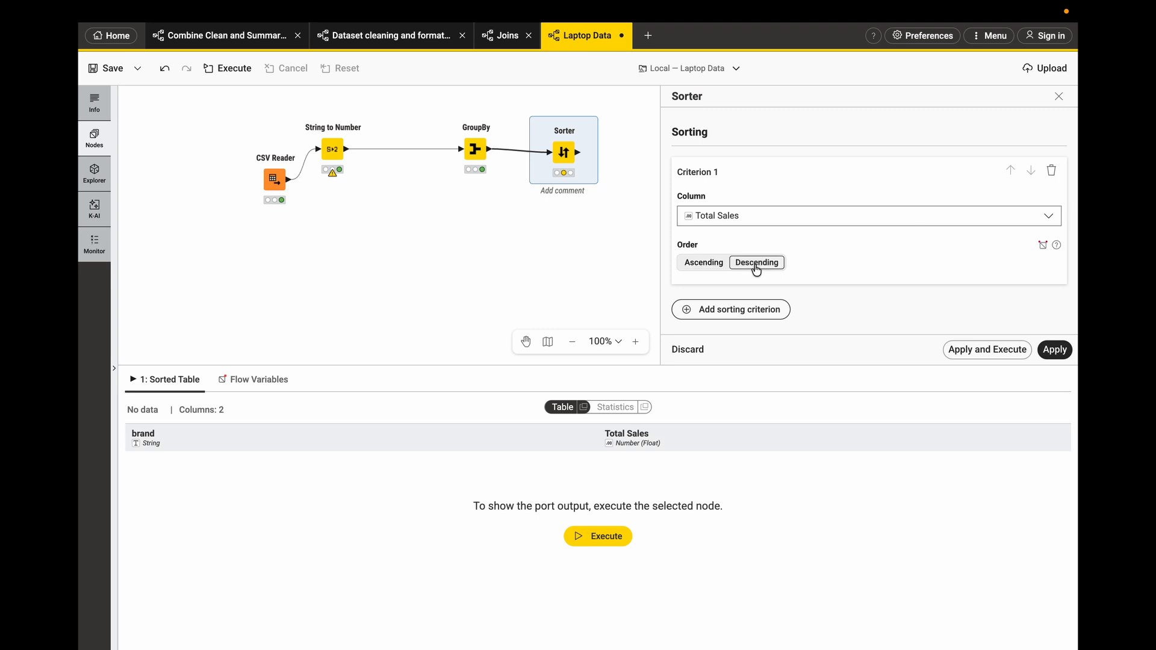
{"action": "left_click", "coordinate": [960, 350]}
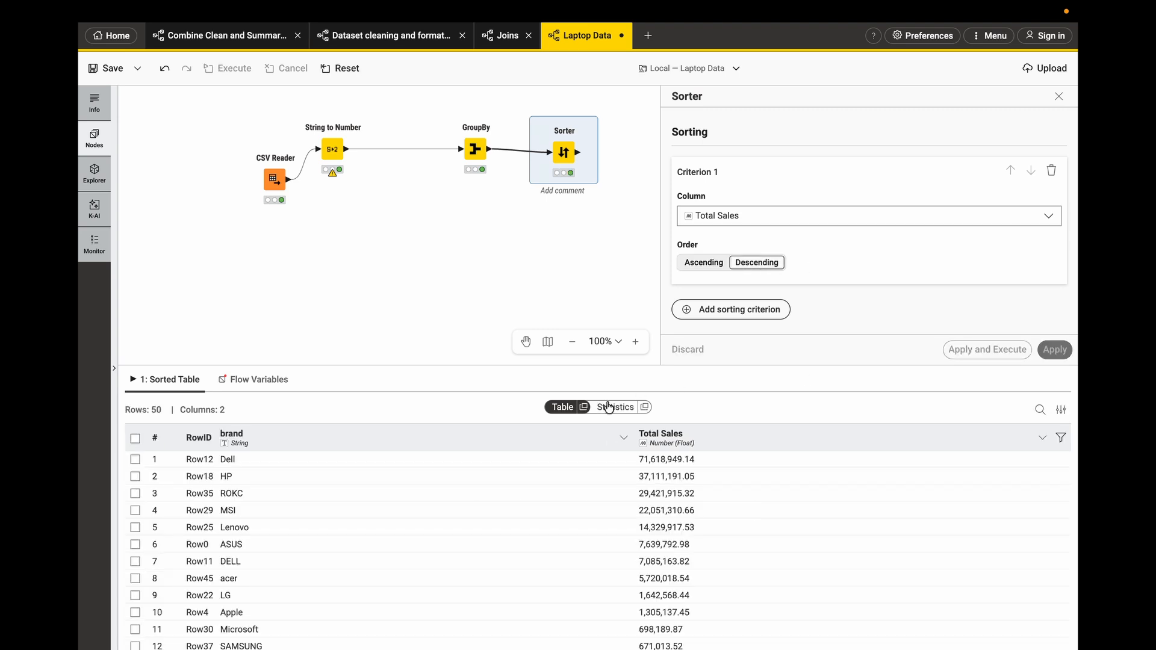
- Add a Top k Row Filter node after the Sorter by searching for top
{"action": "left_click_drag", "start_coordinate": [503, 365], "coordinate": [503, 297]}
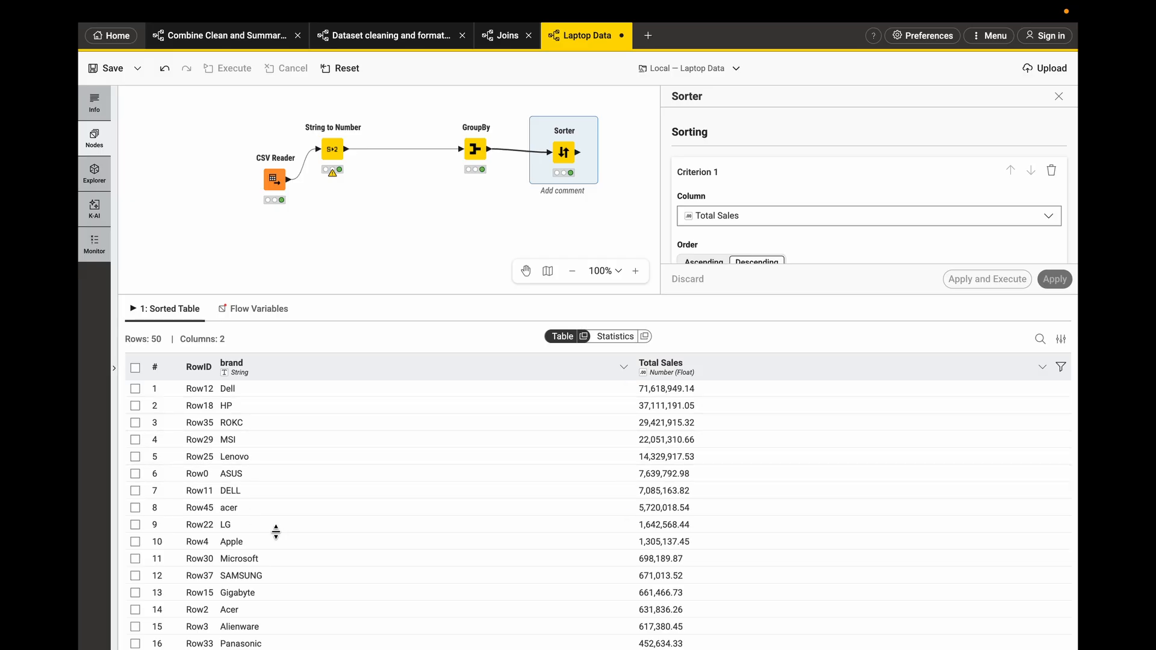
{"action": "scroll", "coordinate": [275, 532], "scroll_direction": "down", "scroll_amount": 2}
{"action": "scroll", "coordinate": [275, 532], "scroll_direction": "up", "scroll_amount": 2}
{"action": "left_click_drag", "start_coordinate": [361, 295], "coordinate": [361, 334]}
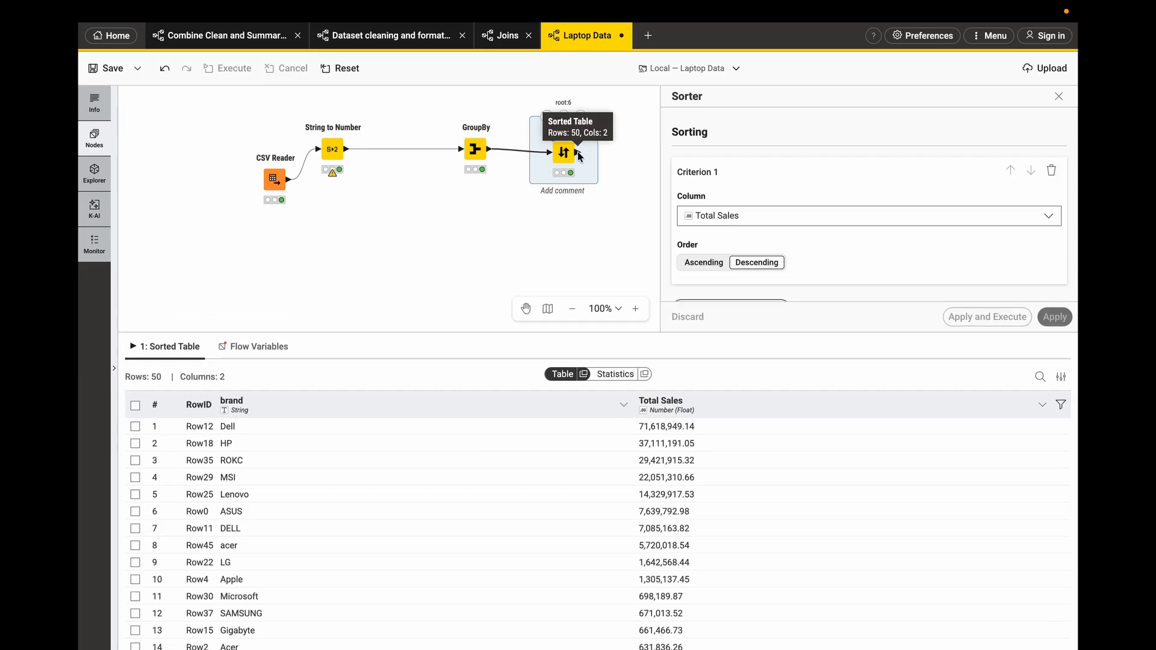
{"action": "mouse_move", "coordinate": [591, 157]}
{"action": "left_click_drag", "start_coordinate": [592, 157], "coordinate": [616, 155]}
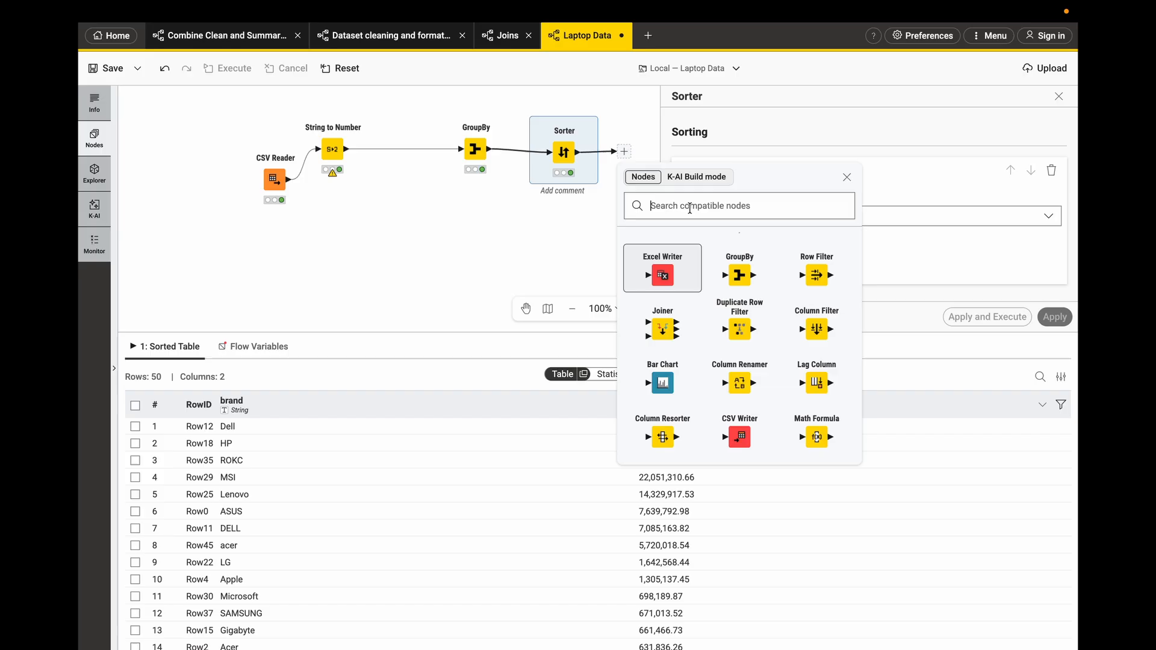
{"action": "type", "text": "top"}
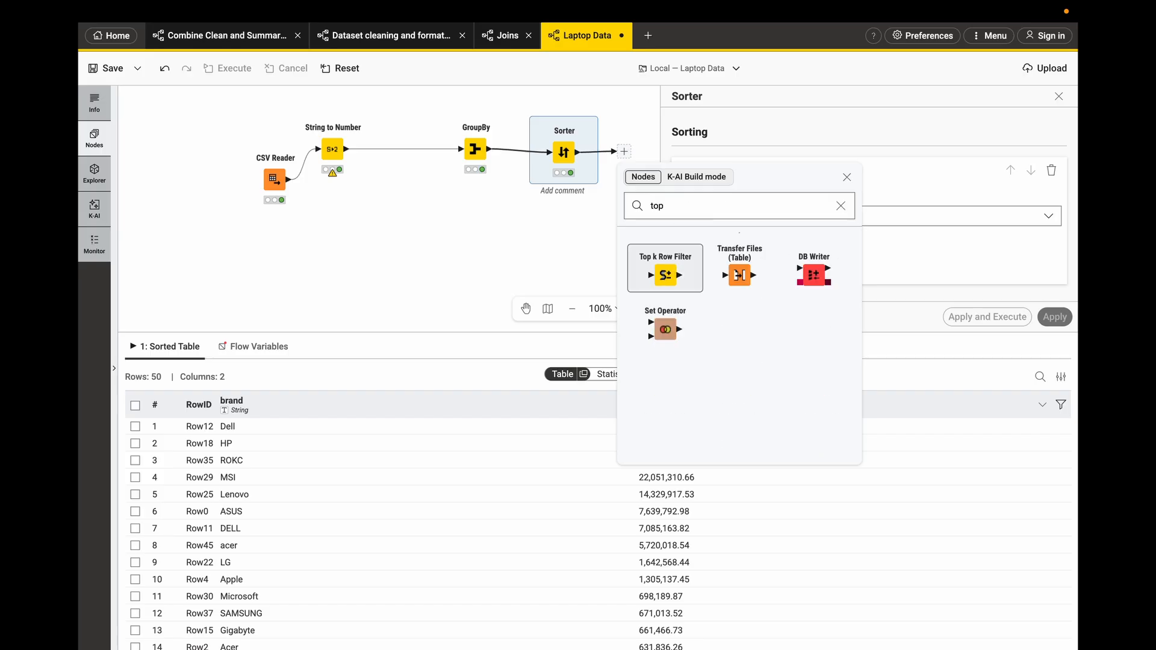
{"action": "left_click", "coordinate": [667, 276]}
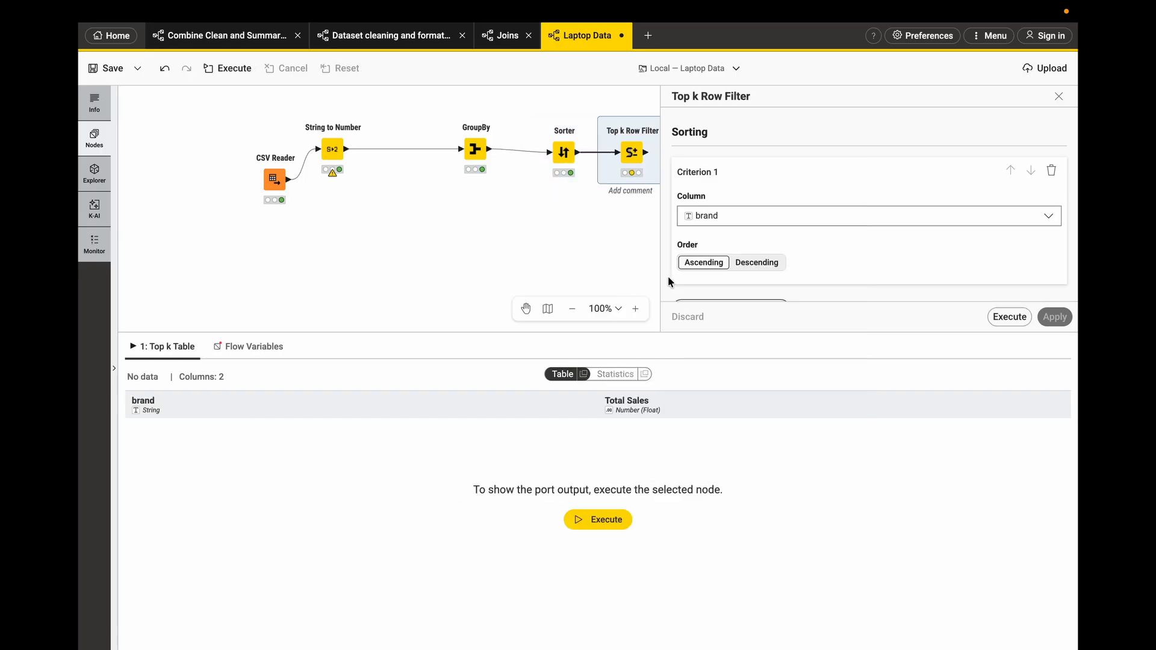
- Open the Top k Row Filter settings and try to set its sort column to Total Sales
{"action": "left_click", "coordinate": [1057, 97]}
{"action": "double_click", "coordinate": [639, 151]}
{"action": "scroll", "coordinate": [756, 192], "scroll_direction": "down", "scroll_amount": 2}
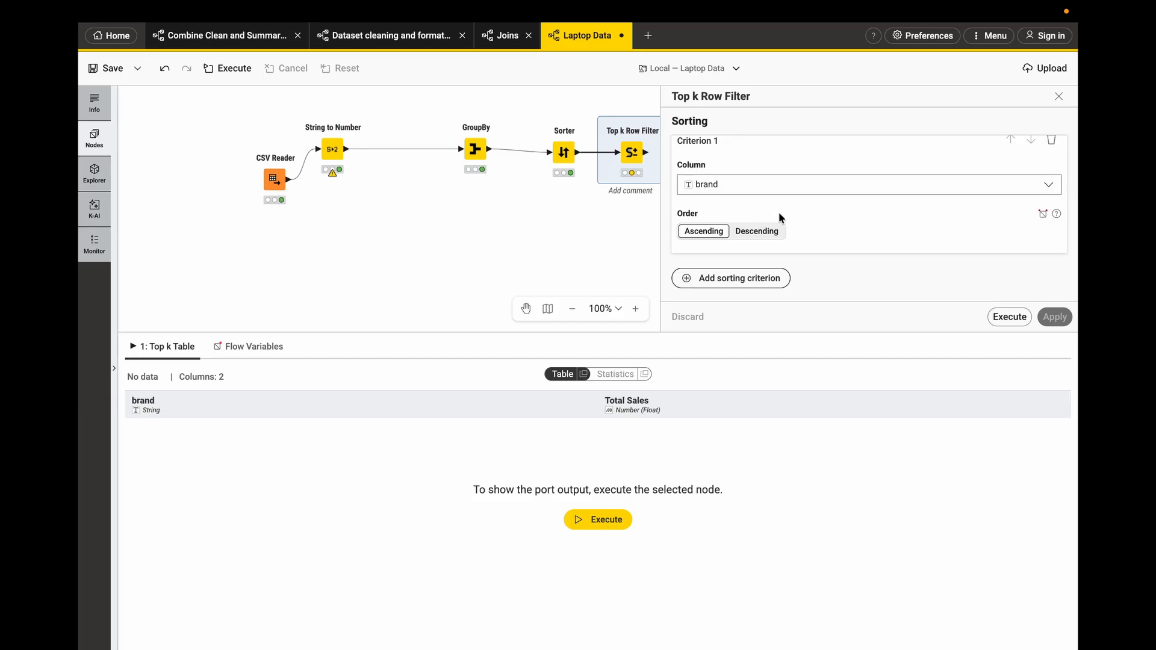
{"action": "scroll", "coordinate": [778, 212], "scroll_direction": "down", "scroll_amount": 2}
{"action": "scroll", "coordinate": [779, 217], "scroll_direction": "up", "scroll_amount": 1}
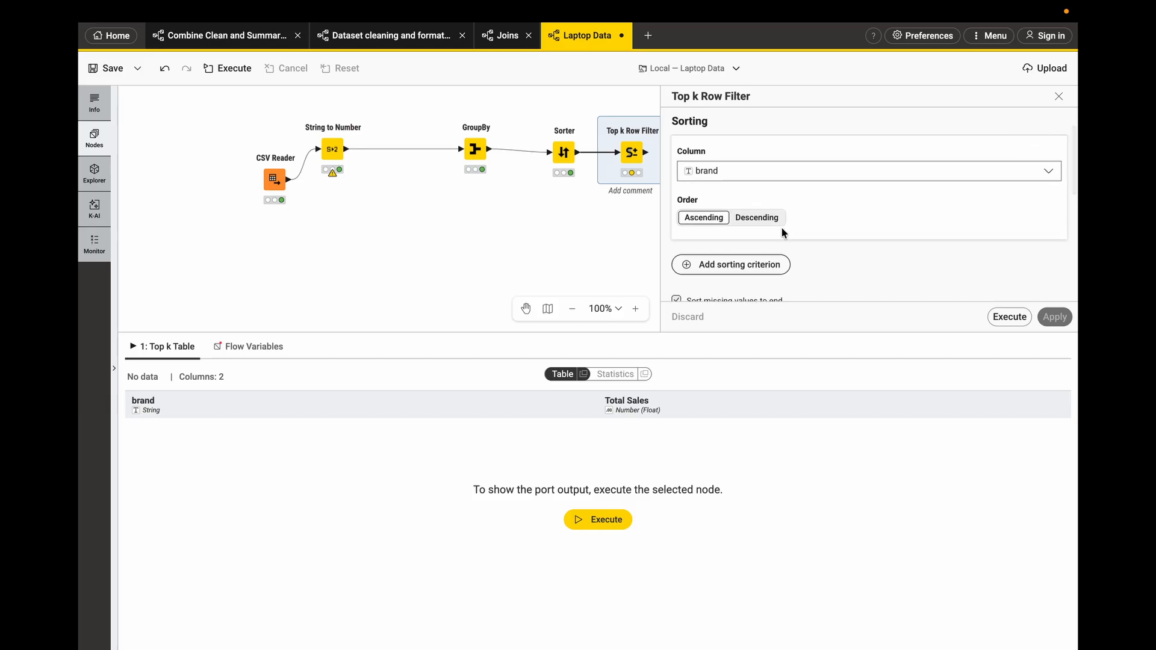
{"action": "left_click", "coordinate": [764, 175]}
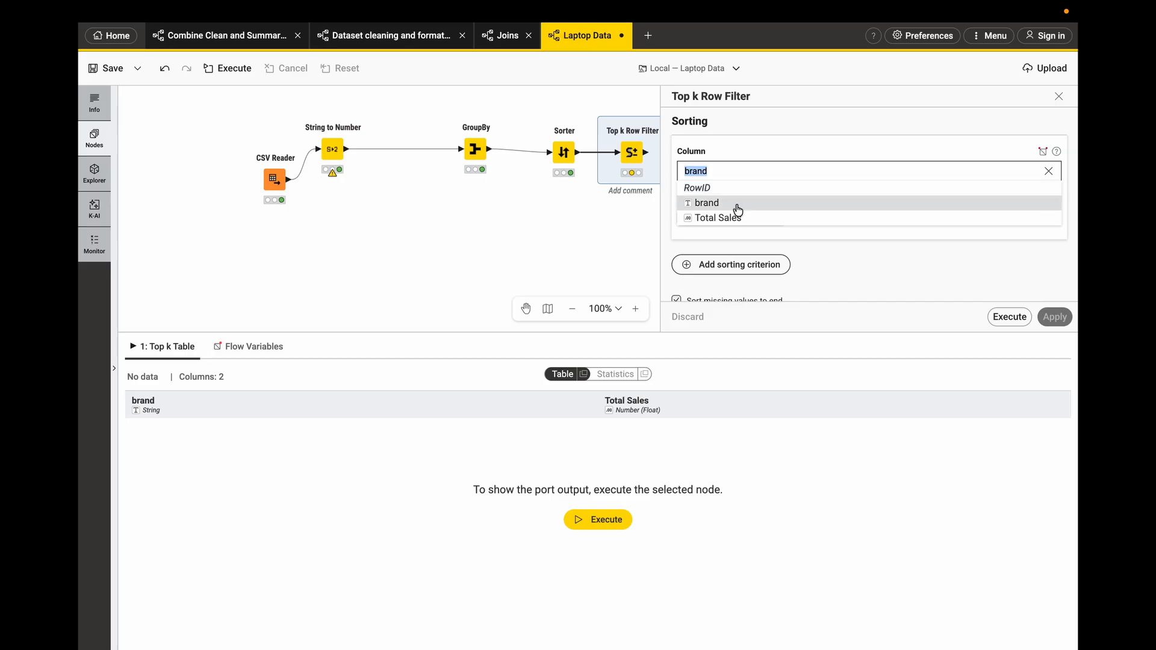
{"action": "left_click", "coordinate": [729, 219]}
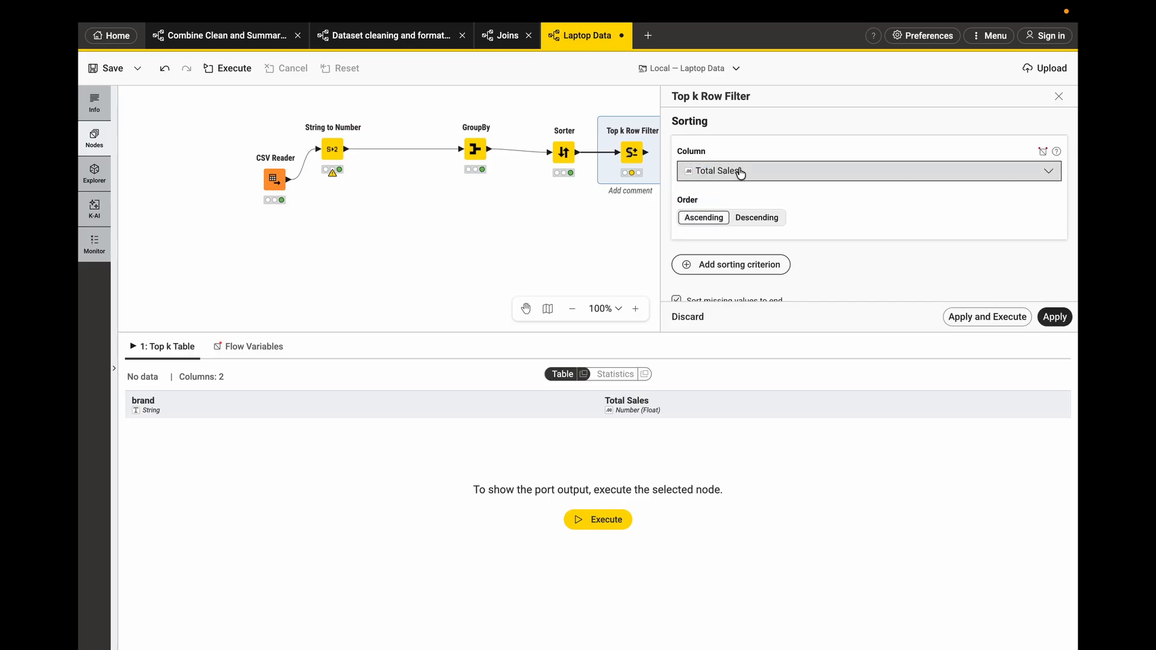
{"action": "left_click", "coordinate": [740, 171]}
{"action": "left_click", "coordinate": [720, 205]}
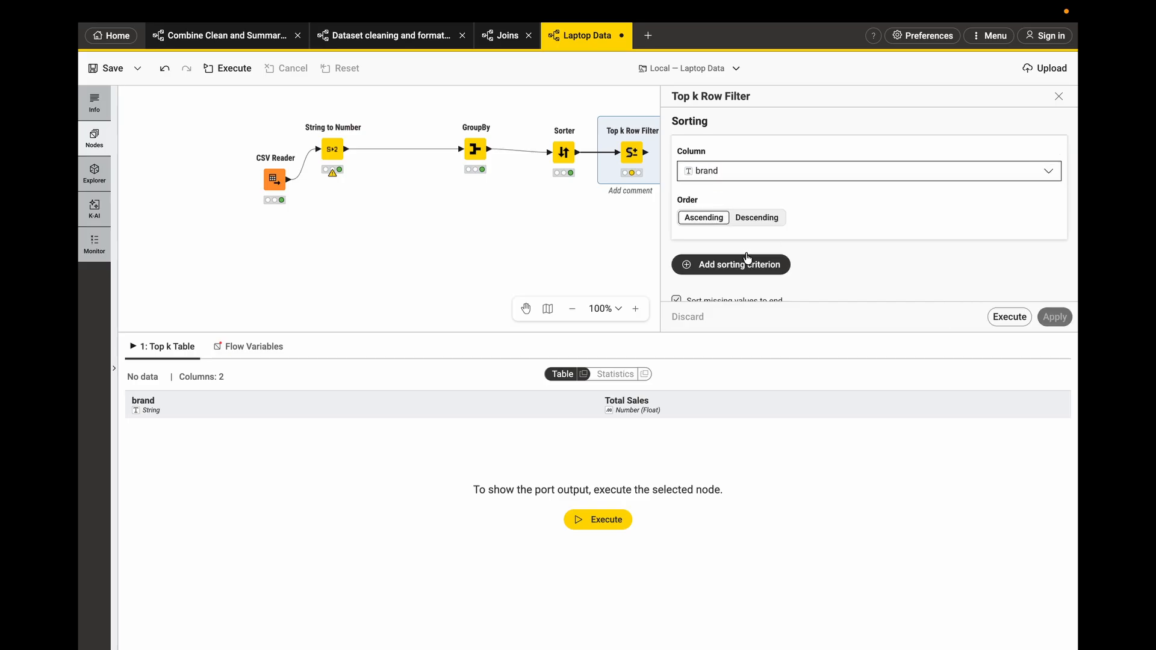
- Set the Top k Row Filter's number of rows to 10 and apply and execute the node
{"action": "scroll", "coordinate": [756, 240], "scroll_direction": "down", "scroll_amount": 5}
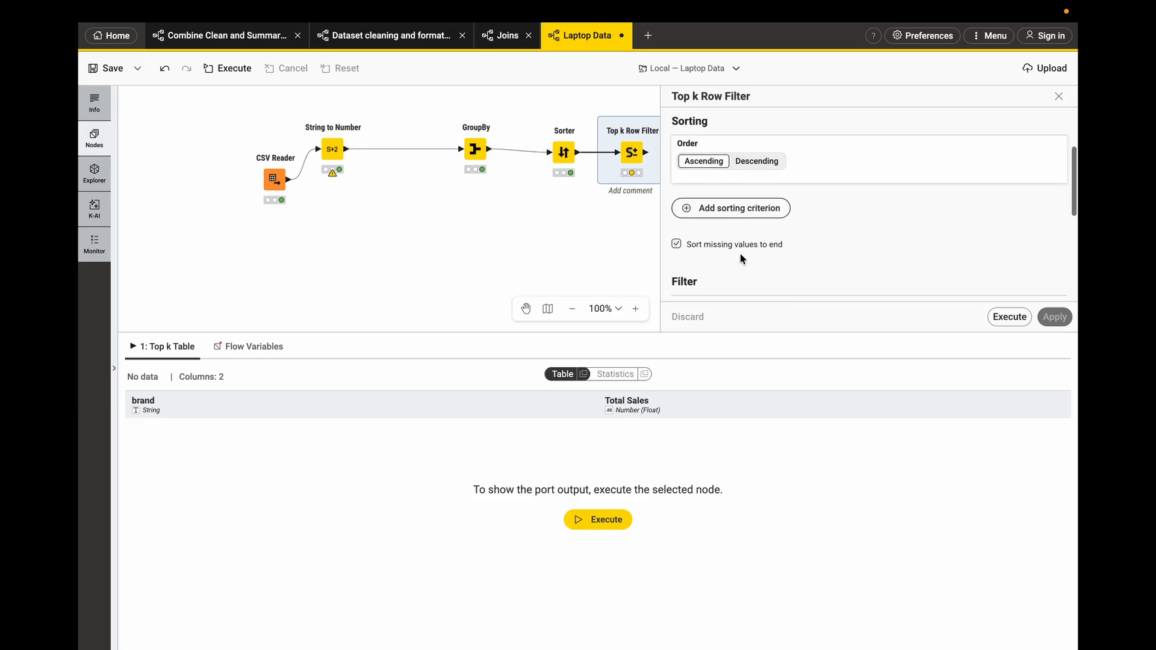
{"action": "left_click", "coordinate": [720, 259]}
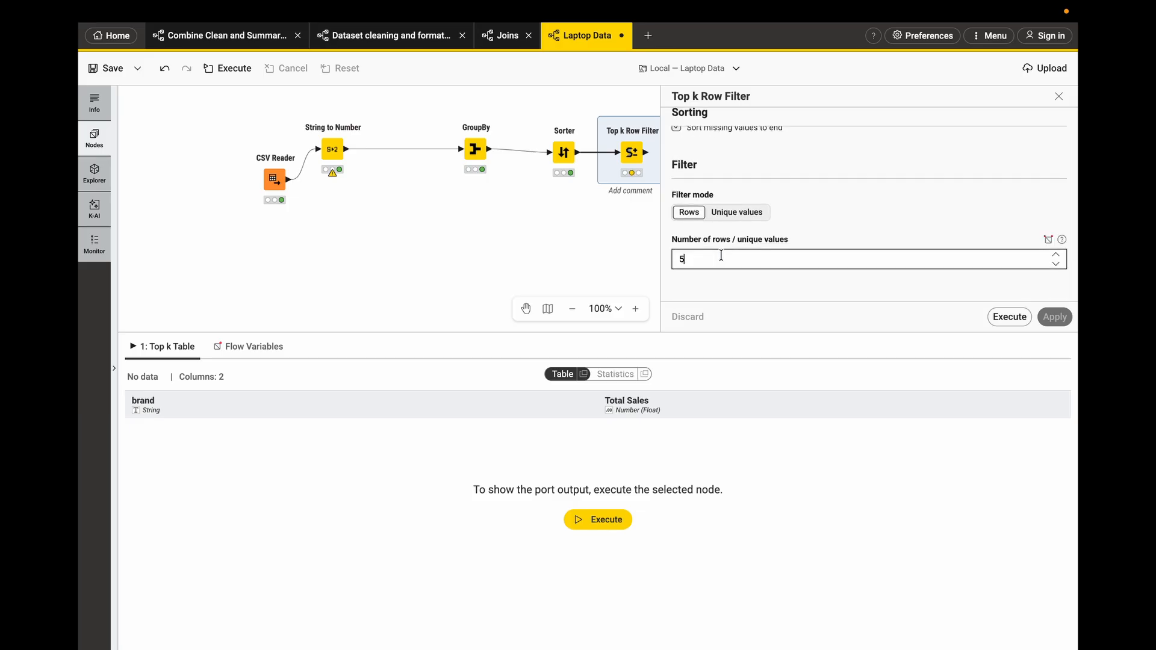
{"action": "type", "text": "10"}
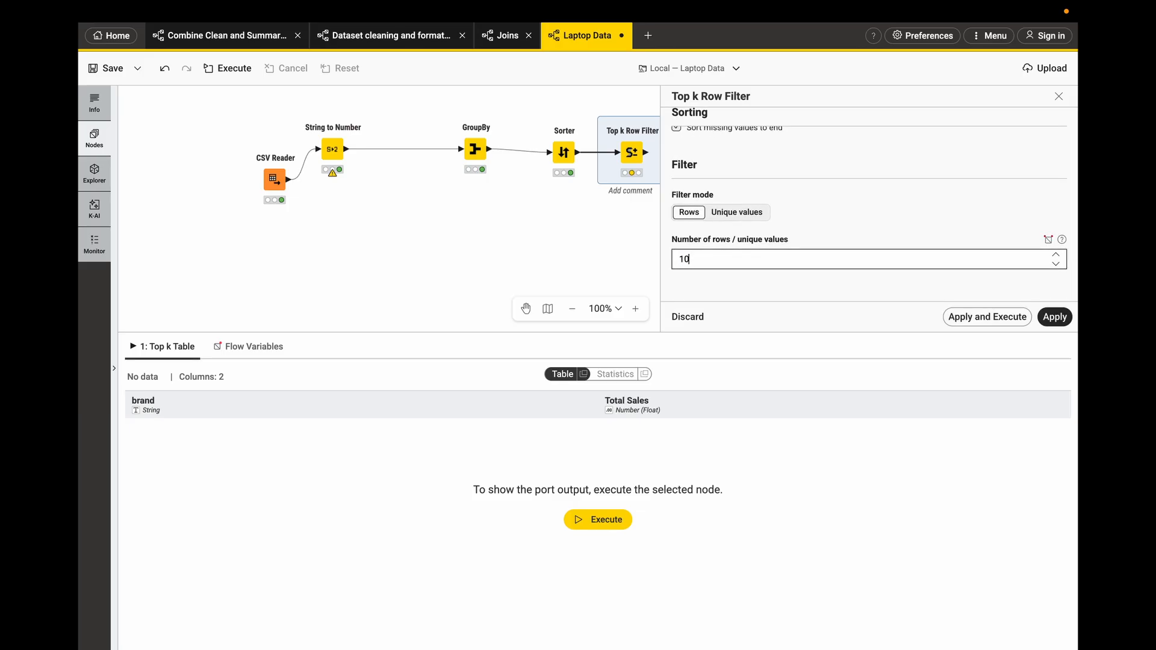
{"action": "left_click", "coordinate": [981, 312]}
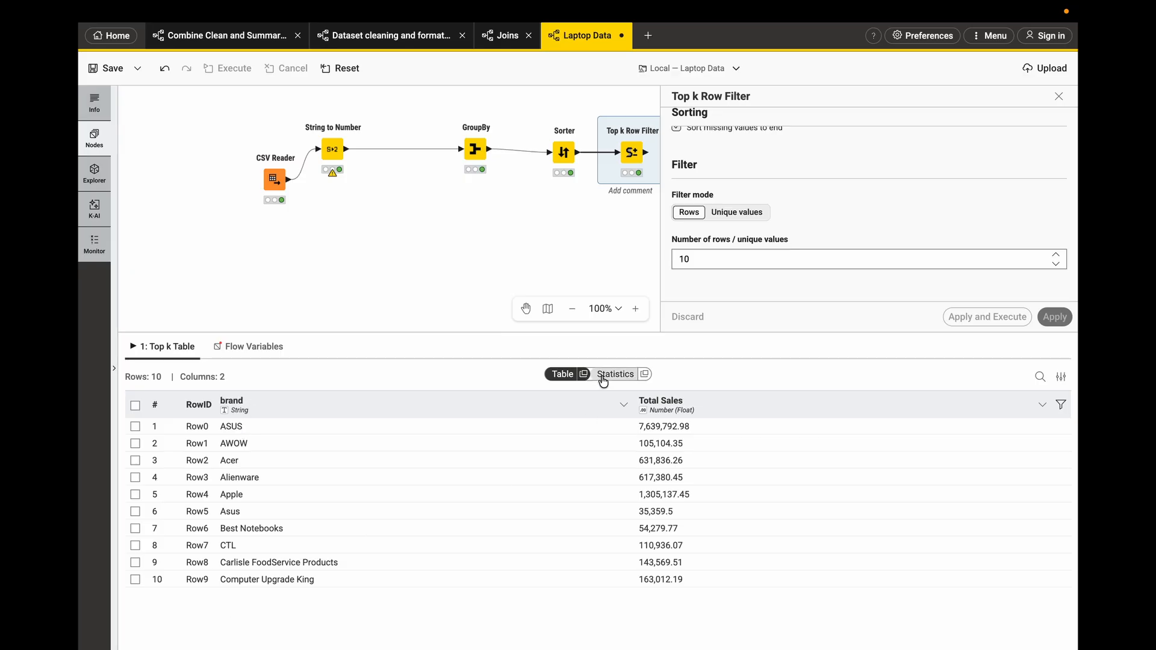
- Set the Top k Row Filter to sort by Total Sales in Descending order and apply and execute it again
{"action": "scroll", "coordinate": [745, 200], "scroll_direction": "up", "scroll_amount": 1}
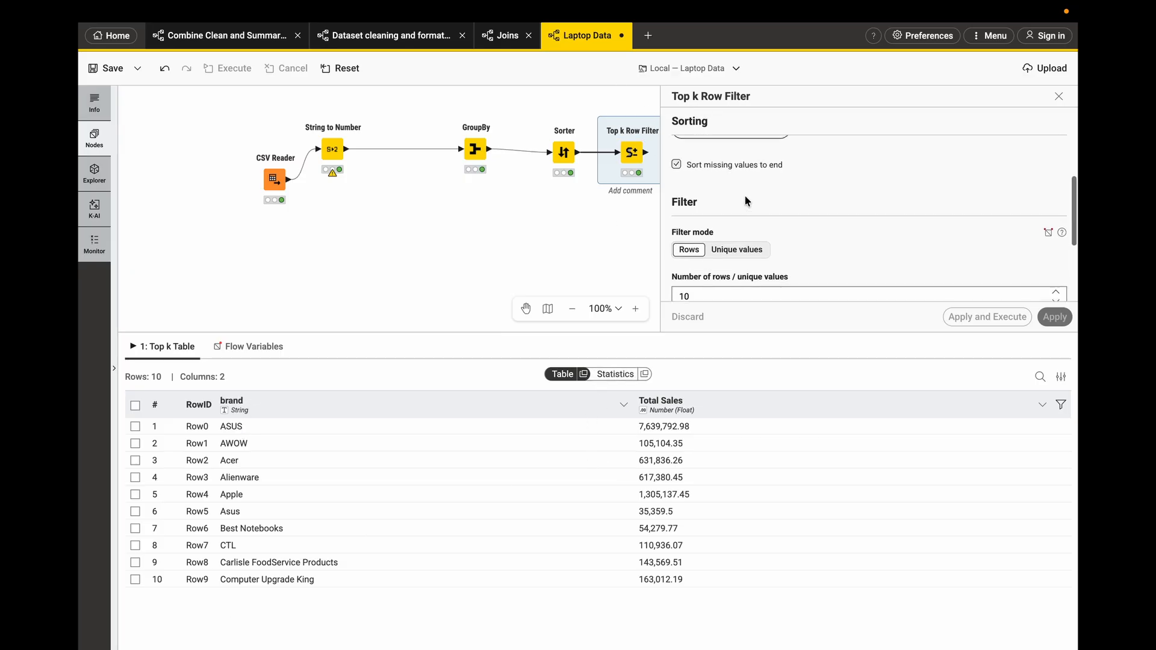
{"action": "scroll", "coordinate": [745, 200], "scroll_direction": "up", "scroll_amount": 5}
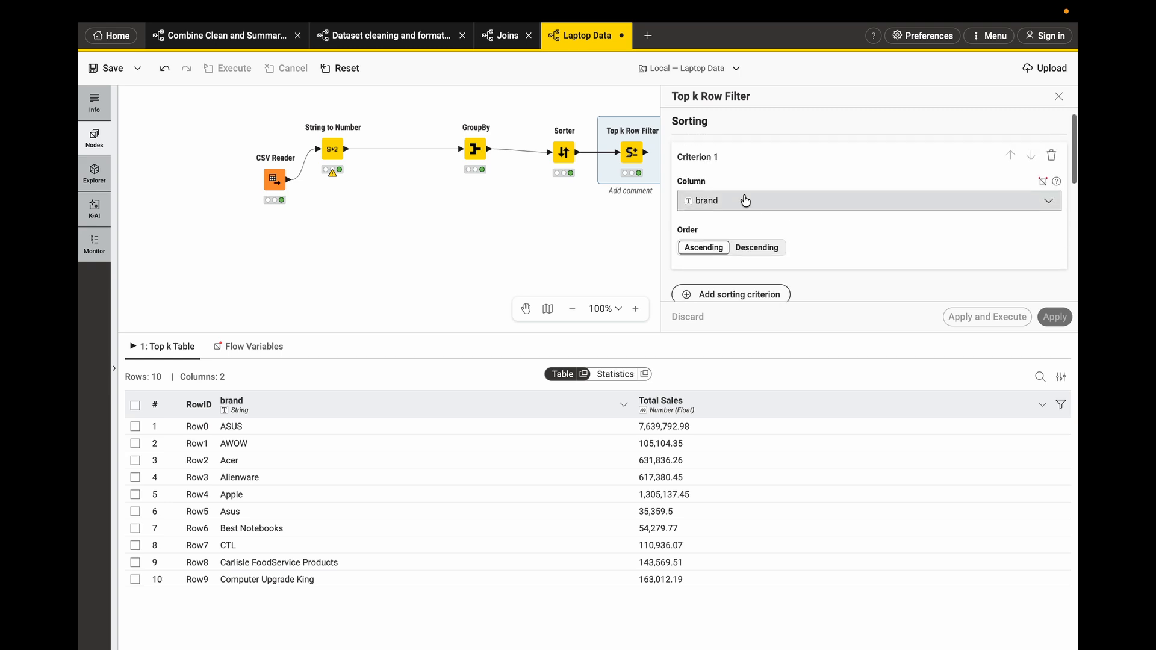
{"action": "left_click", "coordinate": [745, 201]}
{"action": "left_click", "coordinate": [726, 250]}
{"action": "scroll", "coordinate": [790, 233], "scroll_direction": "down", "scroll_amount": 1}
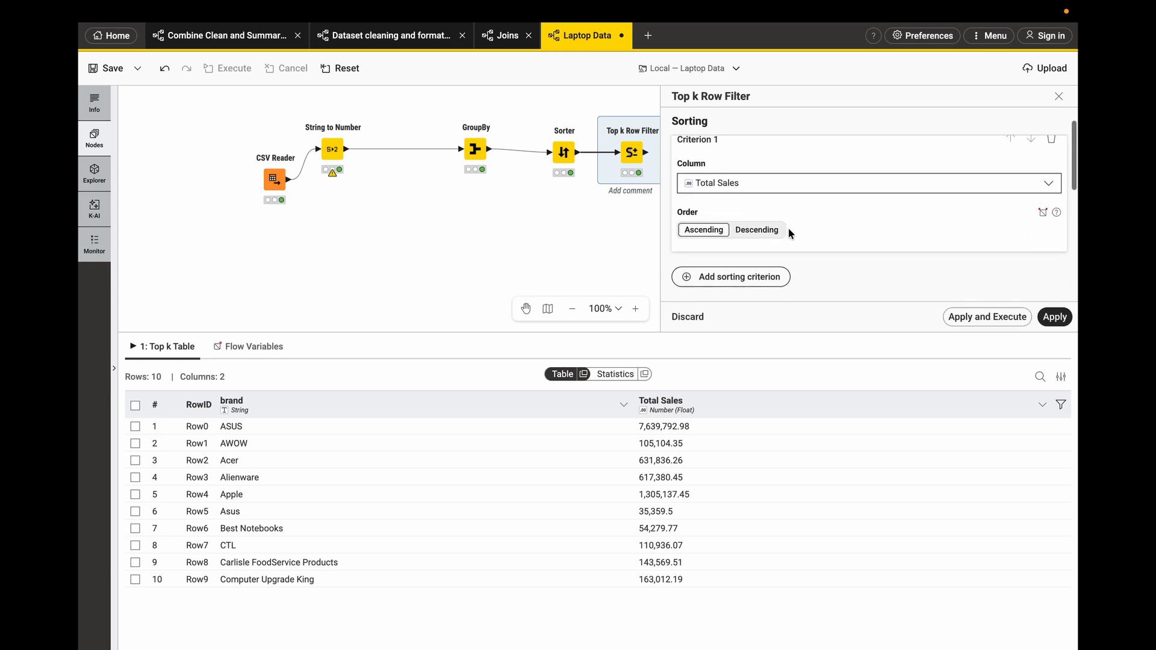
{"action": "scroll", "coordinate": [788, 227], "scroll_direction": "down", "scroll_amount": 2}
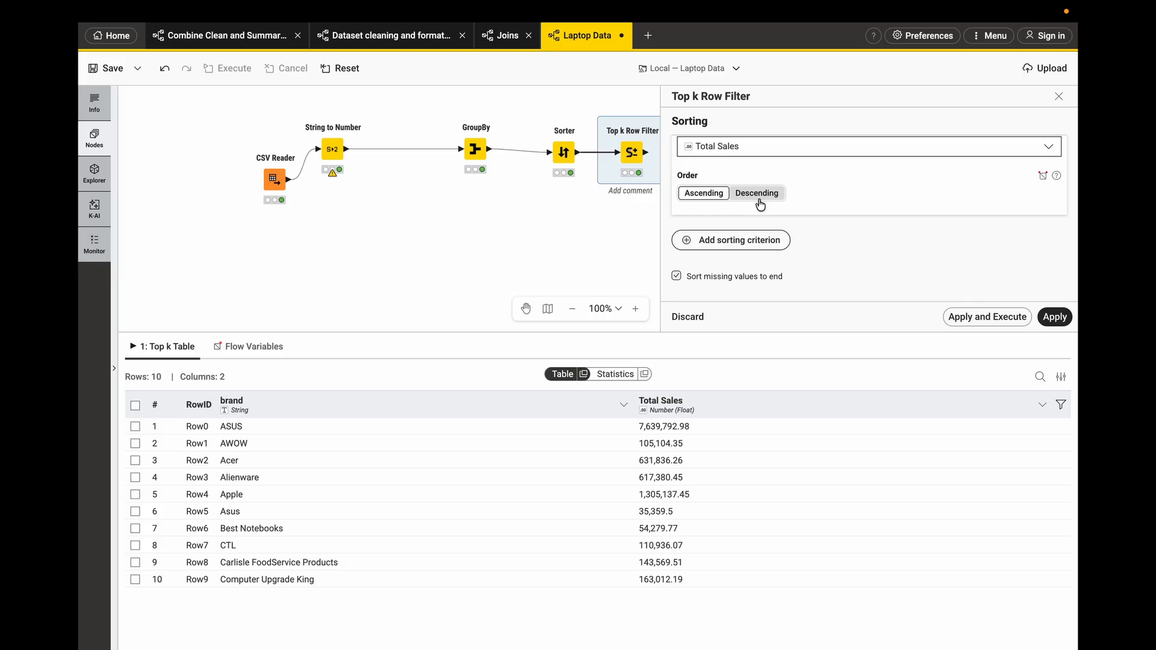
{"action": "left_click", "coordinate": [759, 198]}
{"action": "scroll", "coordinate": [785, 217], "scroll_direction": "down", "scroll_amount": 3}
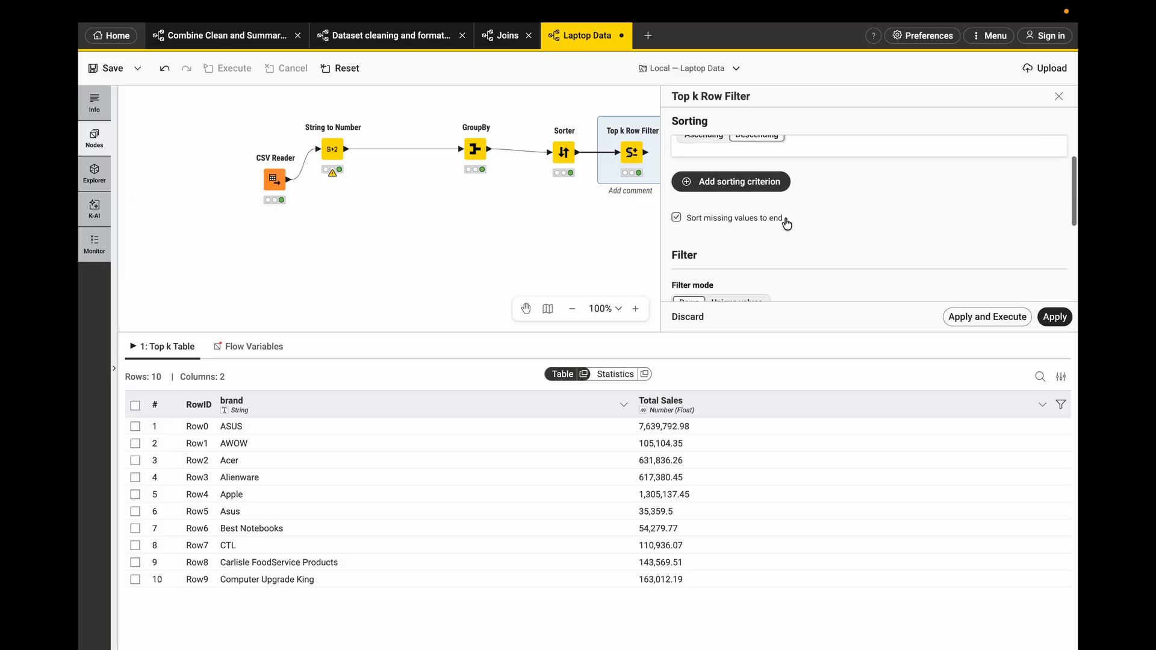
{"action": "scroll", "coordinate": [785, 220], "scroll_direction": "down", "scroll_amount": 2}
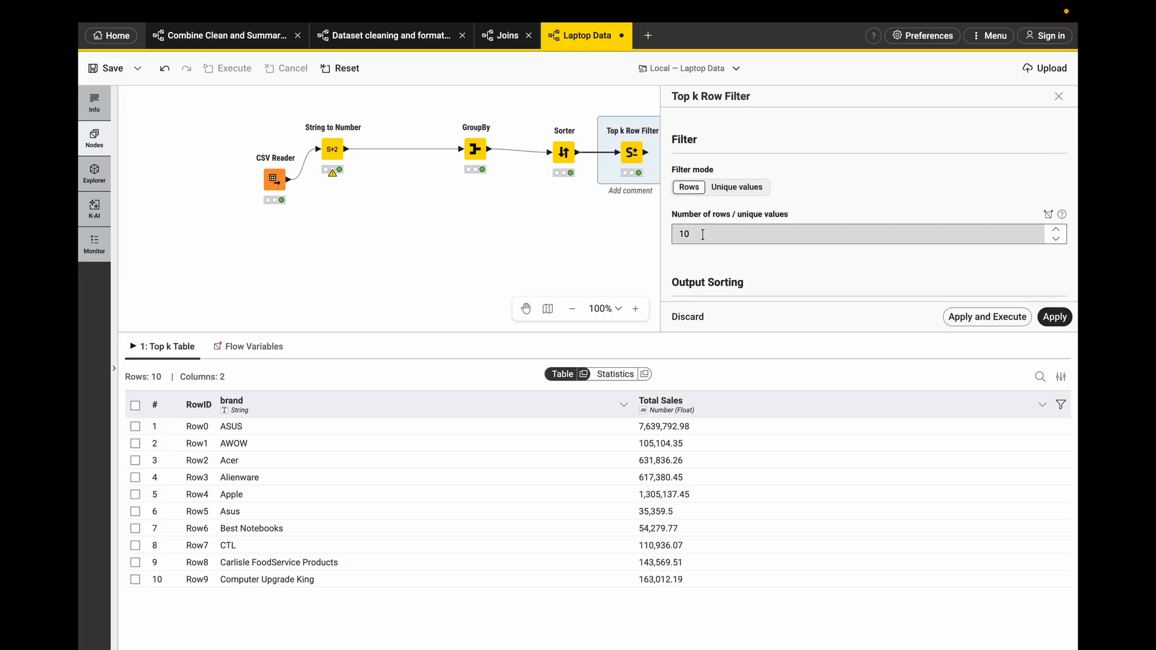
{"action": "left_click", "coordinate": [980, 317]}
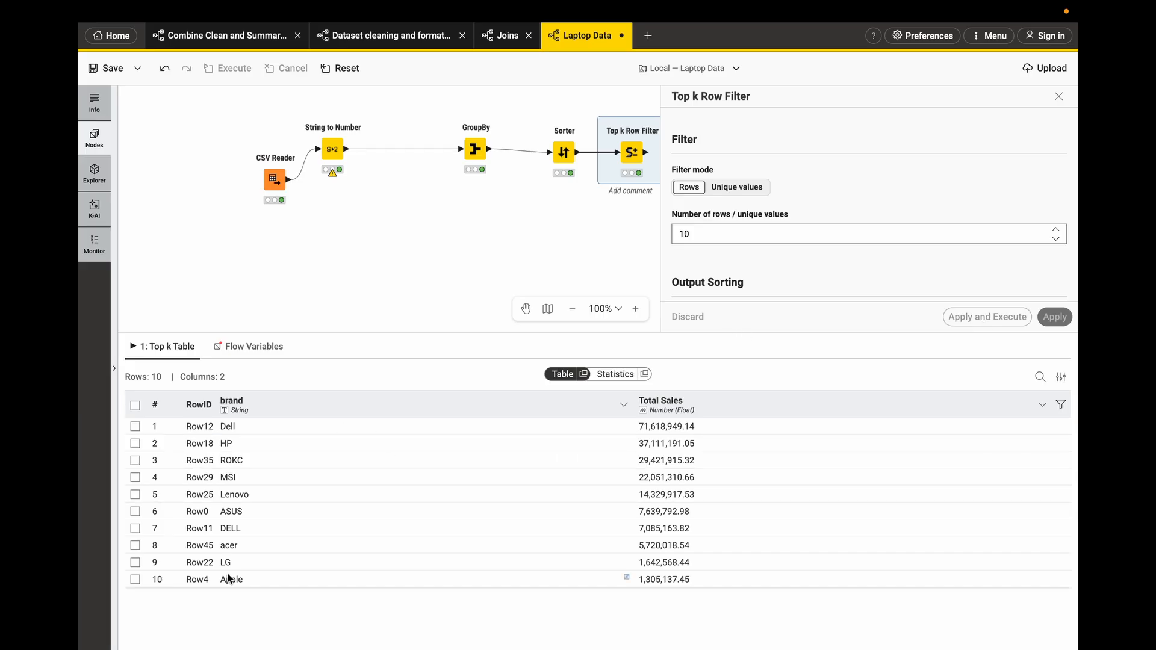
- Compare the Sorter and Top k Row Filter output tables, then close the node settings panel
{"action": "left_click", "coordinate": [563, 152]}
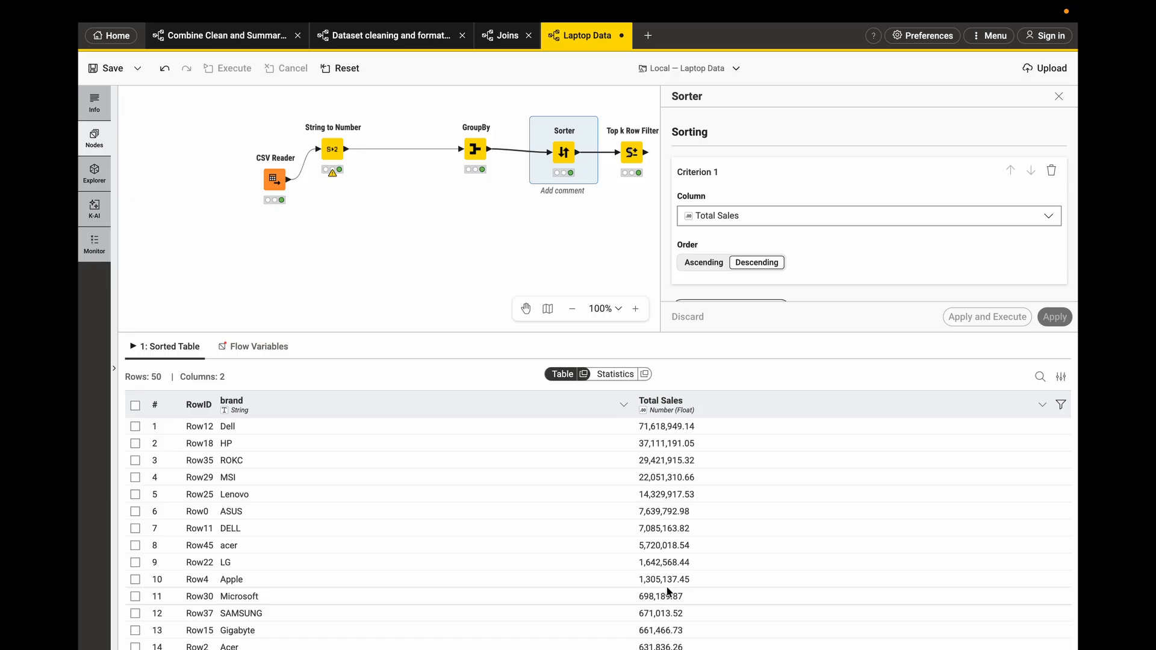
{"action": "left_click", "coordinate": [631, 155]}
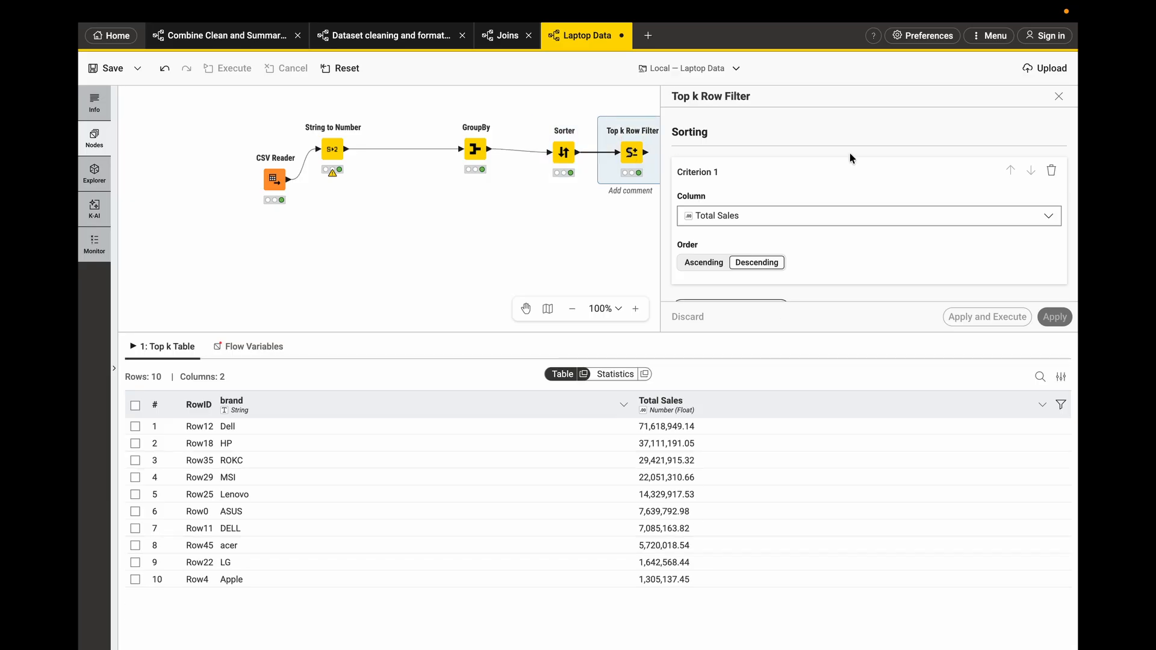
{"action": "left_click", "coordinate": [1058, 97]}
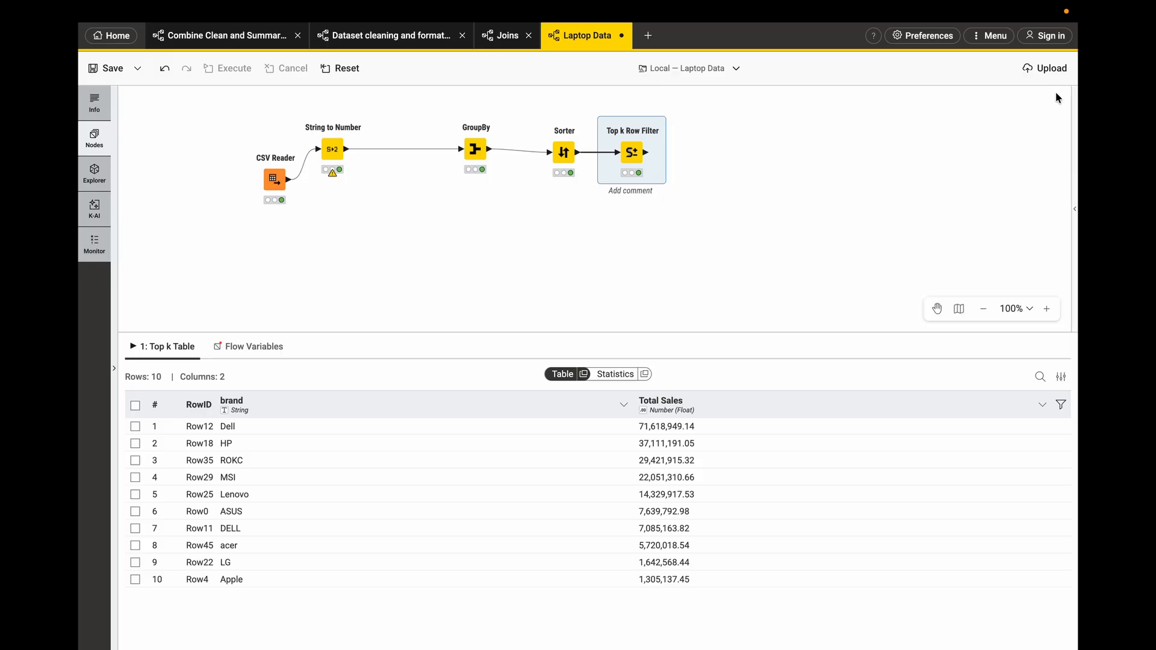
- Review the output table of each node along the workflow from CSV Reader to Top k Row Filter
{"action": "left_click", "coordinate": [274, 179]}
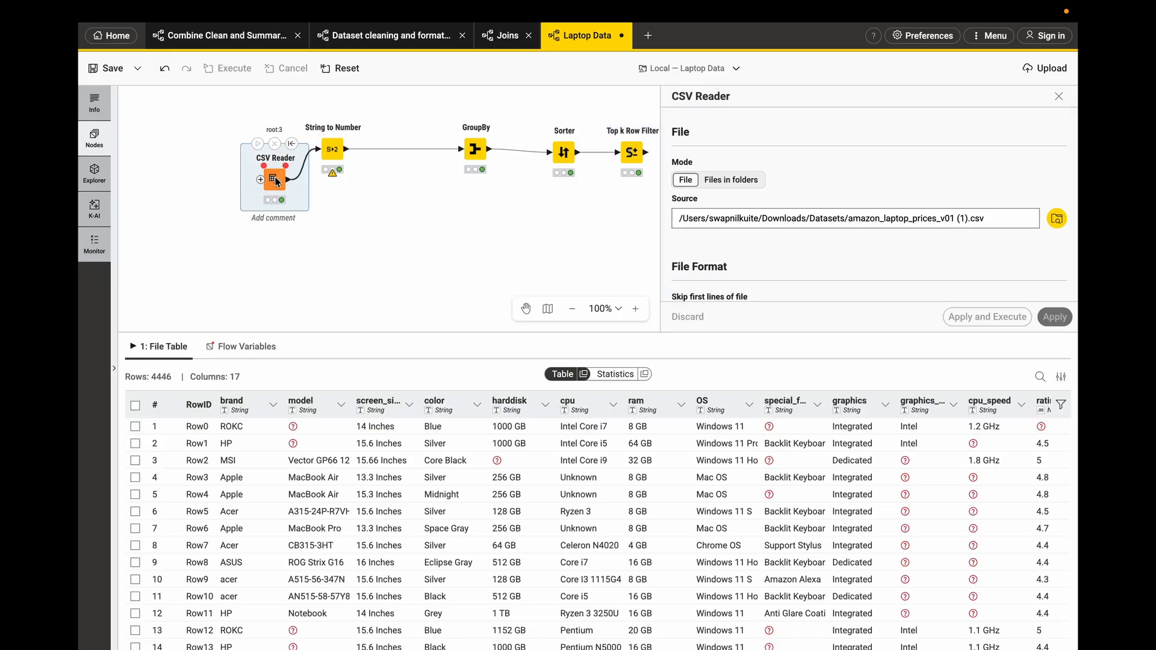
{"action": "left_click", "coordinate": [334, 153]}
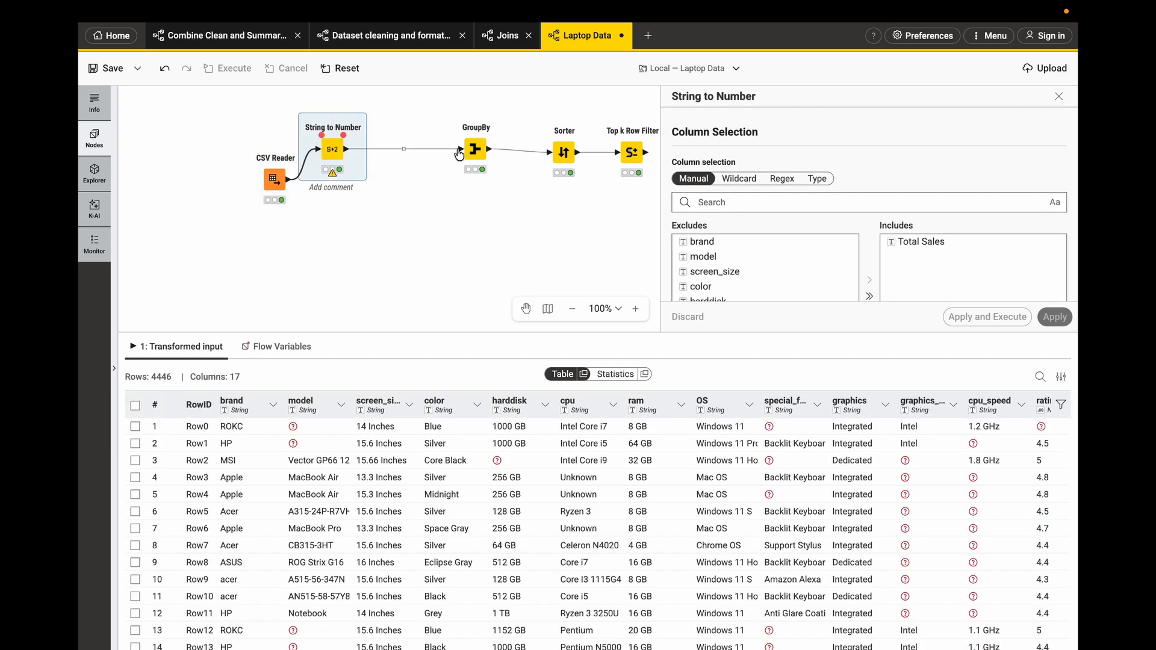
{"action": "left_click", "coordinate": [479, 150]}
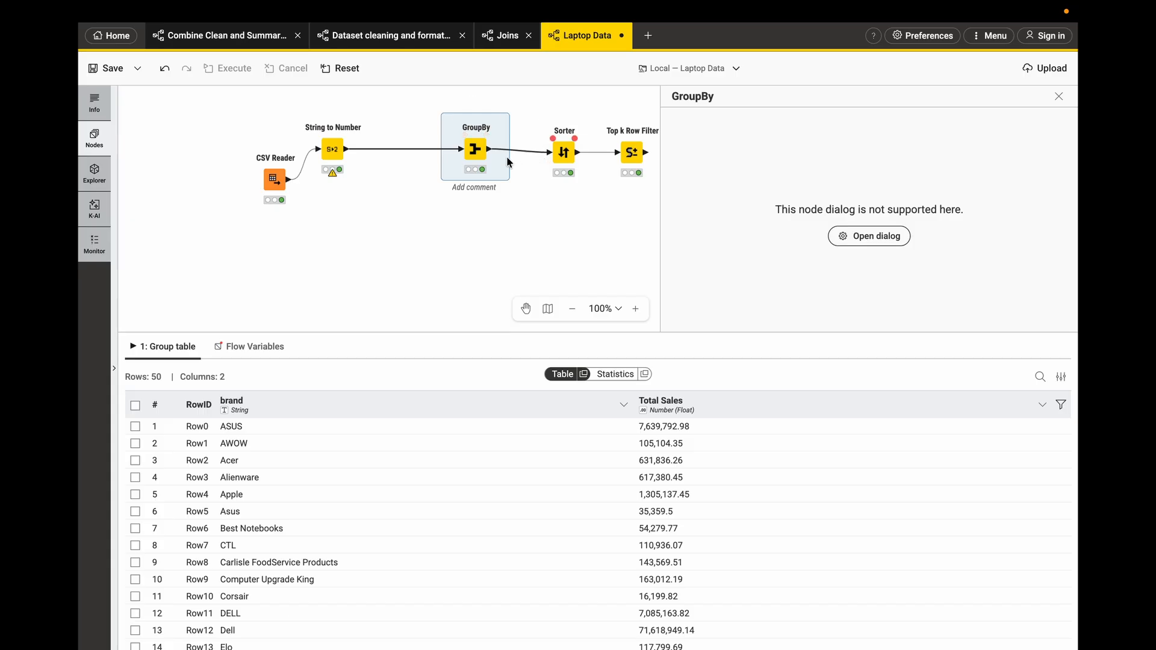
{"action": "left_click", "coordinate": [563, 156]}
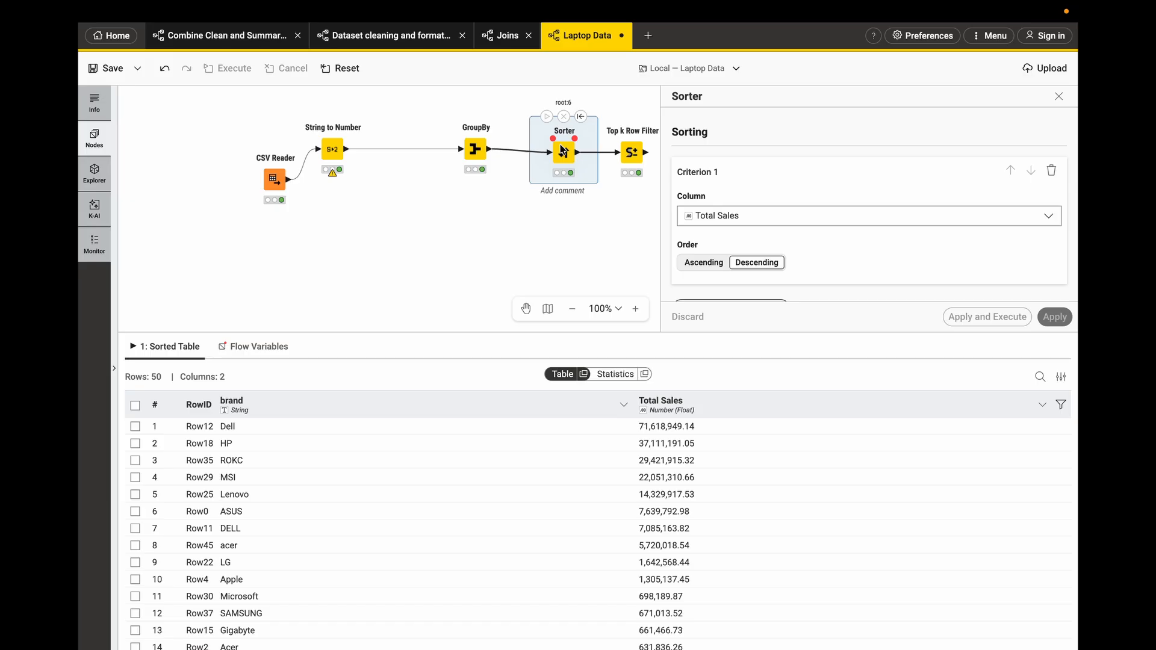
{"action": "left_click", "coordinate": [630, 158]}
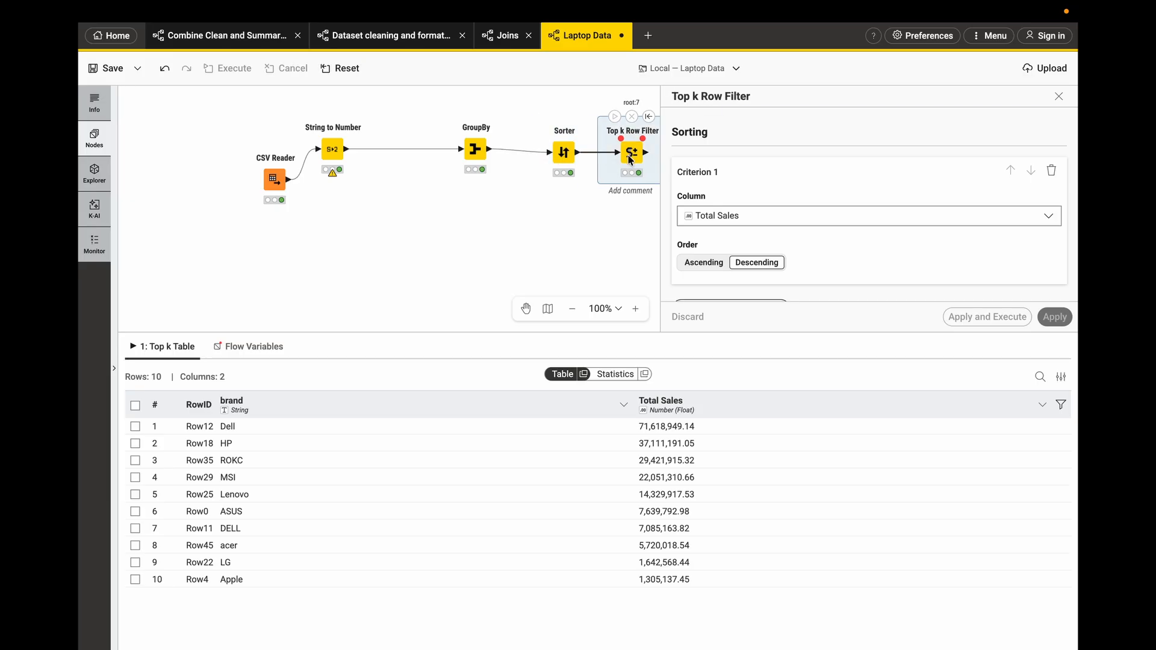
{"action": "left_click", "coordinate": [563, 155]}
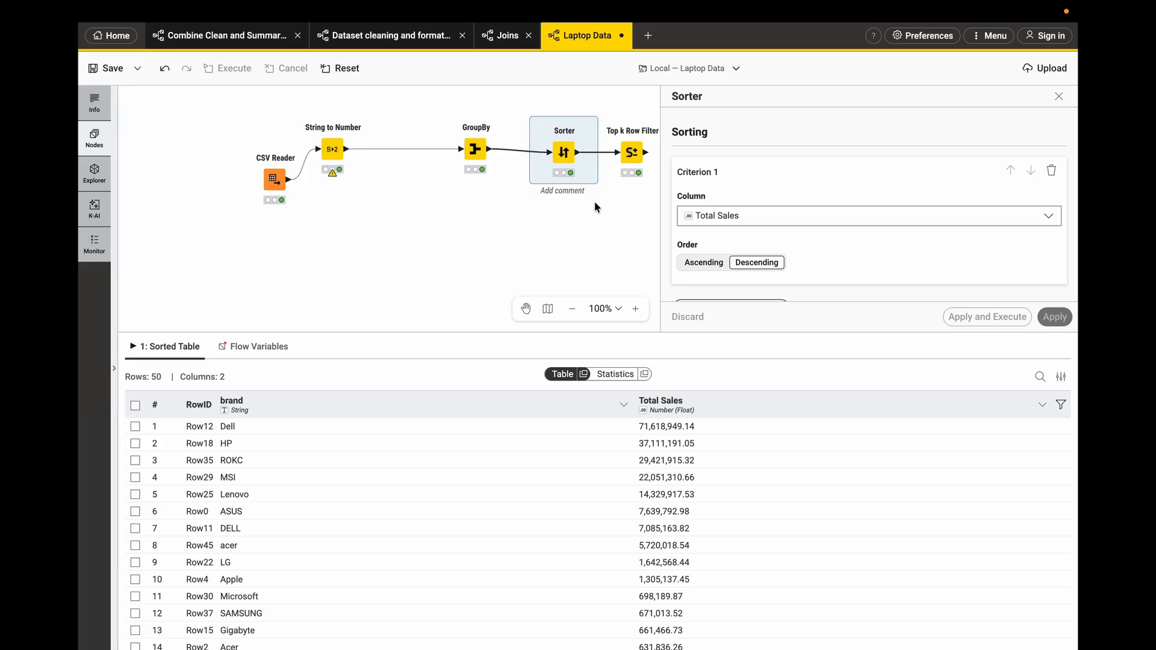
{"action": "mouse_move", "coordinate": [632, 157]}
{"action": "left_click", "coordinate": [637, 158]}
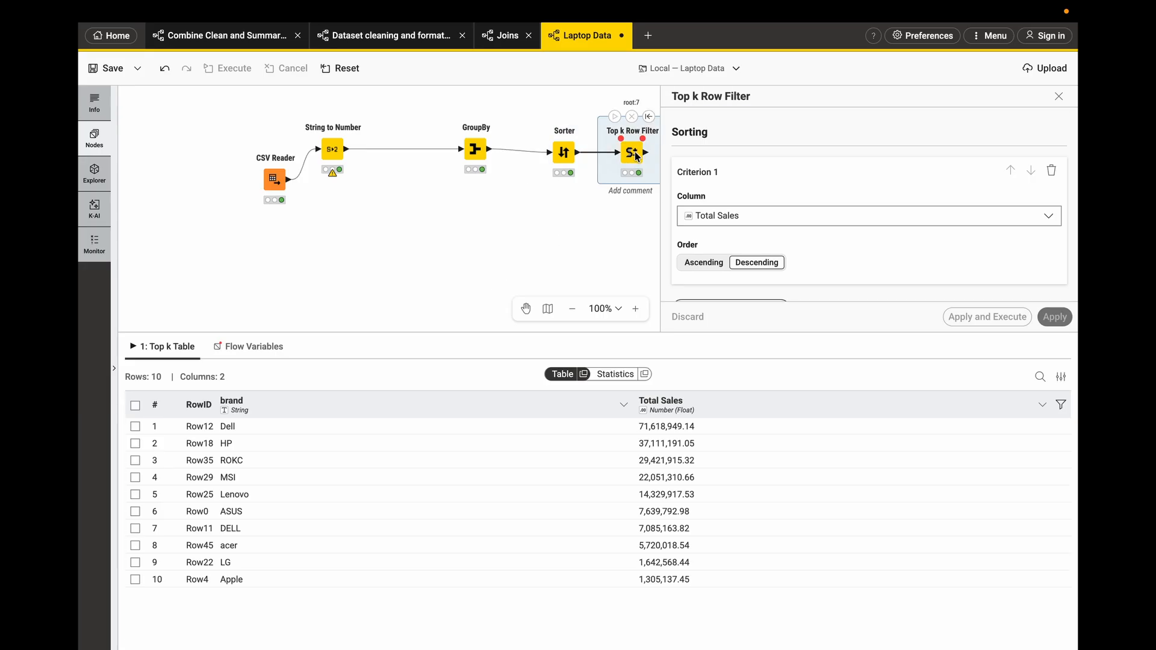
- Add a Pie Chart node connected to the Top k Row Filter's output
{"action": "left_click", "coordinate": [1058, 96]}
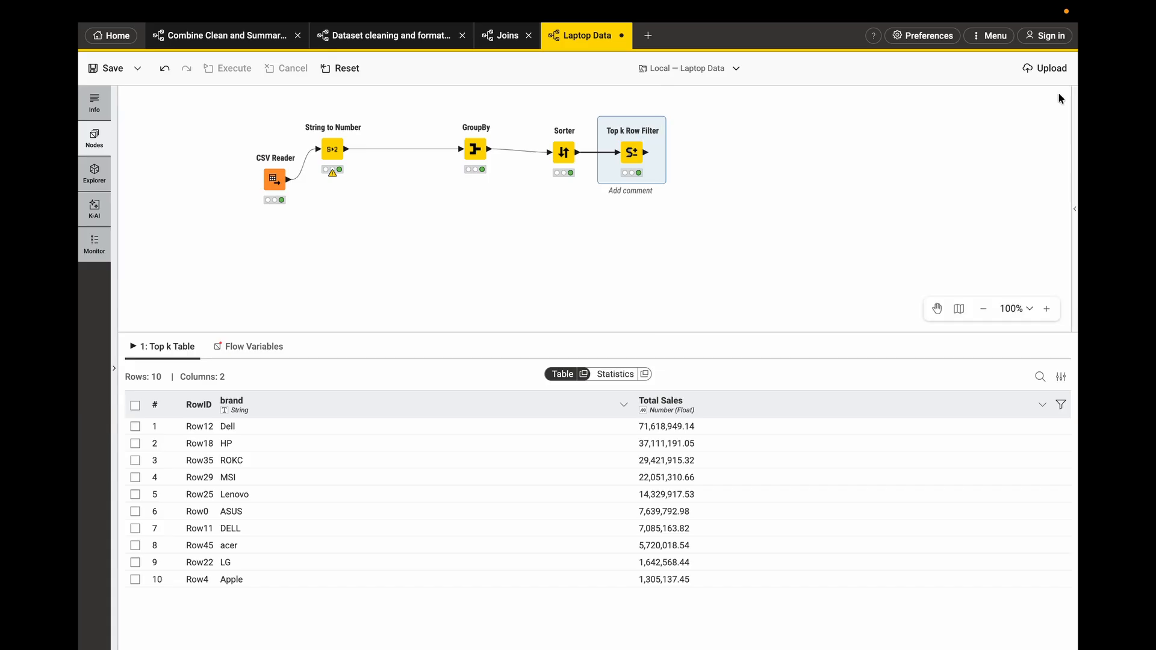
{"action": "left_click_drag", "start_coordinate": [646, 155], "coordinate": [690, 156]}
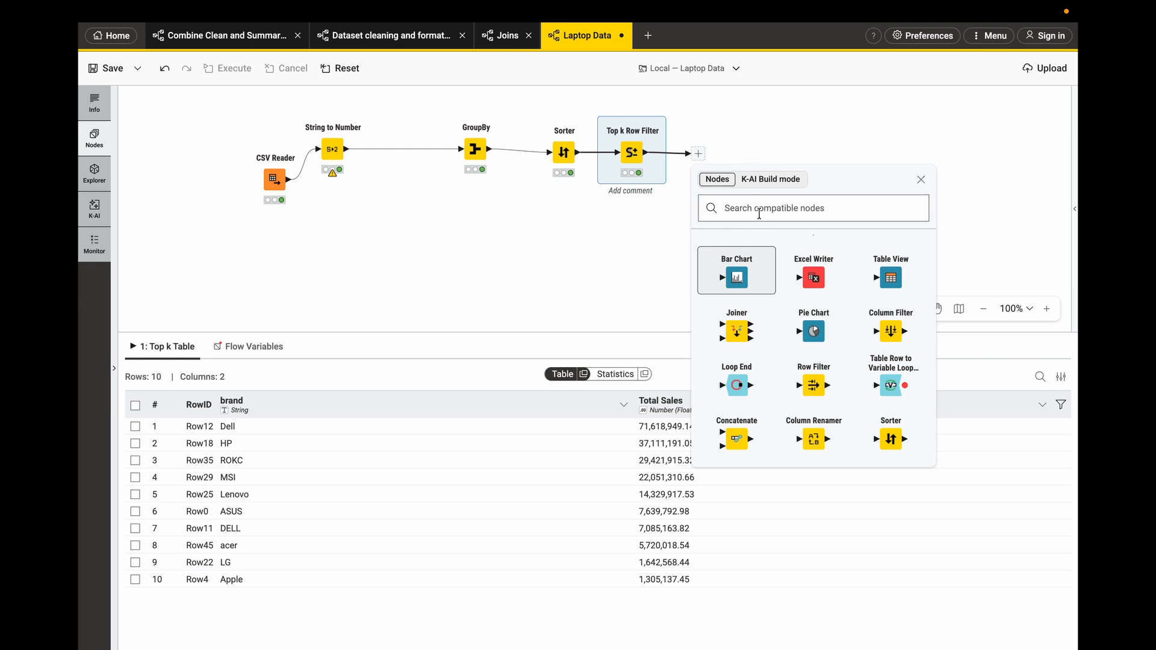
{"action": "type", "text": "chart"}
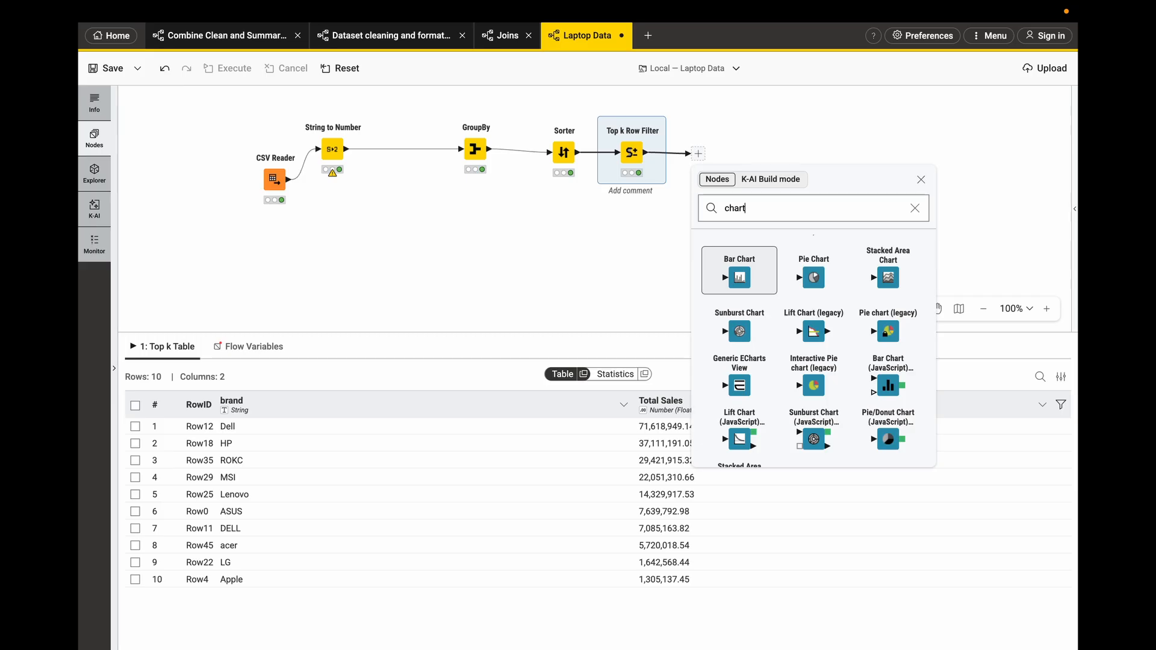
{"action": "scroll", "coordinate": [822, 311], "scroll_direction": "down", "scroll_amount": 2}
{"action": "scroll", "coordinate": [819, 313], "scroll_direction": "up", "scroll_amount": 2}
{"action": "left_click", "coordinate": [815, 279]}
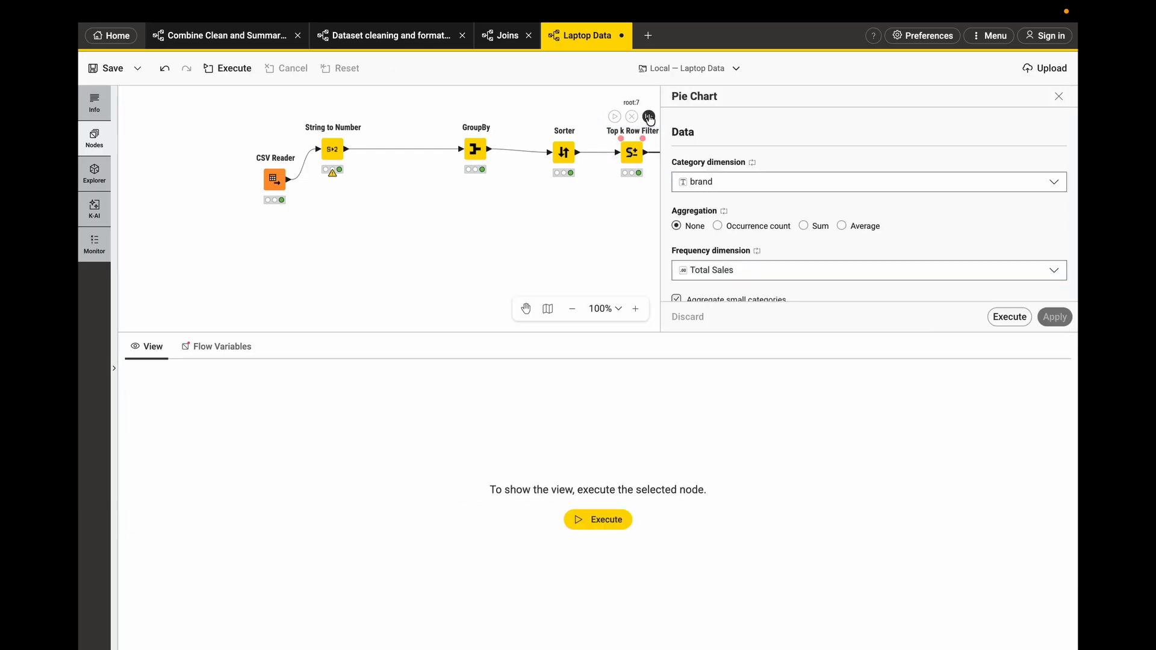
- Execute the Pie Chart node with brand as category and Total Sales as frequency dimension
{"action": "scroll", "coordinate": [746, 210], "scroll_direction": "down", "scroll_amount": 2}
{"action": "scroll", "coordinate": [746, 211], "scroll_direction": "down", "scroll_amount": 3}
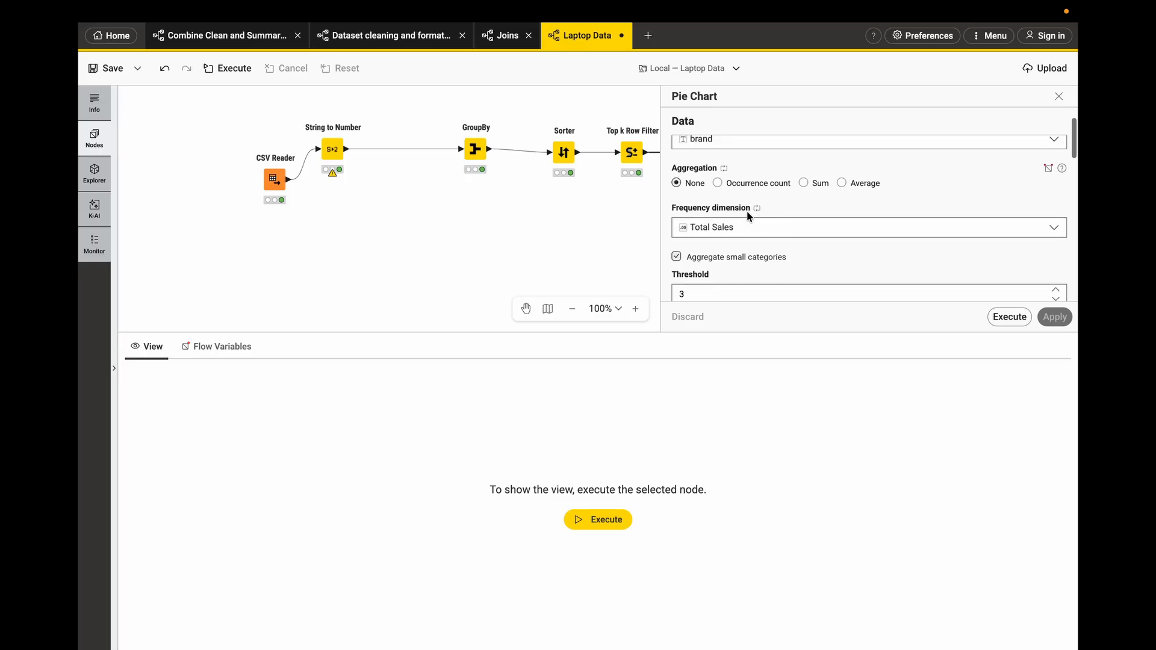
{"action": "left_click", "coordinate": [996, 314]}
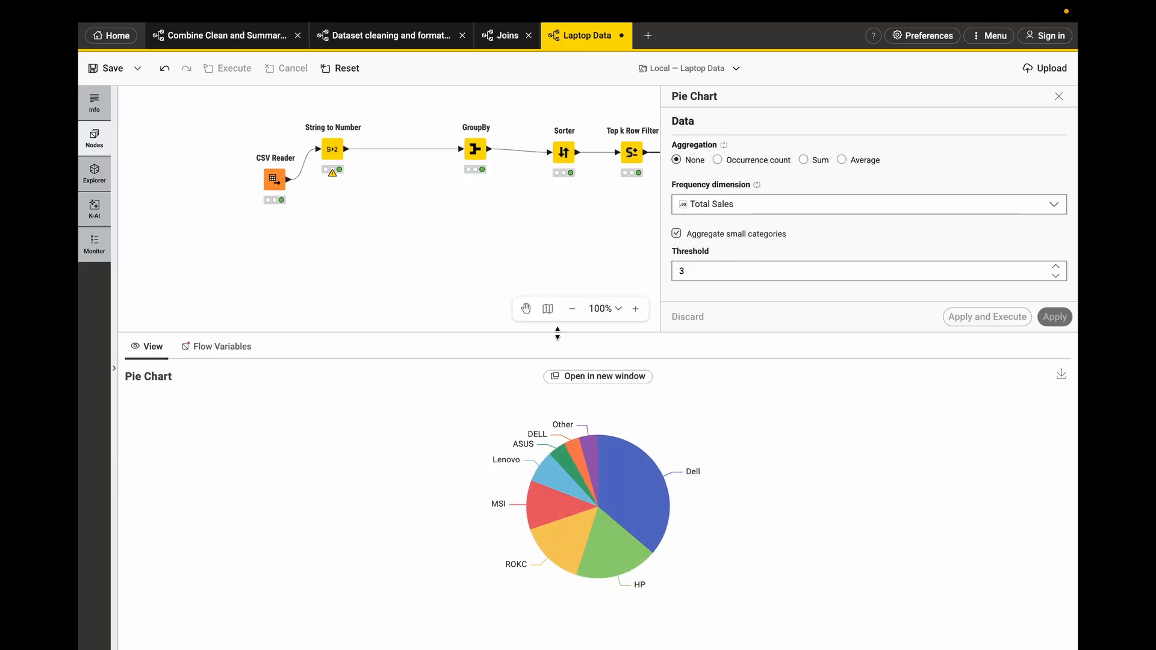
- Switch the pie chart aggregation to Sum and apply and execute the node
{"action": "left_click_drag", "start_coordinate": [557, 333], "coordinate": [559, 405]}
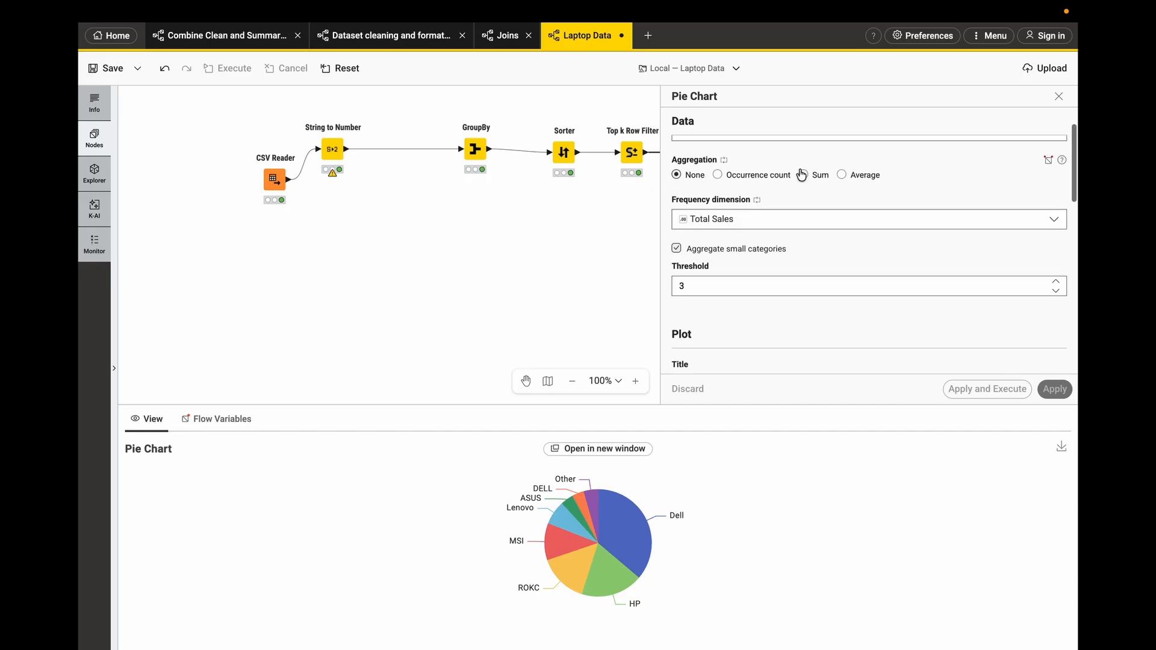
{"action": "left_click", "coordinate": [807, 174]}
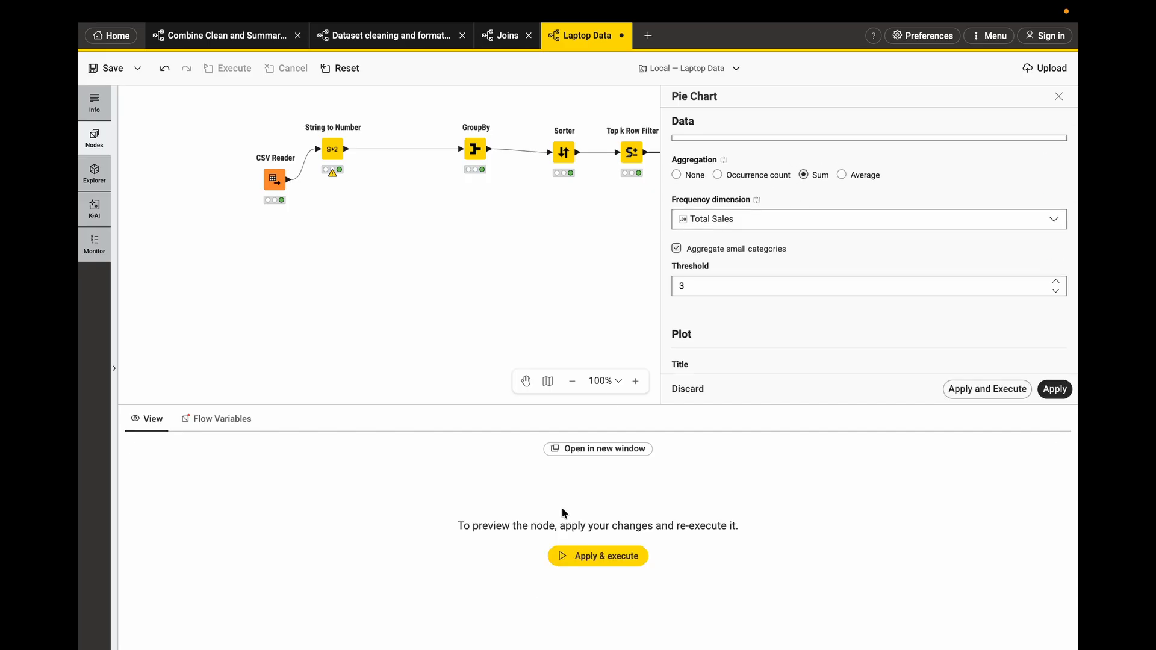
{"action": "left_click", "coordinate": [562, 555]}
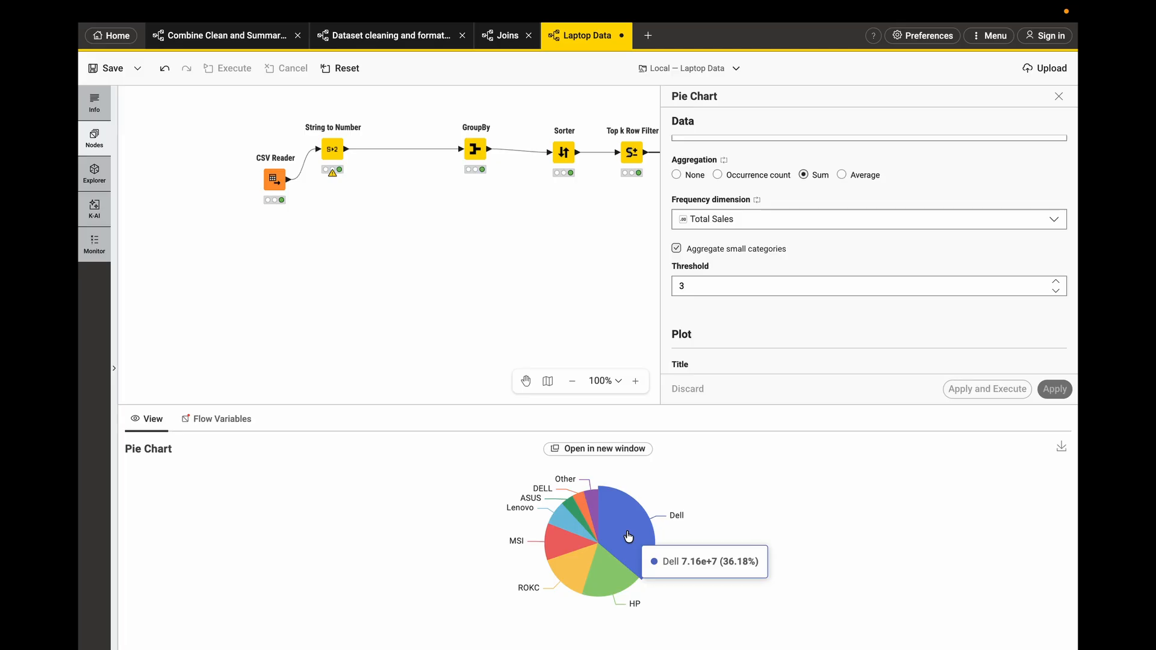
- Switch the pie chart aggregation back to None and apply and execute the node
{"action": "scroll", "coordinate": [591, 265], "scroll_direction": "right", "scroll_amount": 1}
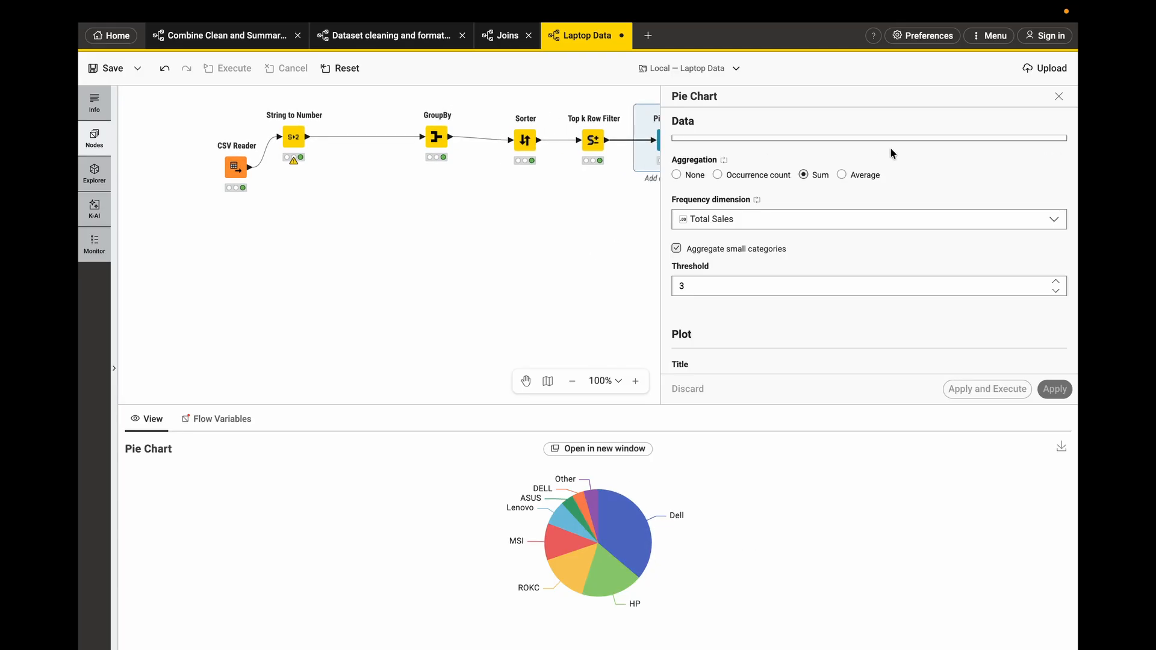
{"action": "mouse_move", "coordinate": [618, 555]}
{"action": "left_click", "coordinate": [678, 175]}
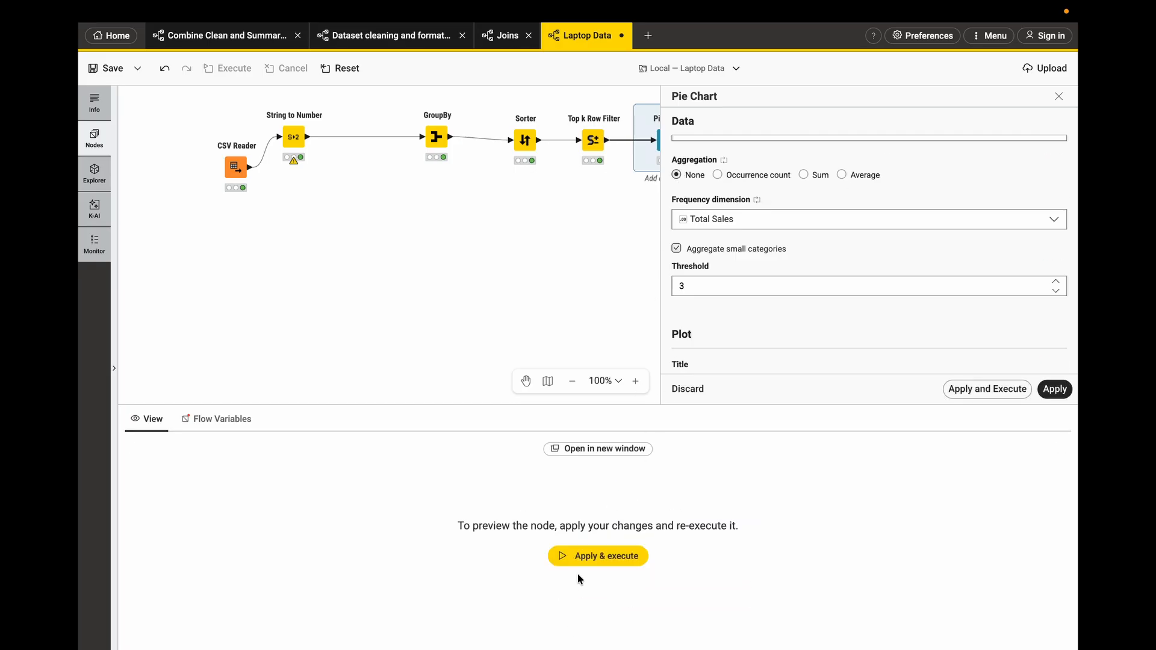
{"action": "left_click", "coordinate": [587, 561]}
- Step the small-categories threshold down to 0.3 and back up to 1.7 while previewing the chart
{"action": "mouse_move", "coordinate": [653, 505]}
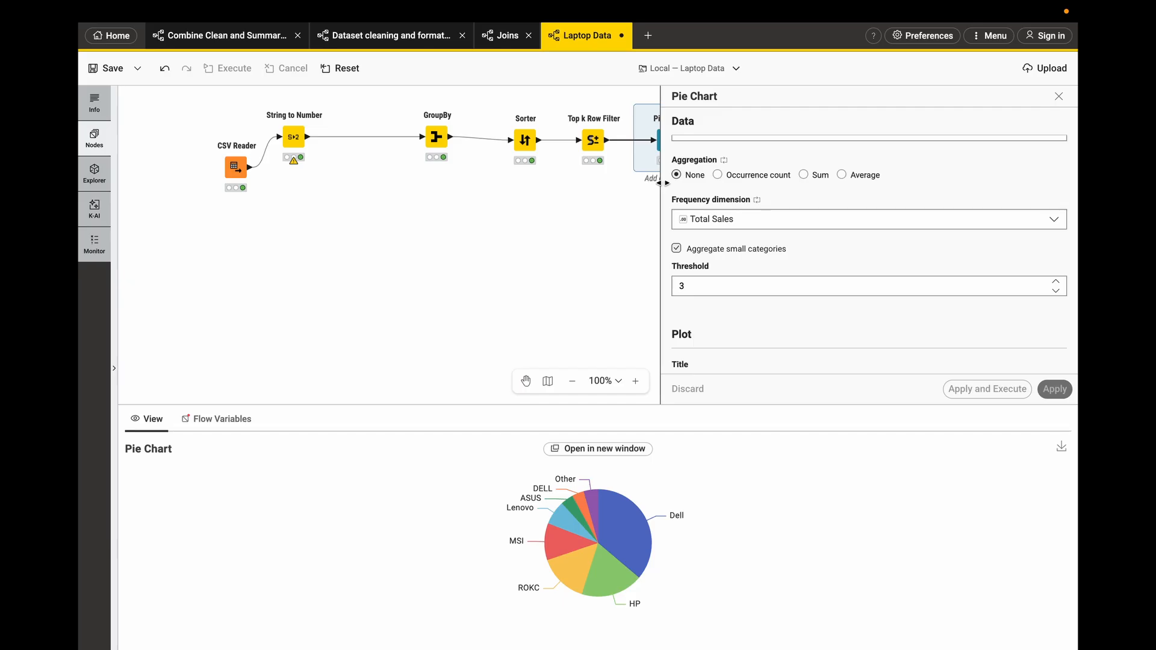
{"action": "scroll", "coordinate": [583, 191], "scroll_direction": "right", "scroll_amount": 1}
{"action": "scroll", "coordinate": [583, 190], "scroll_direction": "down", "scroll_amount": 1}
{"action": "scroll", "coordinate": [582, 189], "scroll_direction": "right", "scroll_amount": 1}
{"action": "scroll", "coordinate": [583, 189], "scroll_direction": "up", "scroll_amount": 1}
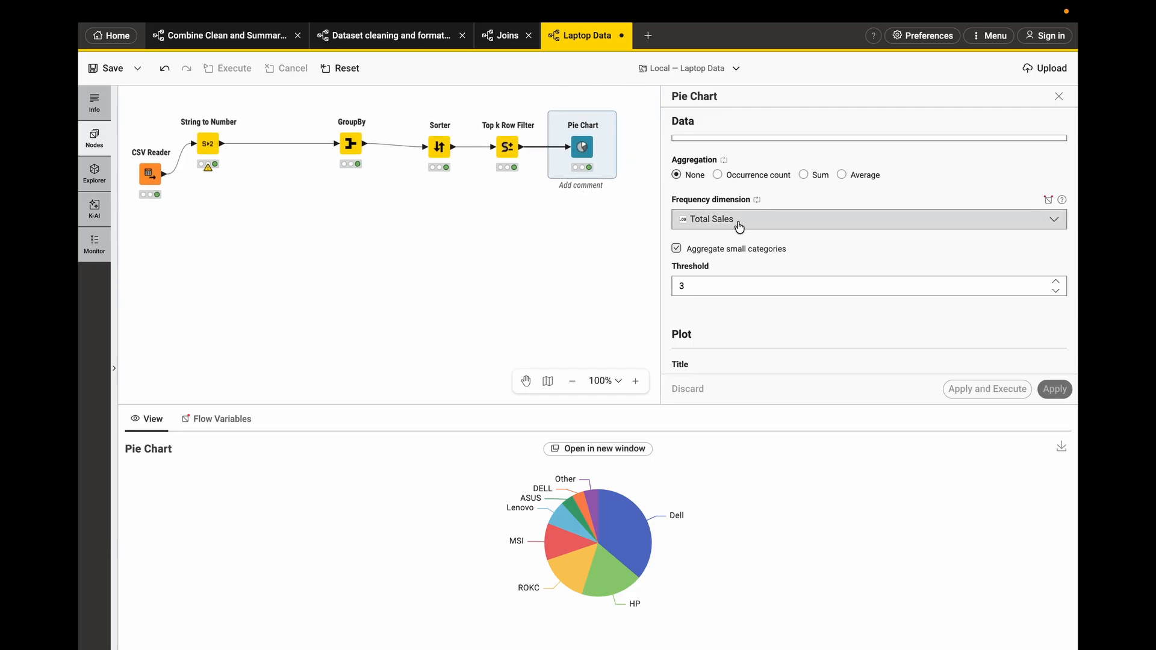
{"action": "scroll", "coordinate": [739, 227], "scroll_direction": "down", "scroll_amount": 1}
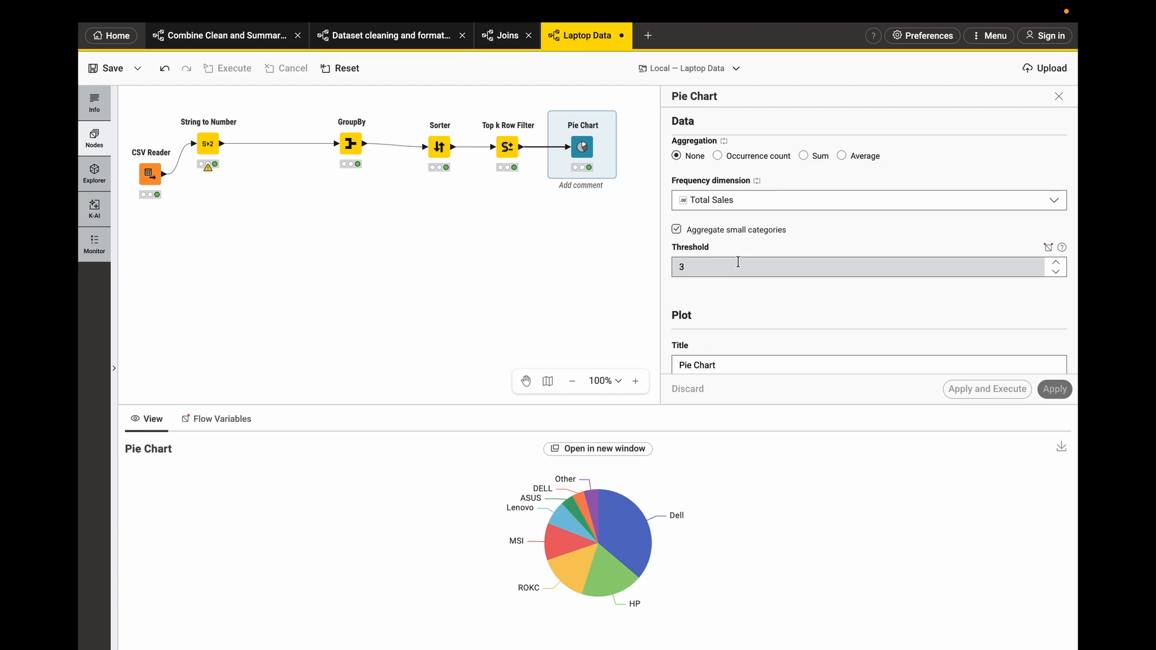
{"action": "left_click", "coordinate": [1055, 265]}
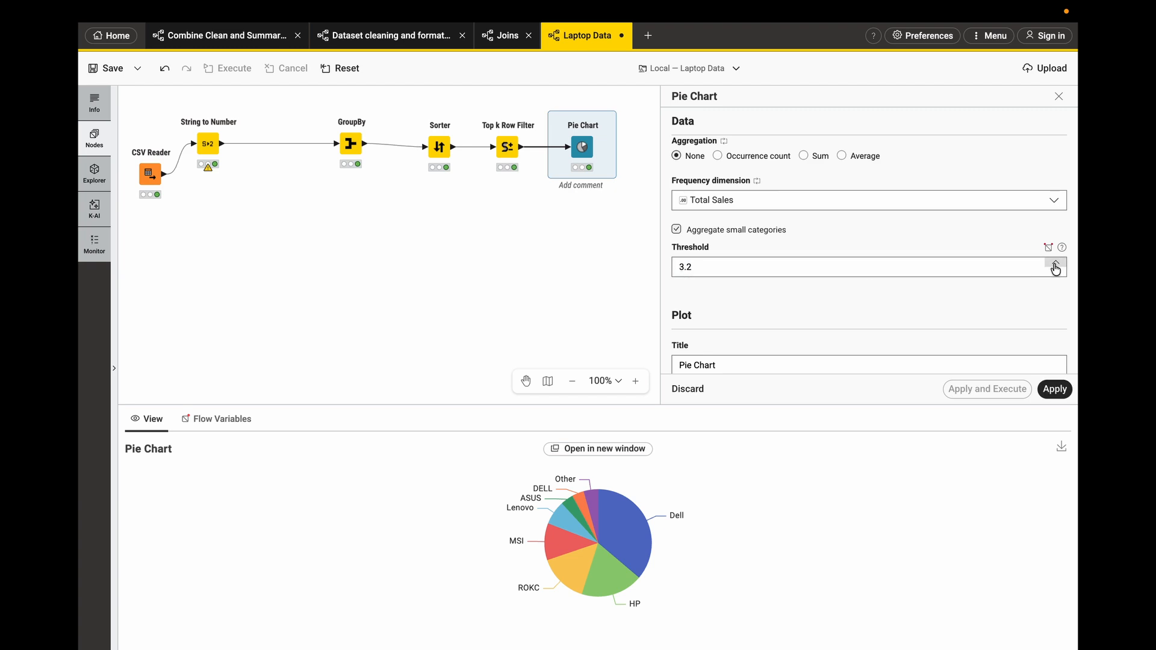
{"action": "left_click", "coordinate": [1056, 274]}
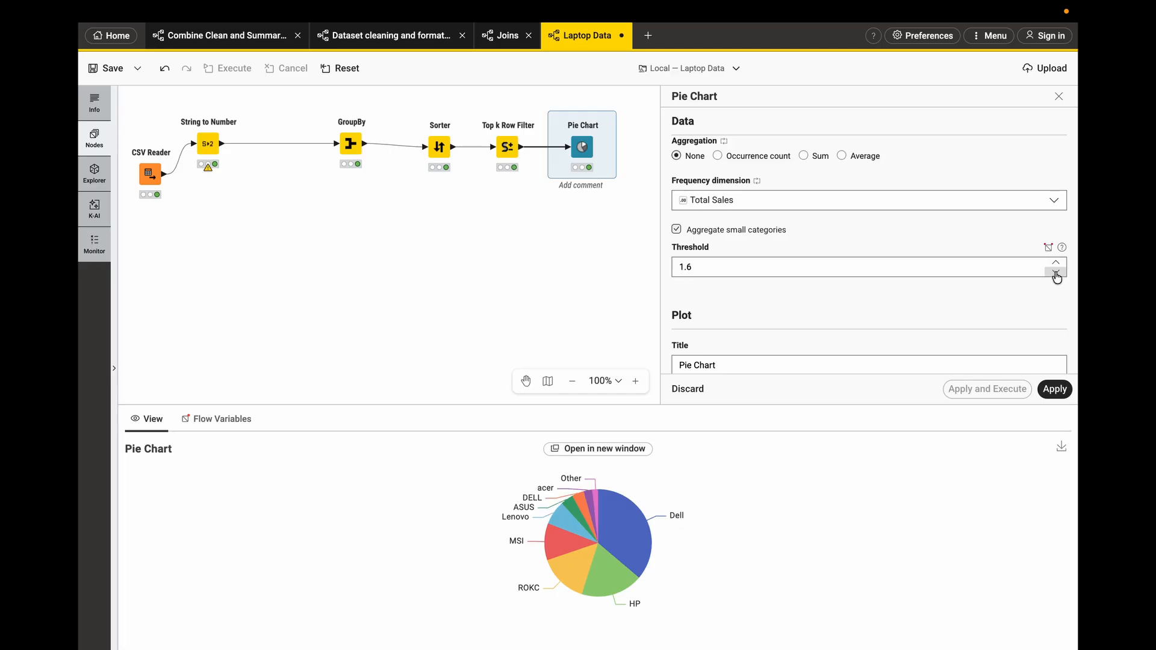
{"action": "left_click", "coordinate": [1056, 274]}
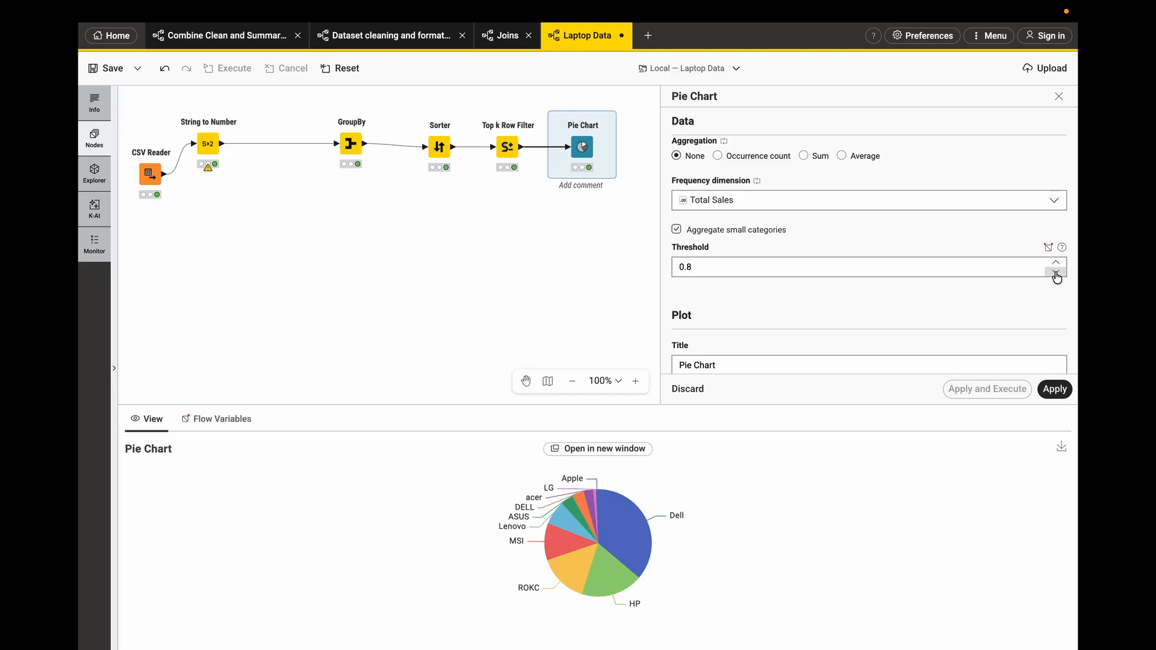
{"action": "left_click", "coordinate": [1056, 274]}
{"action": "left_click", "coordinate": [1056, 274]}
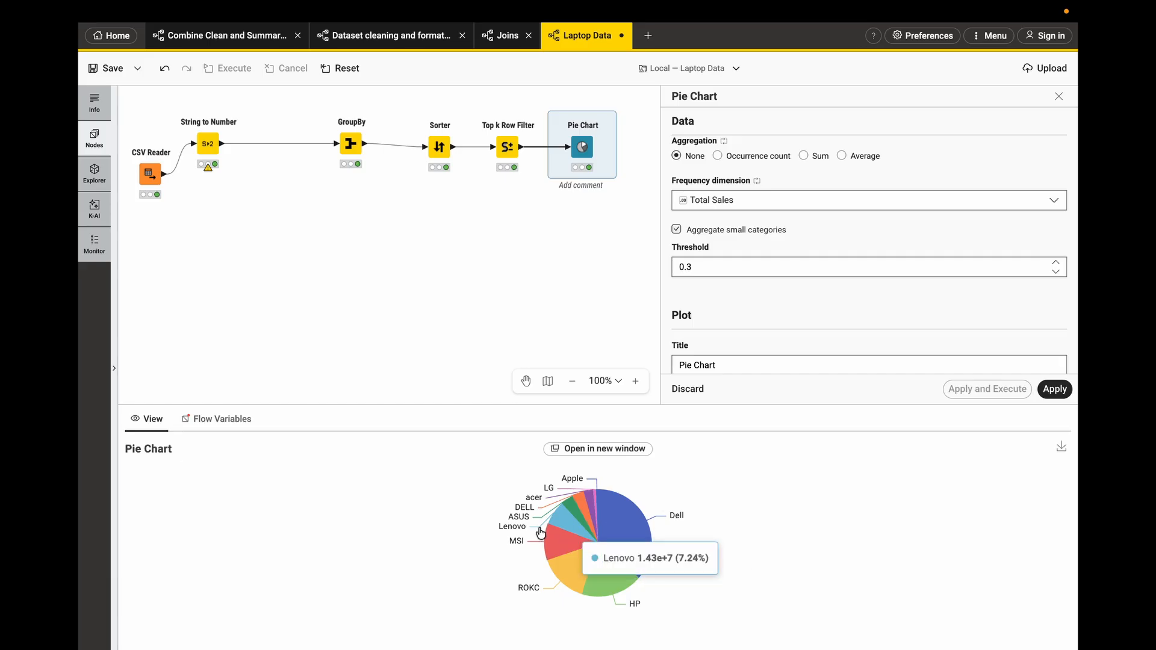
{"action": "mouse_move", "coordinate": [596, 494]}
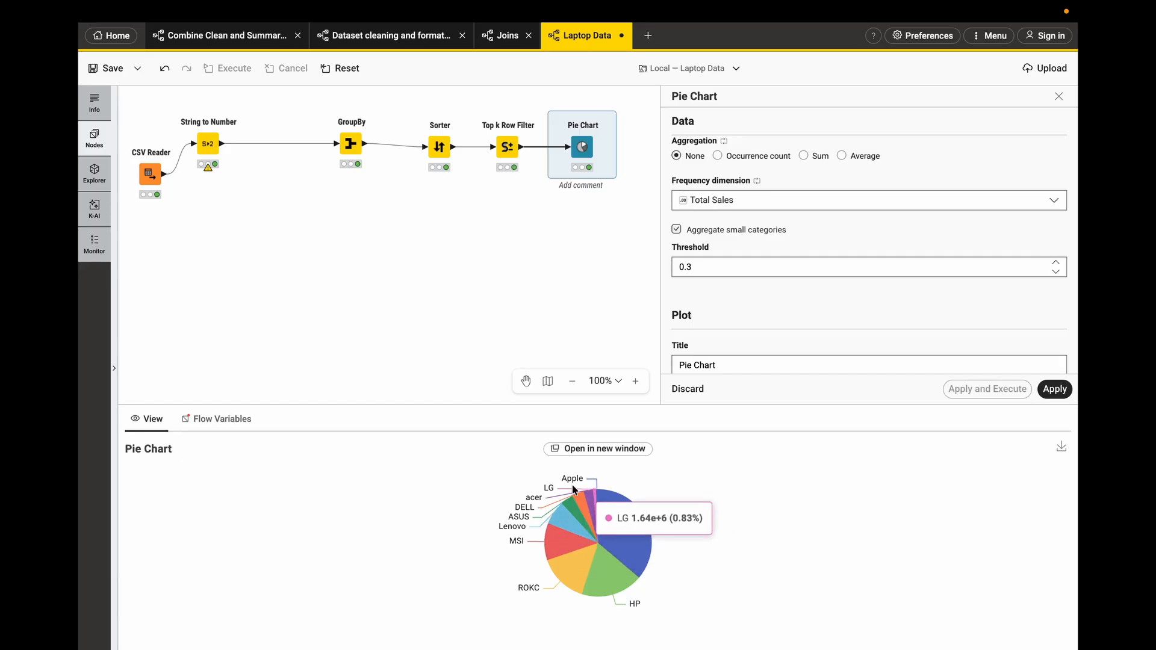
{"action": "mouse_move", "coordinate": [562, 549]}
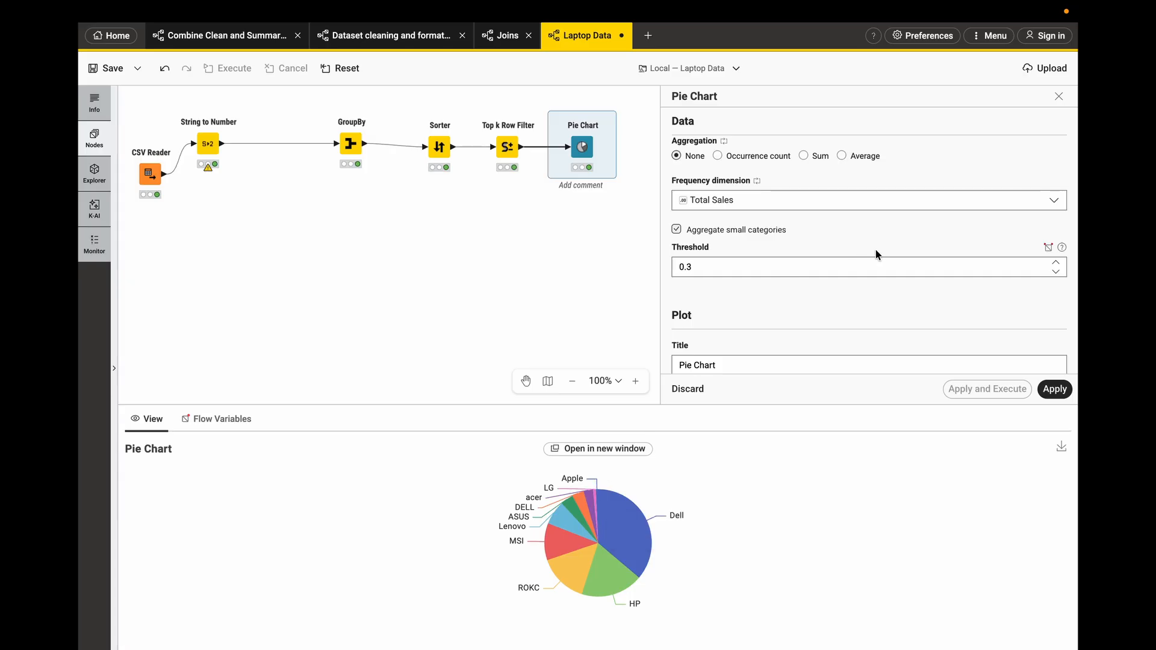
{"action": "left_click", "coordinate": [1057, 263]}
{"action": "left_click", "coordinate": [1056, 263]}
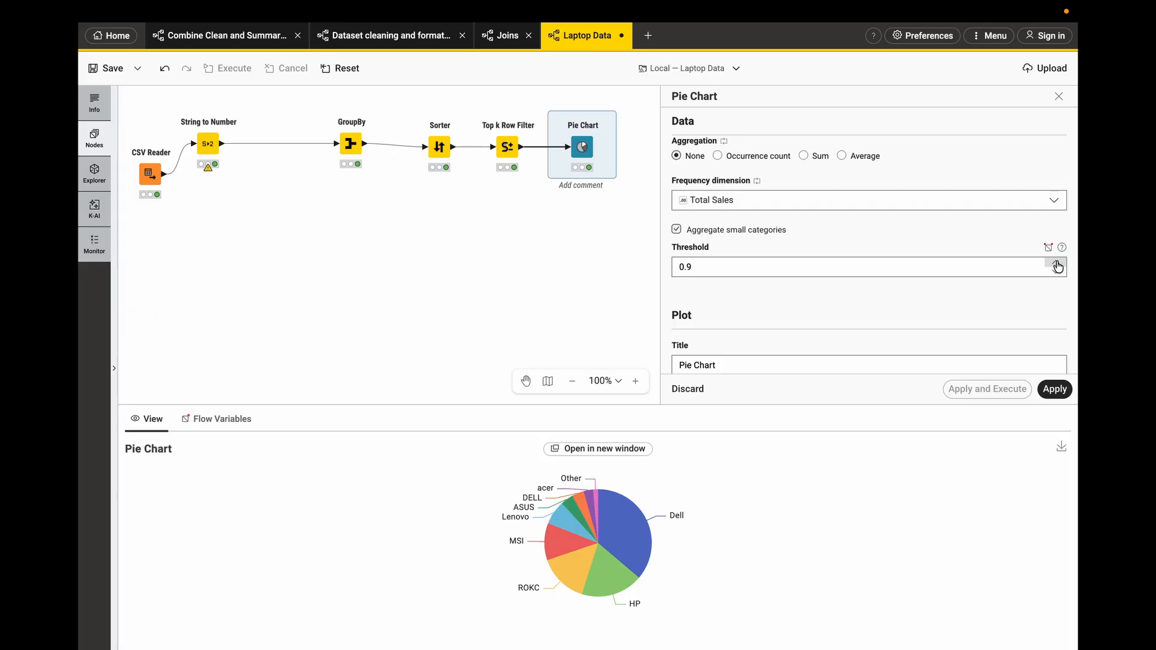
{"action": "left_click", "coordinate": [1056, 263]}
{"action": "left_click", "coordinate": [1056, 263]}
{"action": "left_click", "coordinate": [1057, 263]}
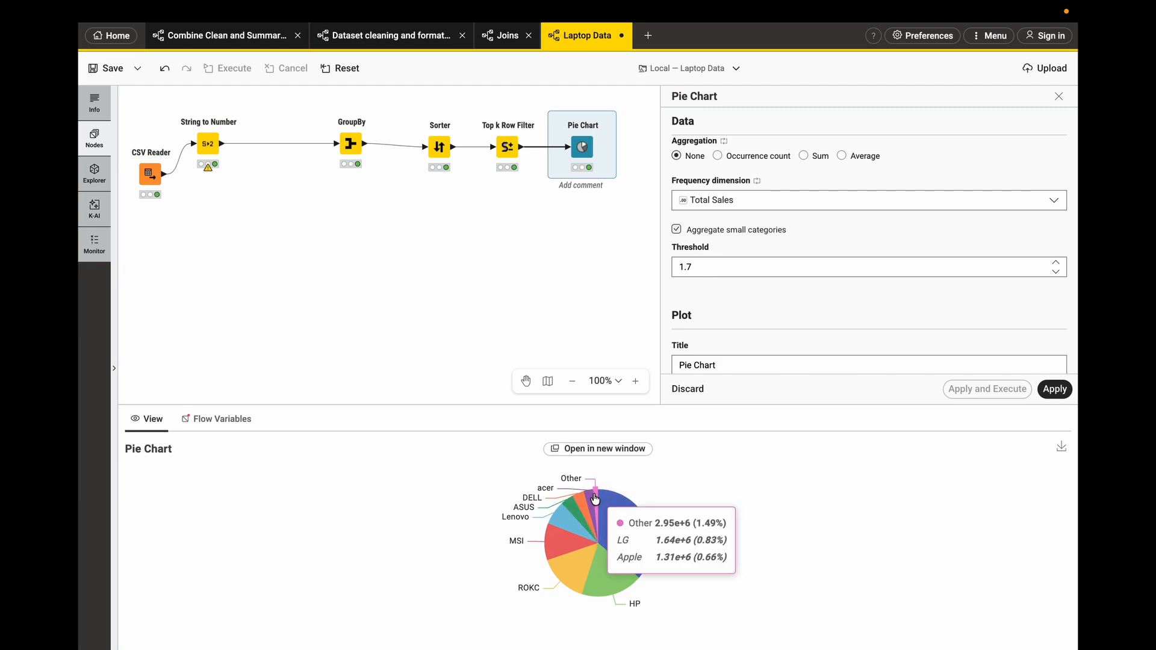
- Set the small-categories threshold to 5, then to 10, previewing the grouped slices
{"action": "left_click", "coordinate": [716, 270]}
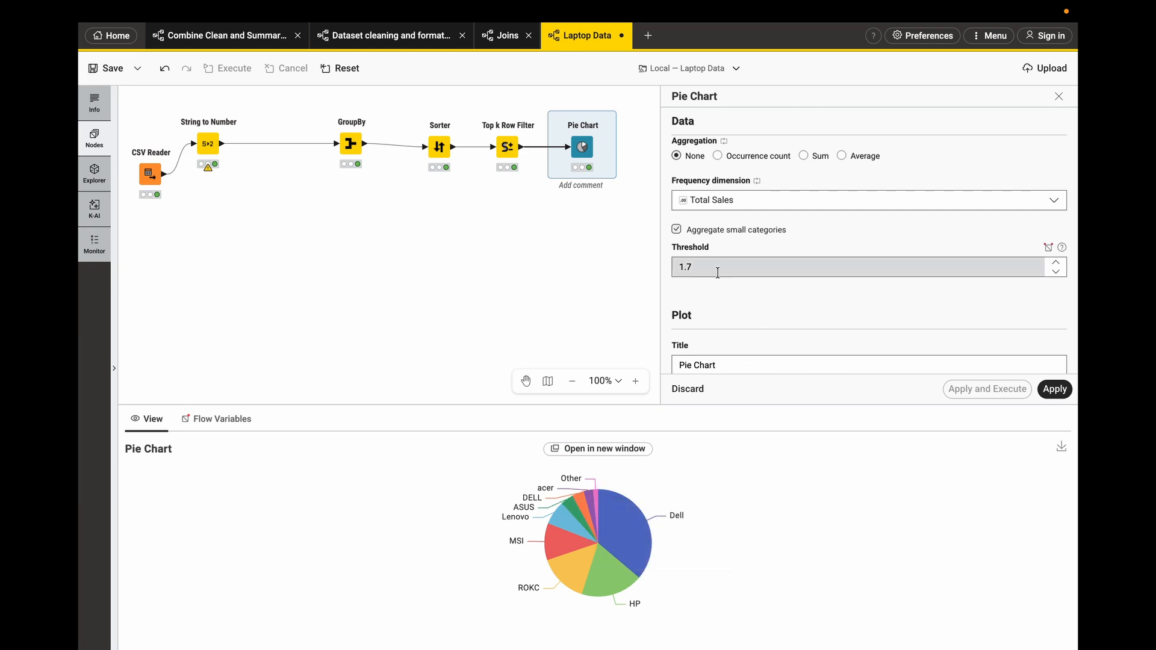
{"action": "type", "text": "5"}
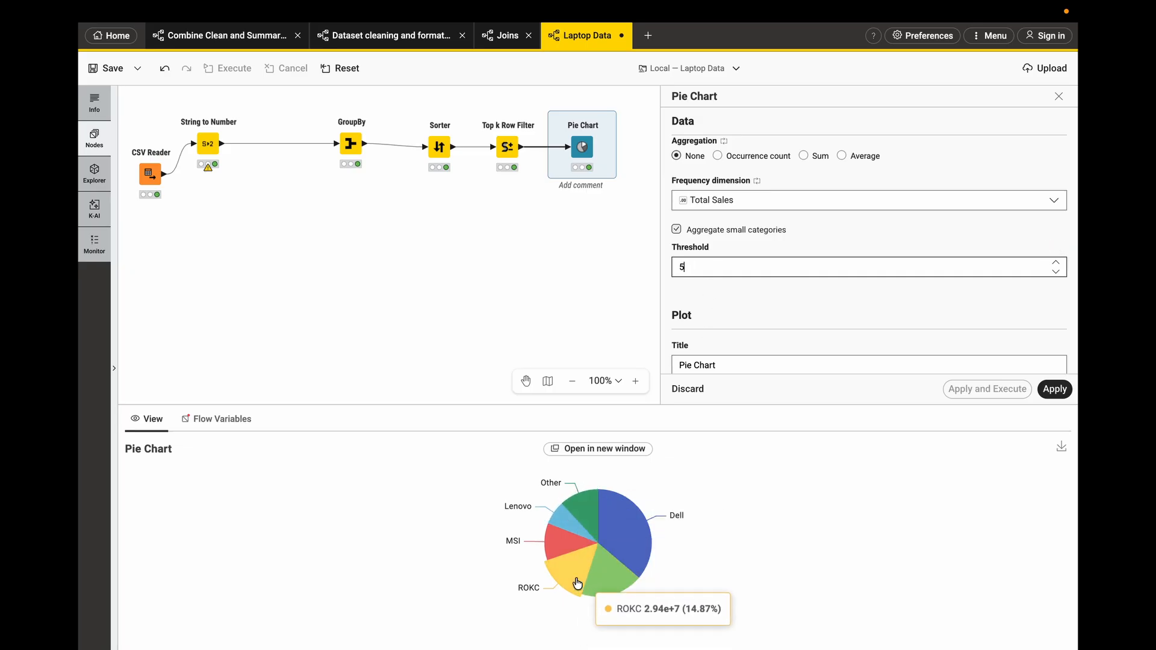
{"action": "mouse_move", "coordinate": [602, 572]}
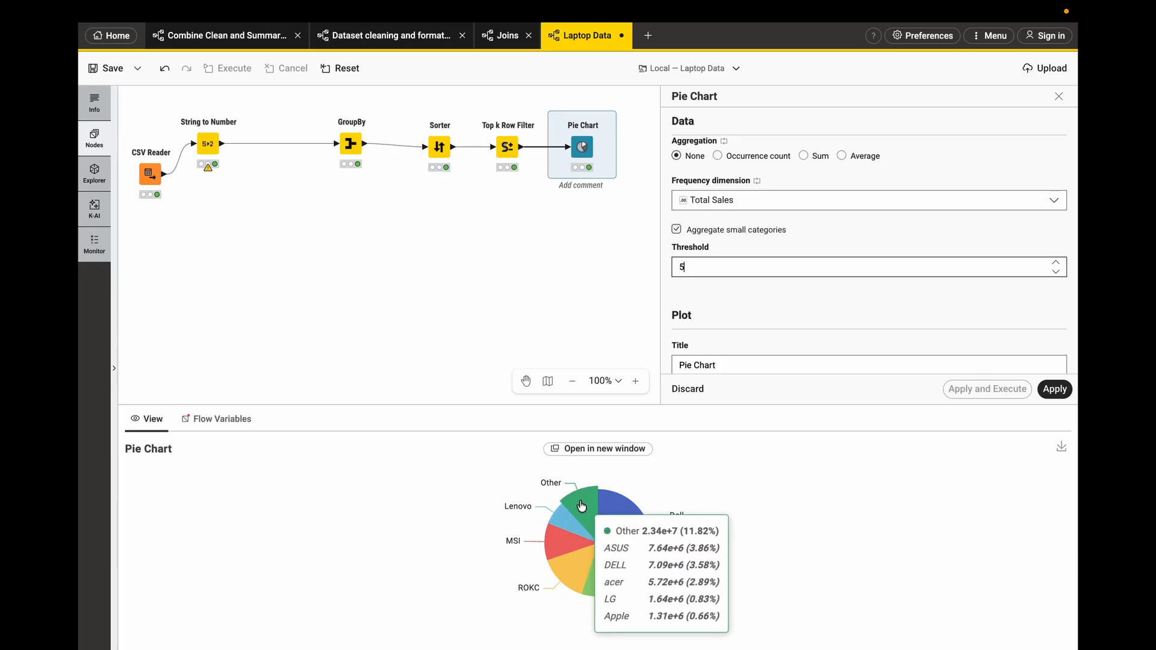
{"action": "left_click", "coordinate": [727, 263]}
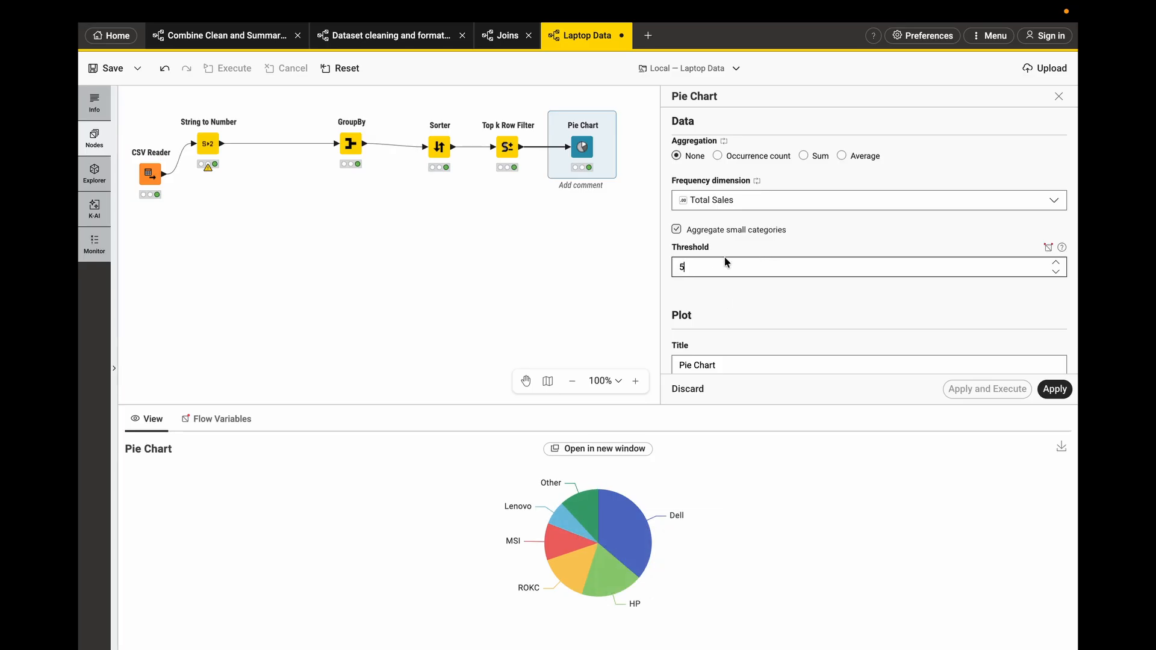
{"action": "type", "text": "10"}
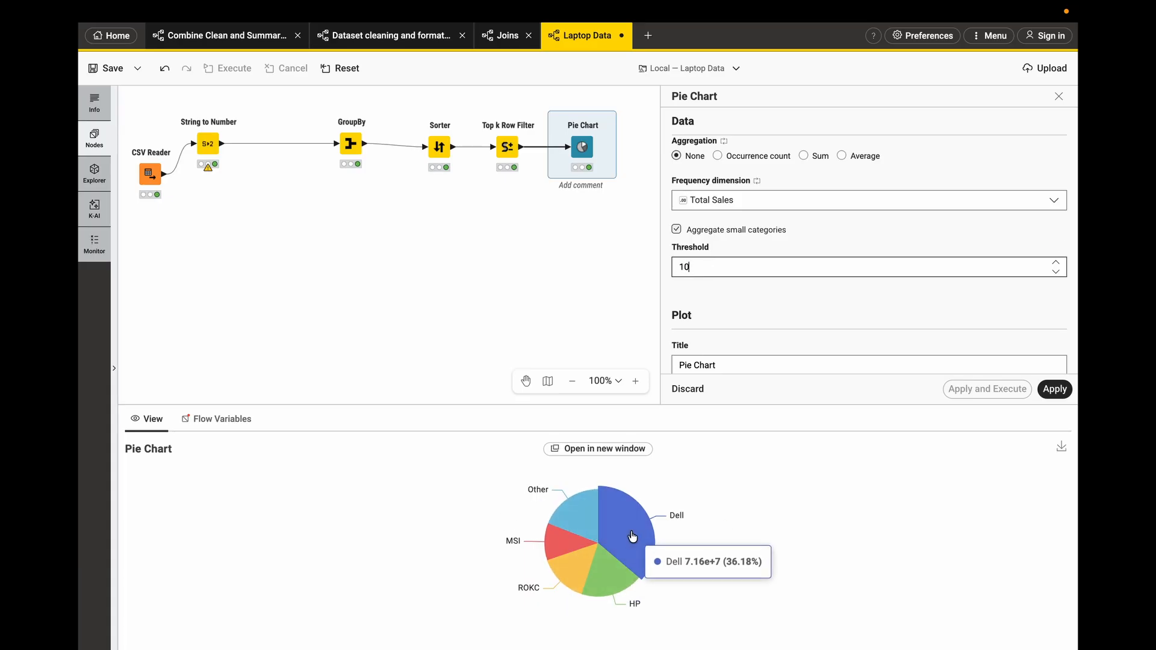
{"action": "mouse_move", "coordinate": [573, 530]}
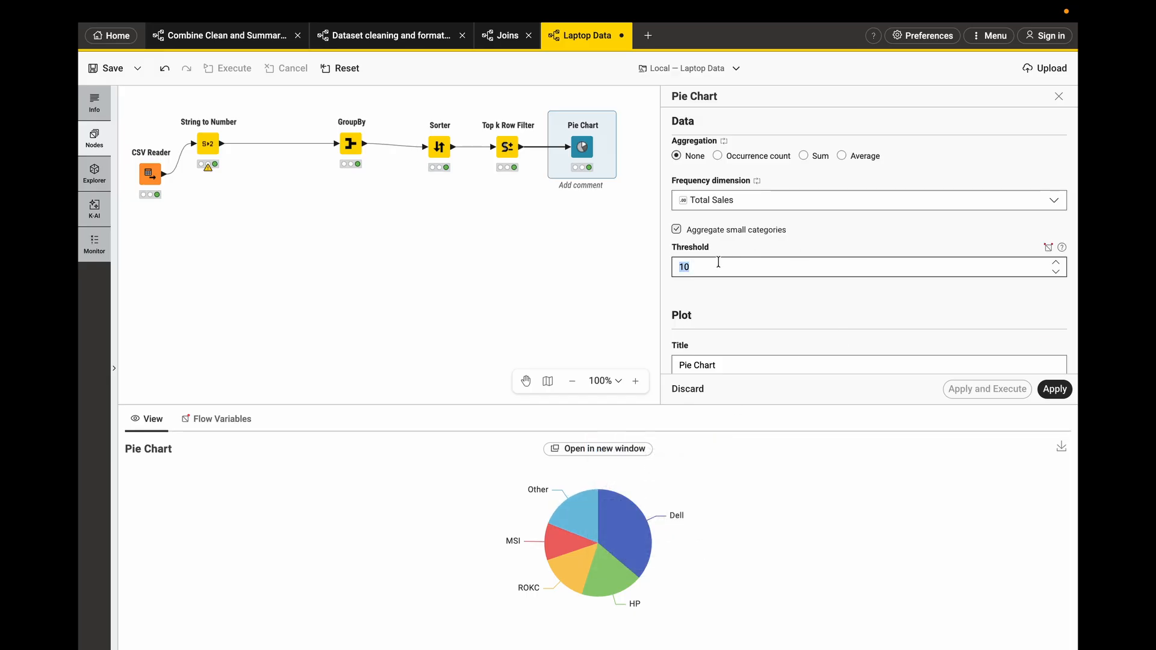
- Set the small-categories threshold to 1
{"action": "type", "text": "1"}
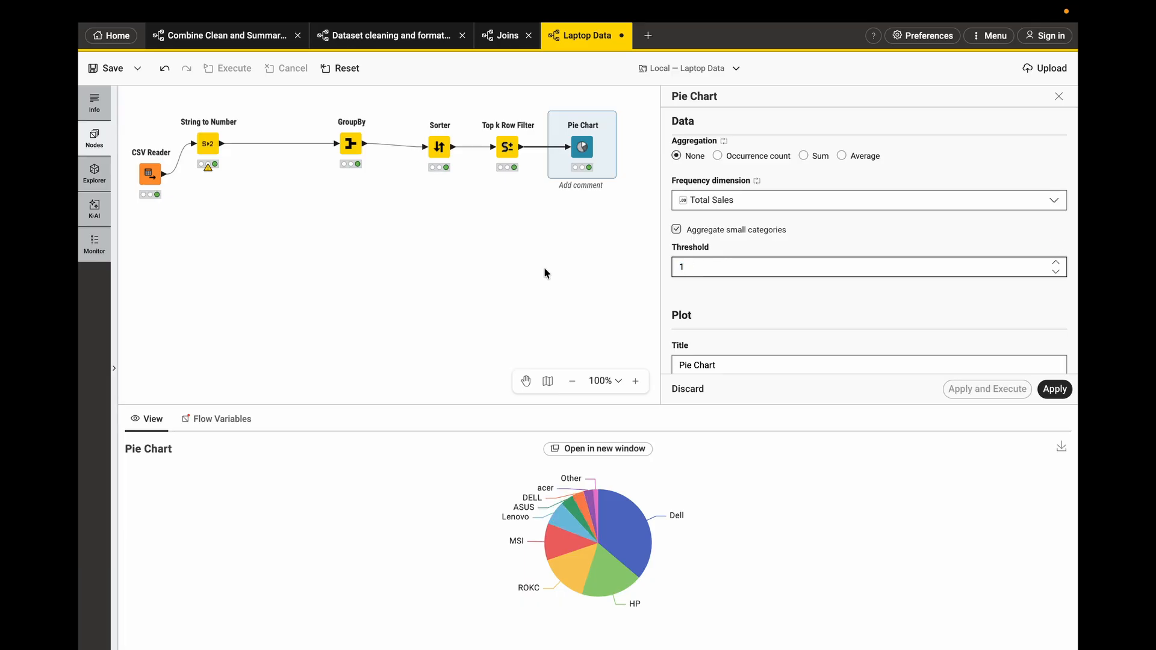
{"action": "key", "text": "BackSpace"}
{"action": "type", "text": "0"}
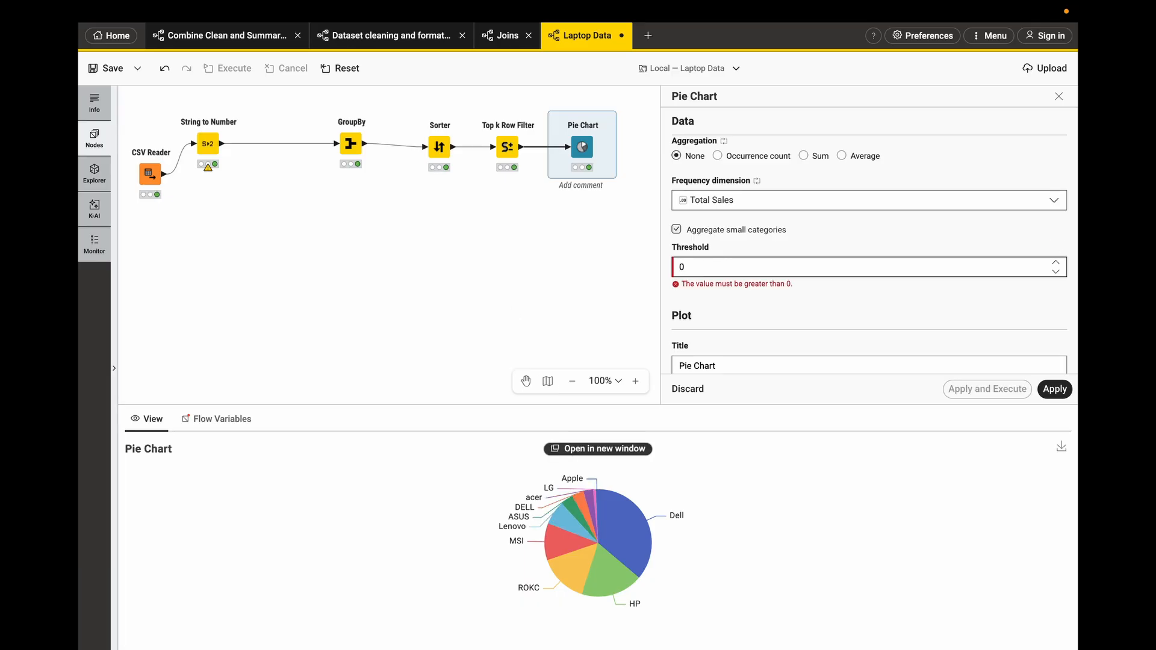
{"action": "key", "text": "BackSpace"}
{"action": "type", "text": "1"}
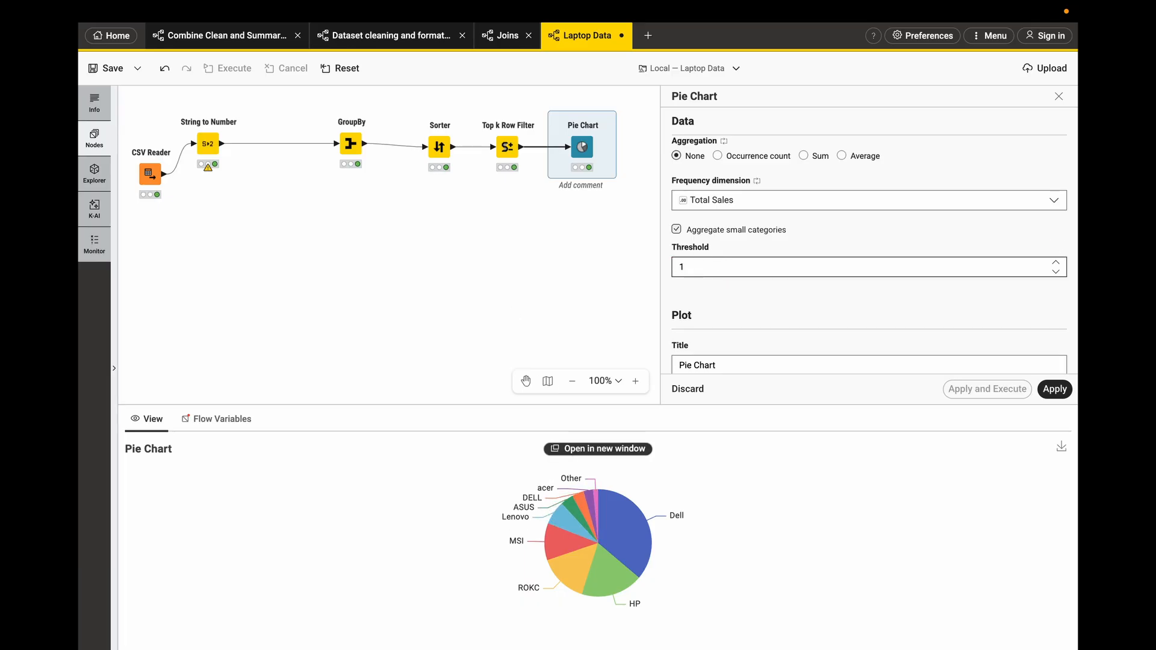
{"action": "mouse_move", "coordinate": [598, 500]}
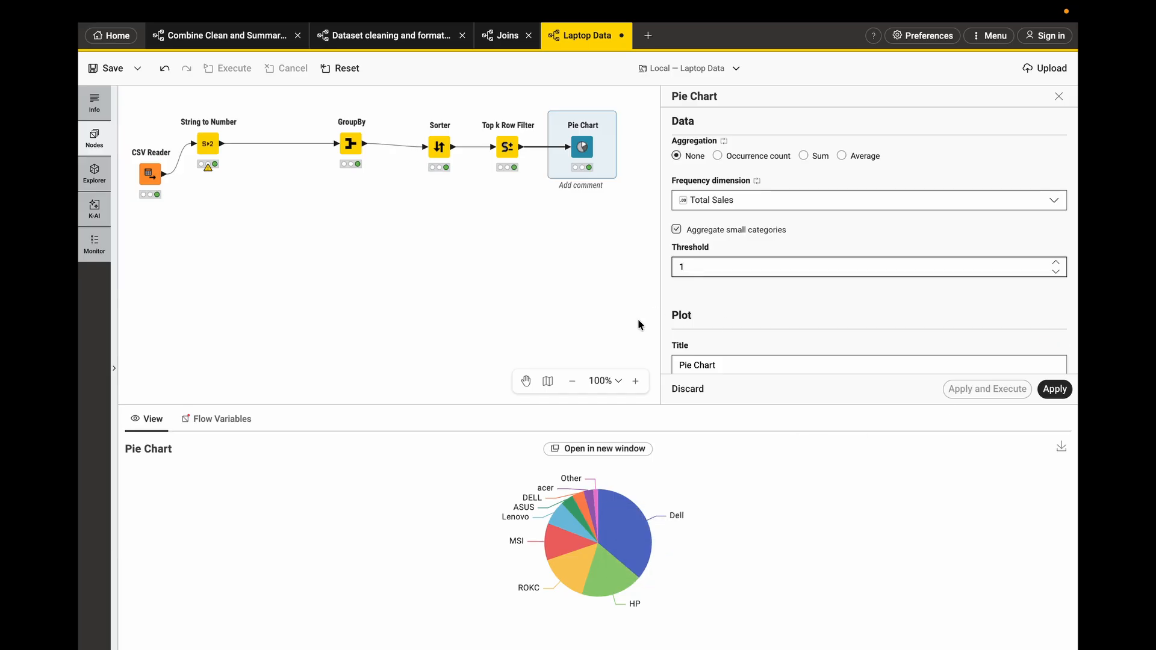
- Set the pie chart size to 100
{"action": "scroll", "coordinate": [732, 304], "scroll_direction": "down", "scroll_amount": 8}
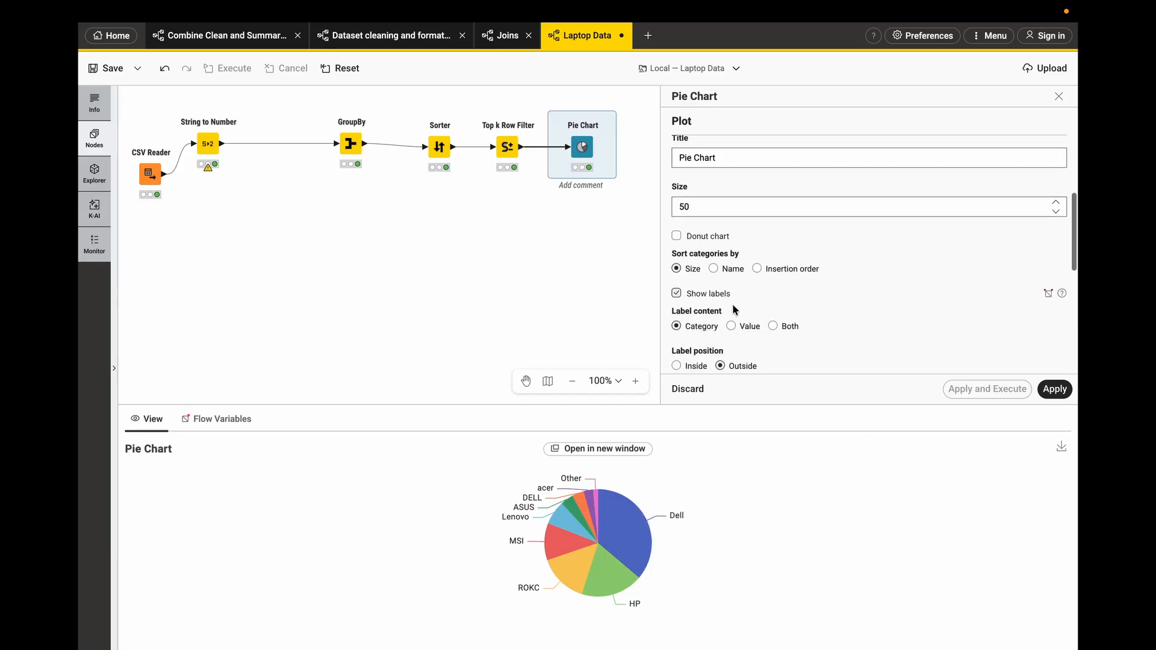
{"action": "double_click", "coordinate": [699, 205]}
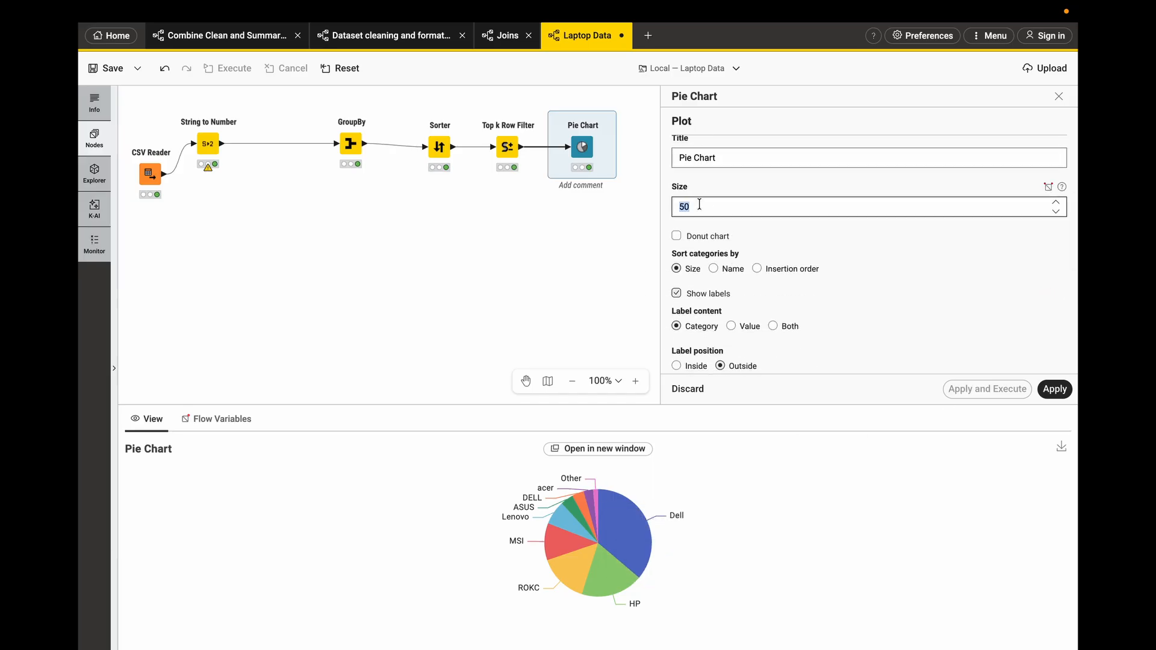
{"action": "type", "text": "100"}
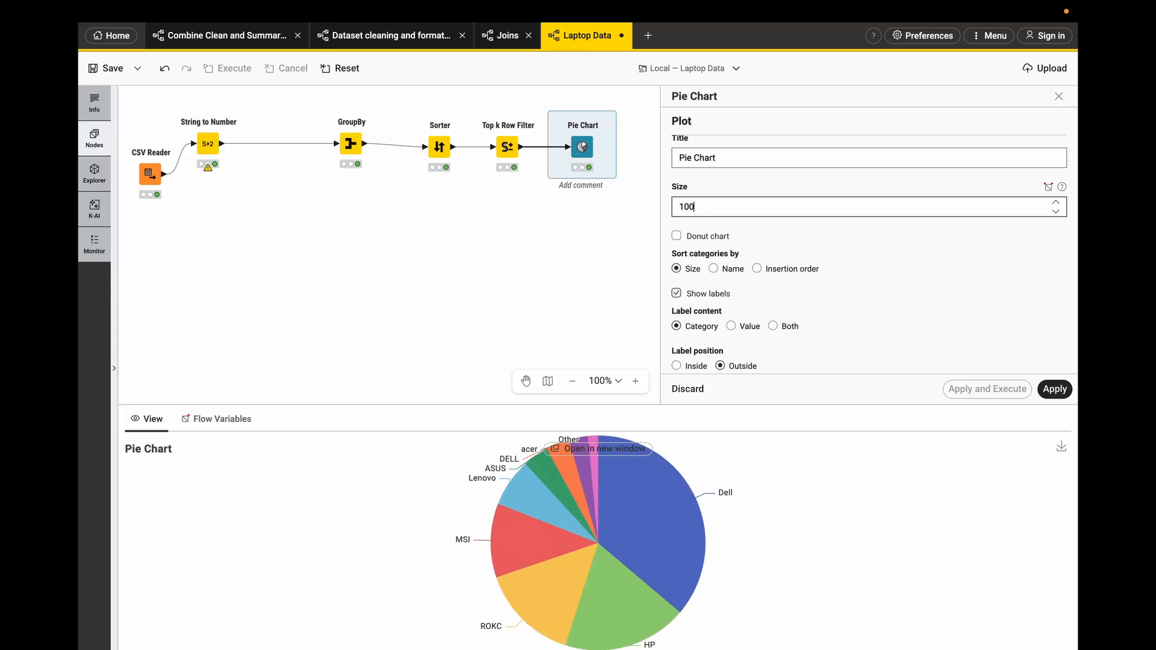
- Set the pie chart size to 70
{"action": "left_click", "coordinate": [426, 401]}
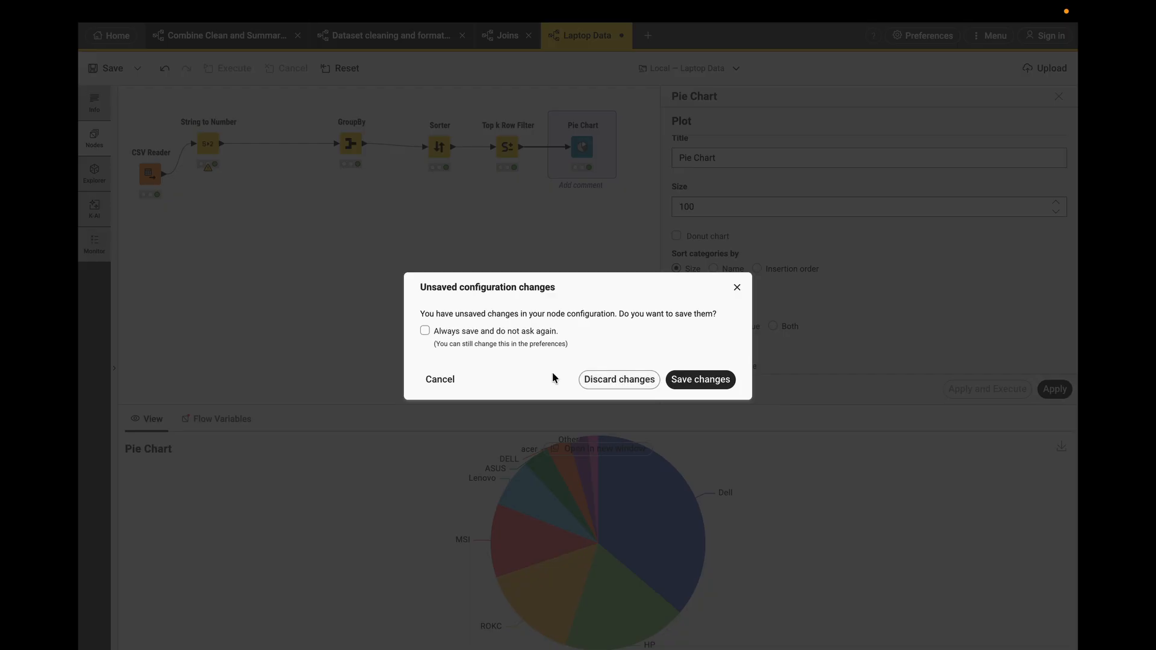
{"action": "left_click", "coordinate": [737, 288]}
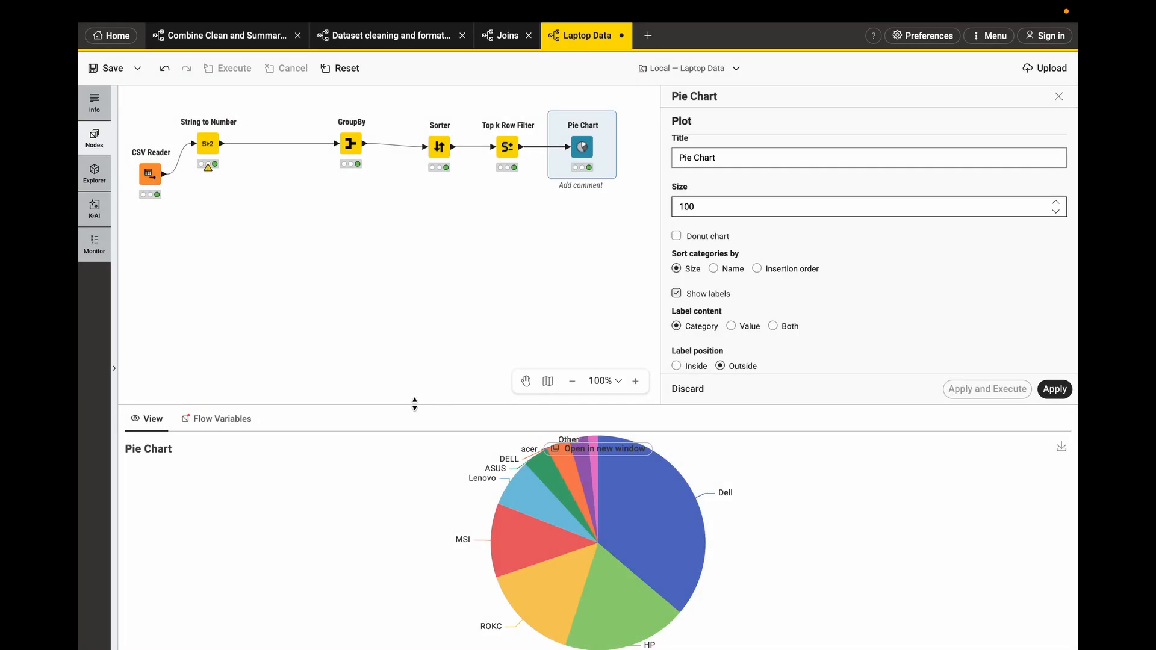
{"action": "left_click_drag", "start_coordinate": [414, 404], "coordinate": [407, 332]}
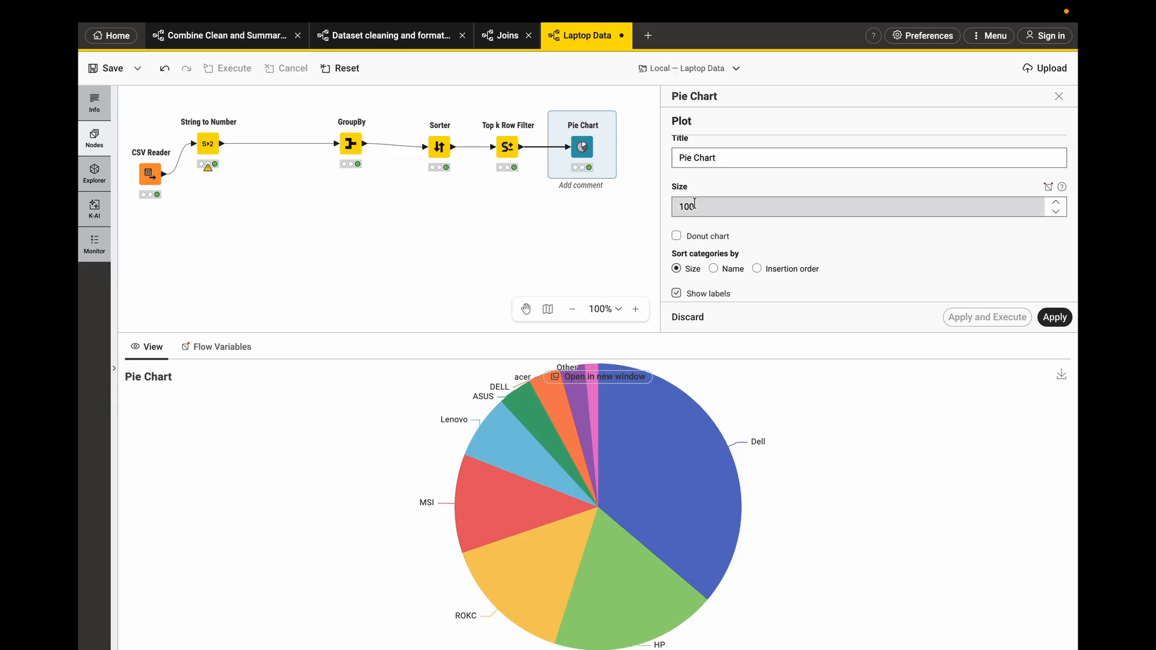
{"action": "left_click", "coordinate": [695, 204]}
{"action": "key", "text": "BackSpace"}
{"action": "key", "text": "BackSpace"}
{"action": "key", "text": "BackSpace"}
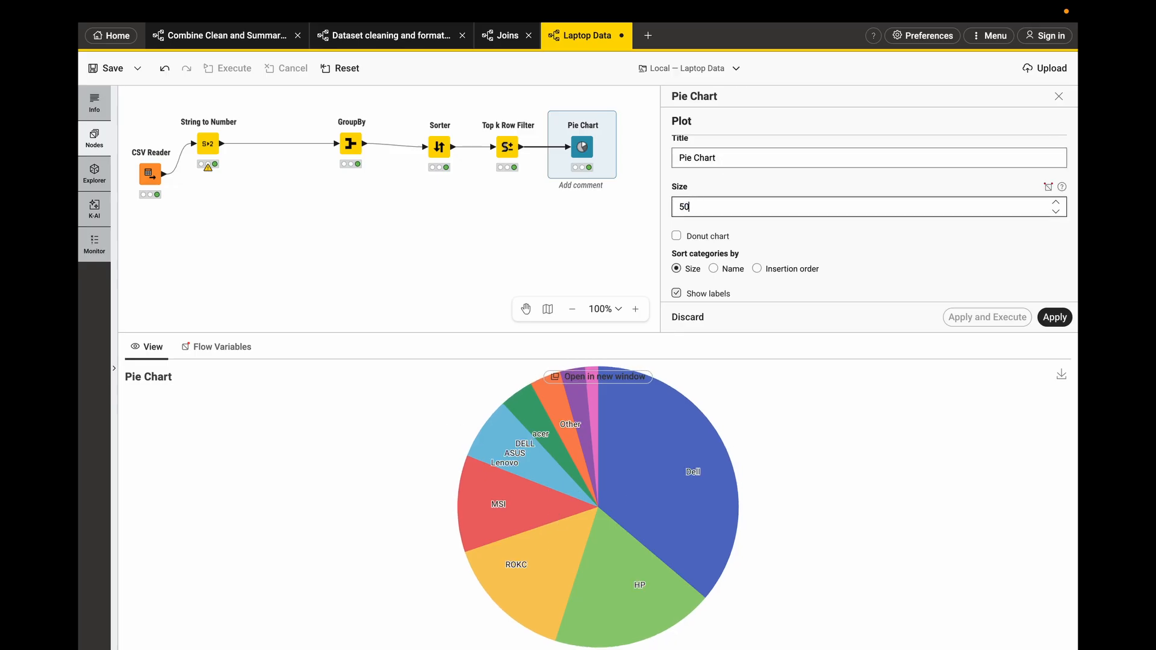
{"action": "type", "text": "70"}
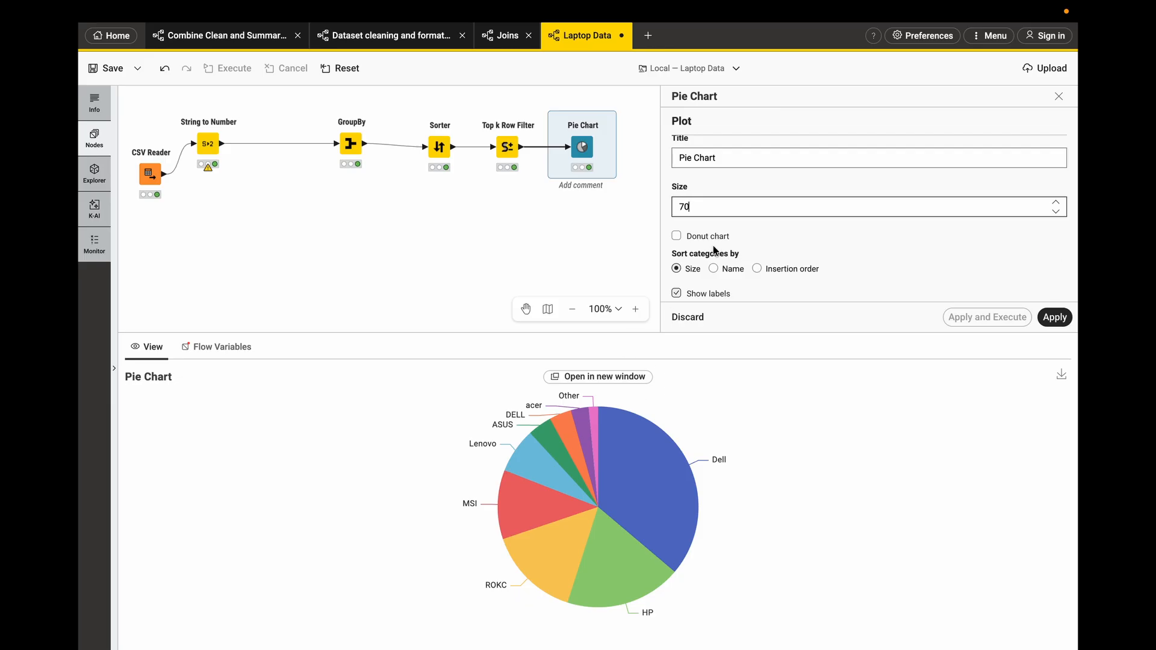
- Turn the pie into a donut chart and briefly sort categories by name before returning to size
{"action": "left_click", "coordinate": [677, 237]}
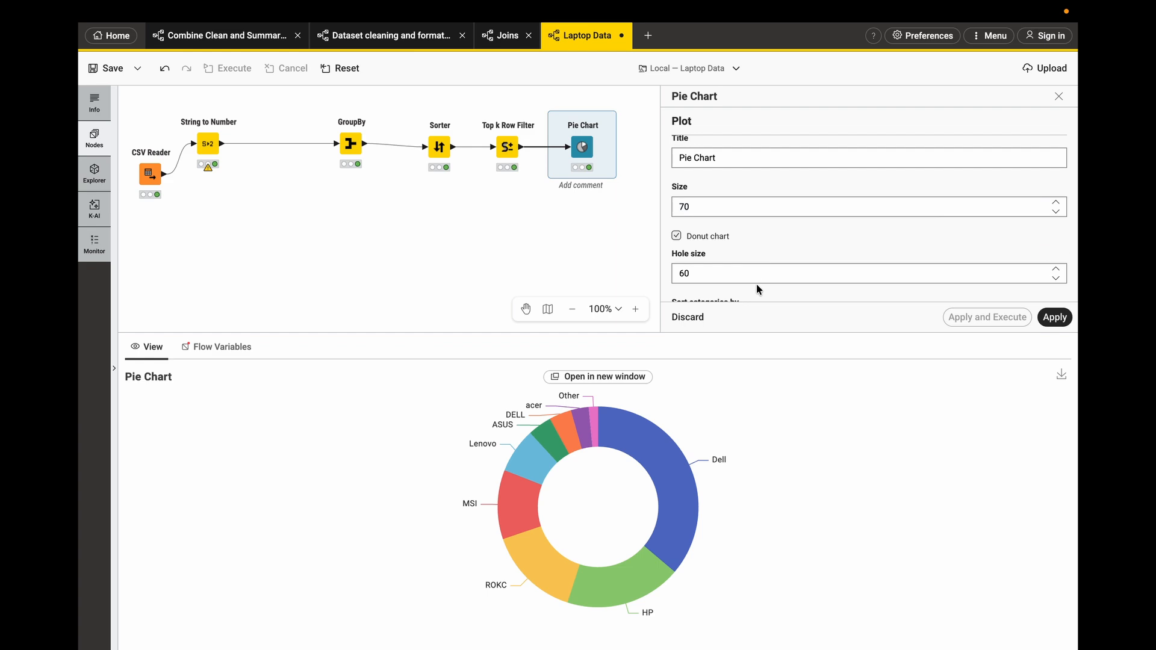
{"action": "scroll", "coordinate": [756, 288], "scroll_direction": "down", "scroll_amount": 1}
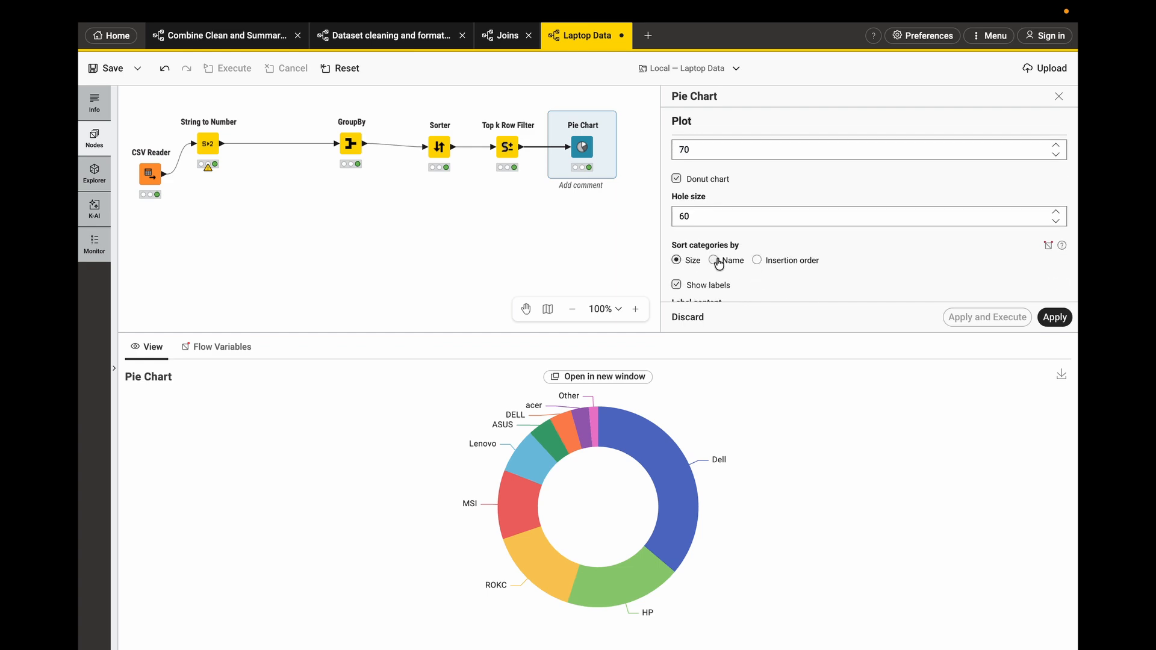
{"action": "scroll", "coordinate": [718, 263], "scroll_direction": "down", "scroll_amount": 1}
{"action": "left_click", "coordinate": [720, 219]}
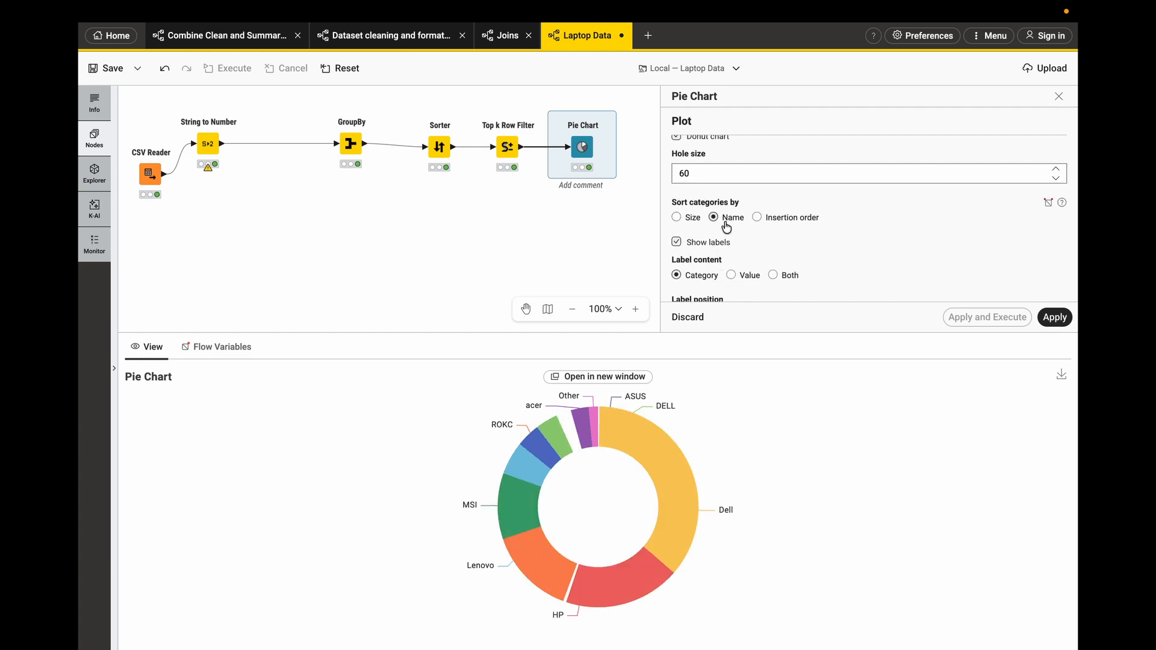
{"action": "left_click", "coordinate": [768, 223]}
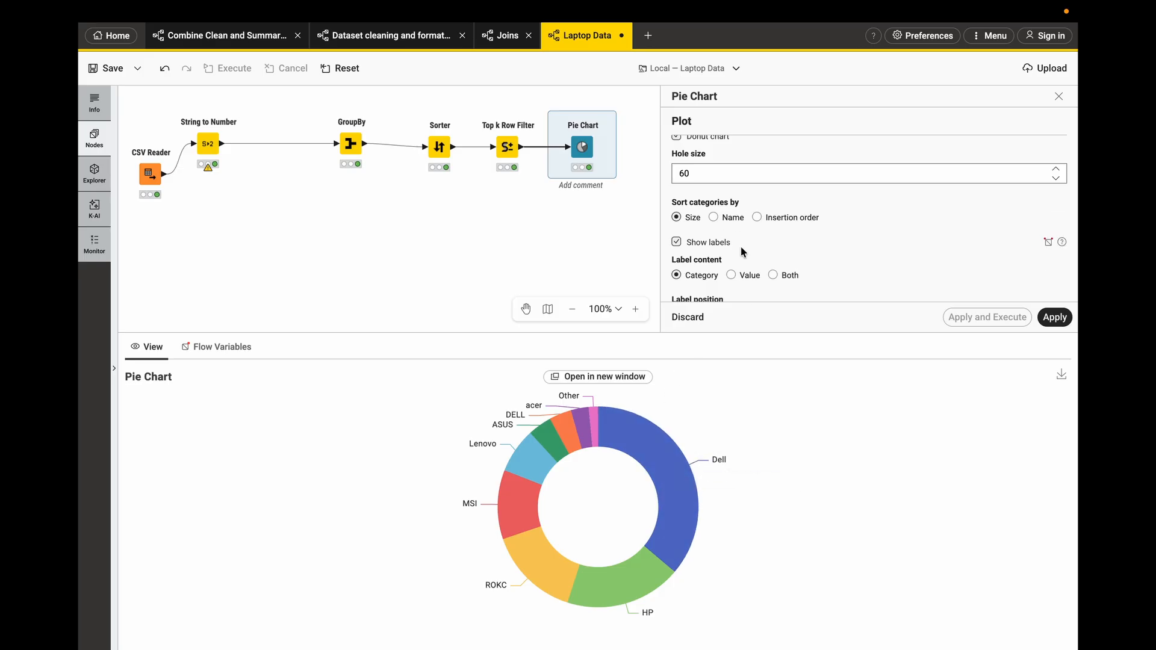
- Try placing the slice labels inside, then switch them back to outside
{"action": "scroll", "coordinate": [743, 252], "scroll_direction": "down", "scroll_amount": 2}
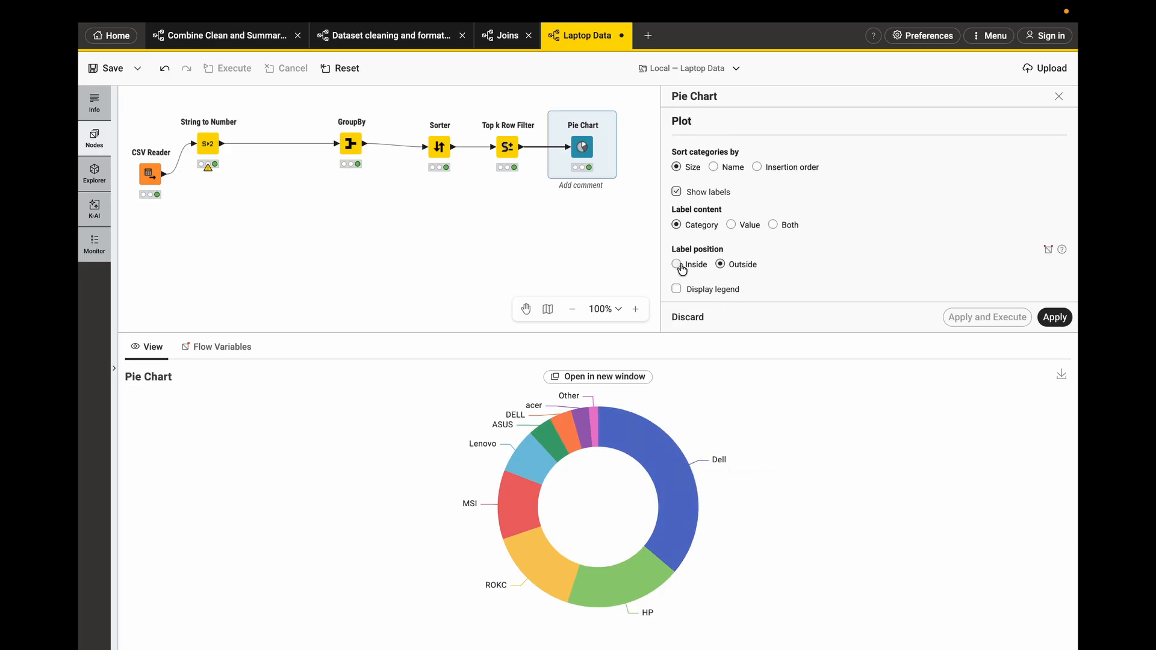
{"action": "left_click", "coordinate": [676, 265]}
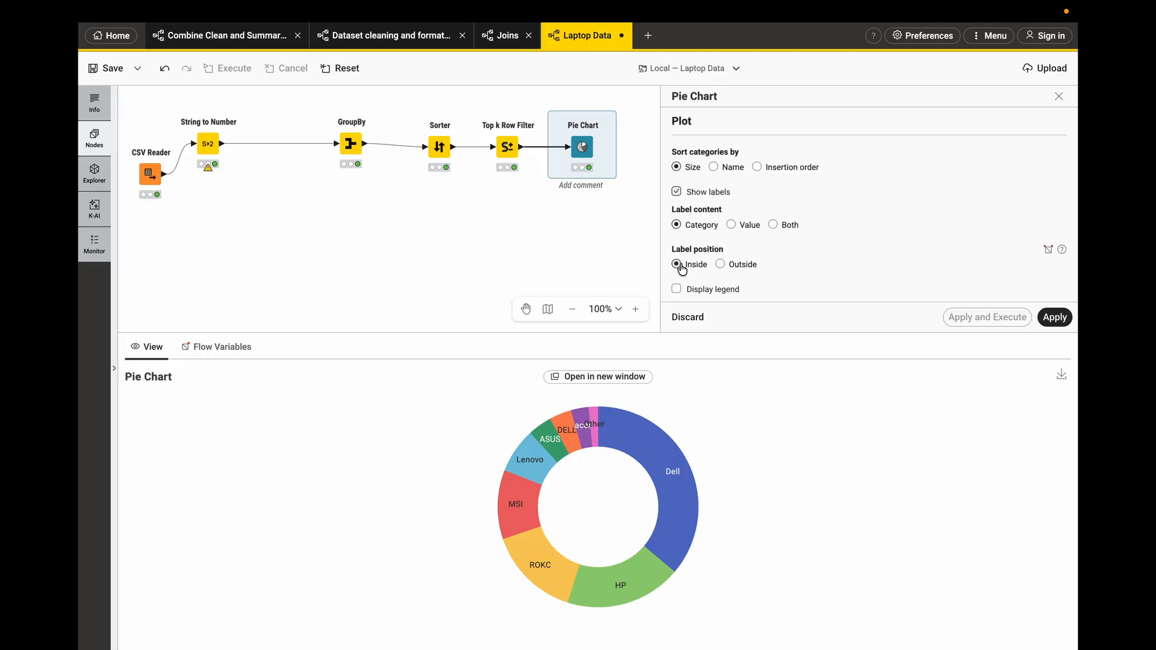
{"action": "left_click", "coordinate": [720, 264]}
- Enable the chart legend display
{"action": "scroll", "coordinate": [784, 268], "scroll_direction": "down", "scroll_amount": 2}
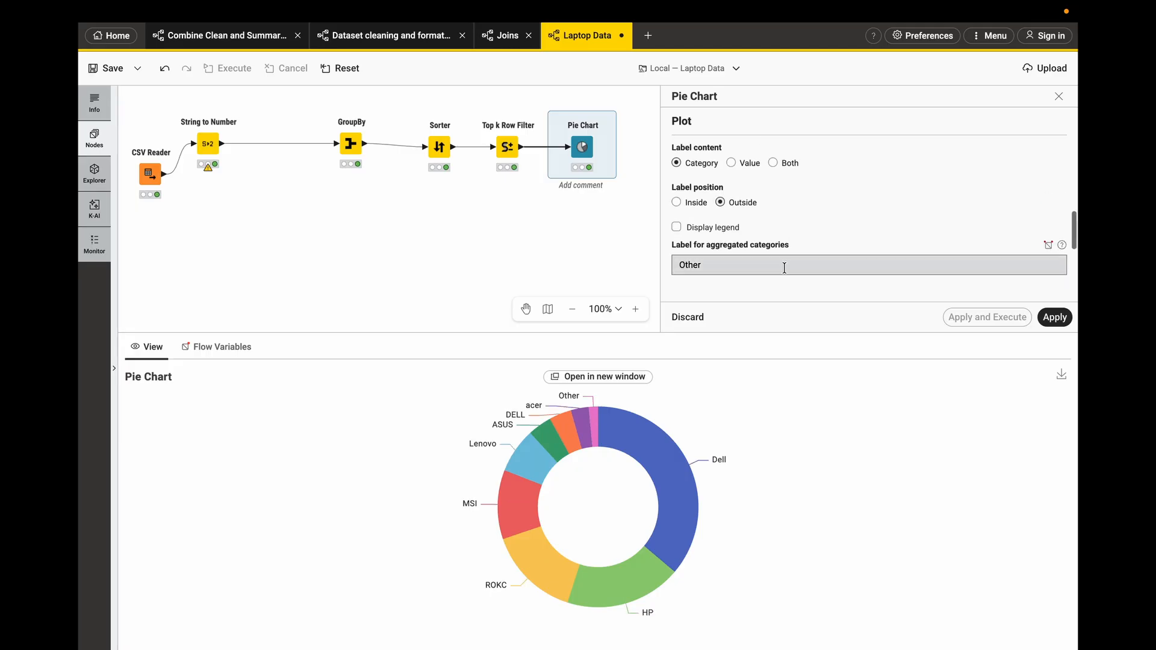
{"action": "left_click", "coordinate": [676, 227]}
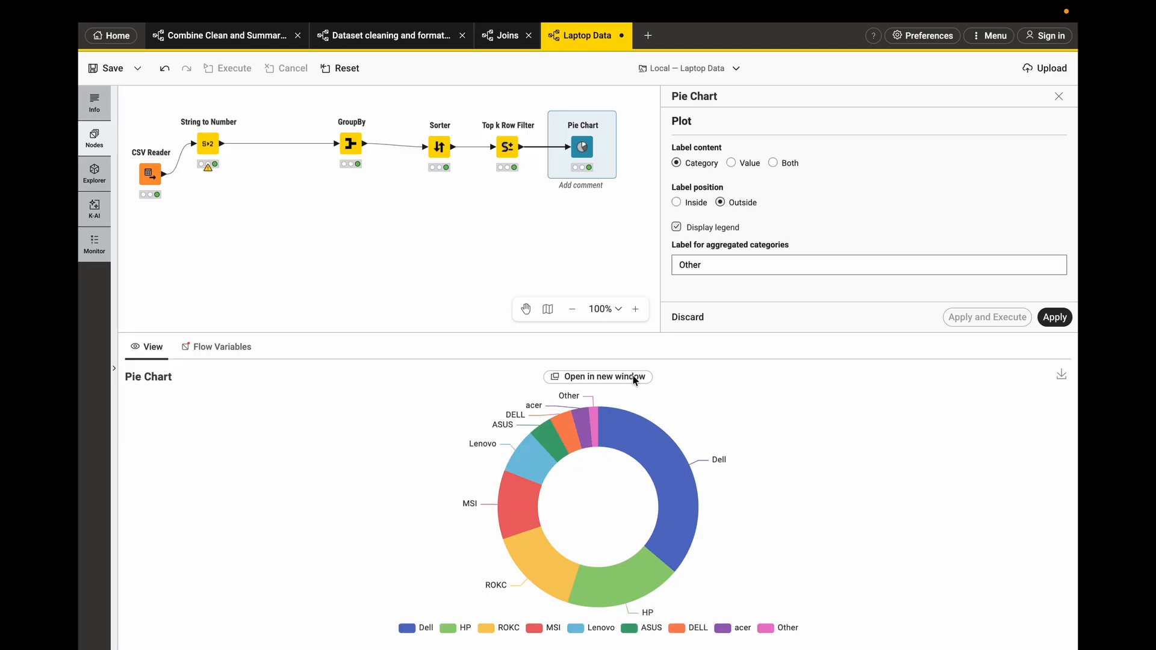
{"action": "scroll", "coordinate": [793, 253], "scroll_direction": "down", "scroll_amount": 2}
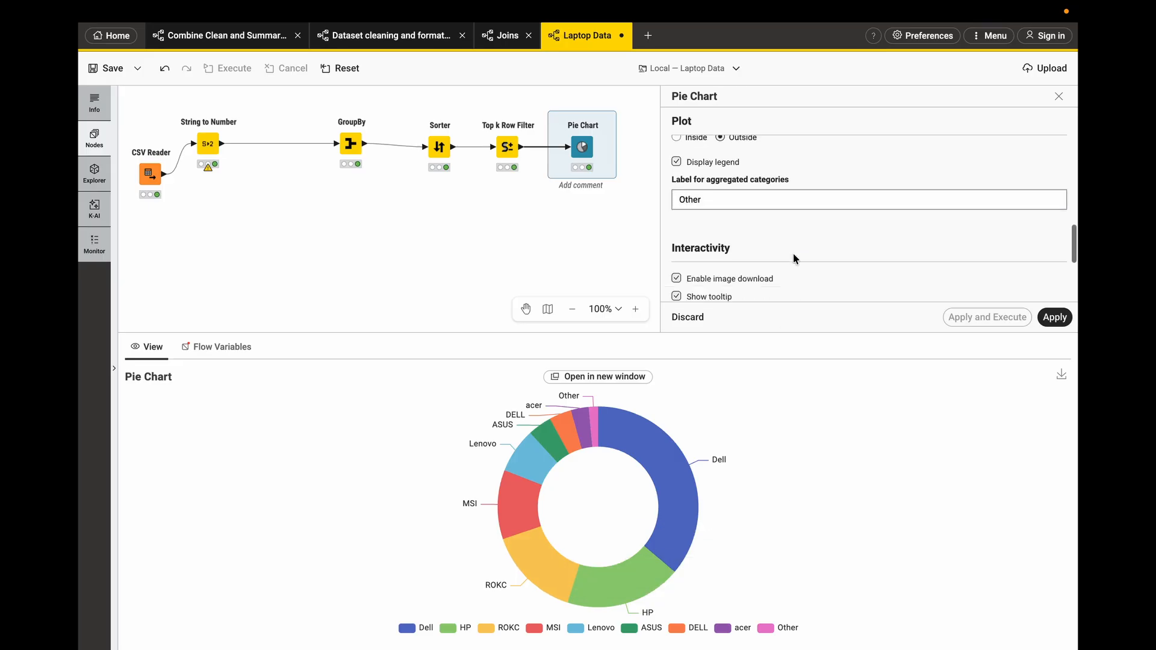
{"action": "left_click", "coordinate": [776, 196]}
- Review the interactivity and image settings and hover over slices to inspect their tooltips
{"action": "scroll", "coordinate": [774, 239], "scroll_direction": "down", "scroll_amount": 3}
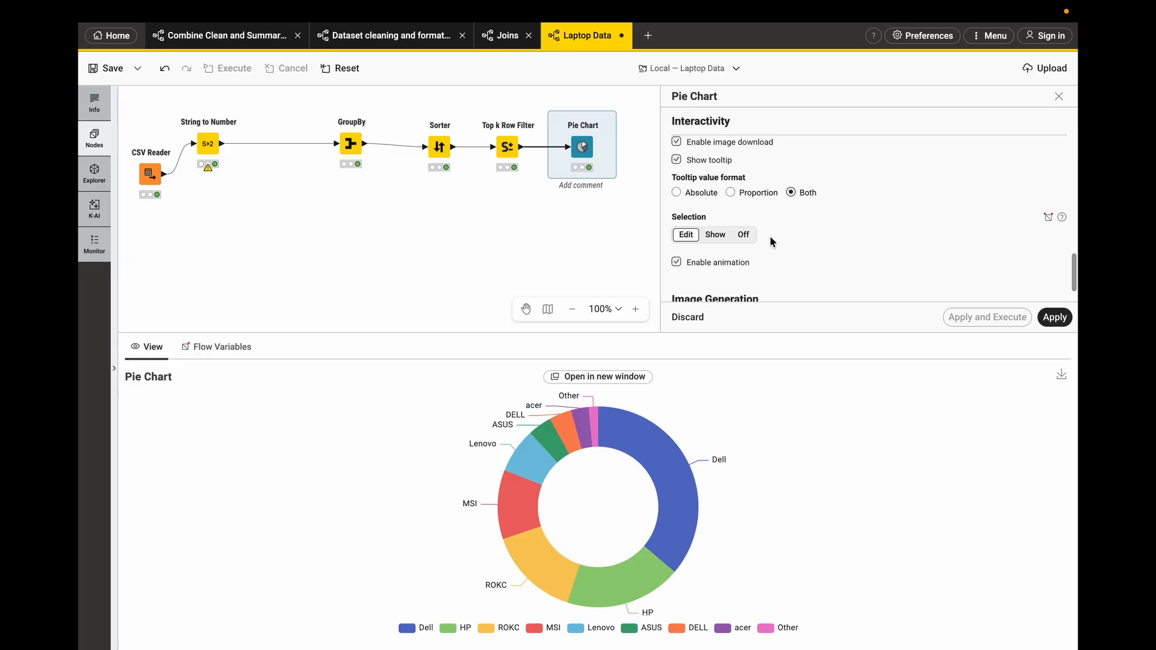
{"action": "scroll", "coordinate": [770, 241], "scroll_direction": "down", "scroll_amount": 1}
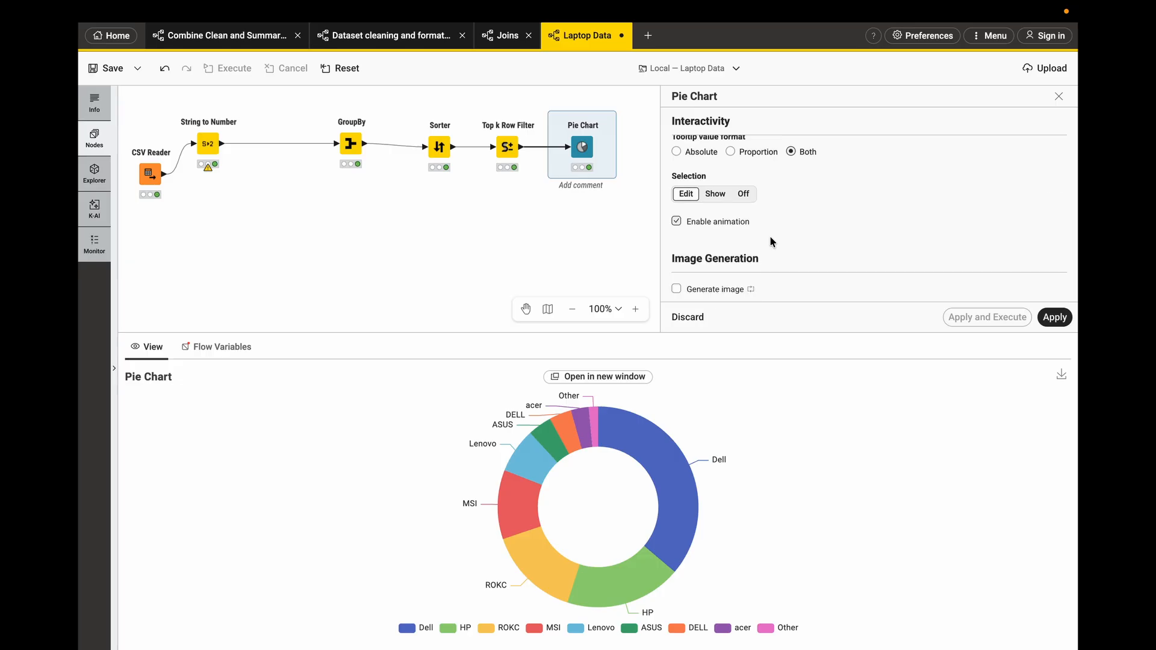
{"action": "mouse_move", "coordinate": [642, 453]}
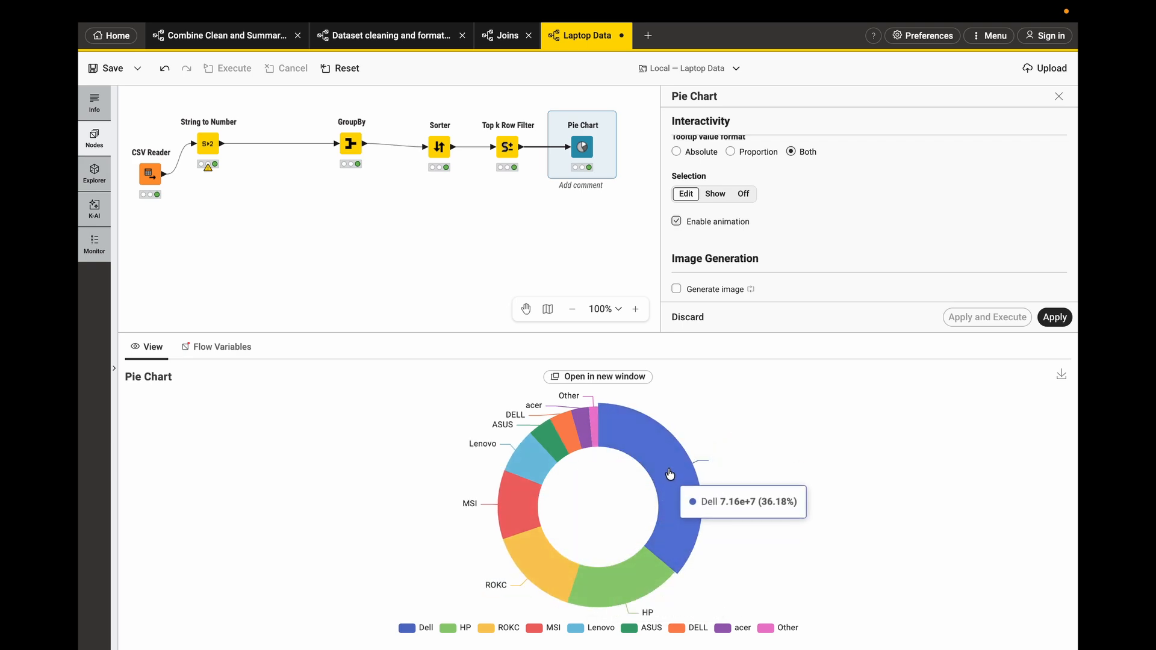
{"action": "mouse_move", "coordinate": [640, 585]}
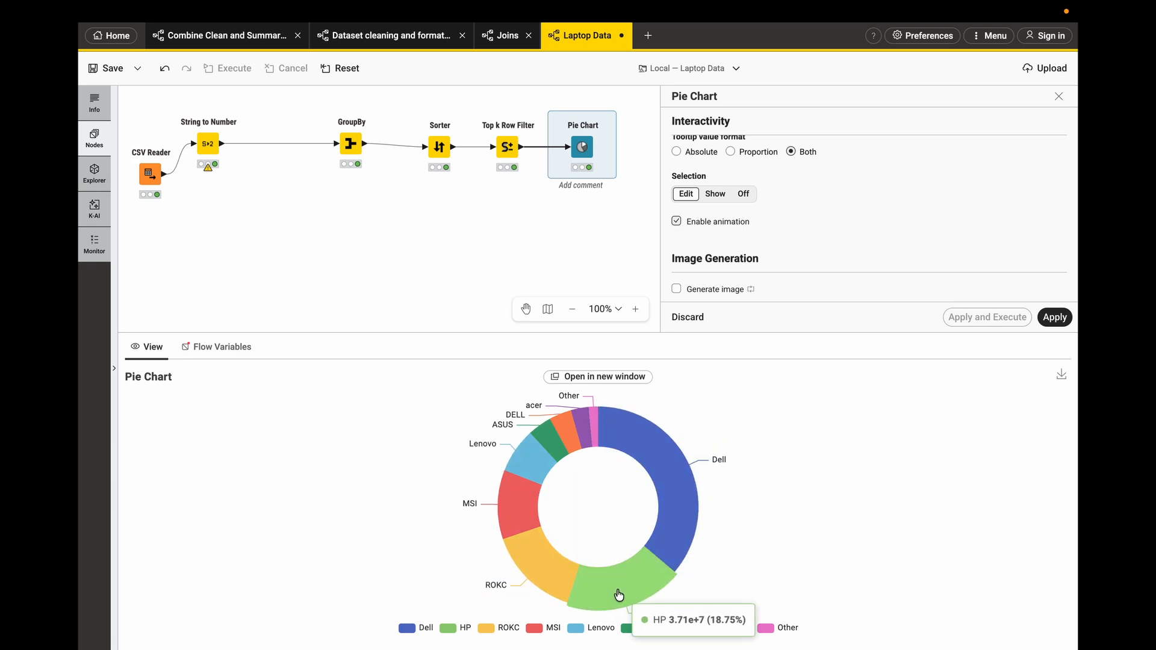
{"action": "mouse_move", "coordinate": [517, 568]}
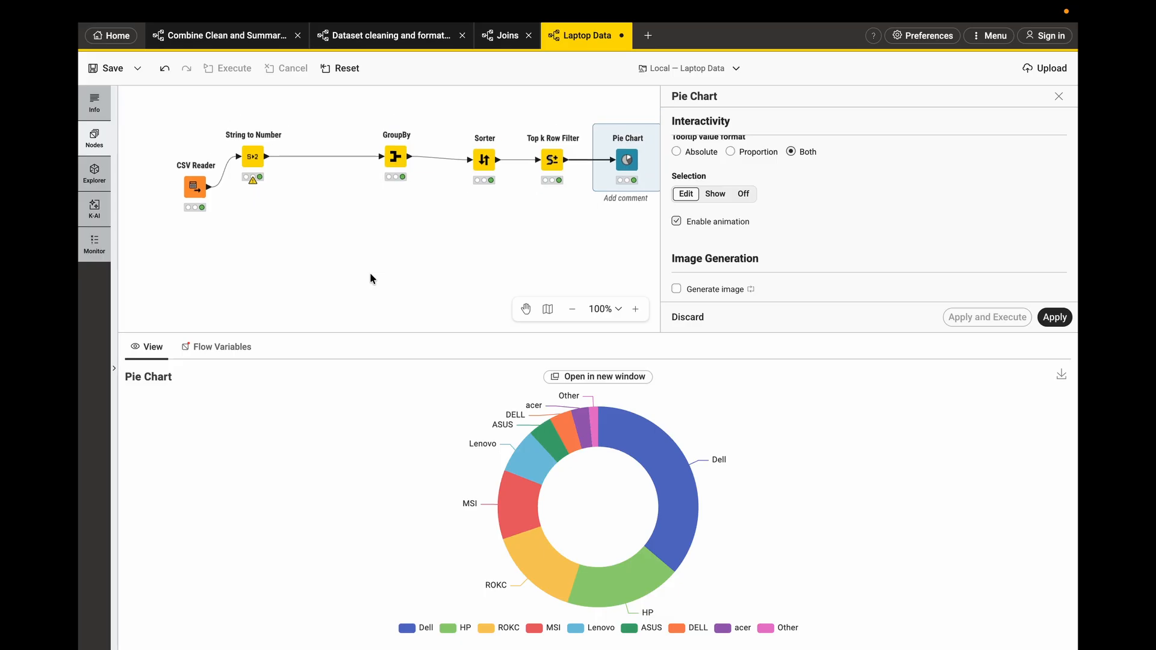
- Save the pie chart configuration changes and the workflow
{"action": "mouse_move", "coordinate": [548, 177]}
{"action": "left_click", "coordinate": [393, 158]}
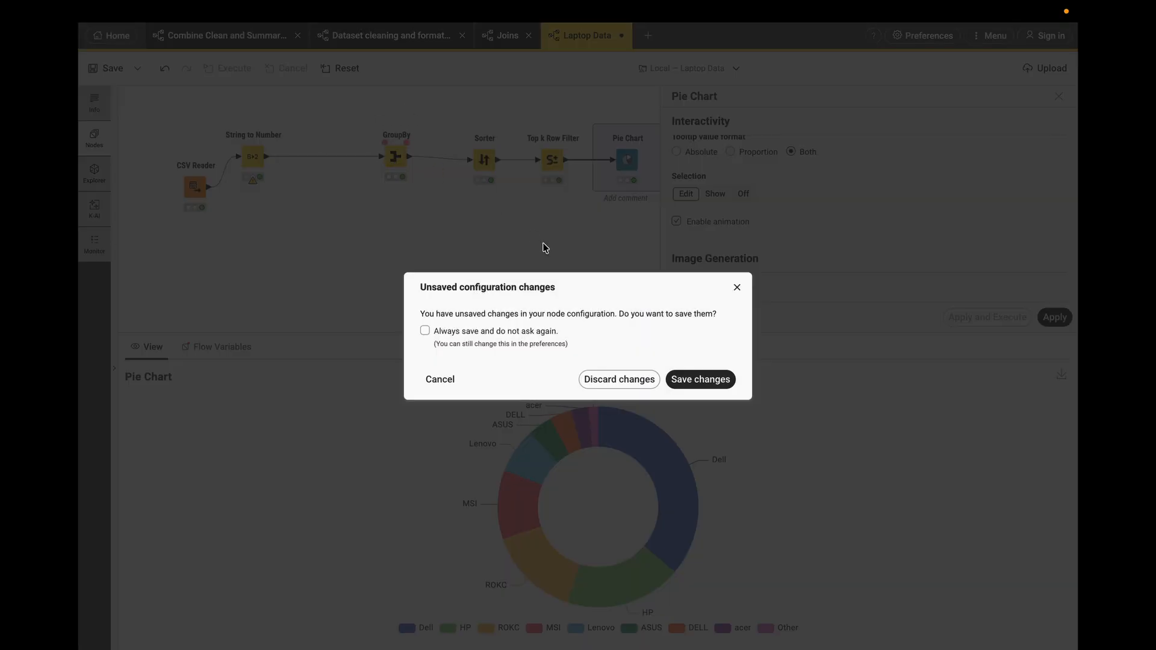
{"action": "left_click", "coordinate": [737, 288]}
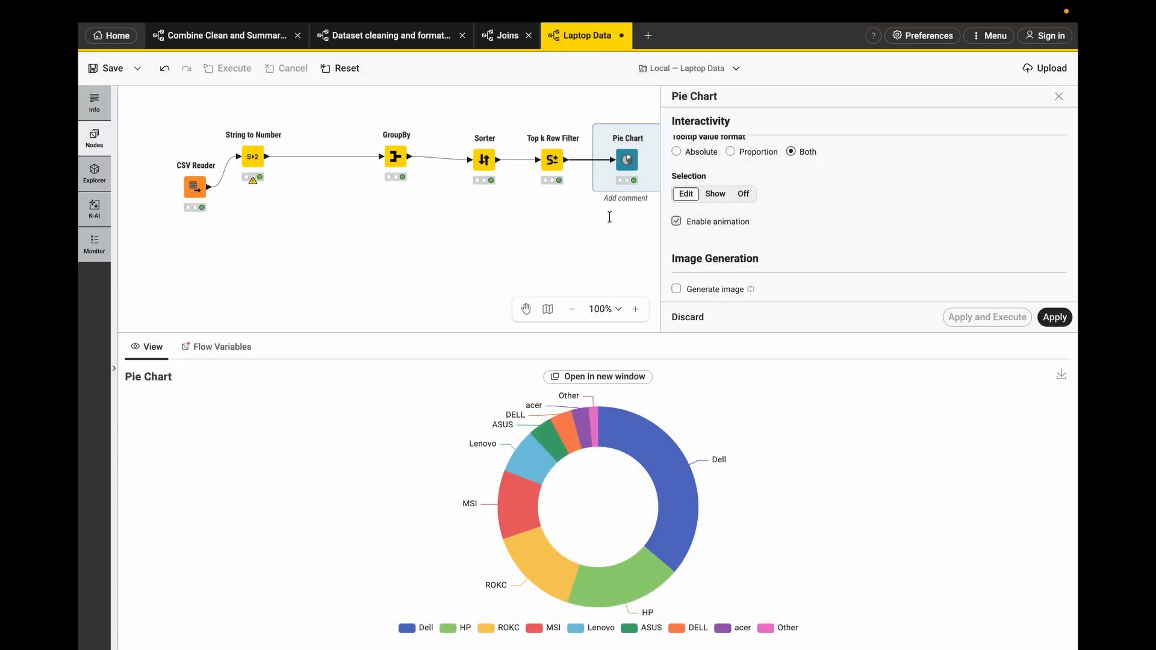
{"action": "left_click", "coordinate": [379, 163]}
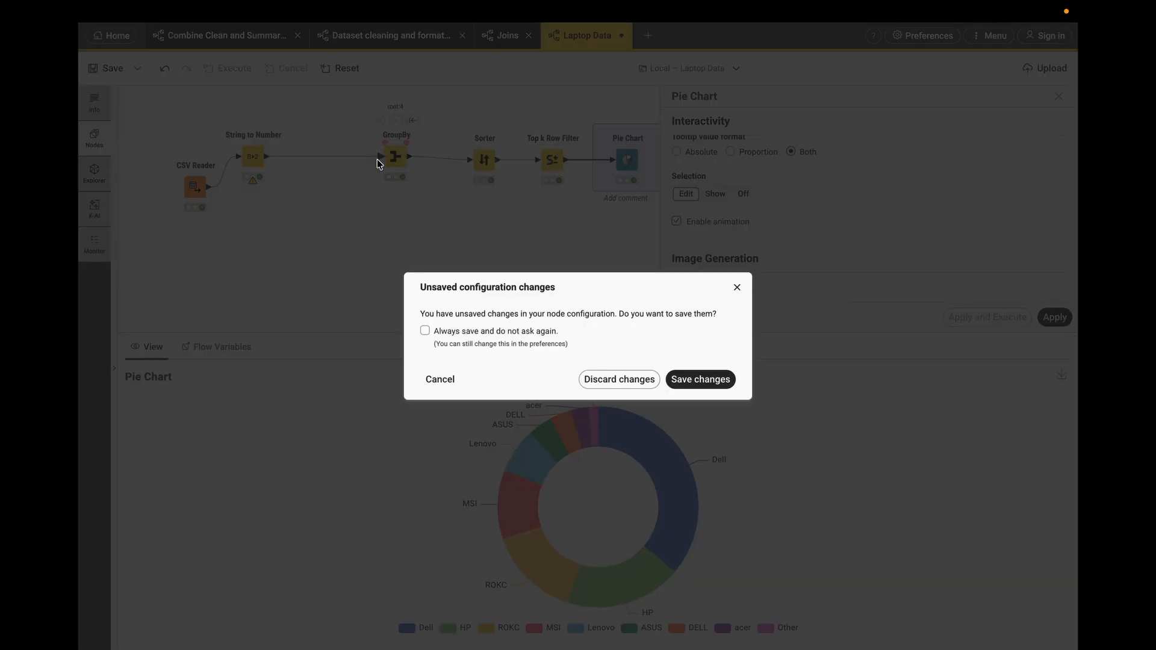
{"action": "left_click", "coordinate": [737, 288]}
{"action": "left_click", "coordinate": [113, 71]}
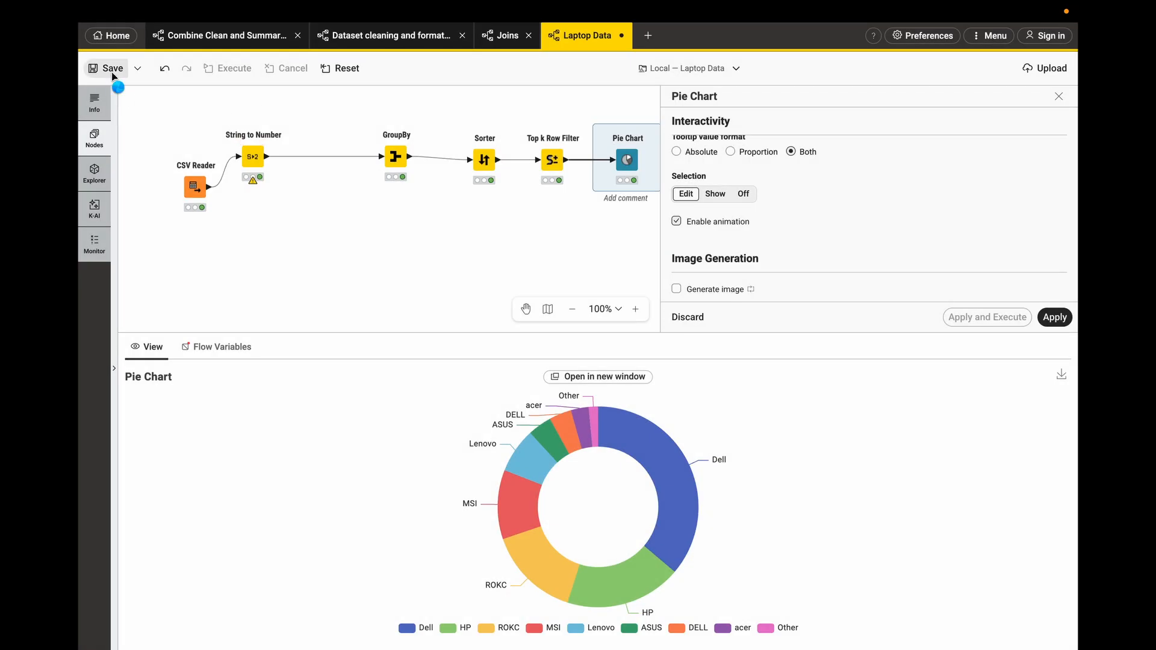
{"action": "left_click", "coordinate": [415, 211]}
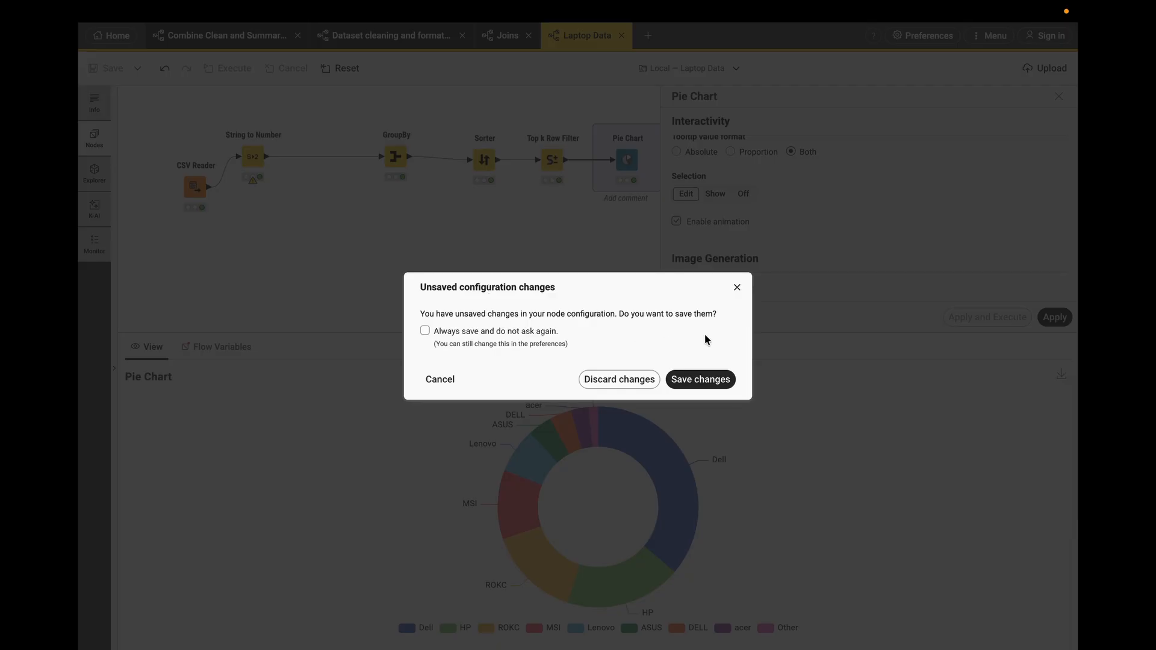
{"action": "left_click", "coordinate": [690, 380]}
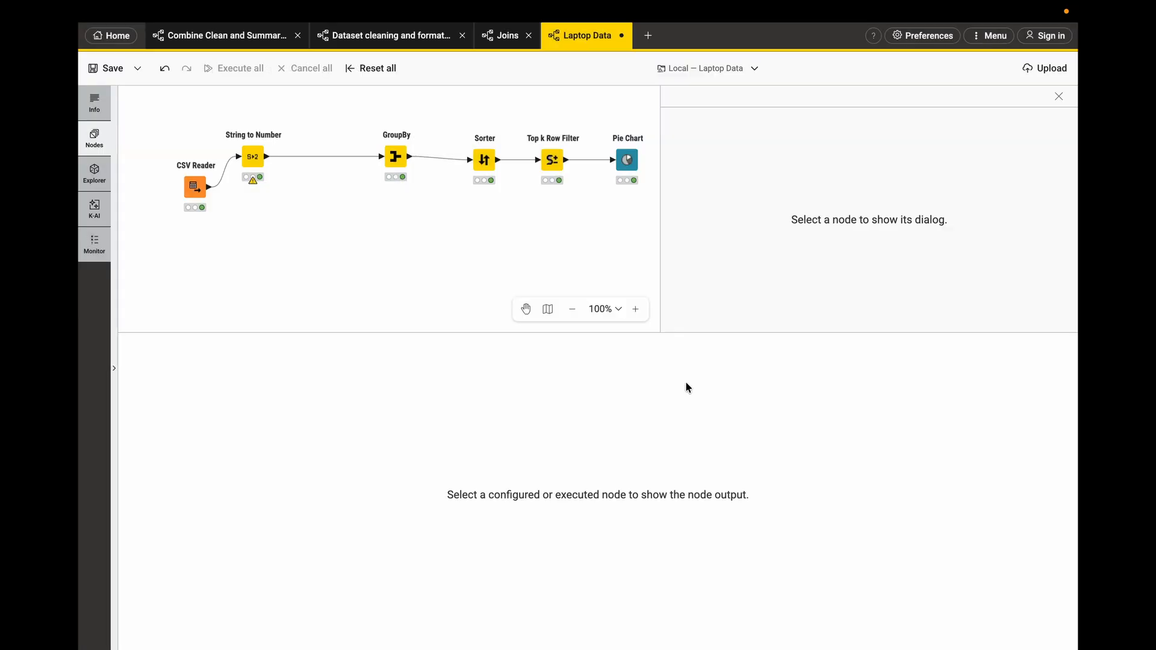
- Inspect the outputs of the Pie Chart, CSV Reader and Top k Row Filter nodes
{"action": "left_click", "coordinate": [626, 160]}
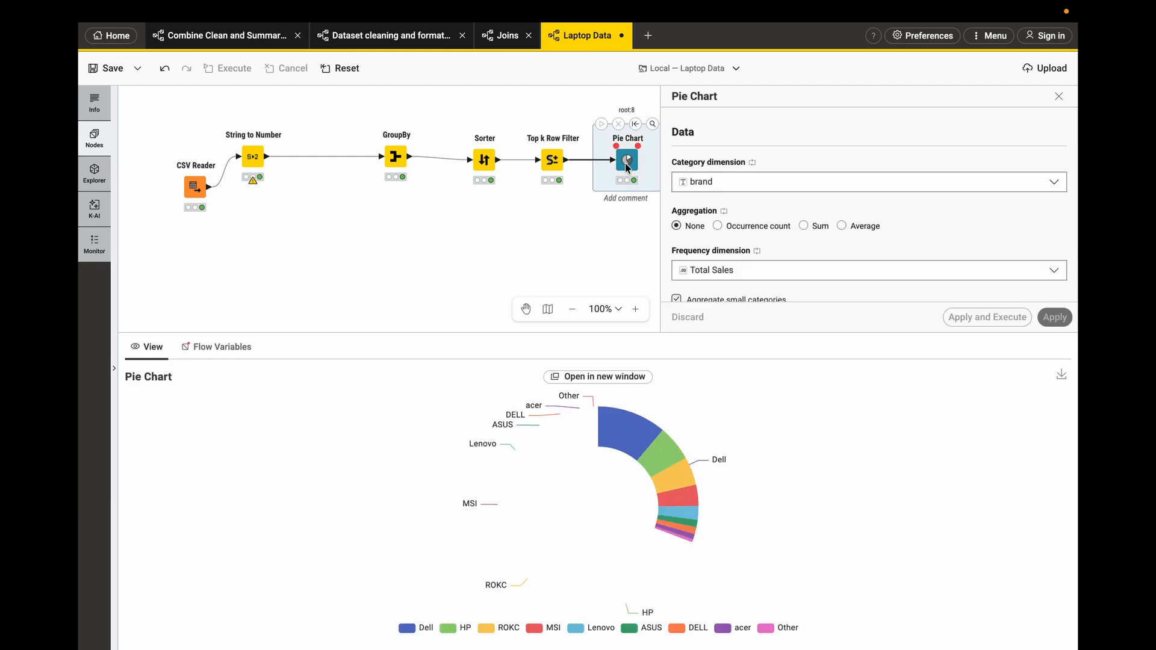
{"action": "left_click", "coordinate": [194, 188]}
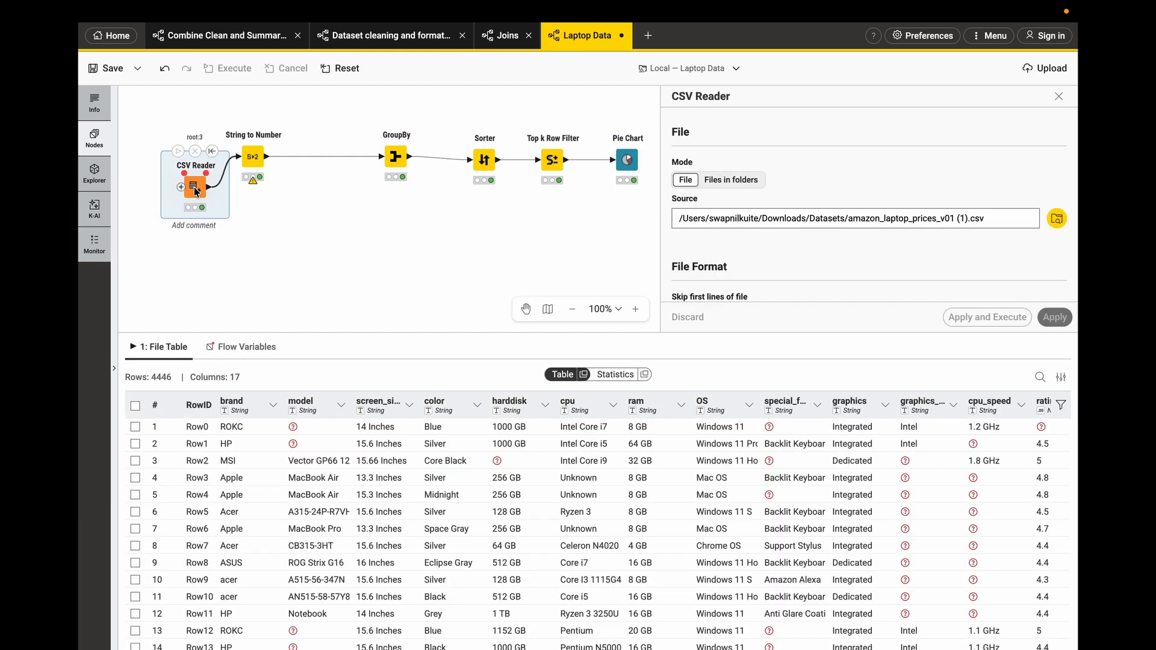
{"action": "left_click", "coordinate": [552, 172]}
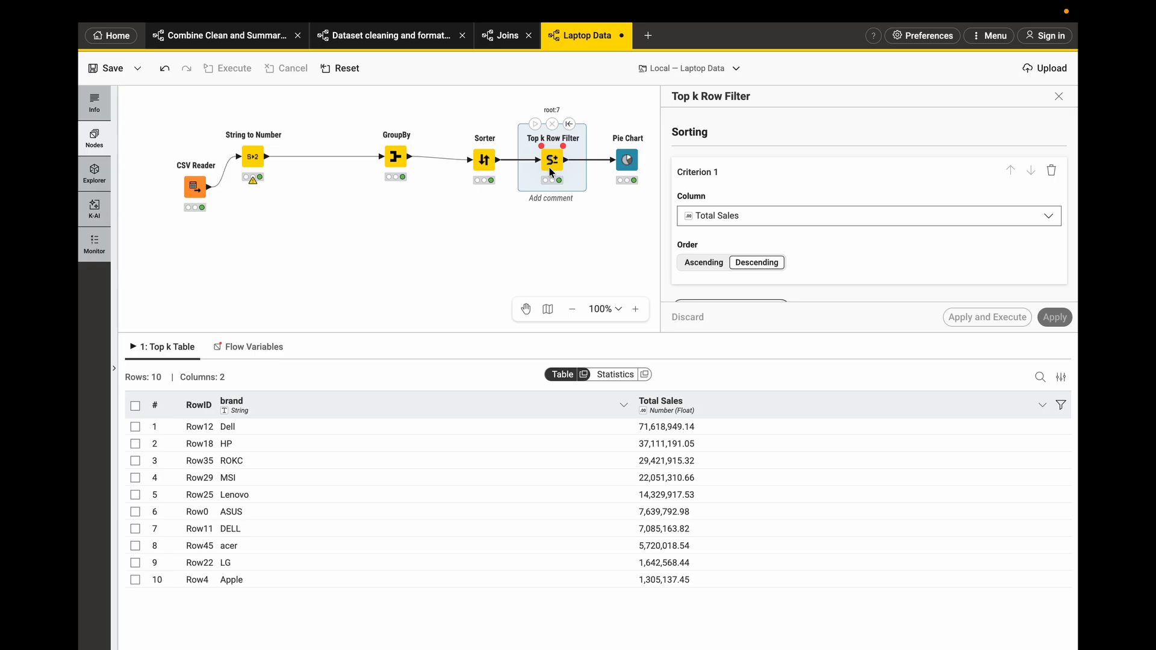
{"action": "left_click", "coordinate": [191, 188]}
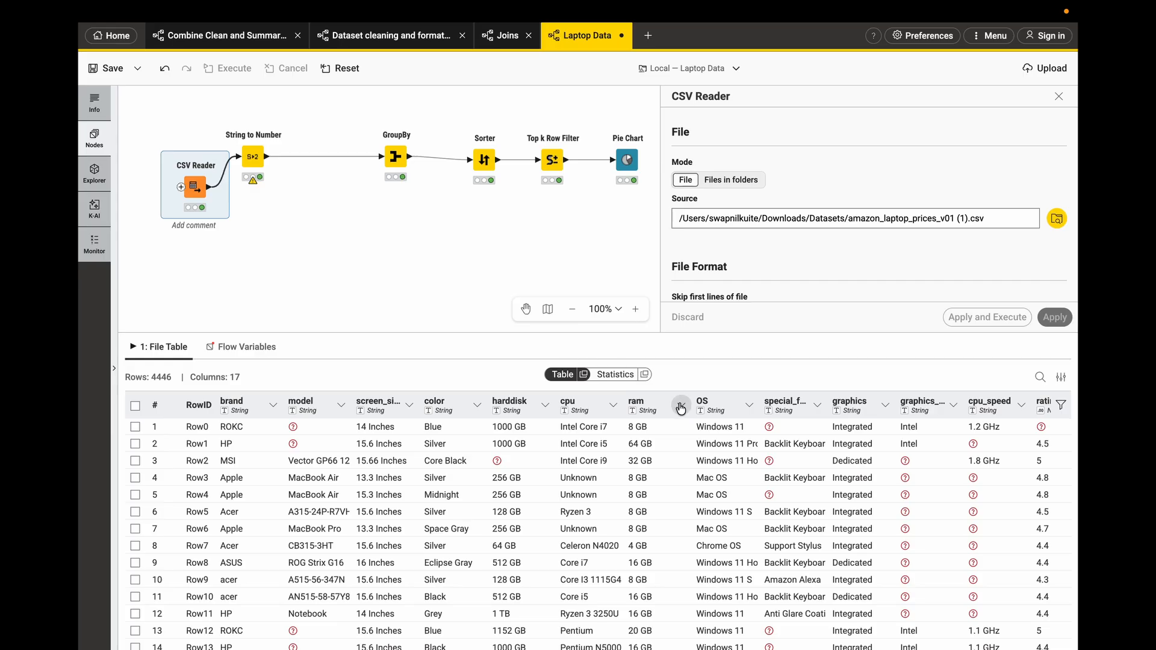
{"action": "scroll", "coordinate": [711, 450], "scroll_direction": "down", "scroll_amount": 1}
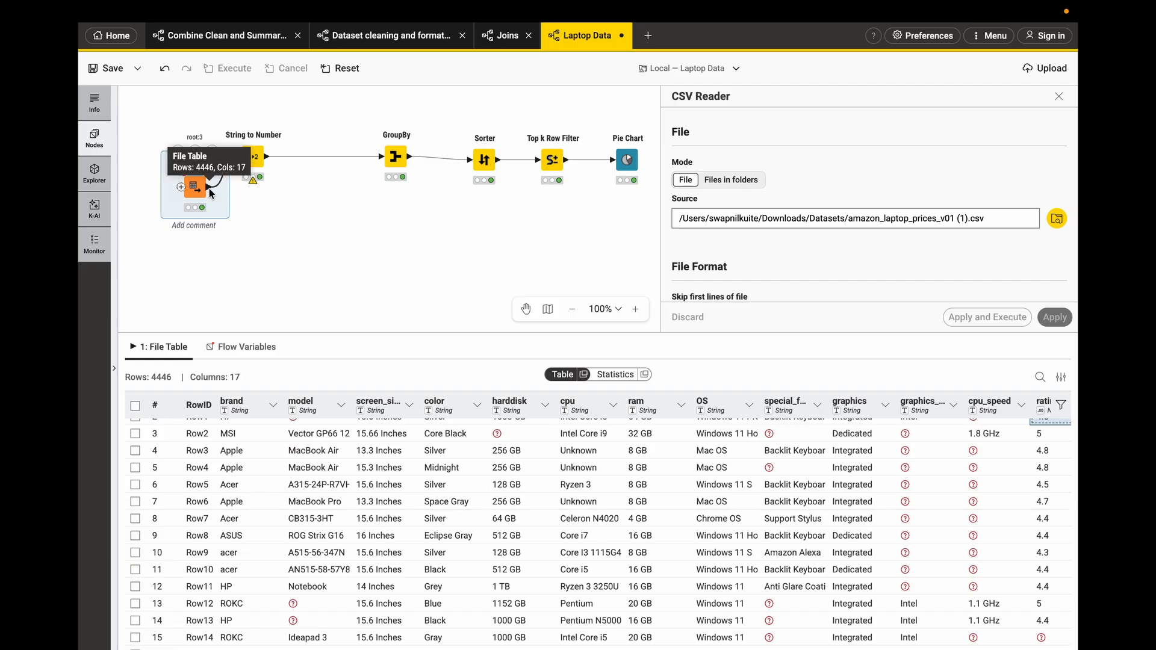
- Add a Row Filter node connected to the CSV Reader's output
{"action": "left_click_drag", "start_coordinate": [210, 189], "coordinate": [268, 244]}
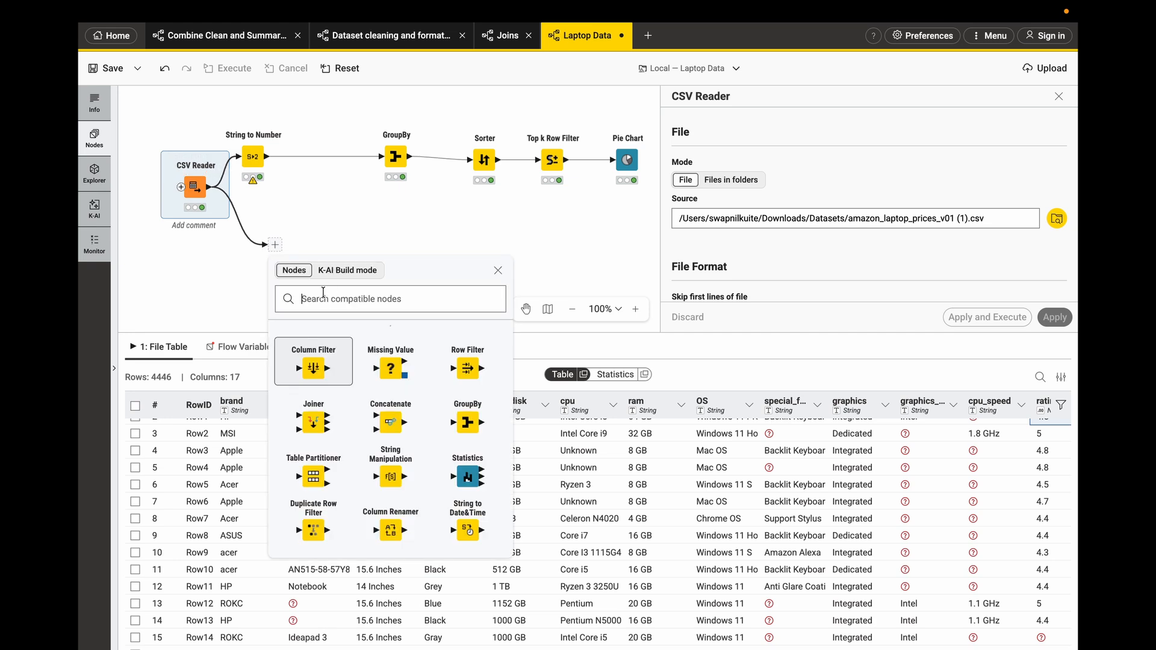
{"action": "type", "text": "row f"}
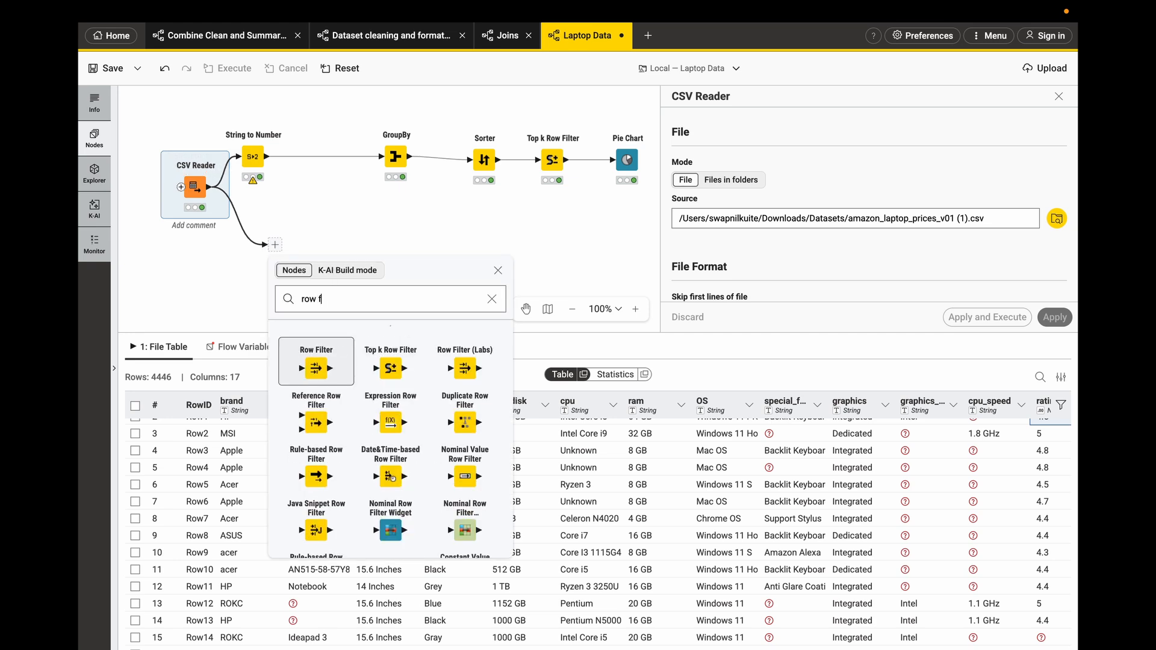
{"action": "type", "text": "ilter"}
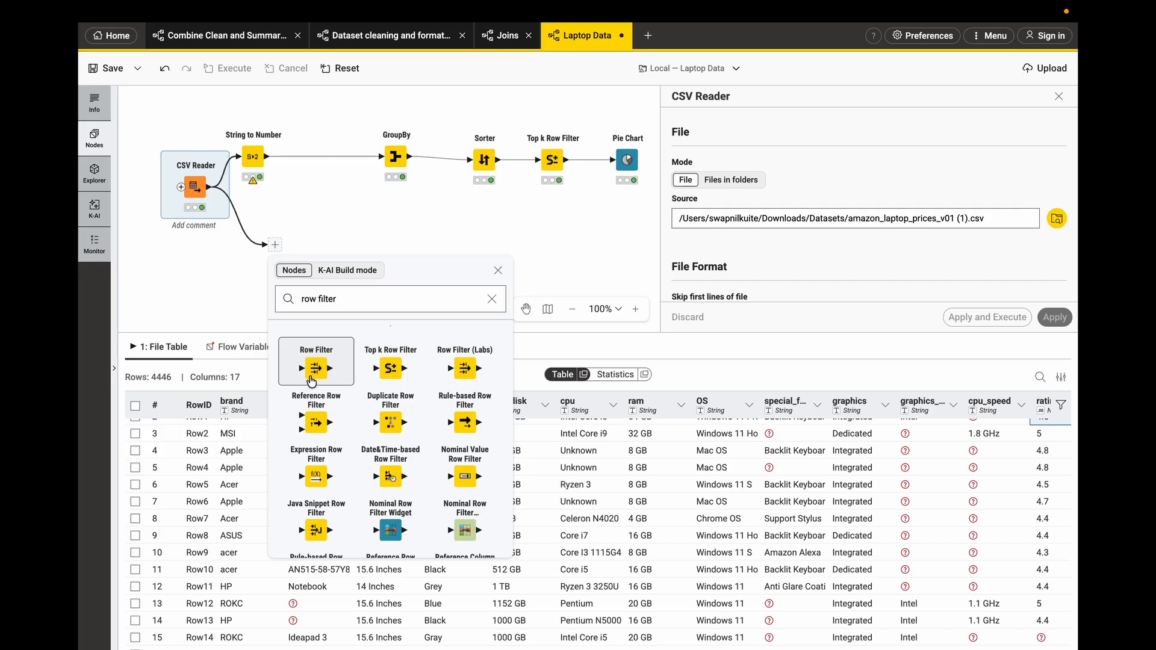
{"action": "left_click", "coordinate": [311, 381]}
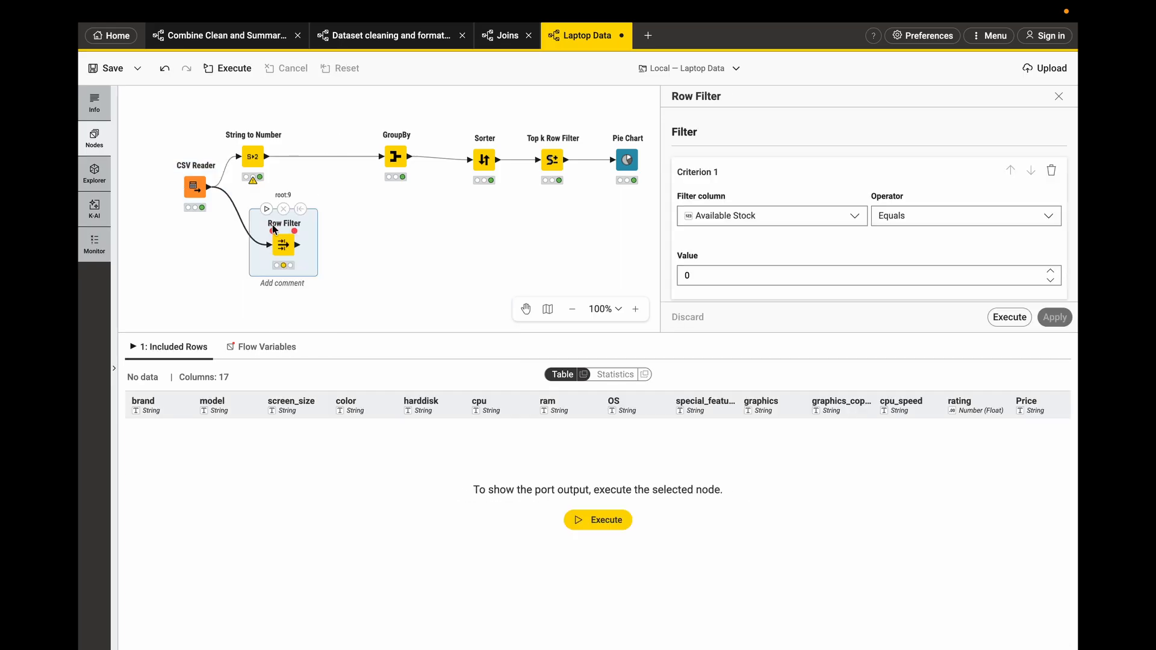
- Configure the Row Filter to keep rows where brand equals Apple, execute it and browse the filtered rows
{"action": "left_click", "coordinate": [806, 217]}
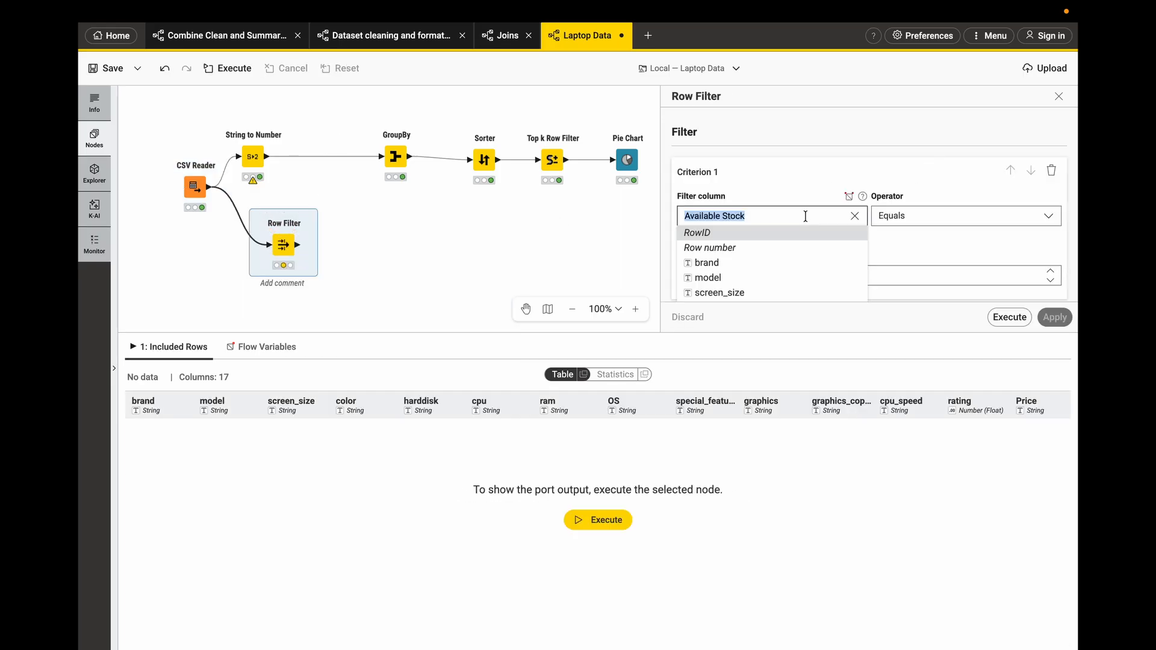
{"action": "left_click", "coordinate": [714, 268]}
{"action": "scroll", "coordinate": [729, 240], "scroll_direction": "down", "scroll_amount": 1}
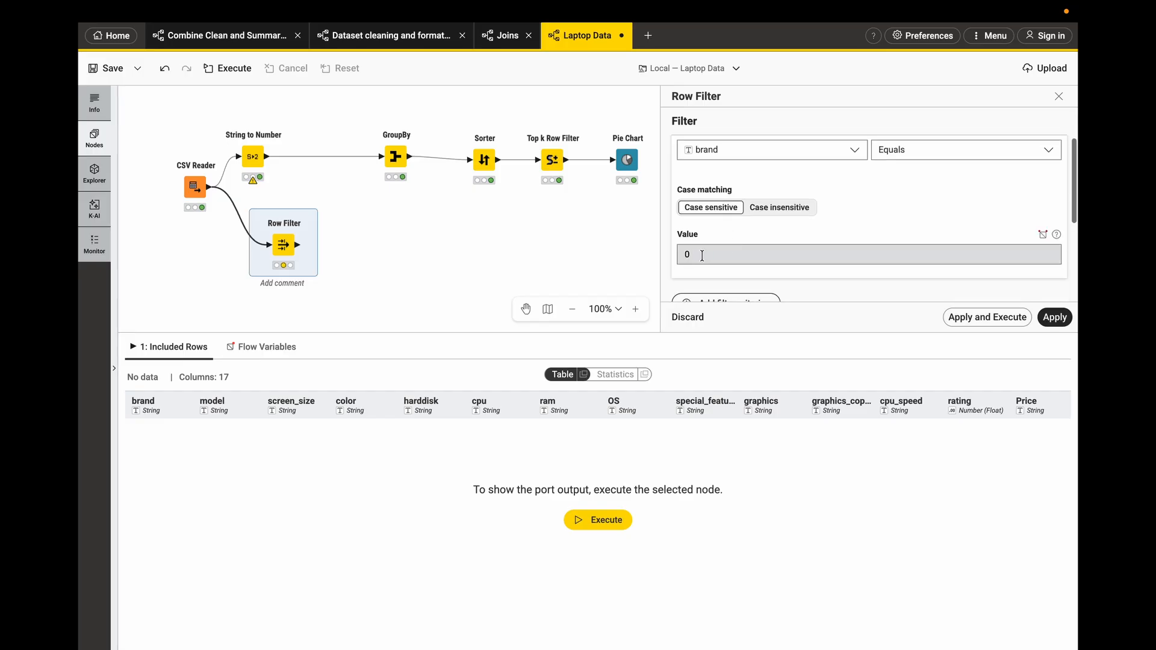
{"action": "left_click", "coordinate": [702, 255]}
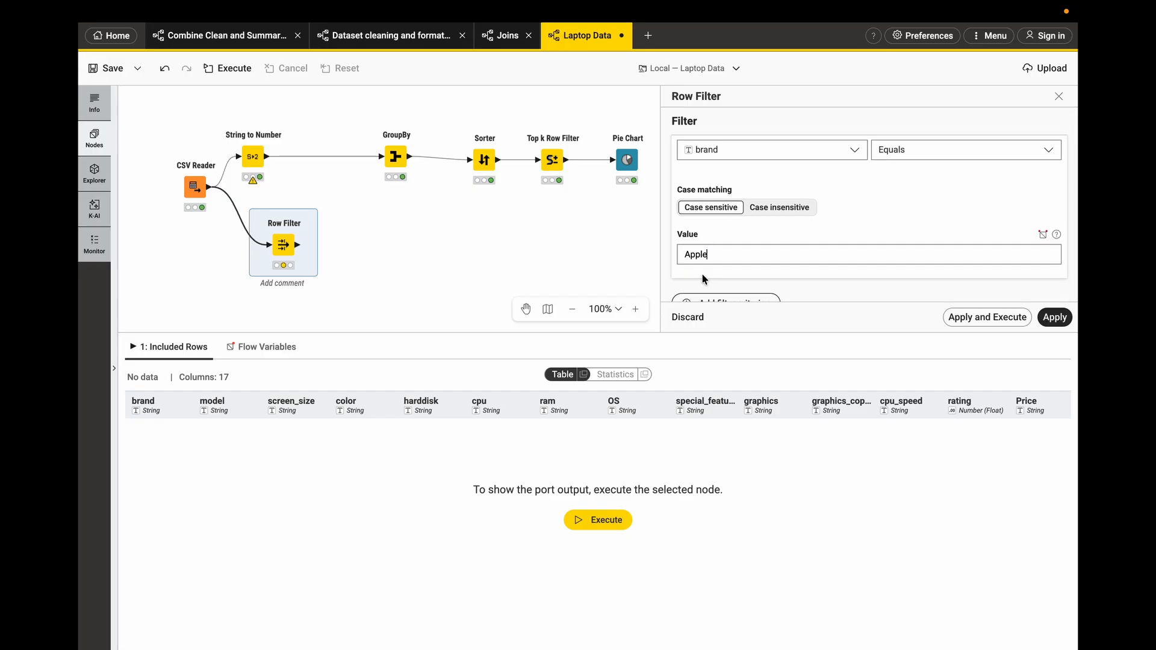
{"action": "left_click", "coordinate": [993, 317]}
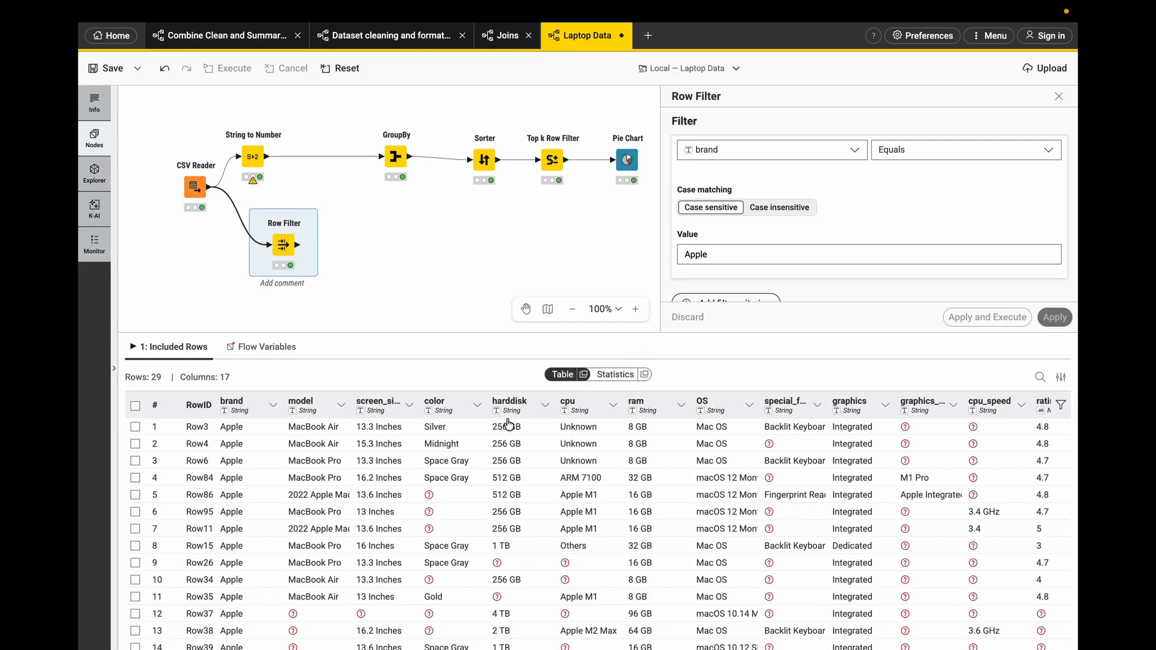
{"action": "scroll", "coordinate": [306, 575], "scroll_direction": "down", "scroll_amount": 1}
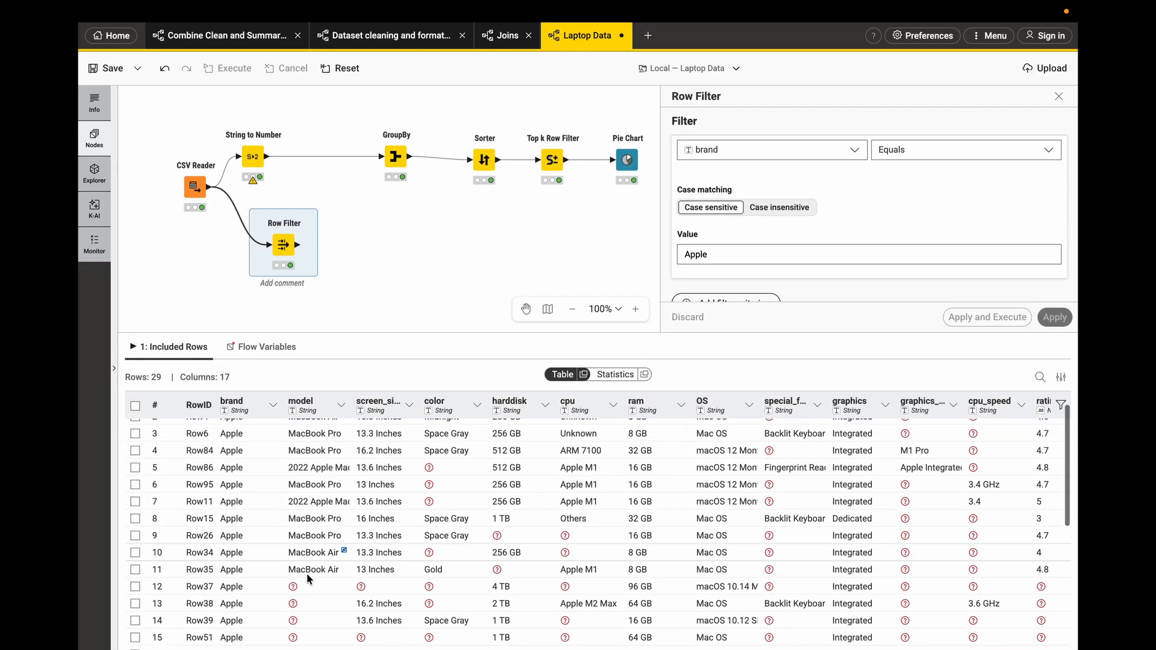
{"action": "scroll", "coordinate": [306, 573], "scroll_direction": "up", "scroll_amount": 1}
{"action": "scroll", "coordinate": [397, 507], "scroll_direction": "right", "scroll_amount": 1}
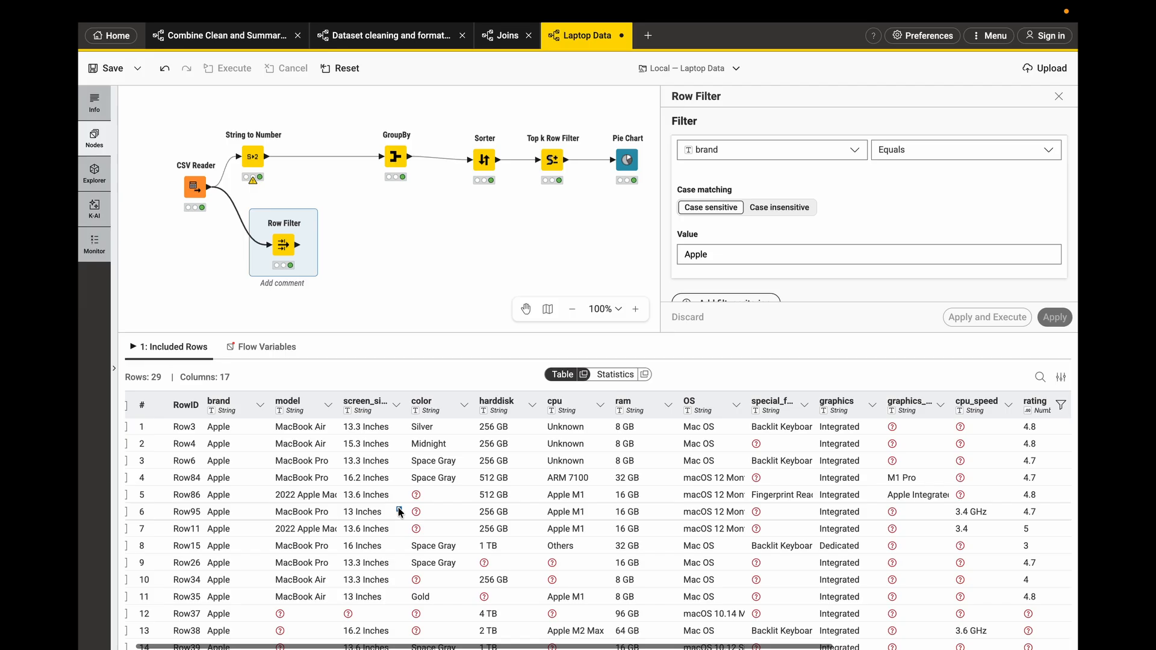
{"action": "scroll", "coordinate": [398, 510], "scroll_direction": "left", "scroll_amount": 1}
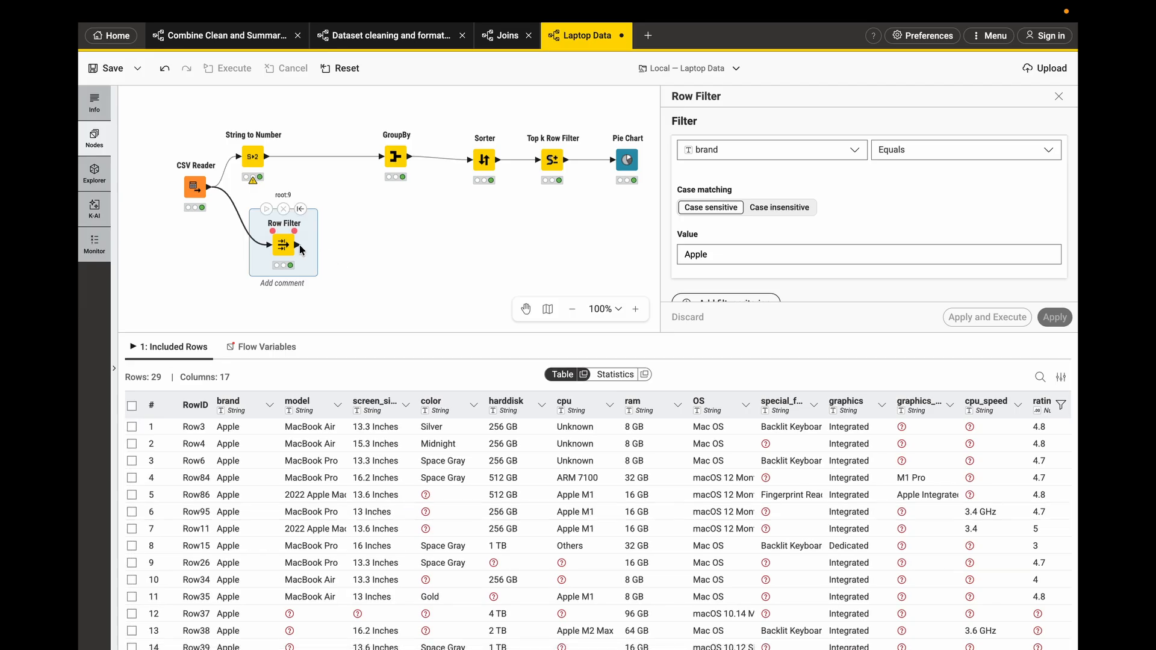
- Add a GroupBy node after the Row Filter, group by brand and OS with Keep original name(s) naming, and execute it
{"action": "left_click_drag", "start_coordinate": [299, 244], "coordinate": [346, 250]}
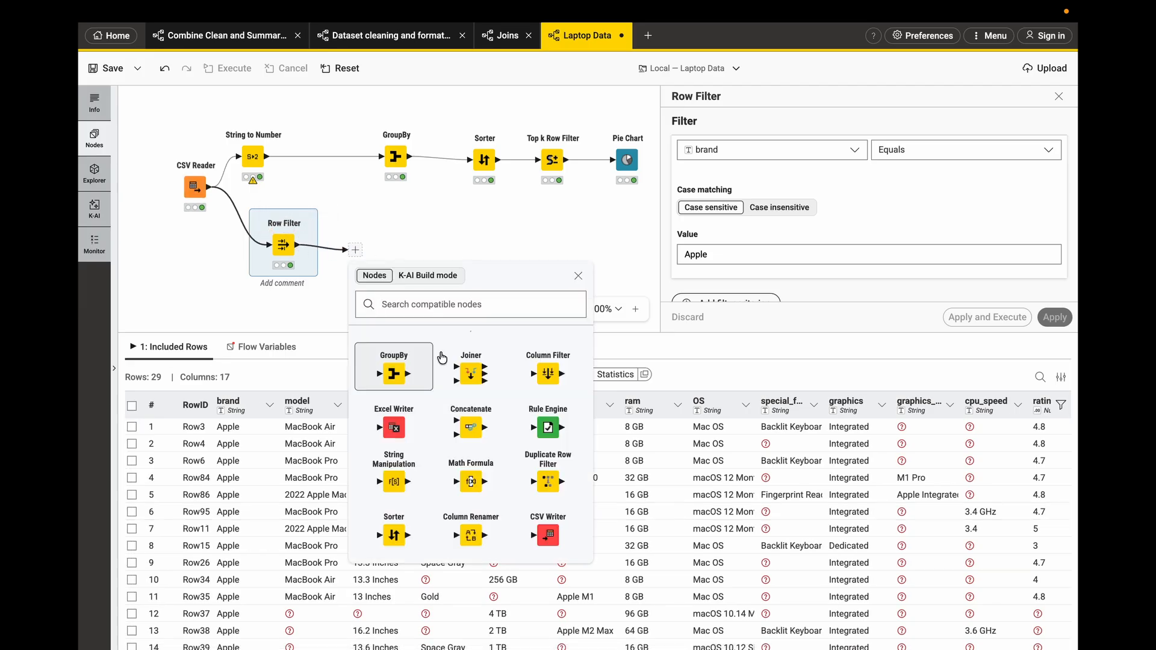
{"action": "left_click", "coordinate": [404, 371]}
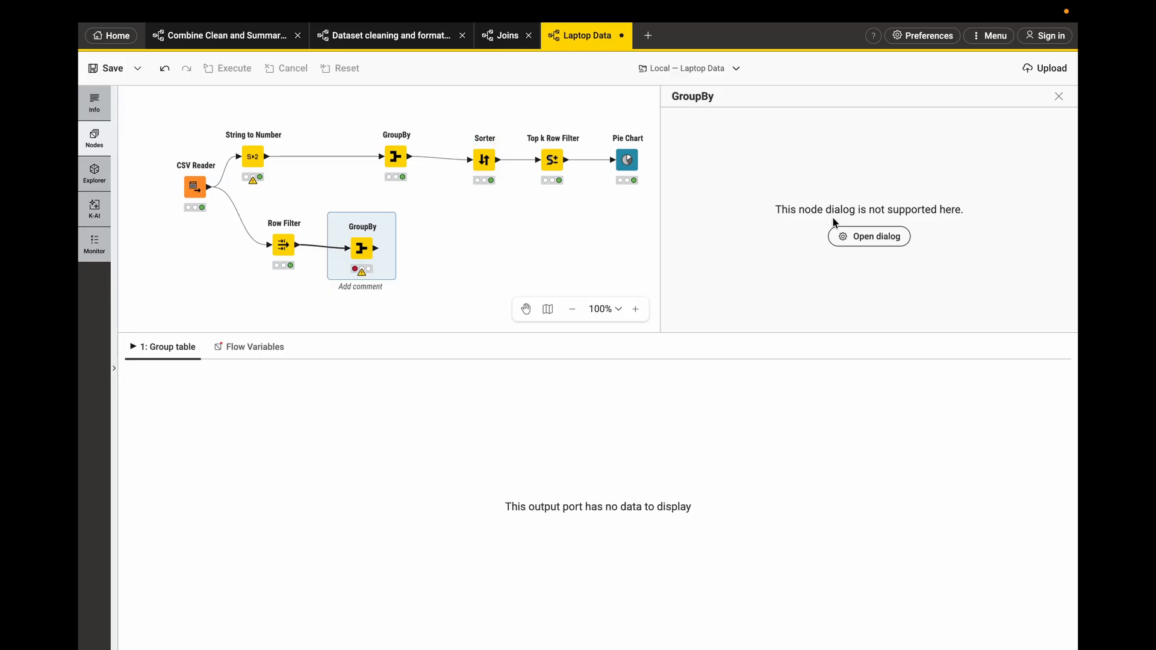
{"action": "left_click", "coordinate": [842, 236]}
{"action": "double_click", "coordinate": [352, 248]}
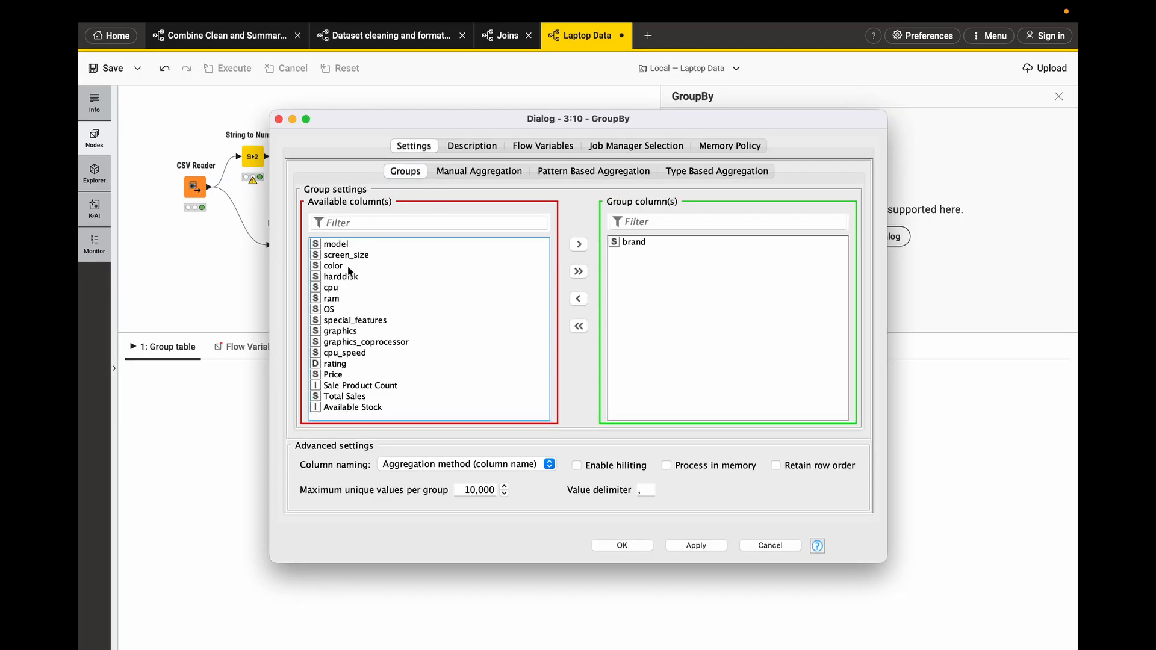
{"action": "left_click", "coordinate": [356, 223]}
{"action": "type", "text": "os"}
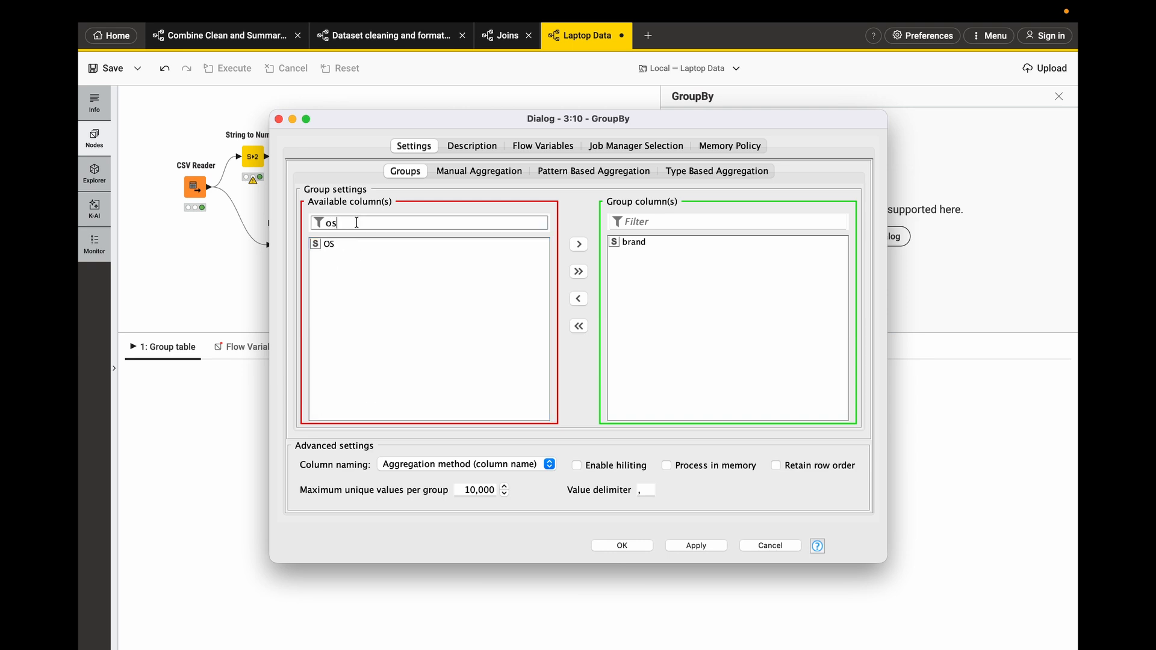
{"action": "left_click", "coordinate": [339, 243]}
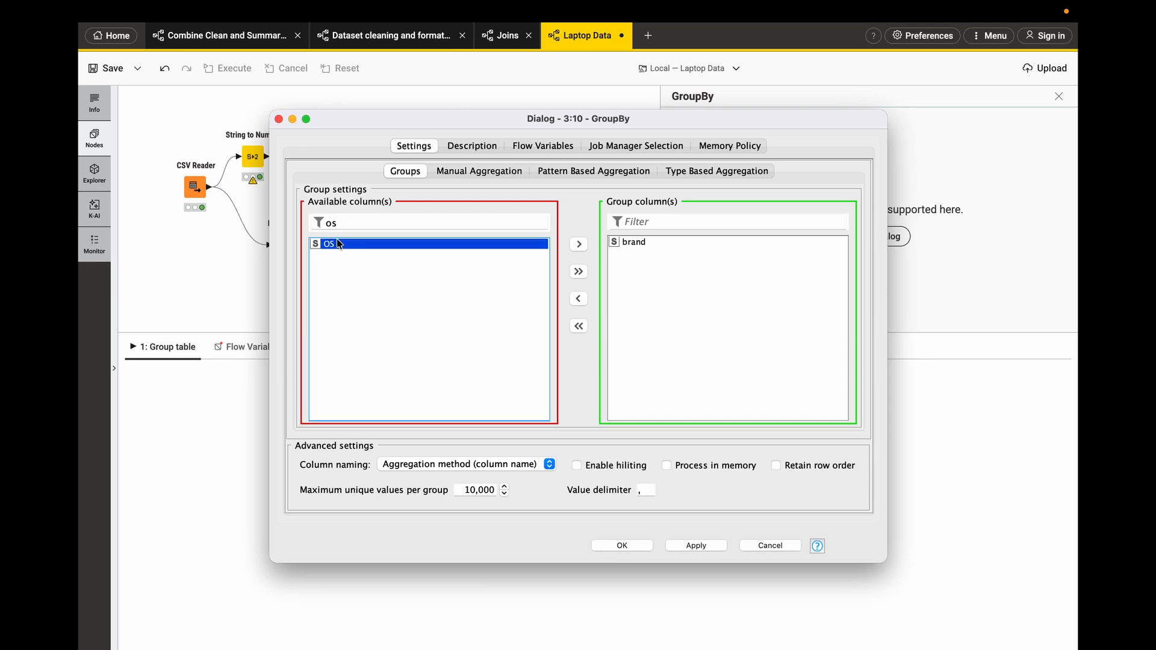
{"action": "left_click", "coordinate": [578, 244]}
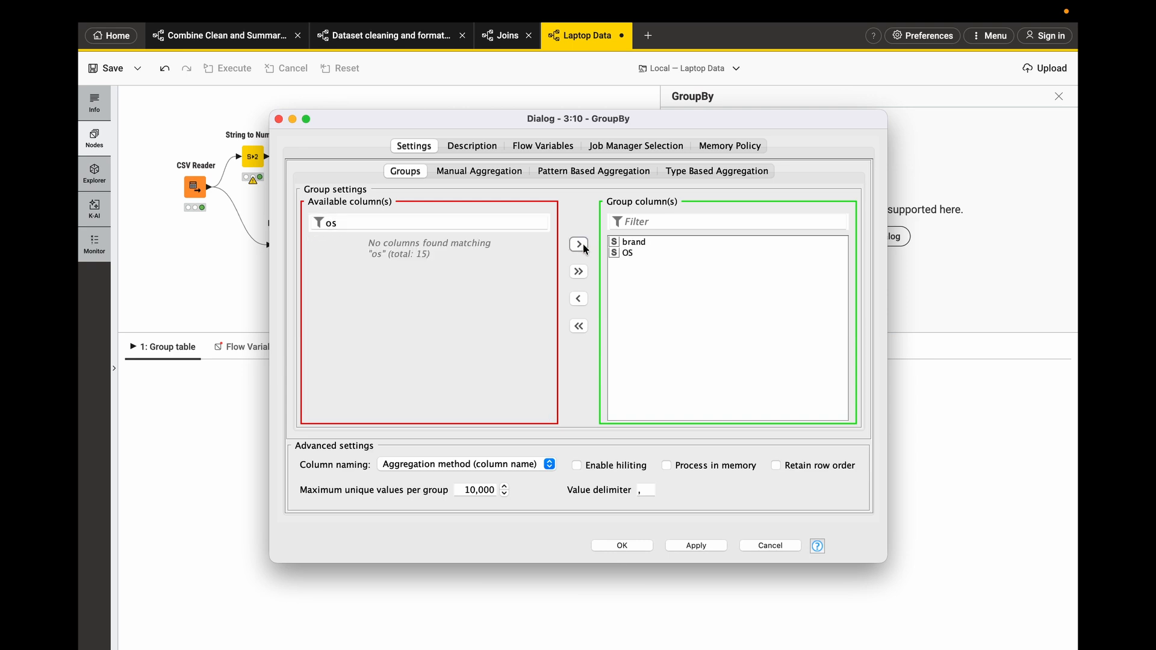
{"action": "left_click", "coordinate": [529, 464]}
{"action": "left_click", "coordinate": [416, 451]}
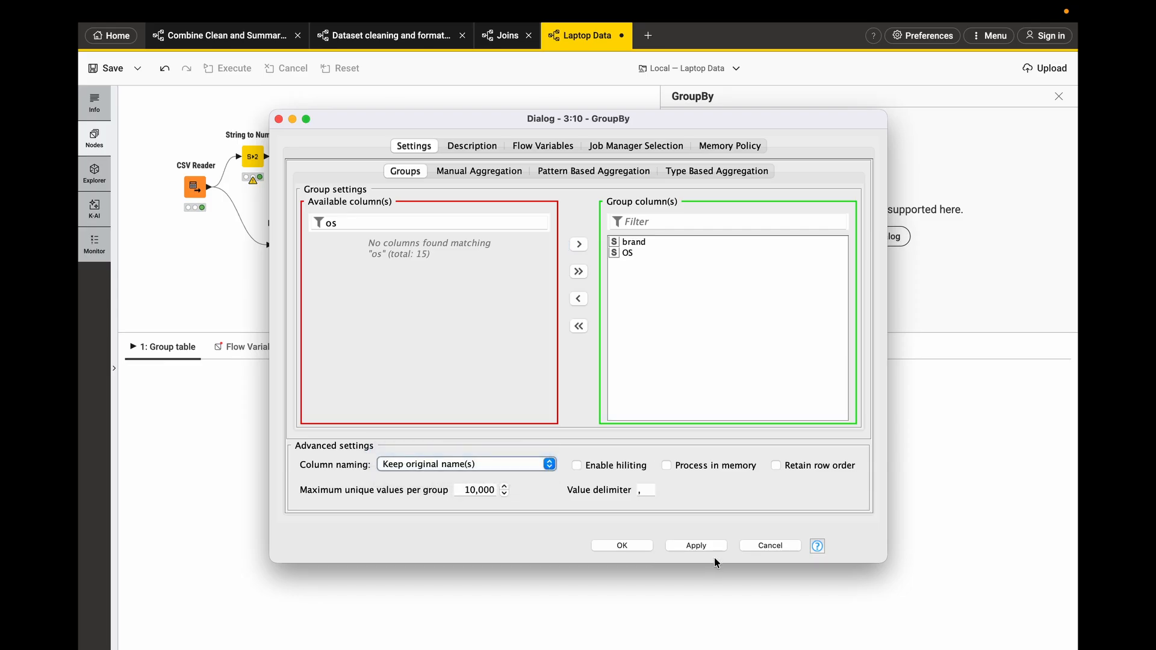
{"action": "left_click", "coordinate": [698, 546]}
{"action": "left_click", "coordinate": [620, 546]}
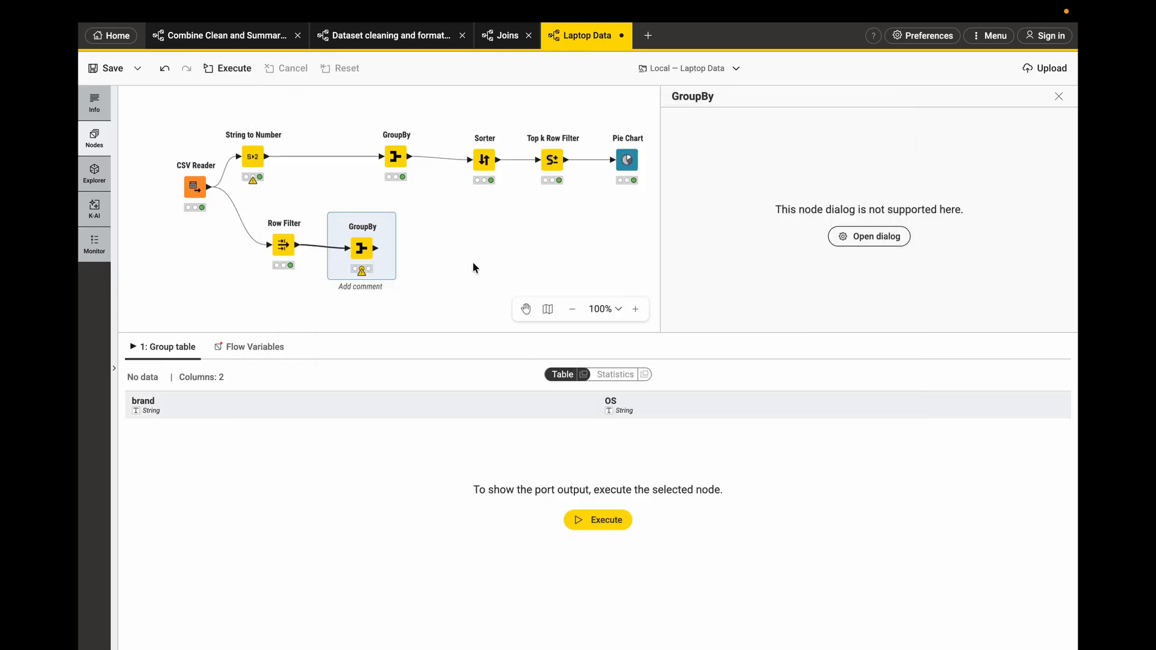
{"action": "left_click", "coordinate": [346, 213]}
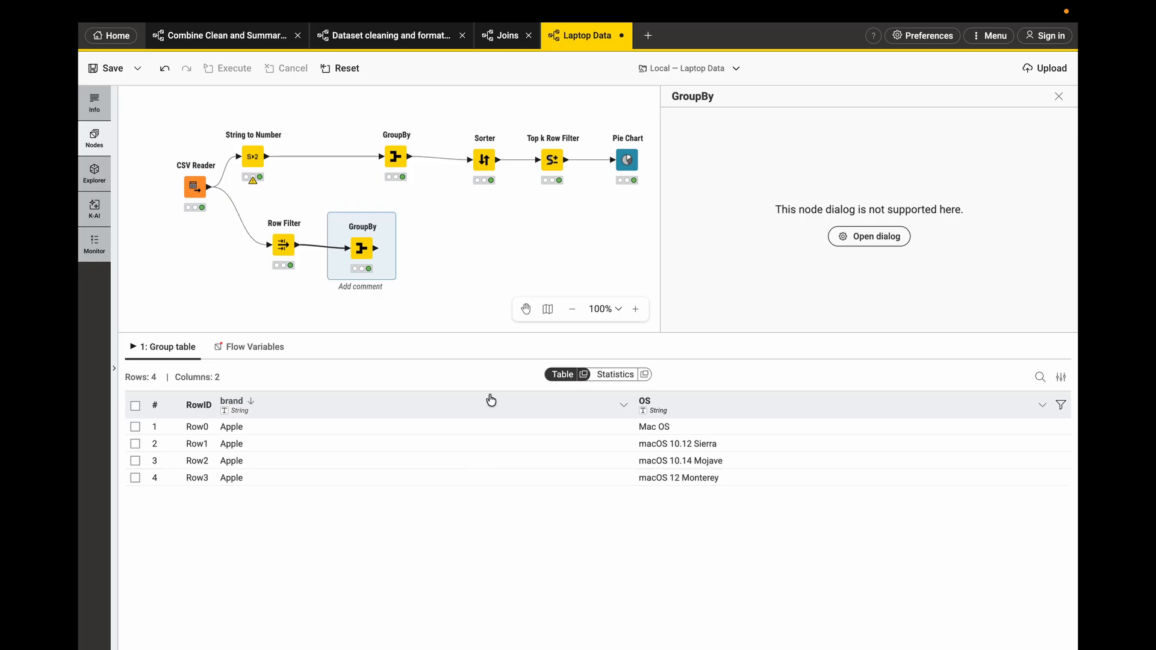
- Delete the Row Filter node so the GroupBy reads directly from the CSV Reader
{"action": "left_click", "coordinate": [281, 246]}
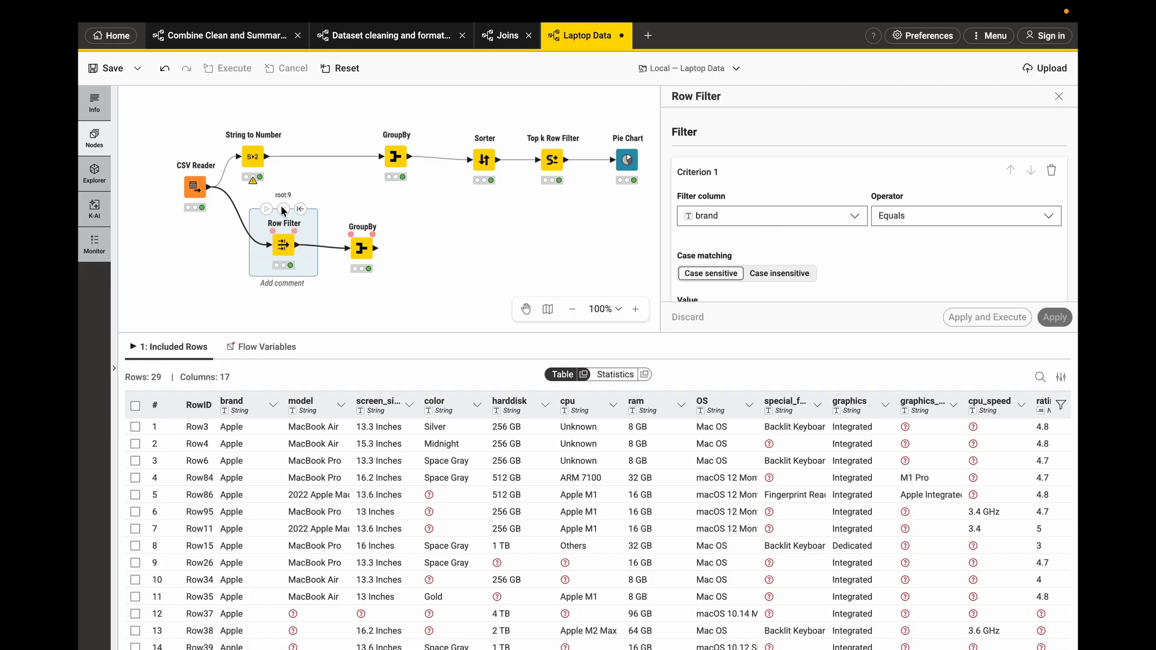
{"action": "left_click_drag", "start_coordinate": [208, 188], "coordinate": [263, 258]}
{"action": "key", "text": "Delete"}
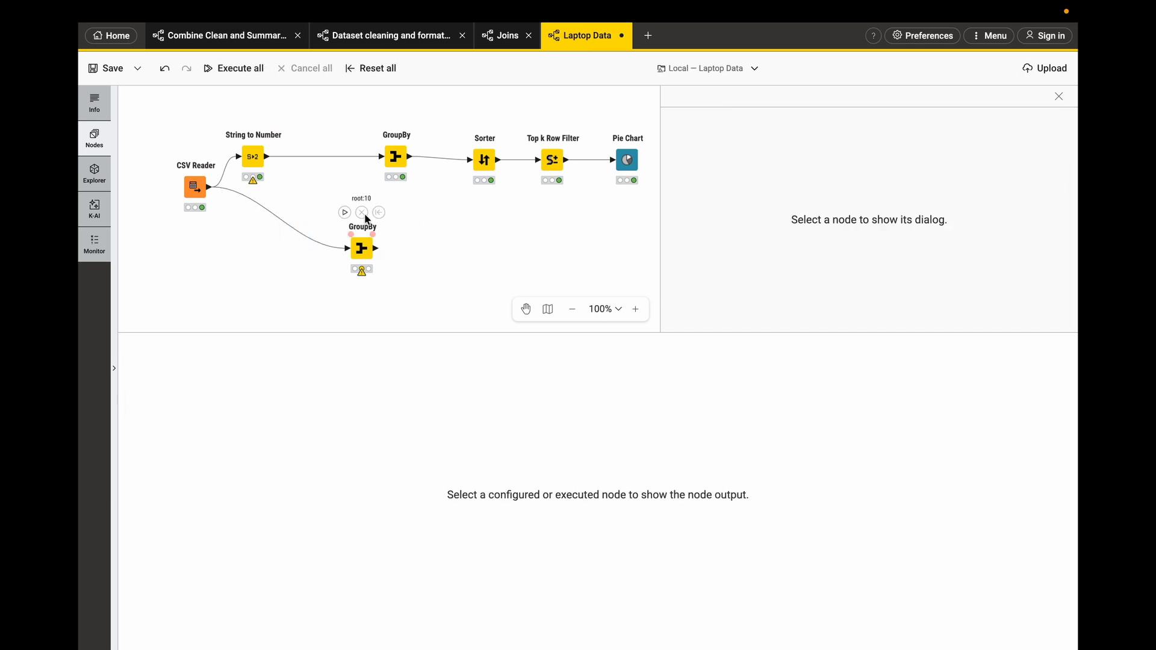
- Execute the GroupBy node, reposition it on the canvas and review its brand and OS groups
{"action": "left_click", "coordinate": [345, 212]}
{"action": "left_click_drag", "start_coordinate": [360, 248], "coordinate": [281, 244]}
{"action": "scroll", "coordinate": [382, 541], "scroll_direction": "down", "scroll_amount": 4}
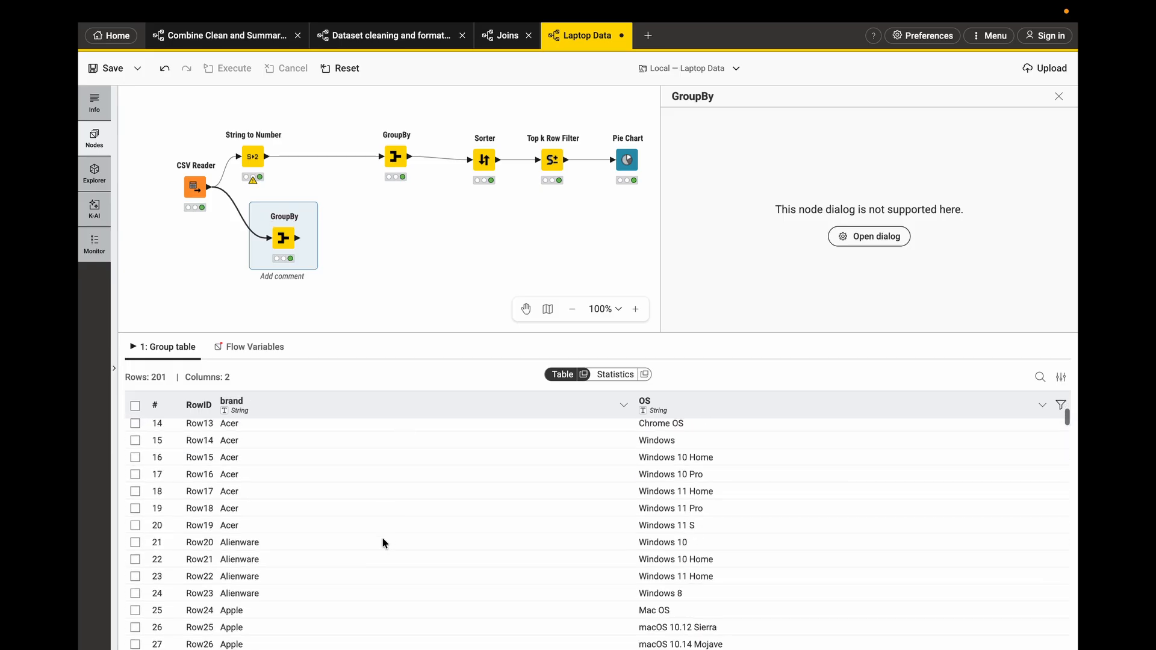
{"action": "scroll", "coordinate": [381, 542], "scroll_direction": "up", "scroll_amount": 4}
{"action": "scroll", "coordinate": [458, 568], "scroll_direction": "down", "scroll_amount": 3}
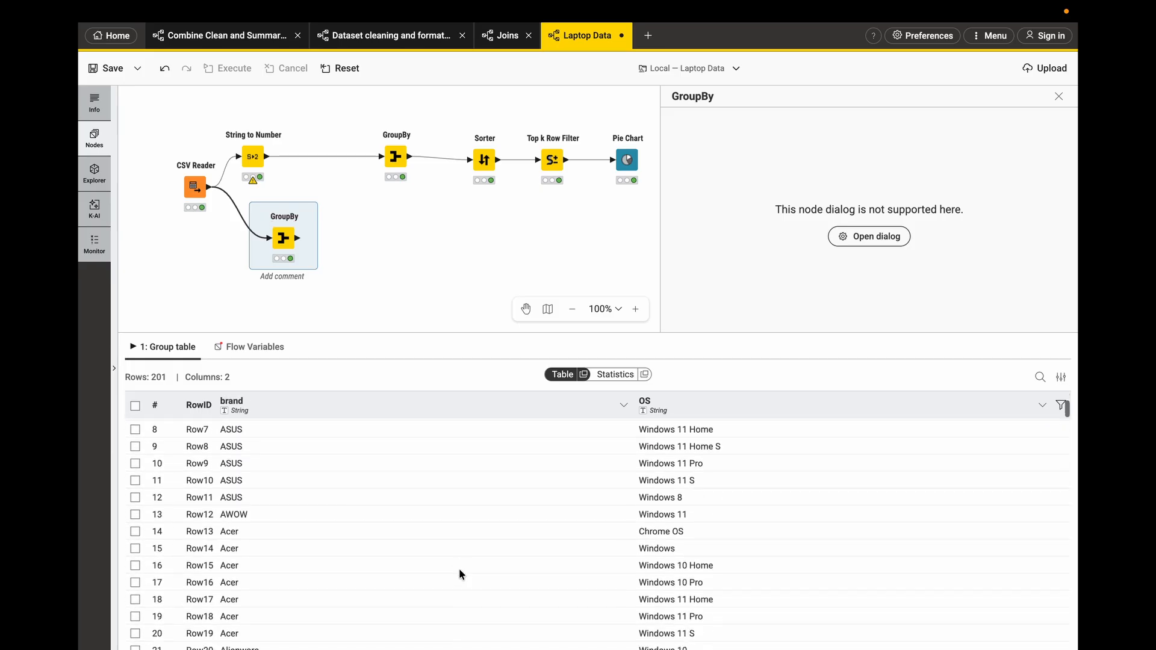
{"action": "scroll", "coordinate": [458, 569], "scroll_direction": "down", "scroll_amount": 3}
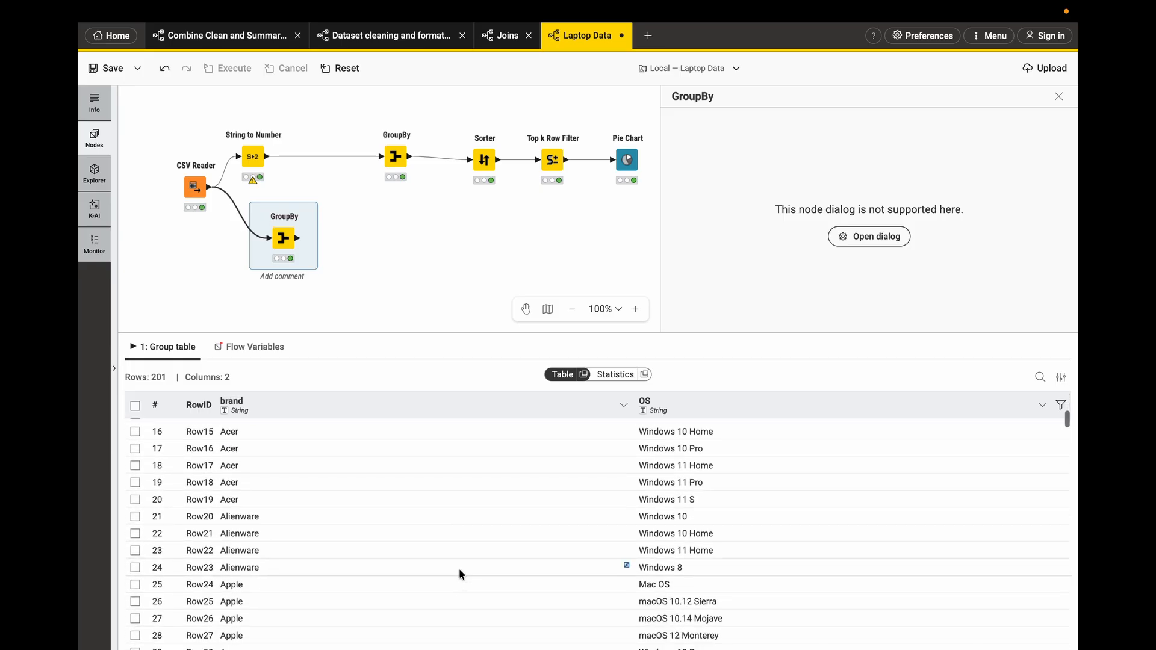
{"action": "scroll", "coordinate": [458, 568], "scroll_direction": "down", "scroll_amount": 6}
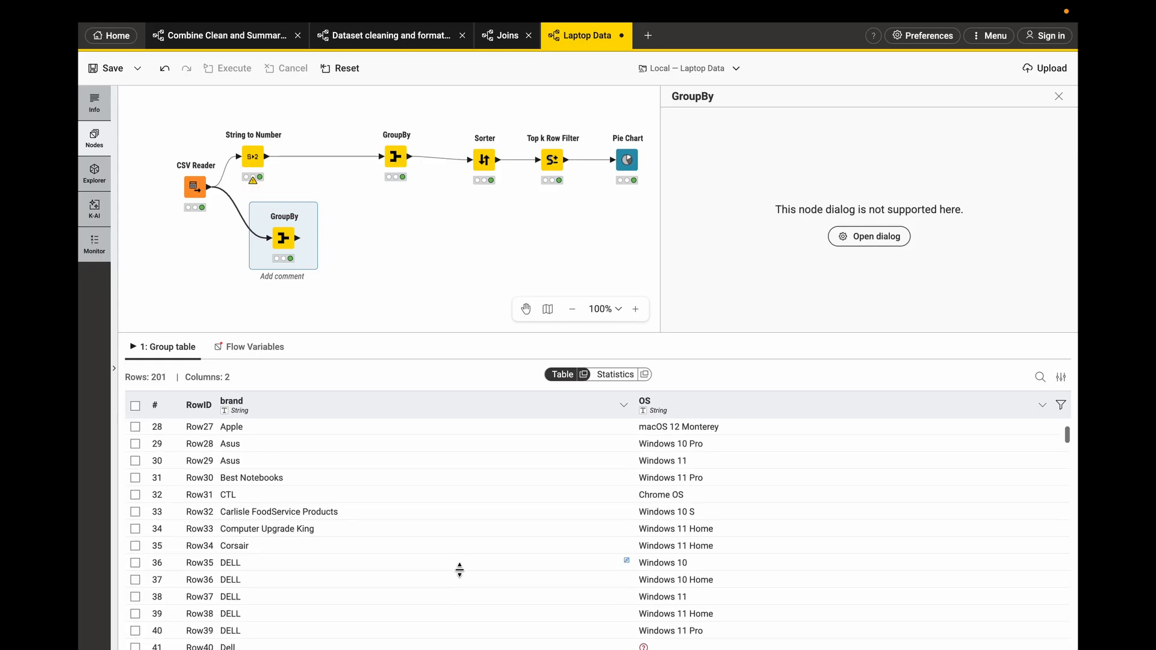
{"action": "scroll", "coordinate": [459, 569], "scroll_direction": "down", "scroll_amount": 6}
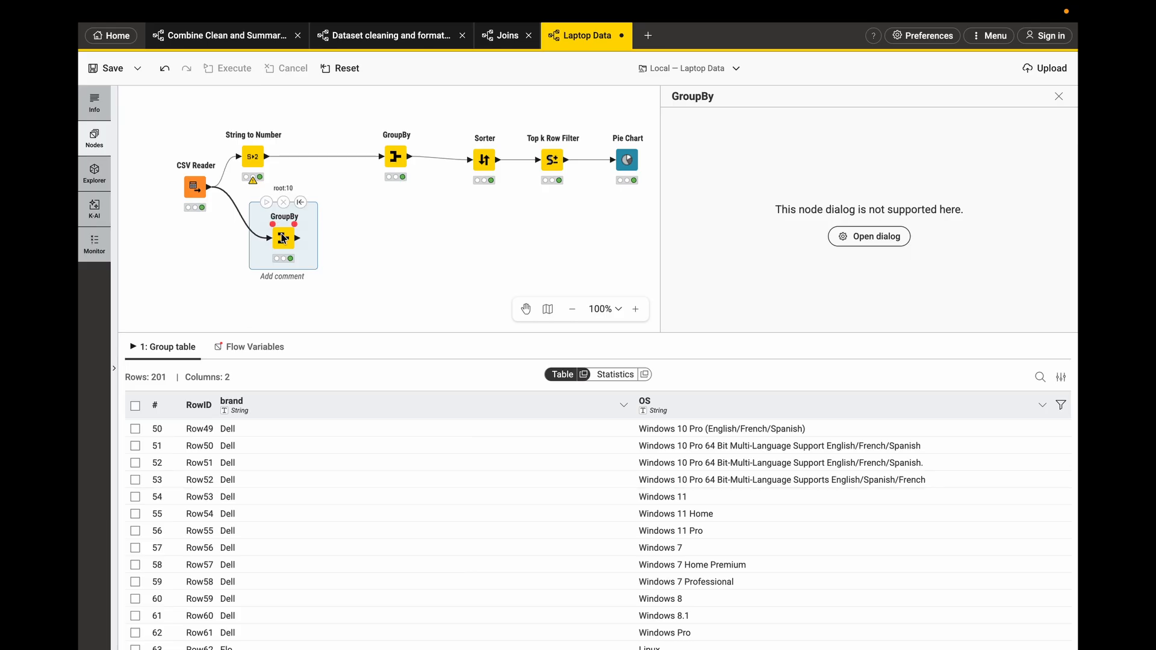
{"action": "left_click_drag", "start_coordinate": [285, 236], "coordinate": [354, 215]}
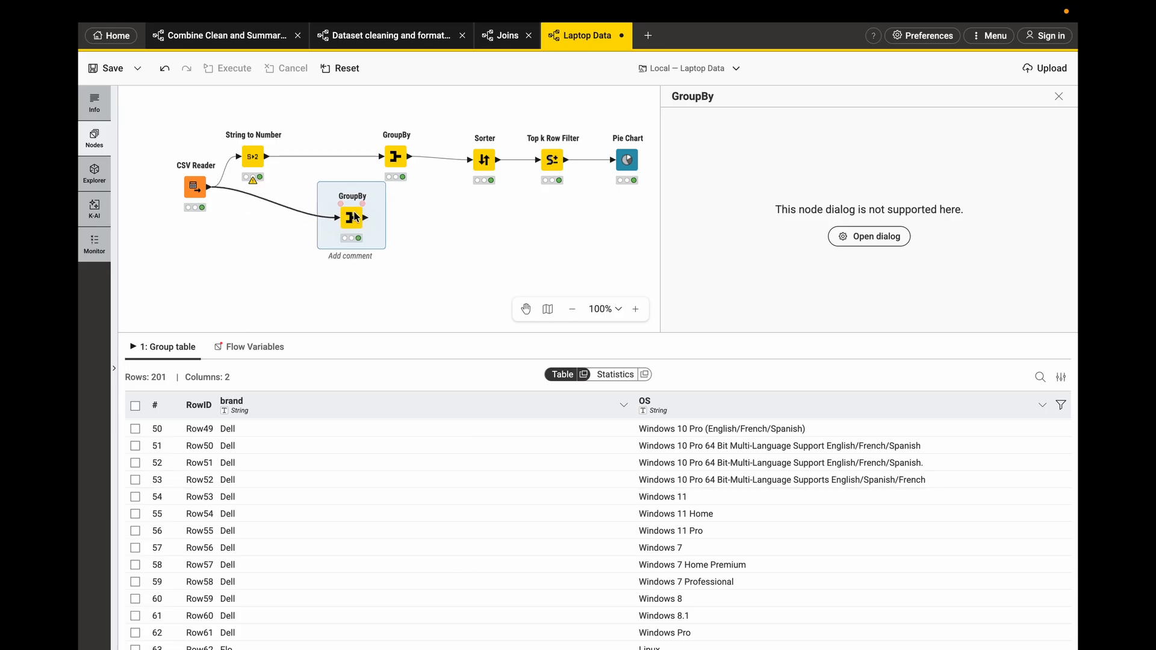
- Inspect the CSV Reader's output table columns
{"action": "left_click", "coordinate": [194, 187]}
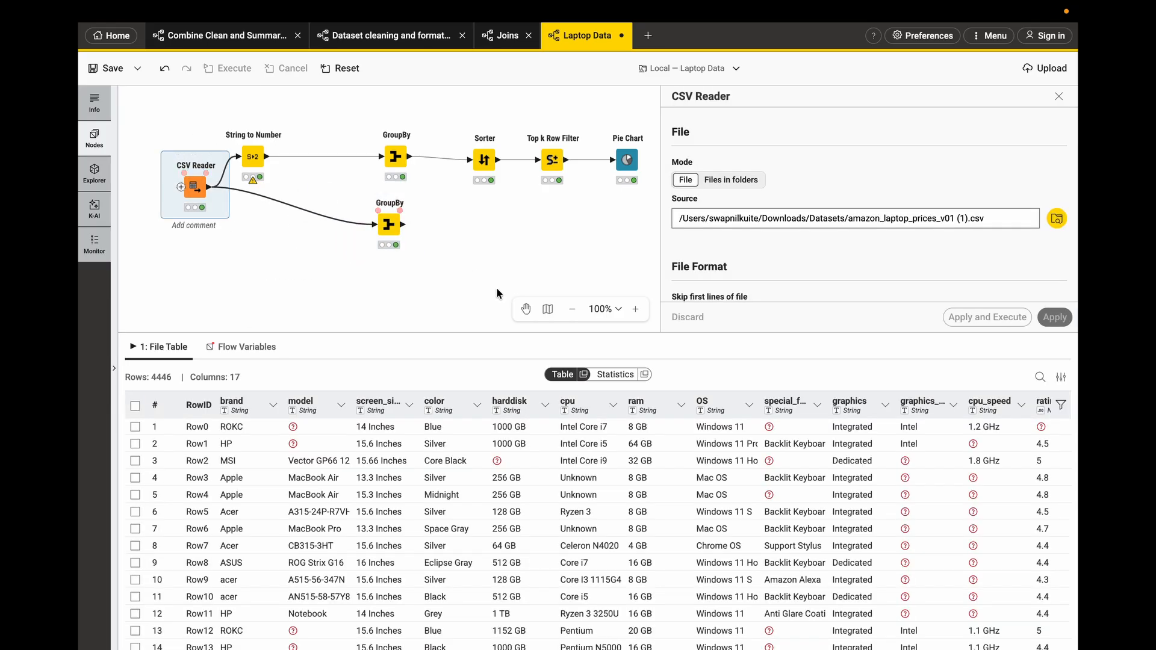
{"action": "scroll", "coordinate": [698, 504], "scroll_direction": "right", "scroll_amount": 6}
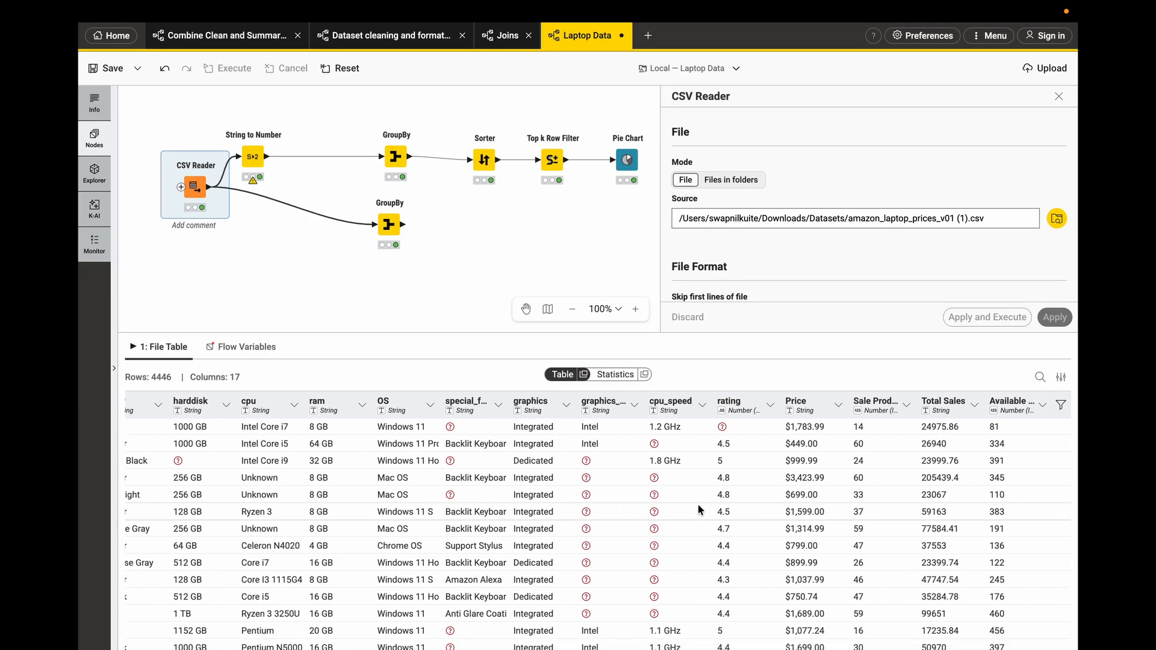
{"action": "scroll", "coordinate": [699, 510], "scroll_direction": "left", "scroll_amount": 6}
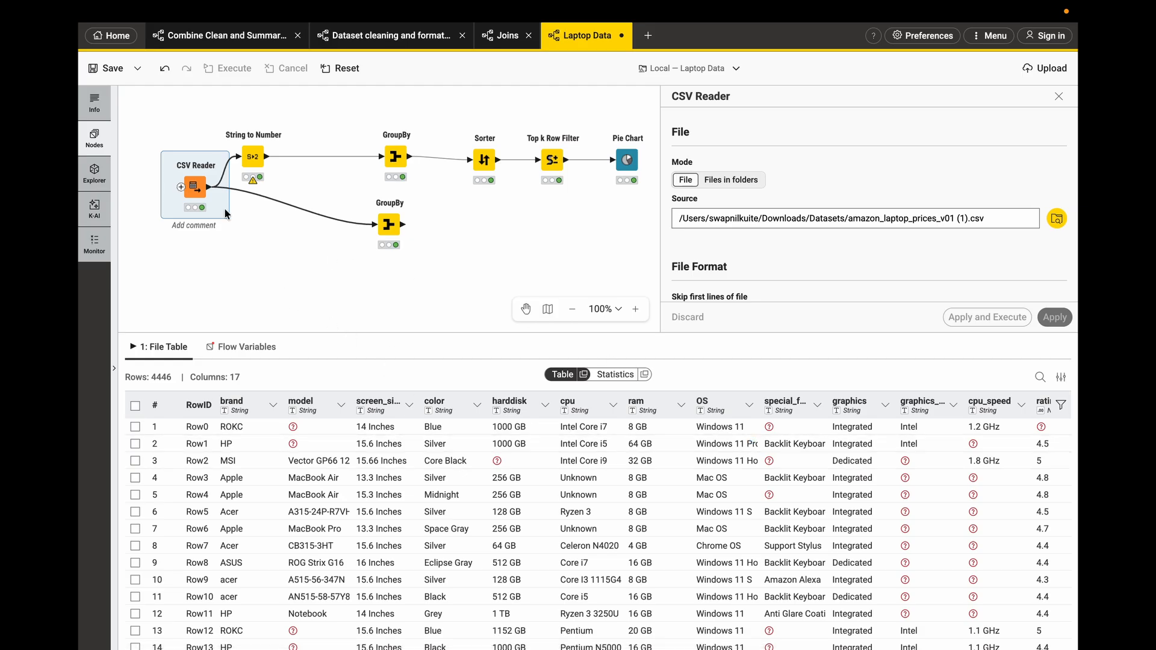
{"action": "left_click", "coordinate": [216, 188]}
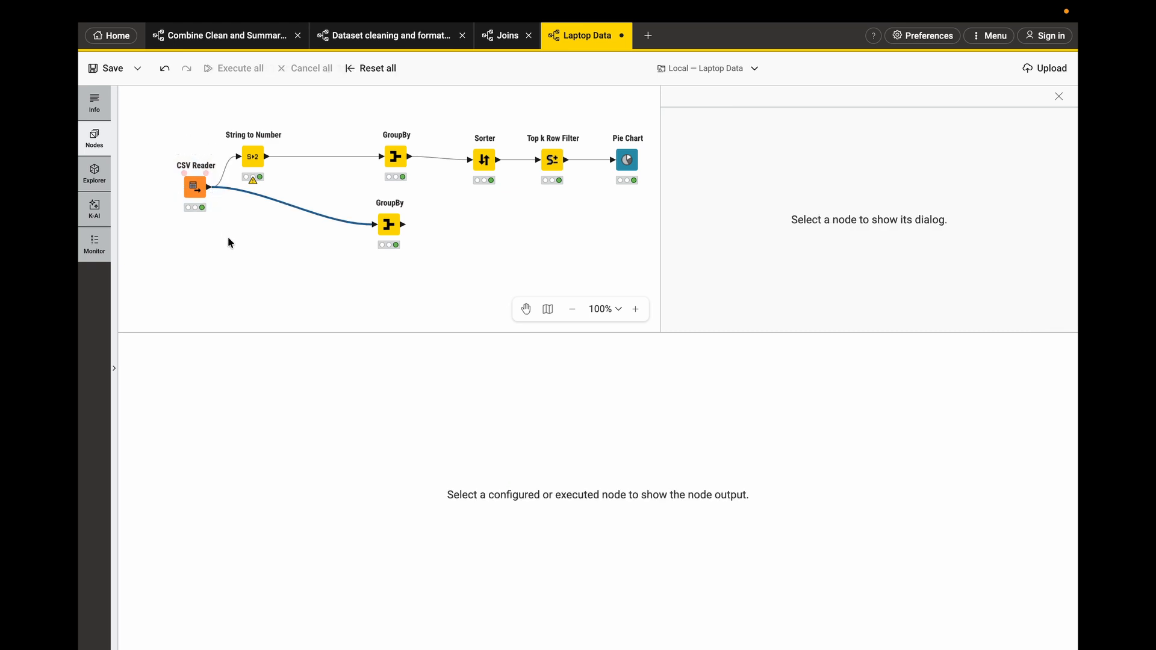
- Add a GroupBy node connected to the CSV Reader's output
{"action": "left_click_drag", "start_coordinate": [209, 189], "coordinate": [244, 266]}
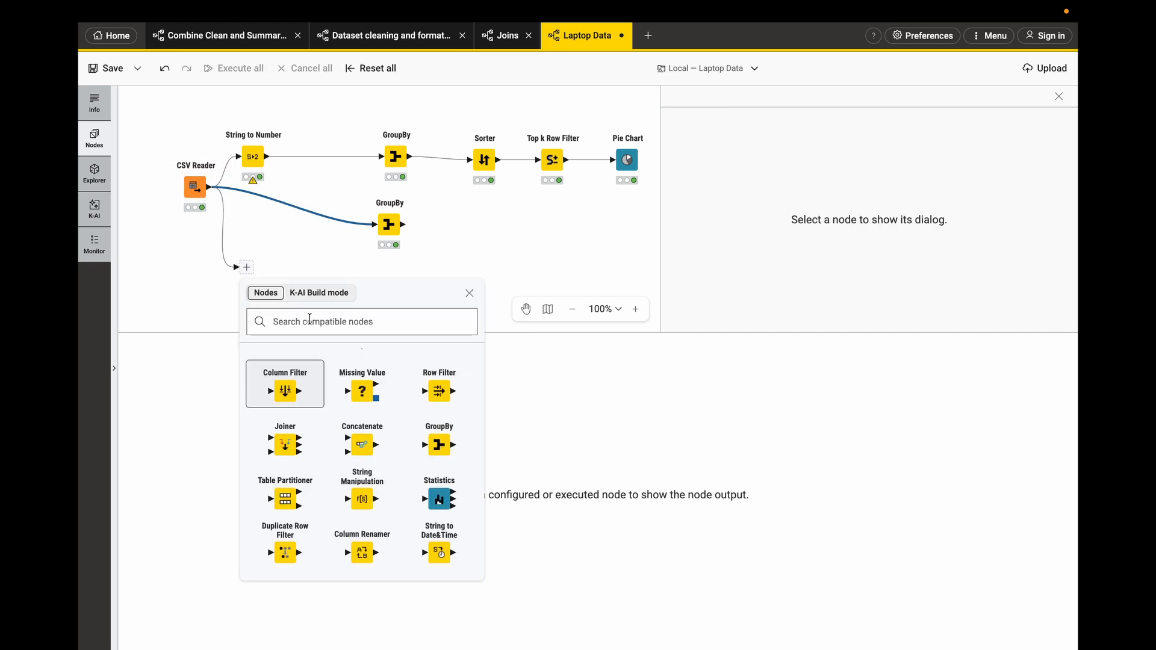
{"action": "type", "text": "group"}
{"action": "left_click", "coordinate": [286, 394]}
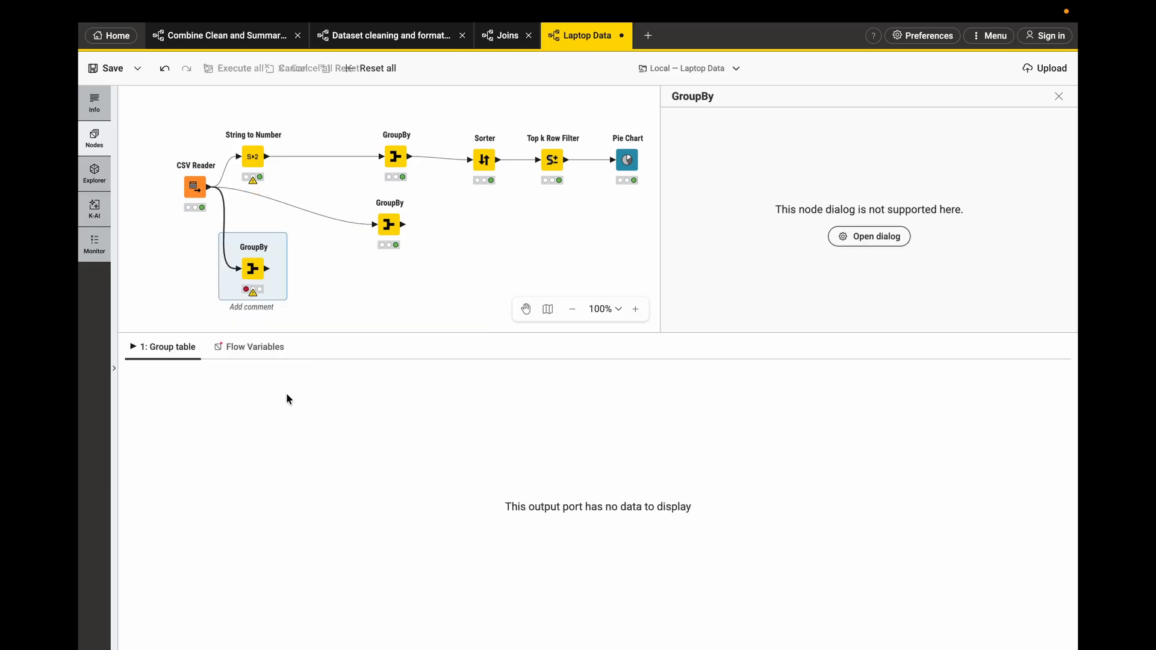
{"action": "left_click", "coordinate": [861, 239]}
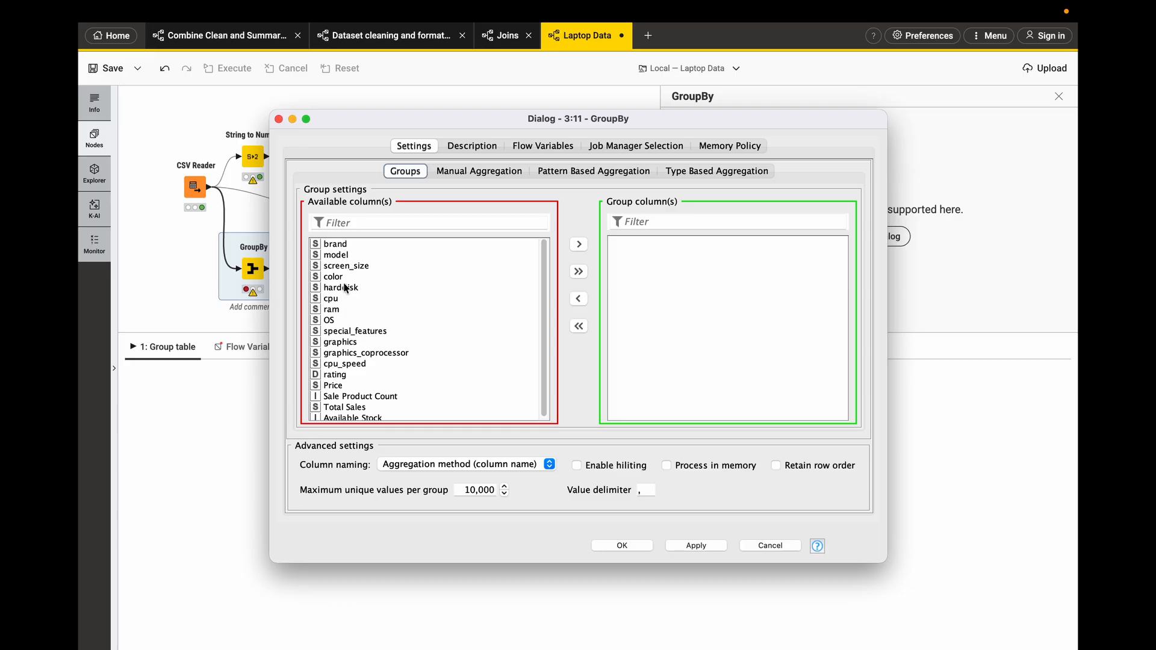
{"action": "double_click", "coordinate": [334, 320]}
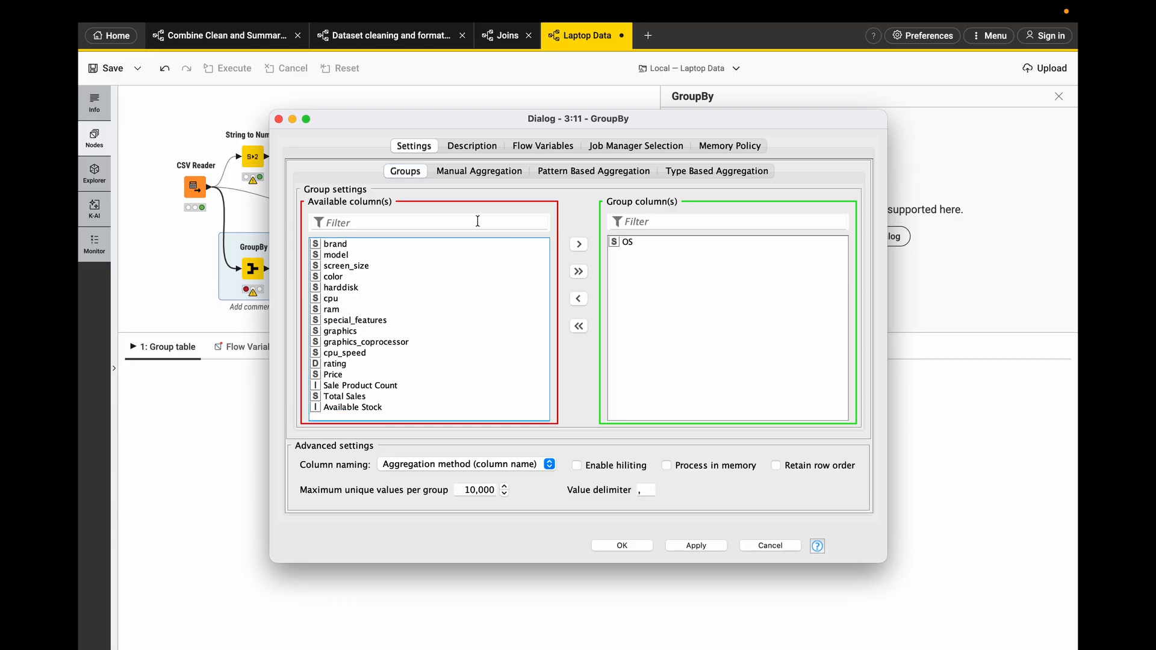
{"action": "left_click", "coordinate": [468, 175]}
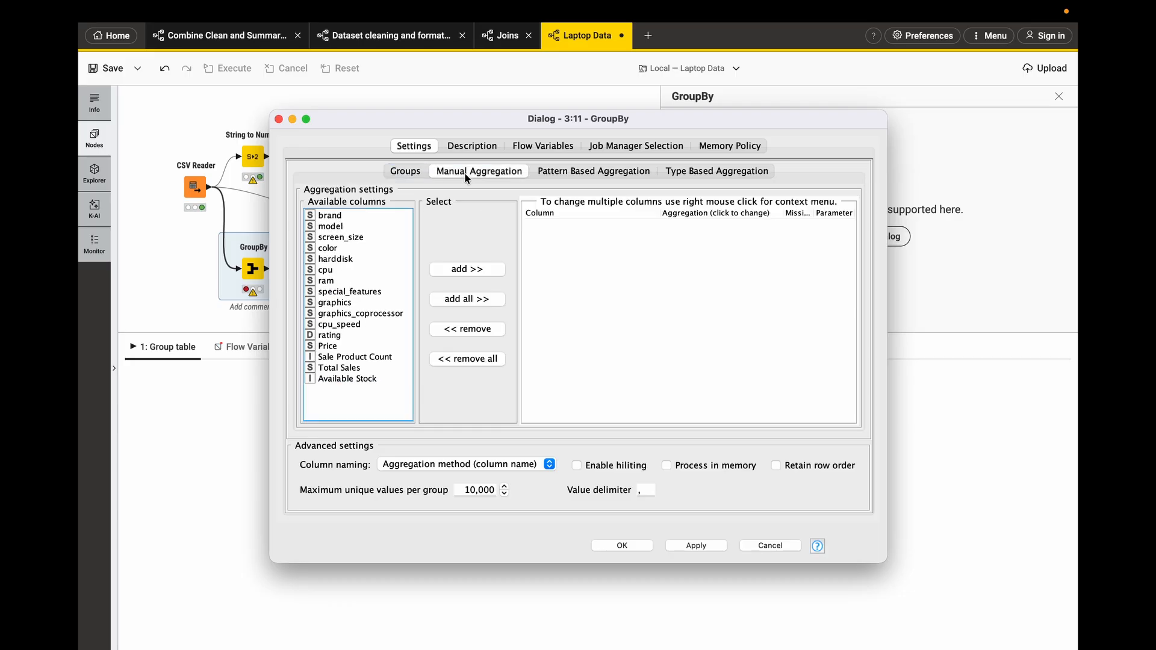
{"action": "double_click", "coordinate": [338, 368]}
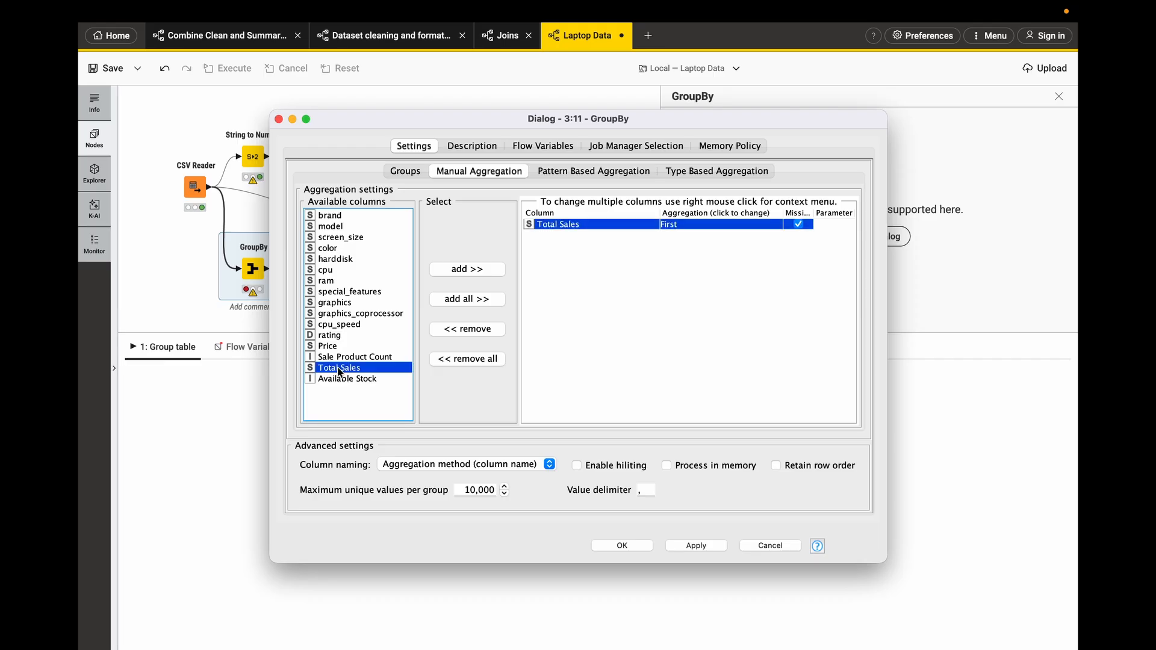
{"action": "left_click", "coordinate": [692, 223]}
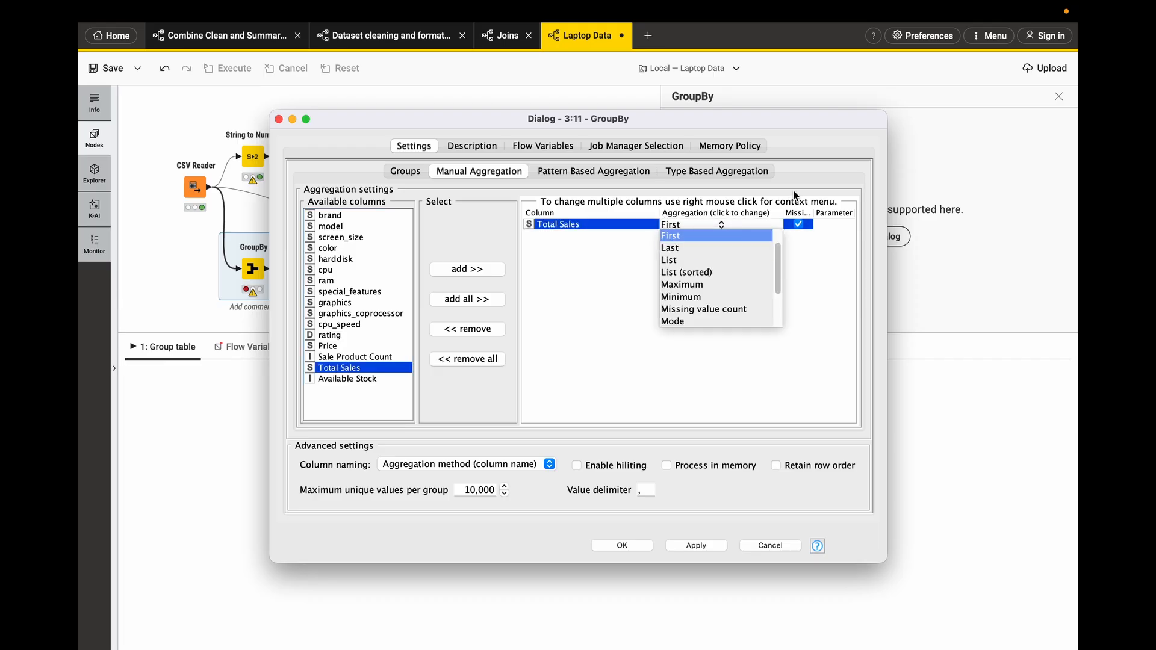
{"action": "left_click", "coordinate": [770, 545]}
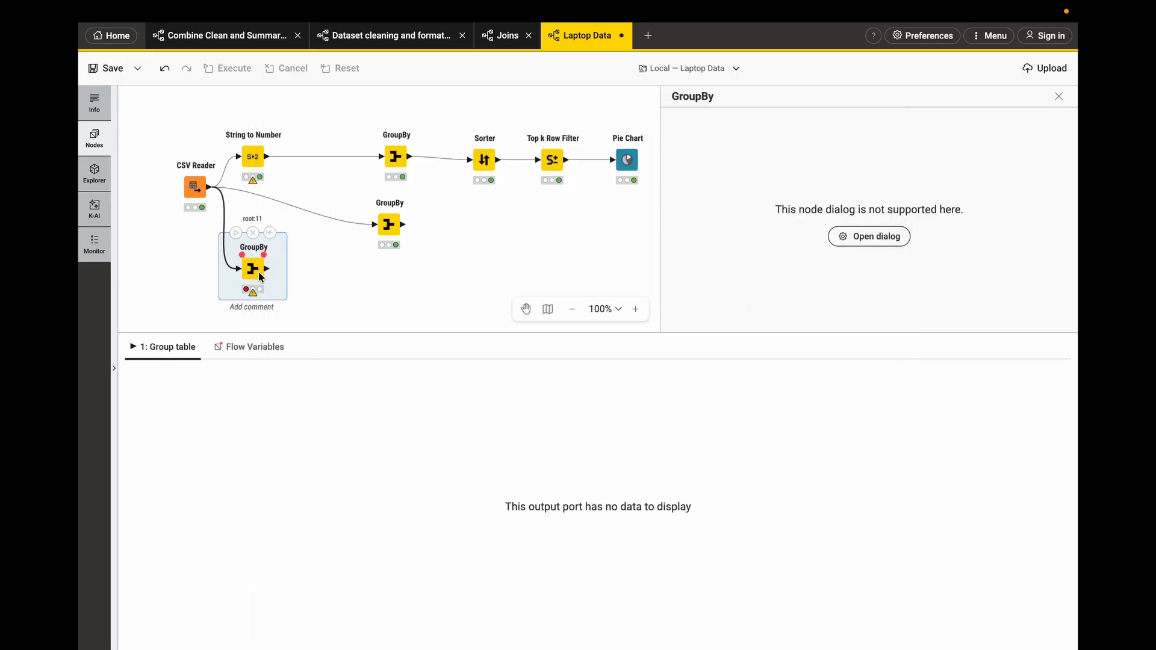
- Move the new GroupBy node and connect it to the String to Number node's output instead
{"action": "left_click_drag", "start_coordinate": [255, 272], "coordinate": [320, 272]}
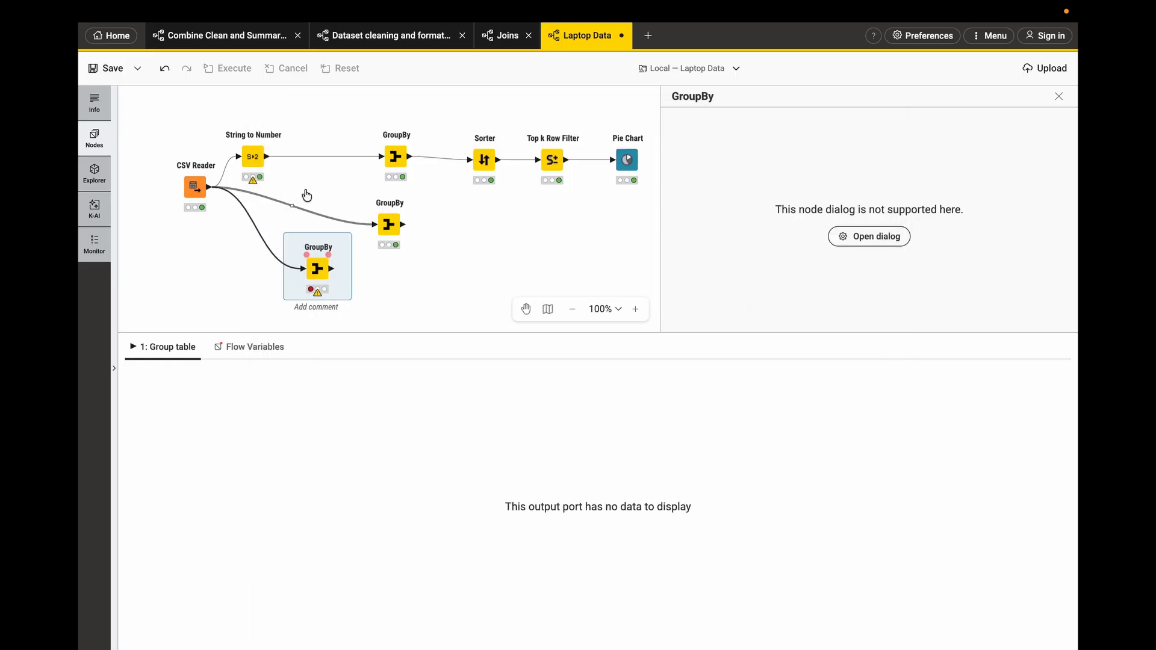
{"action": "left_click_drag", "start_coordinate": [268, 161], "coordinate": [308, 268]}
{"action": "scroll", "coordinate": [318, 267], "scroll_direction": "up", "scroll_amount": 1}
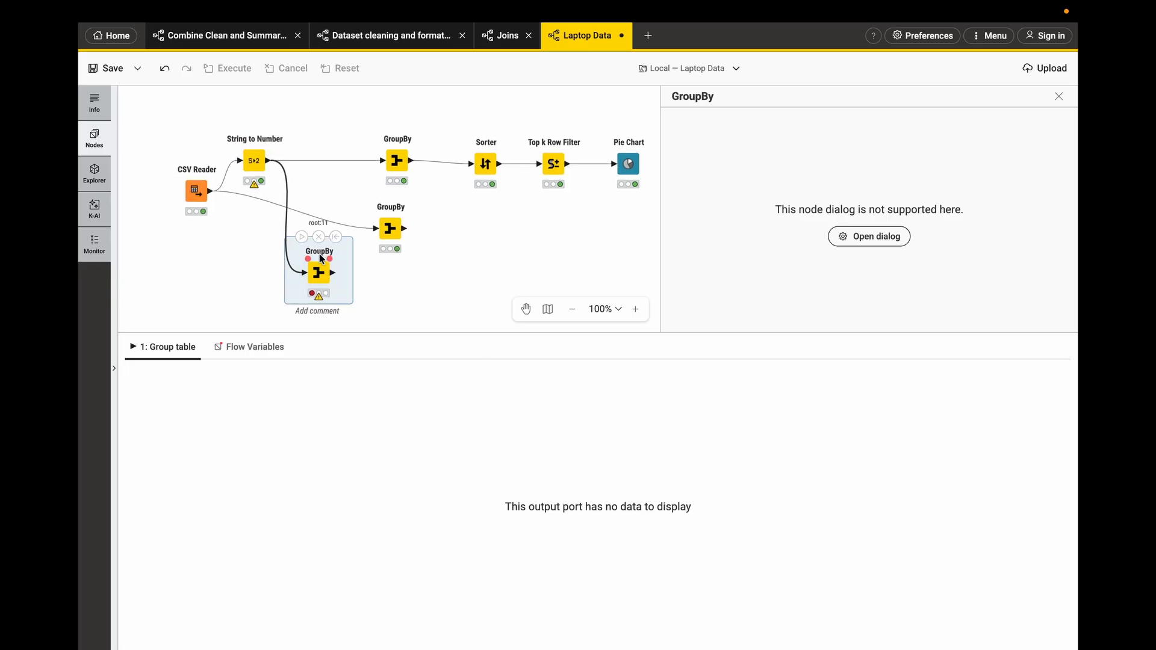
{"action": "scroll", "coordinate": [319, 252], "scroll_direction": "down", "scroll_amount": 3}
{"action": "left_click_drag", "start_coordinate": [314, 223], "coordinate": [314, 238]}
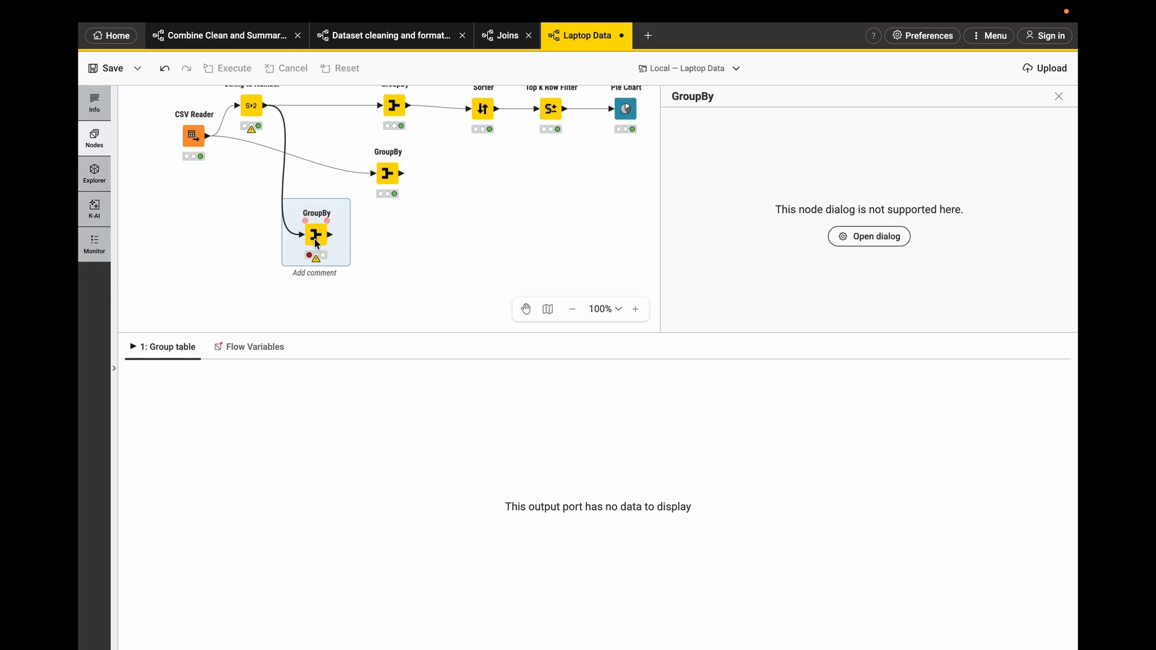
- Configure the GroupBy to group by OS, sum Total Sales, and use Keep original name(s) column naming
{"action": "left_click", "coordinate": [885, 241]}
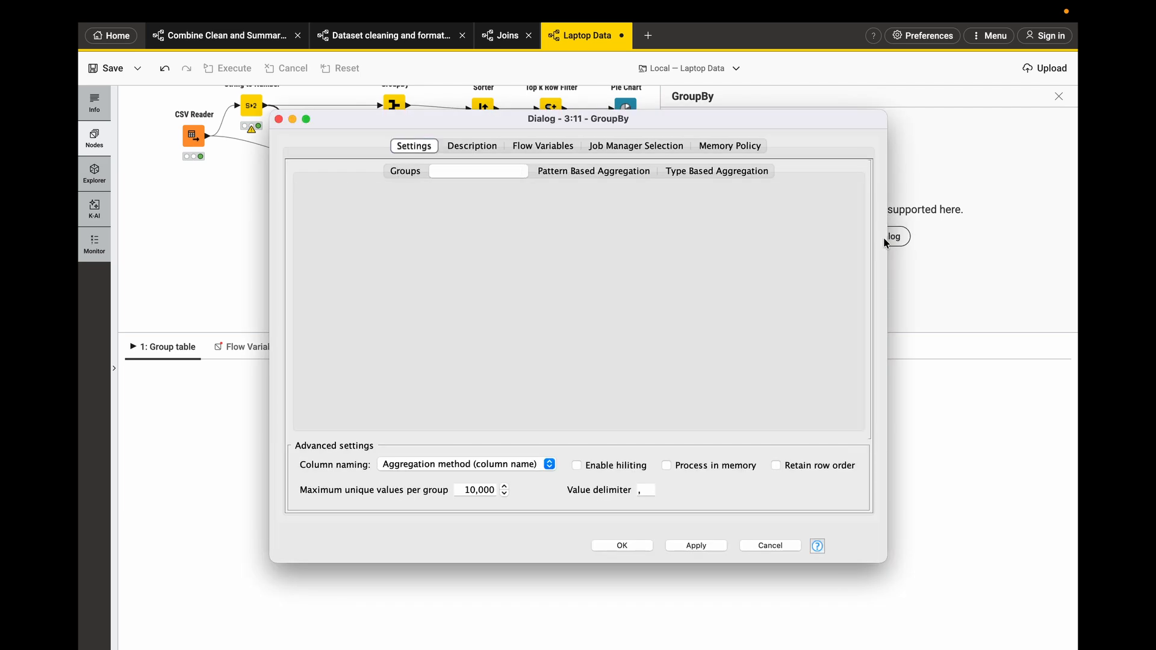
{"action": "left_click", "coordinate": [405, 171]}
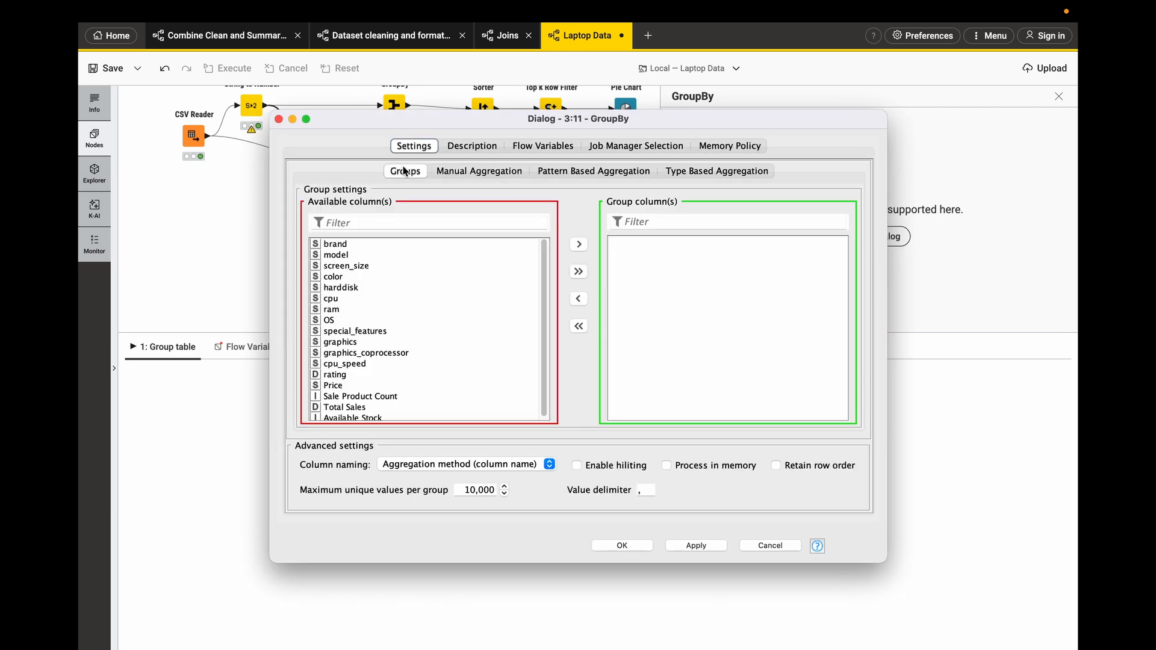
{"action": "double_click", "coordinate": [336, 319]}
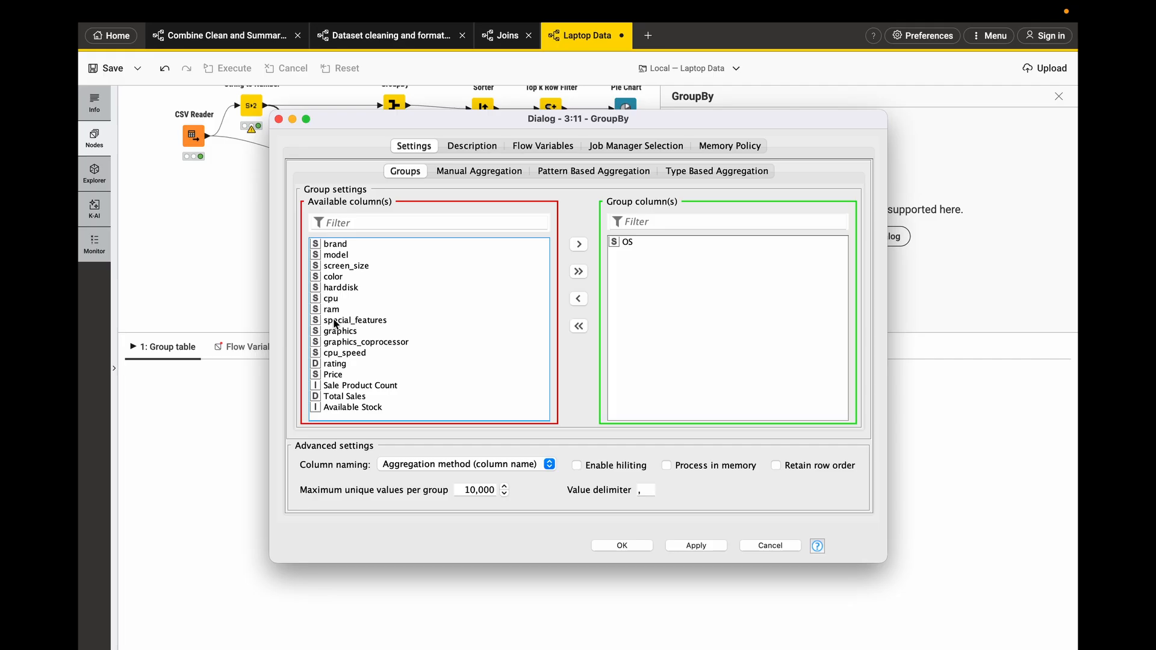
{"action": "left_click", "coordinate": [460, 173]}
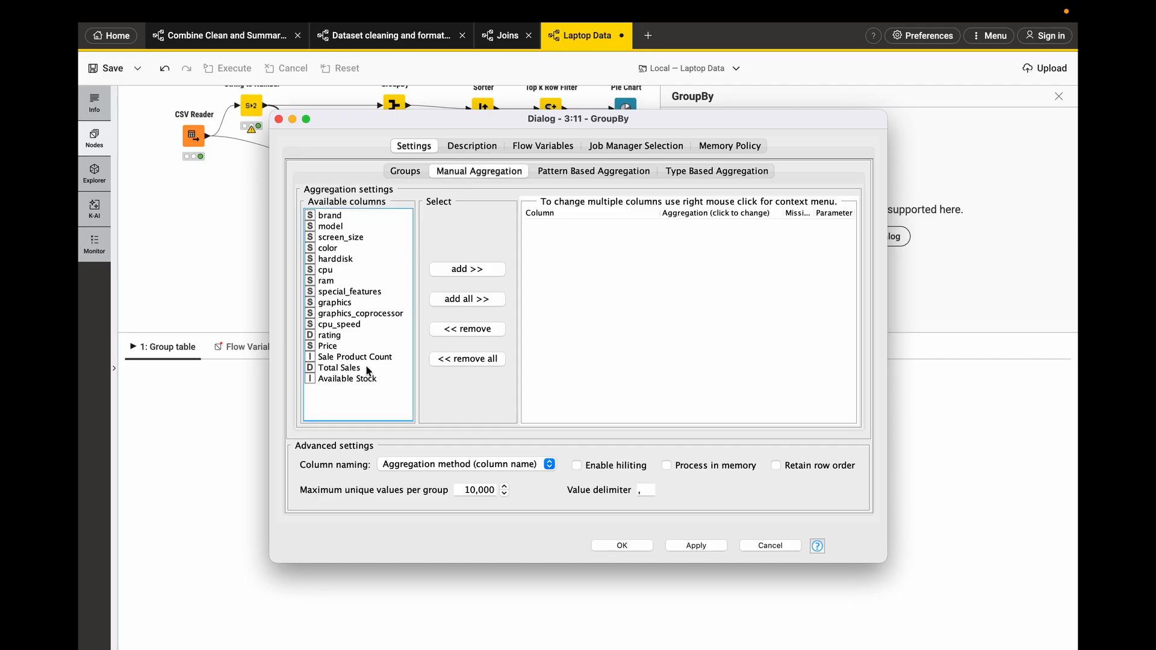
{"action": "double_click", "coordinate": [346, 368]}
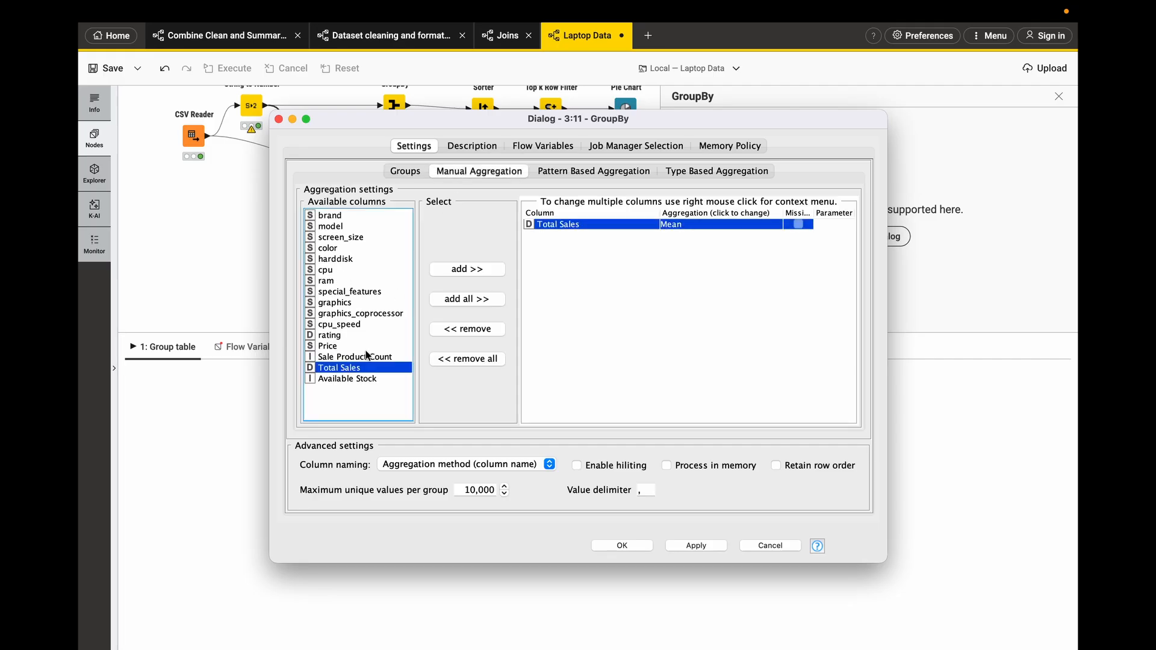
{"action": "left_click", "coordinate": [685, 225]}
{"action": "scroll", "coordinate": [674, 253], "scroll_direction": "down", "scroll_amount": 5}
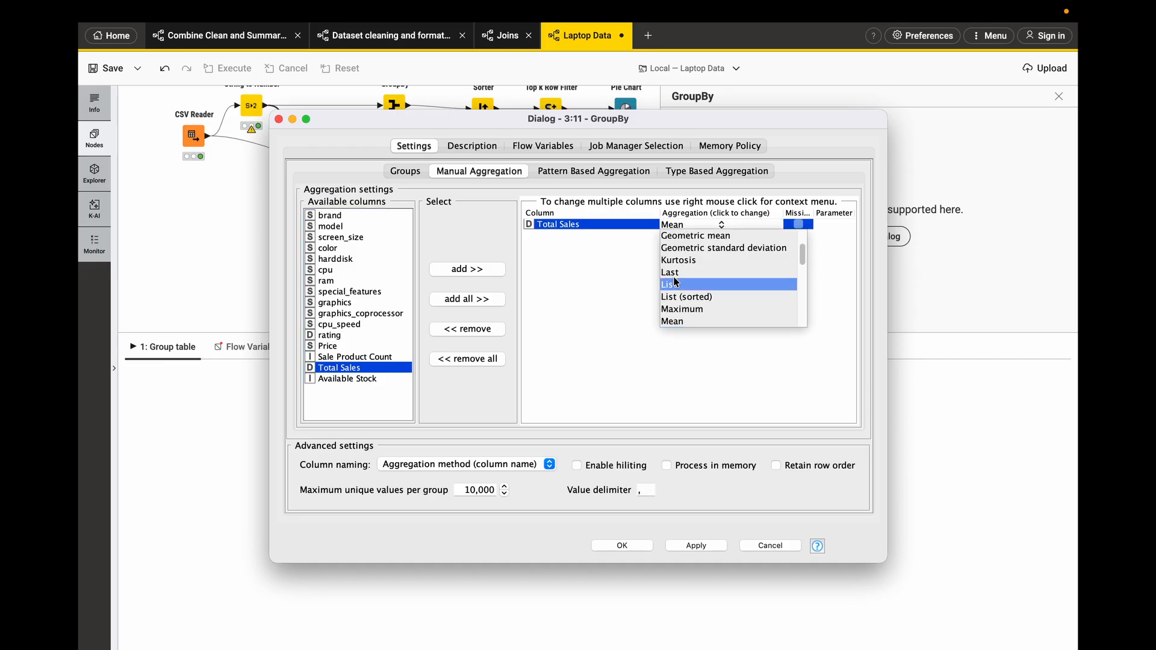
{"action": "left_click", "coordinate": [672, 249]}
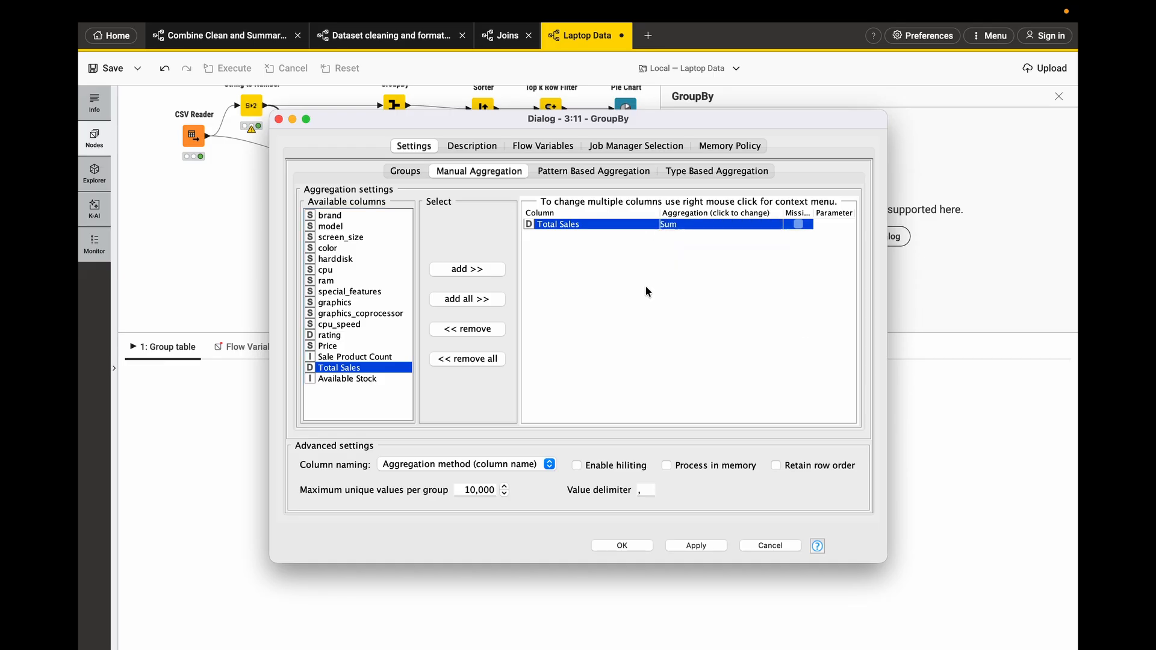
{"action": "left_click", "coordinate": [503, 466]}
{"action": "left_click", "coordinate": [466, 452]}
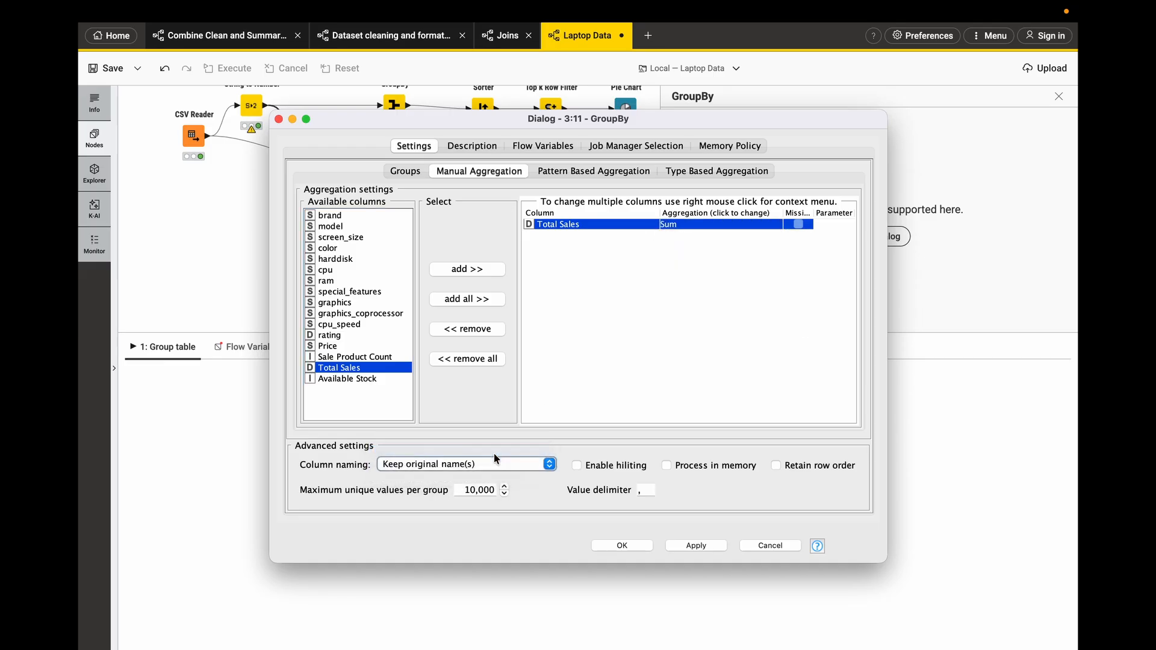
{"action": "left_click", "coordinate": [695, 545]}
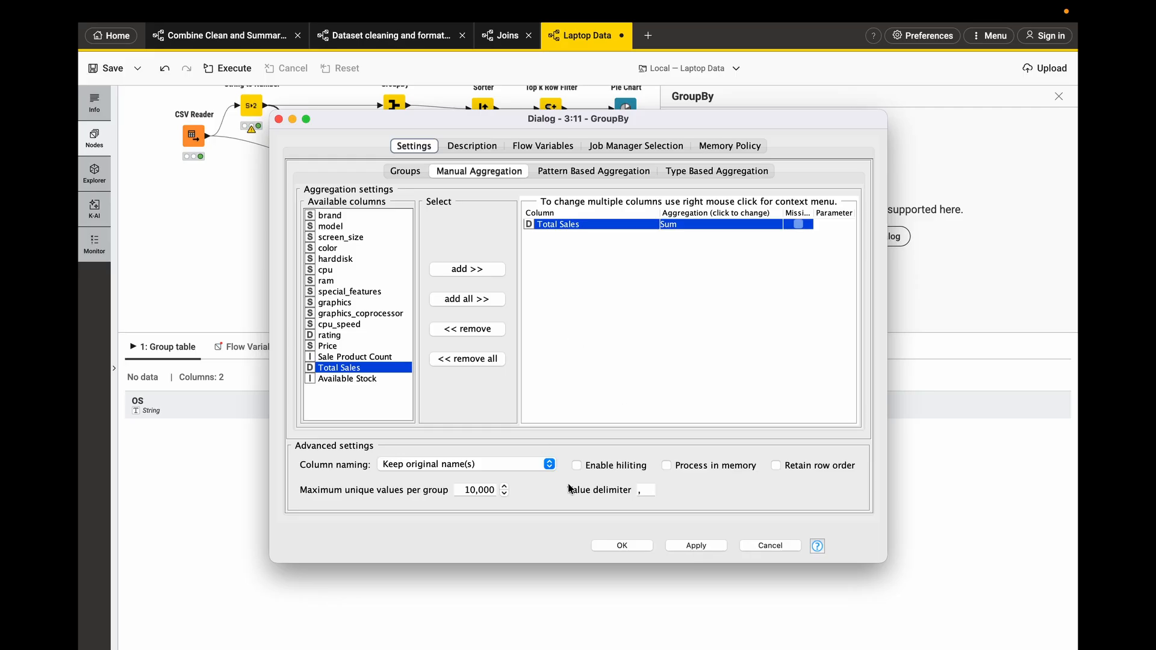
{"action": "left_click", "coordinate": [622, 545]}
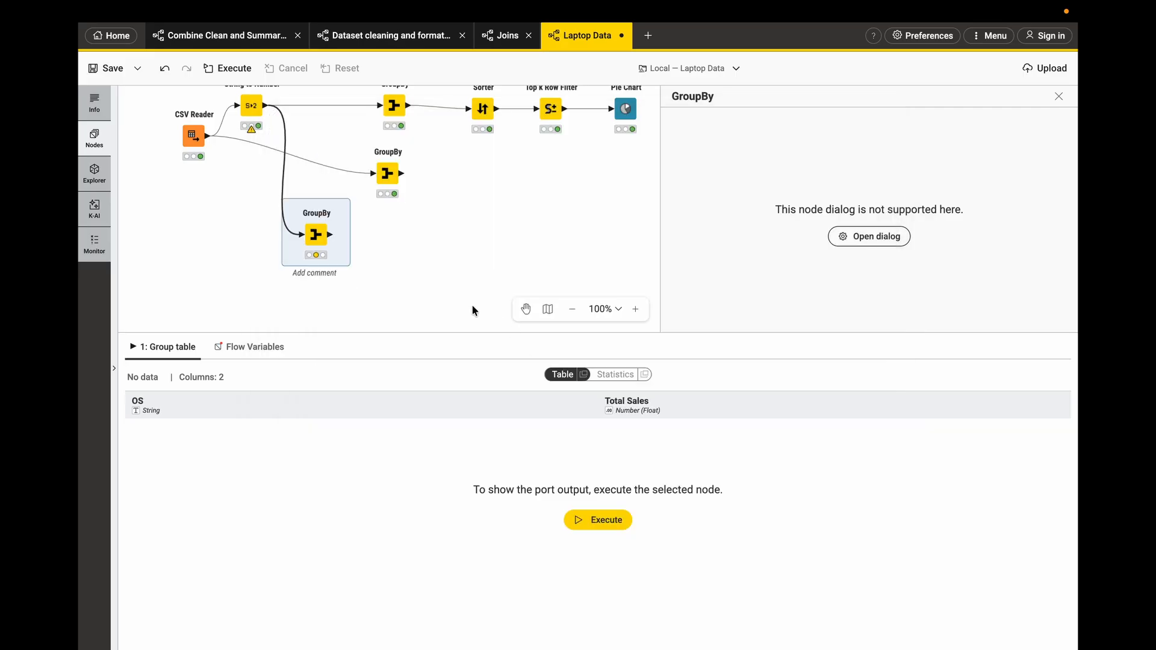
- Execute the GroupBy node and review its total sales per OS
{"action": "left_click", "coordinate": [300, 199]}
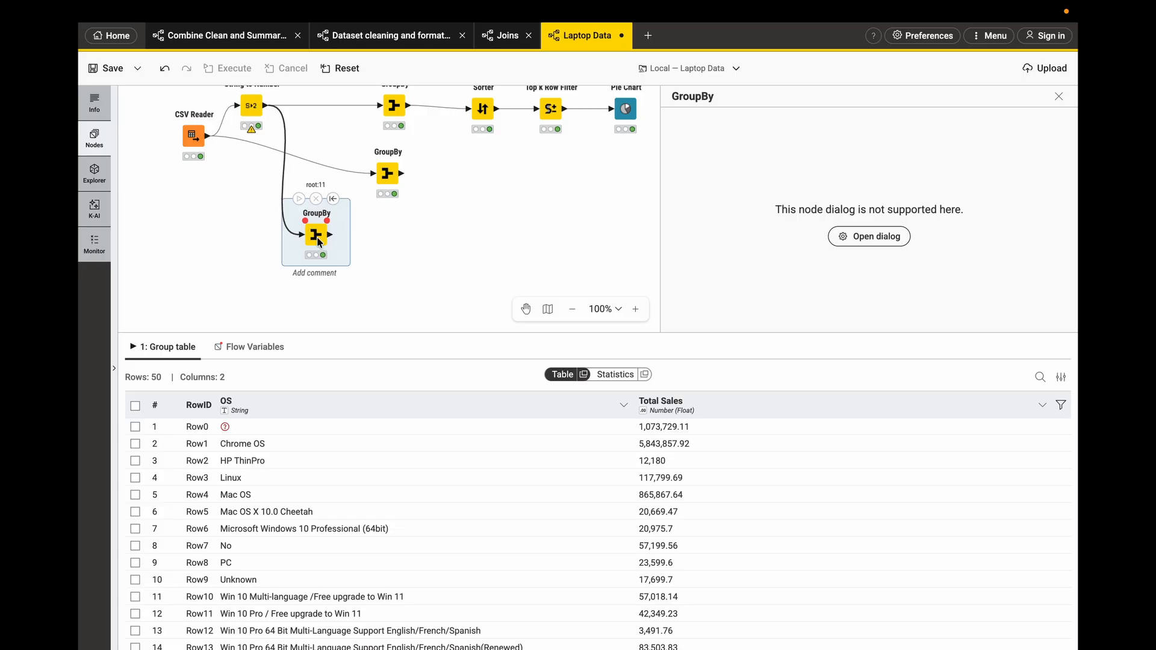
{"action": "scroll", "coordinate": [366, 494], "scroll_direction": "down", "scroll_amount": 1}
{"action": "scroll", "coordinate": [365, 494], "scroll_direction": "up", "scroll_amount": 1}
{"action": "mouse_move", "coordinate": [232, 432]}
{"action": "left_click", "coordinate": [331, 235]}
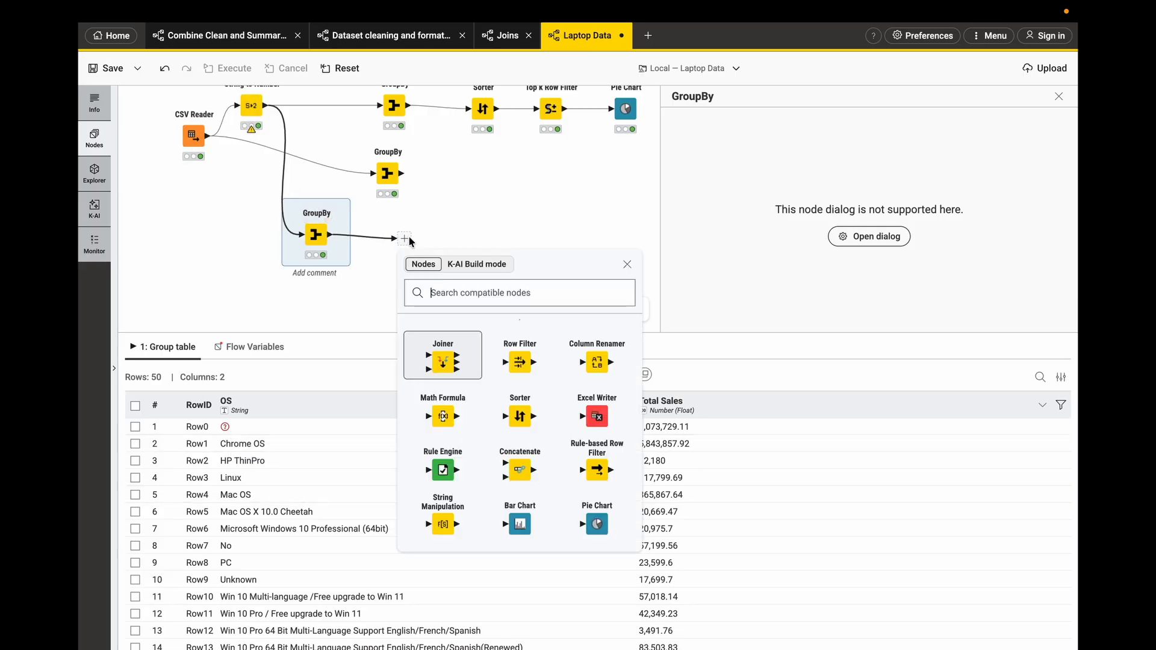
{"action": "type", "text": "row"}
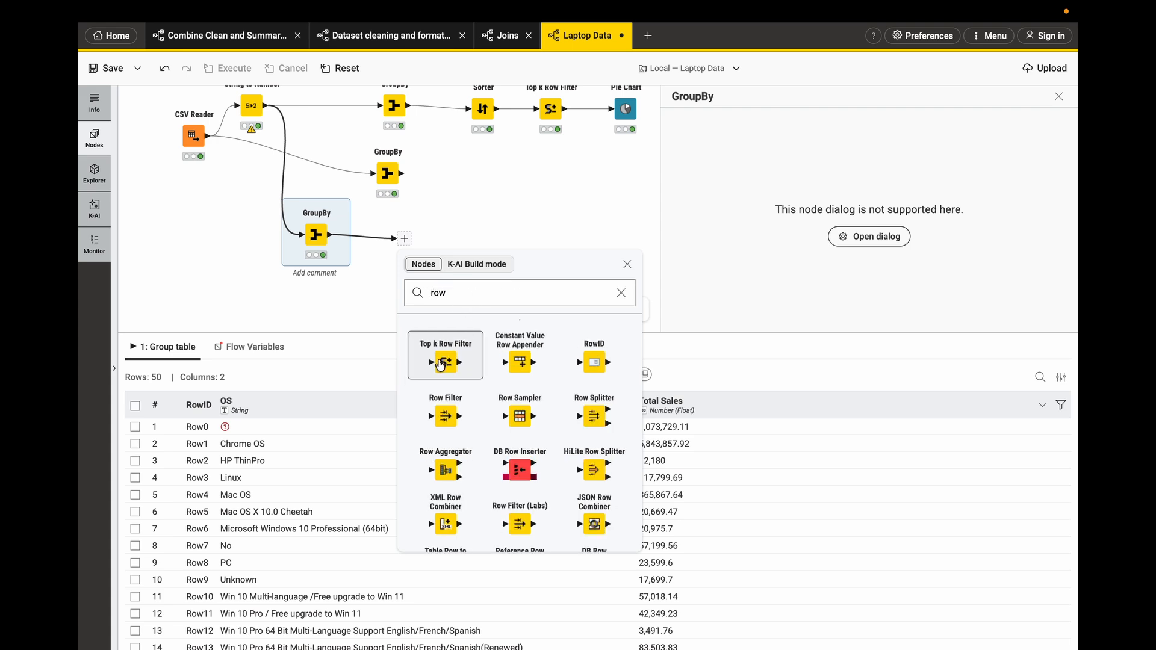
{"action": "left_click", "coordinate": [442, 363]}
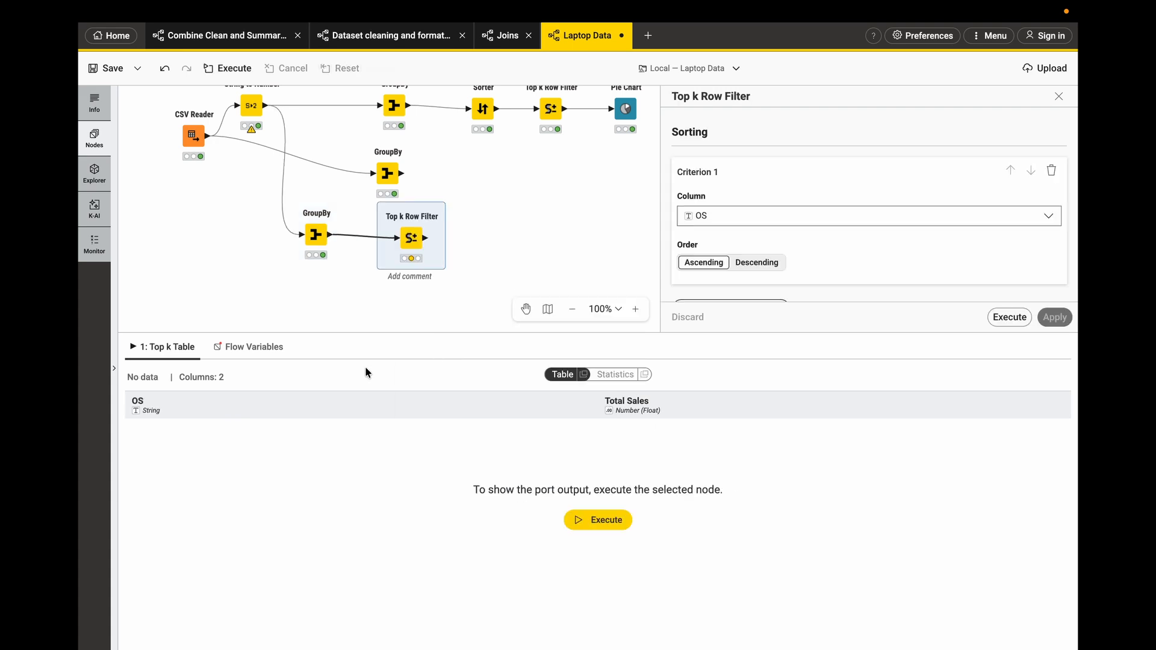
{"action": "mouse_move", "coordinate": [412, 252]}
{"action": "key", "text": "Delete"}
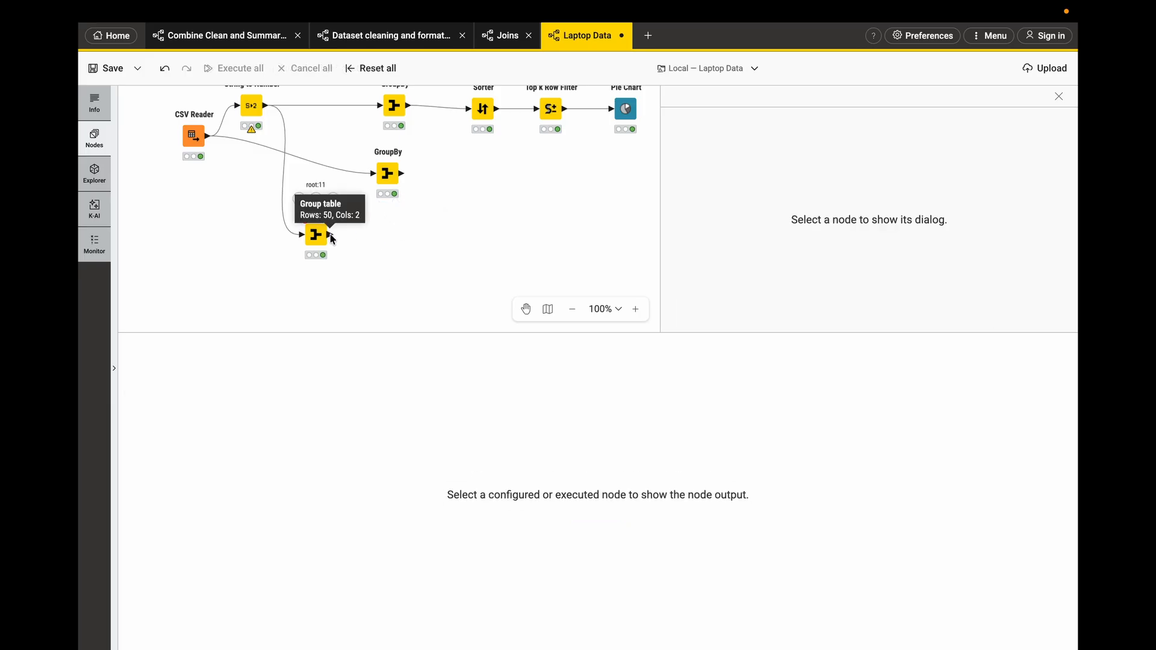
- Add a Row Filter after the OS GroupBy and set its filter column to OS
{"action": "left_click_drag", "start_coordinate": [330, 236], "coordinate": [378, 237]}
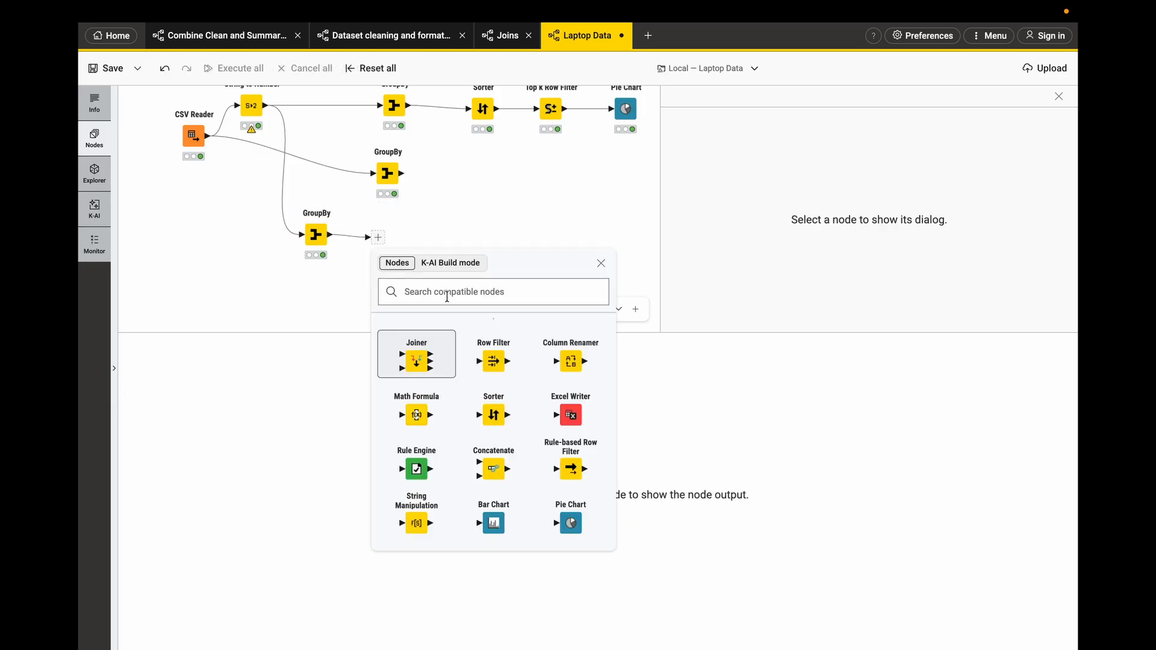
{"action": "left_click", "coordinate": [490, 360]}
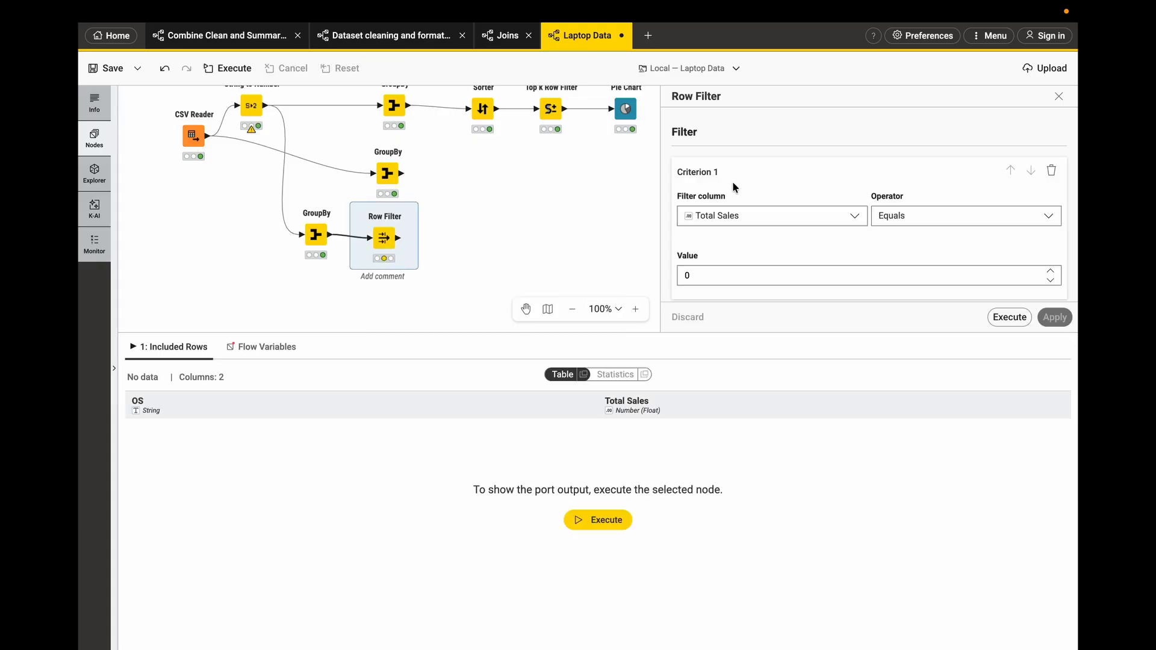
{"action": "left_click", "coordinate": [730, 215]}
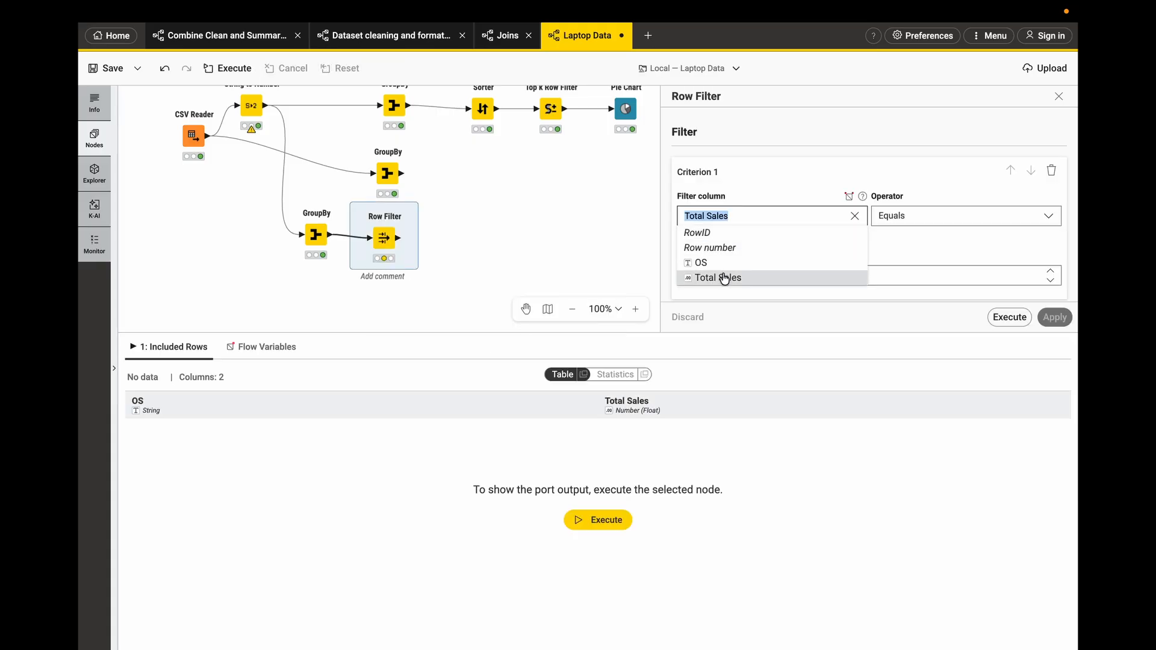
{"action": "left_click", "coordinate": [320, 243]}
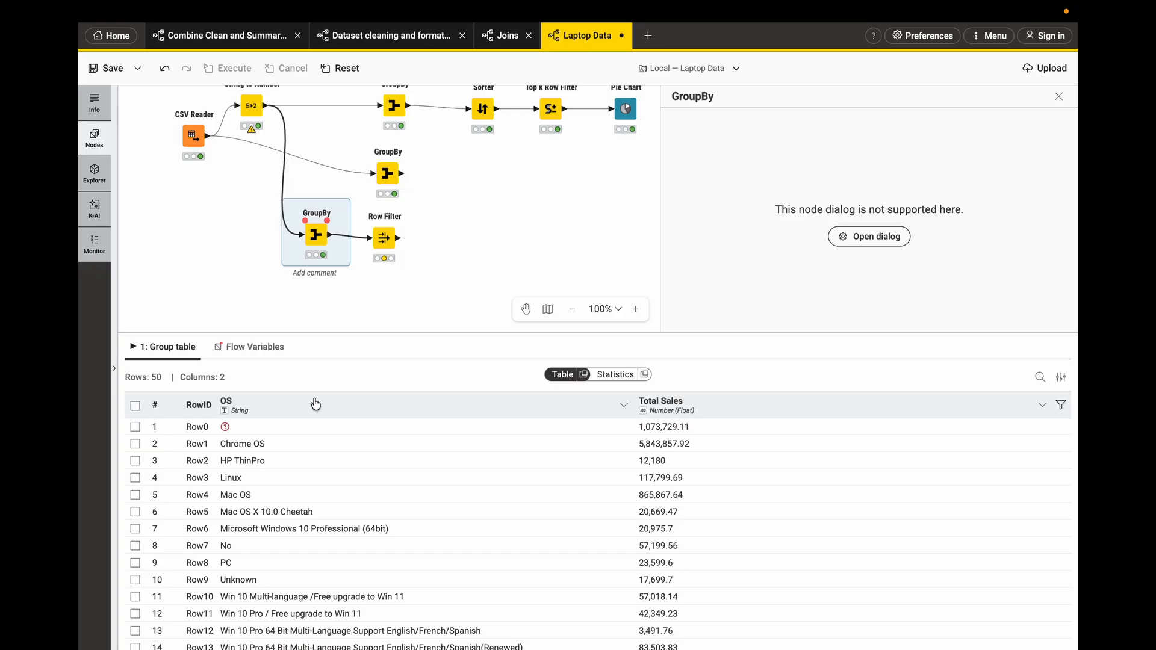
{"action": "left_click", "coordinate": [386, 237]}
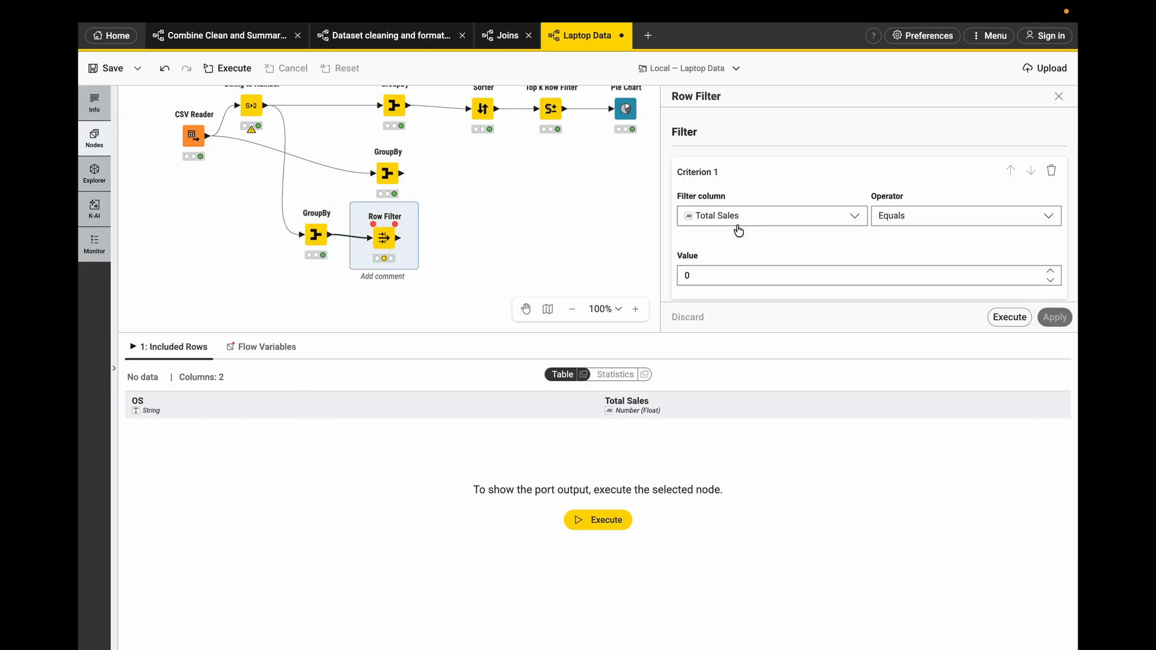
{"action": "left_click", "coordinate": [776, 217]}
{"action": "left_click", "coordinate": [730, 268]}
- Set the Row Filter operator to Is not missing, apply and execute it, and review the result
{"action": "left_click", "coordinate": [888, 219]}
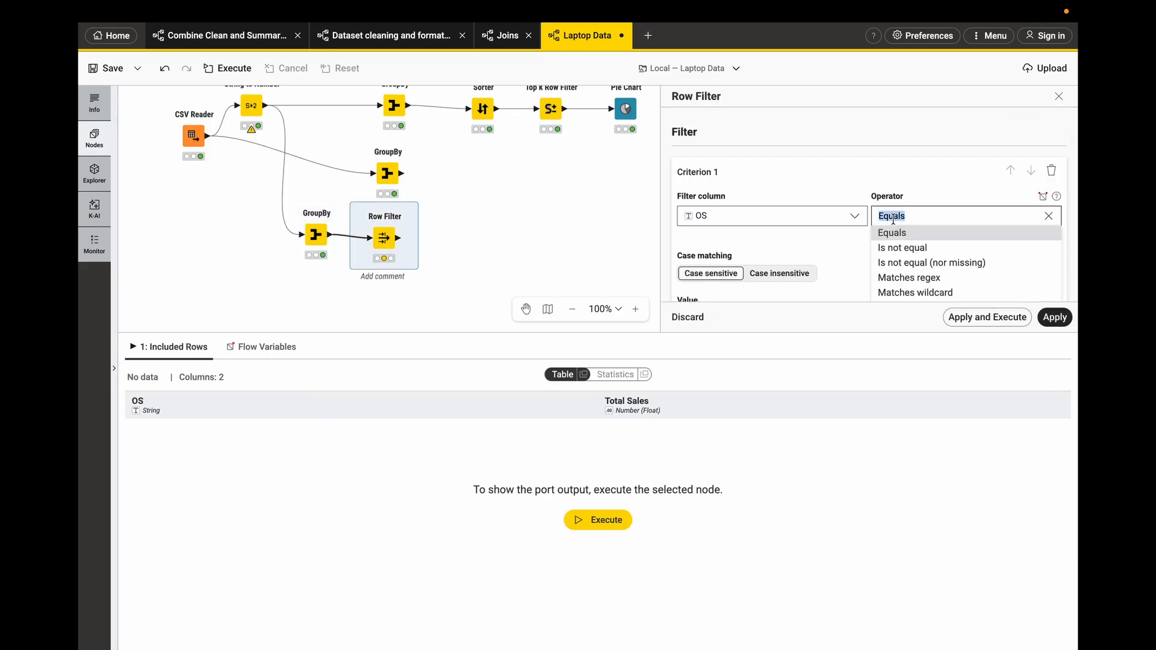
{"action": "scroll", "coordinate": [905, 284], "scroll_direction": "down", "scroll_amount": 5}
{"action": "scroll", "coordinate": [909, 262], "scroll_direction": "up", "scroll_amount": 5}
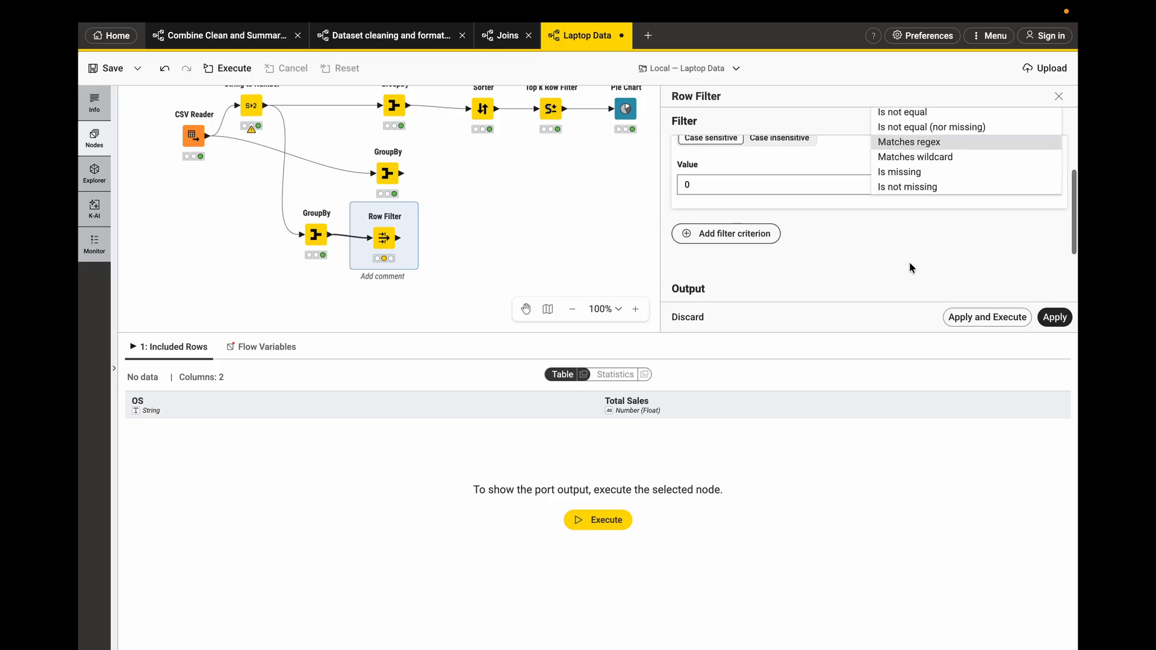
{"action": "left_click", "coordinate": [936, 189]}
{"action": "left_click", "coordinate": [963, 317]}
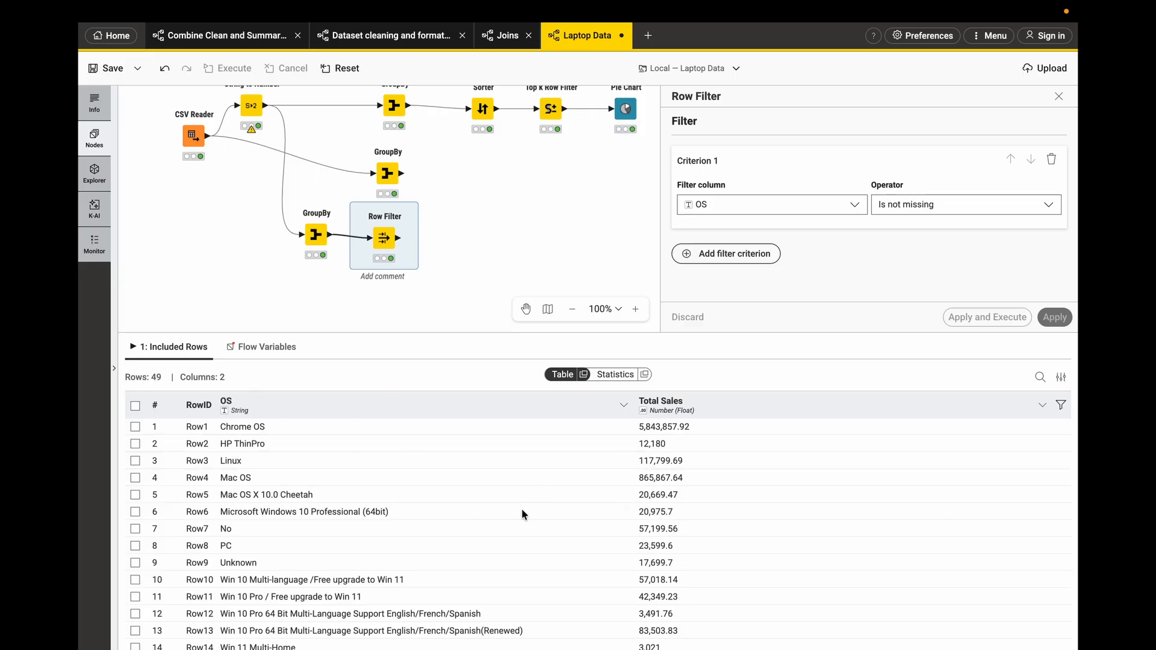
{"action": "scroll", "coordinate": [521, 513], "scroll_direction": "down", "scroll_amount": 1}
{"action": "scroll", "coordinate": [521, 513], "scroll_direction": "up", "scroll_amount": 1}
- Add a Sorter after the Row Filter, sort by Total Sales in descending order, and execute it
{"action": "left_click", "coordinate": [400, 240]}
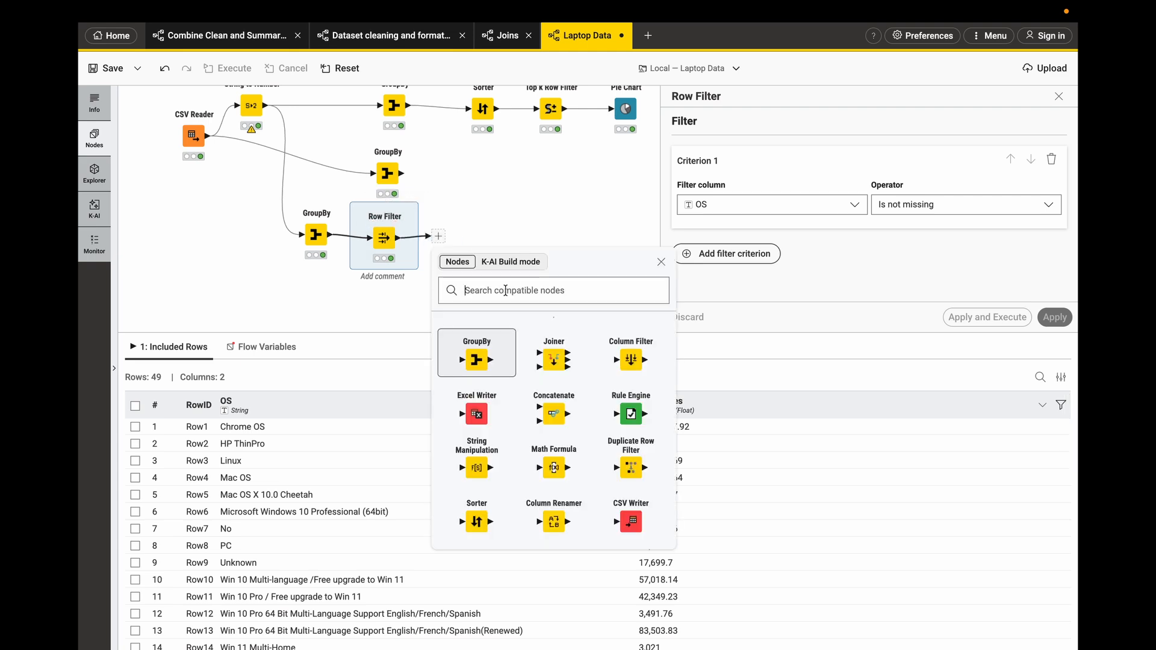
{"action": "type", "text": "sort"}
{"action": "left_click", "coordinate": [484, 351]}
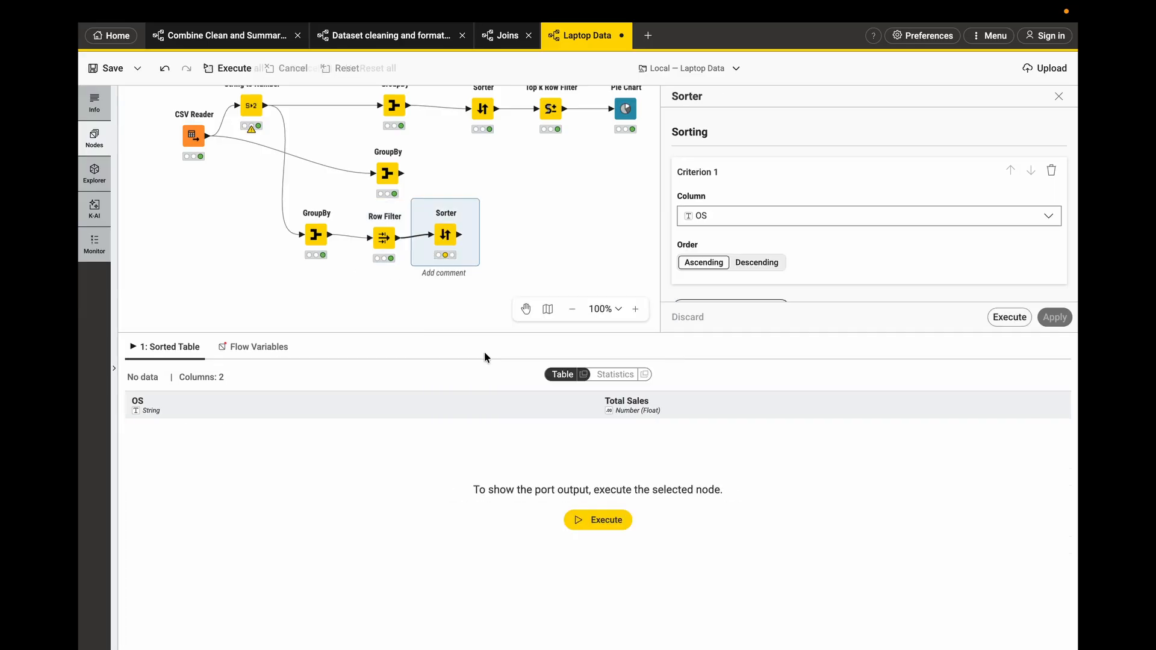
{"action": "left_click", "coordinate": [754, 223]}
{"action": "left_click", "coordinate": [737, 265]}
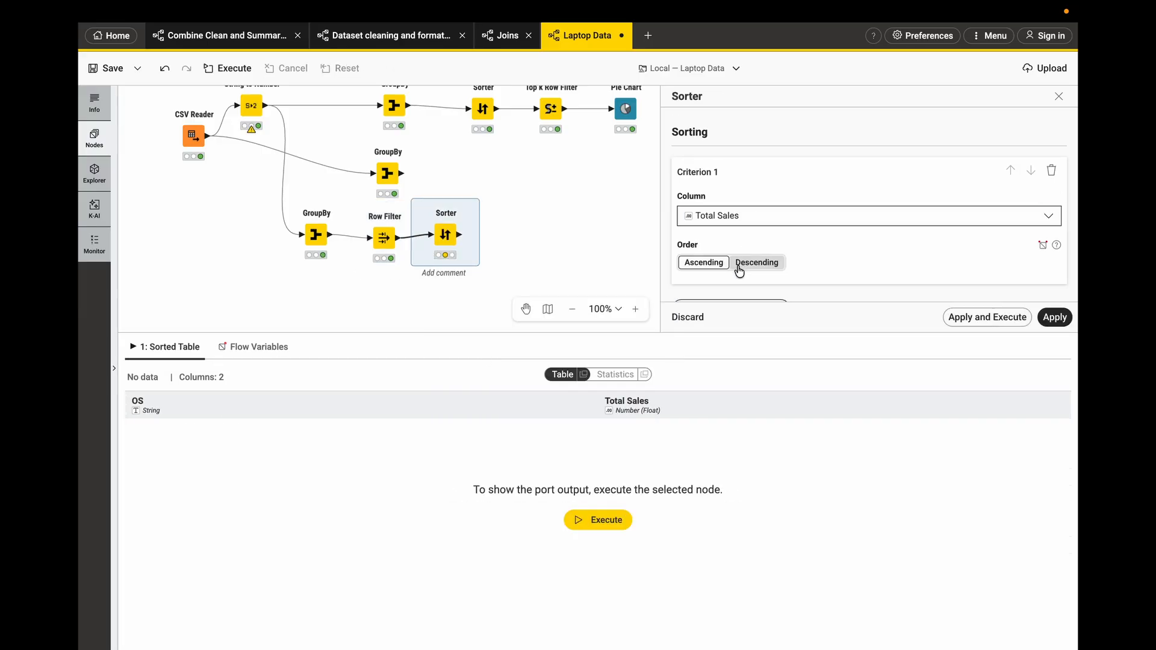
{"action": "left_click", "coordinate": [759, 265]}
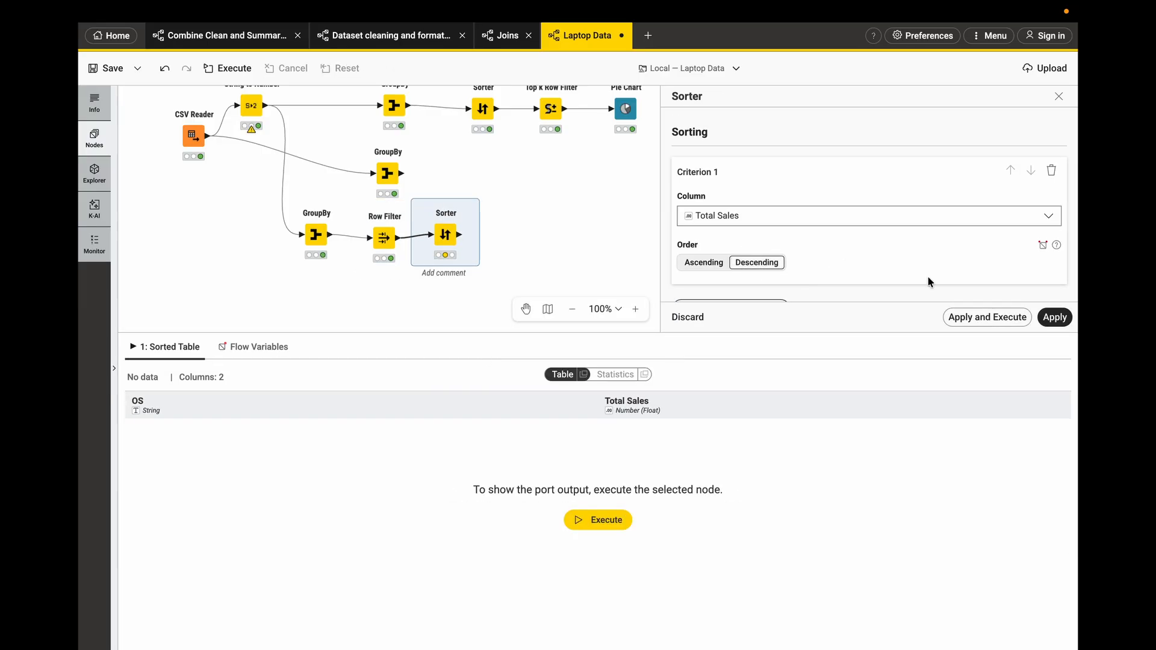
{"action": "left_click", "coordinate": [1001, 319]}
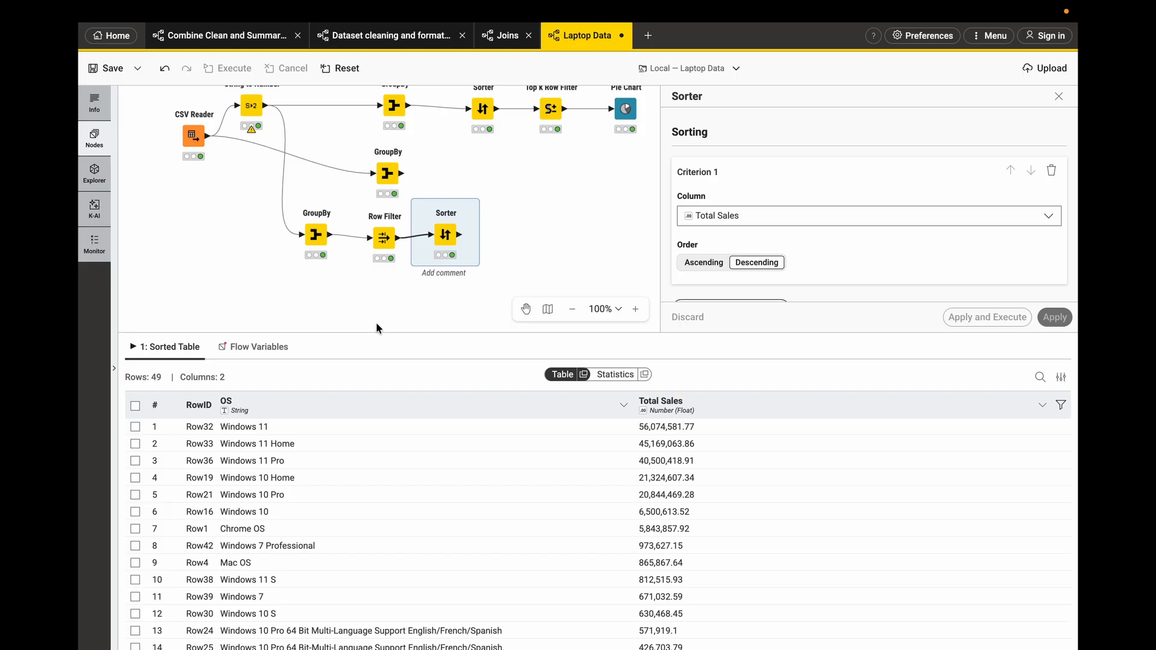
- Add a Top k Row Filter after the Sorter, sort by Total Sales descending keeping 5 rows, and execute it
{"action": "left_click_drag", "start_coordinate": [461, 236], "coordinate": [529, 235]}
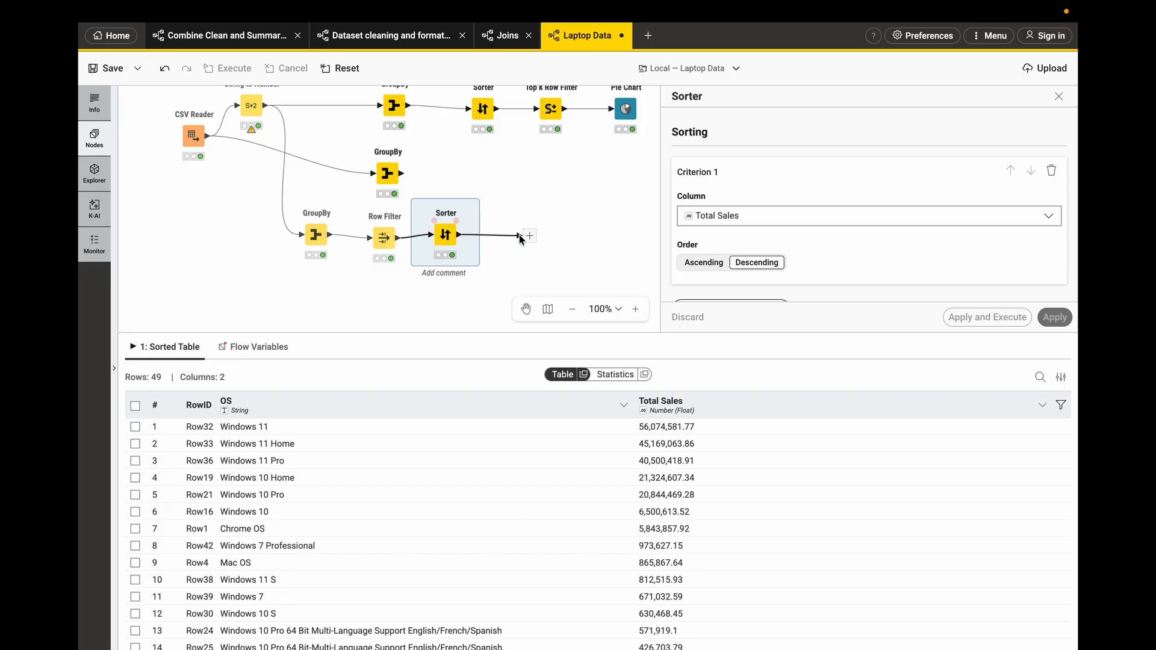
{"action": "type", "text": "top"}
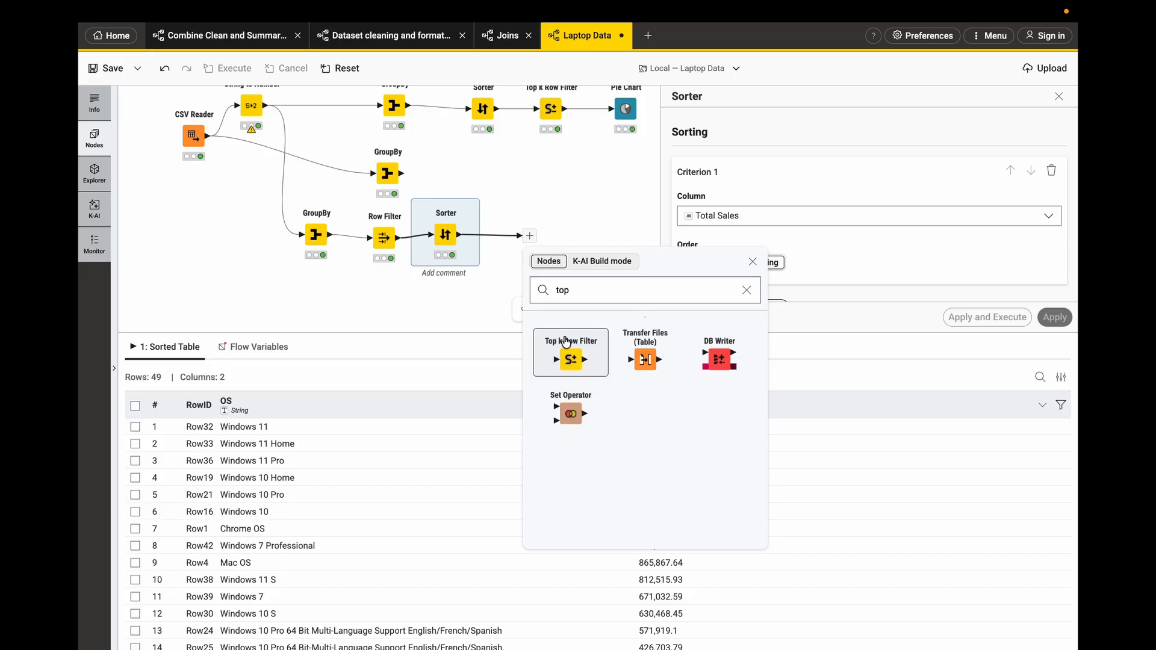
{"action": "left_click", "coordinate": [564, 342]}
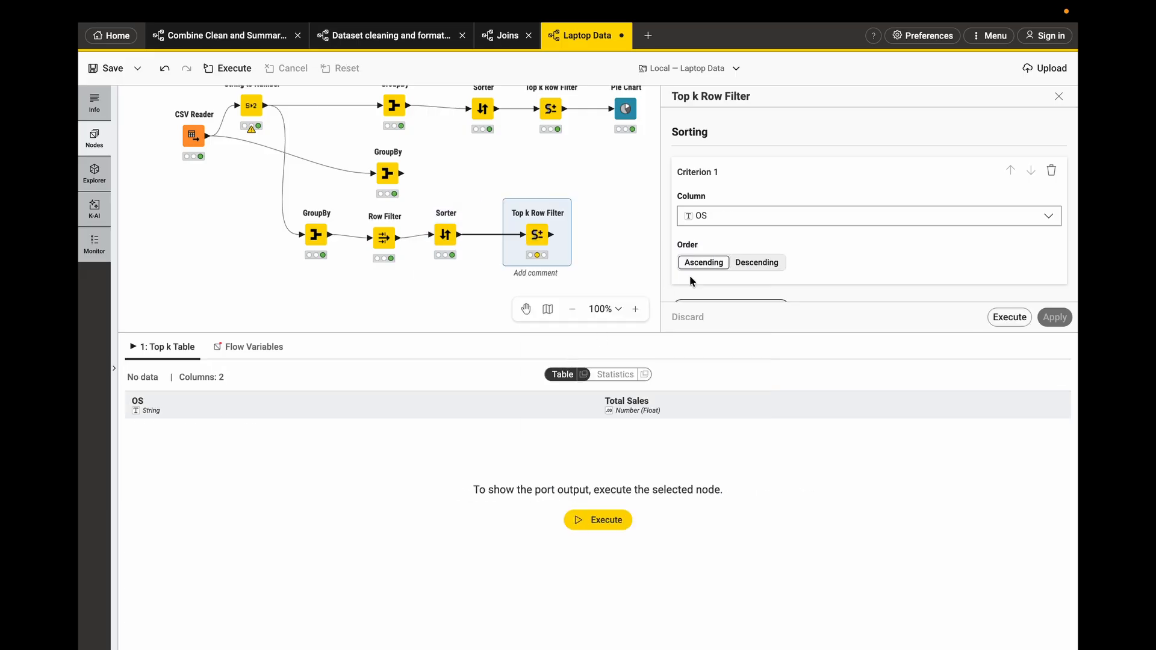
{"action": "scroll", "coordinate": [735, 235], "scroll_direction": "down", "scroll_amount": 1}
{"action": "left_click", "coordinate": [753, 225]}
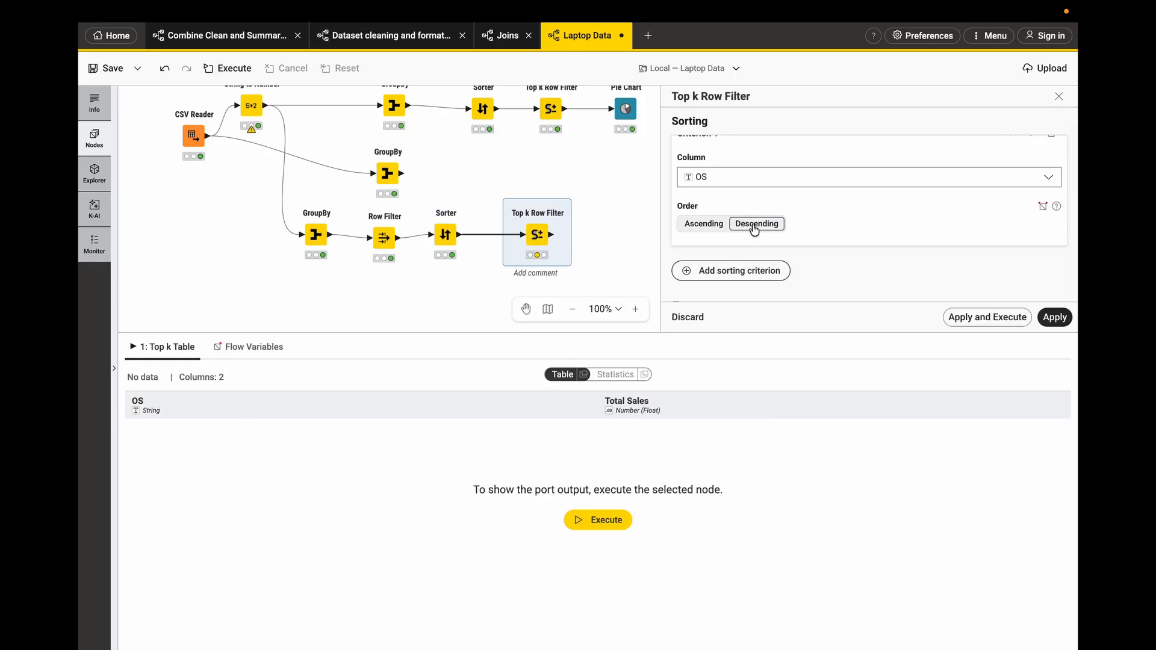
{"action": "left_click", "coordinate": [786, 191]}
{"action": "left_click", "coordinate": [752, 224]}
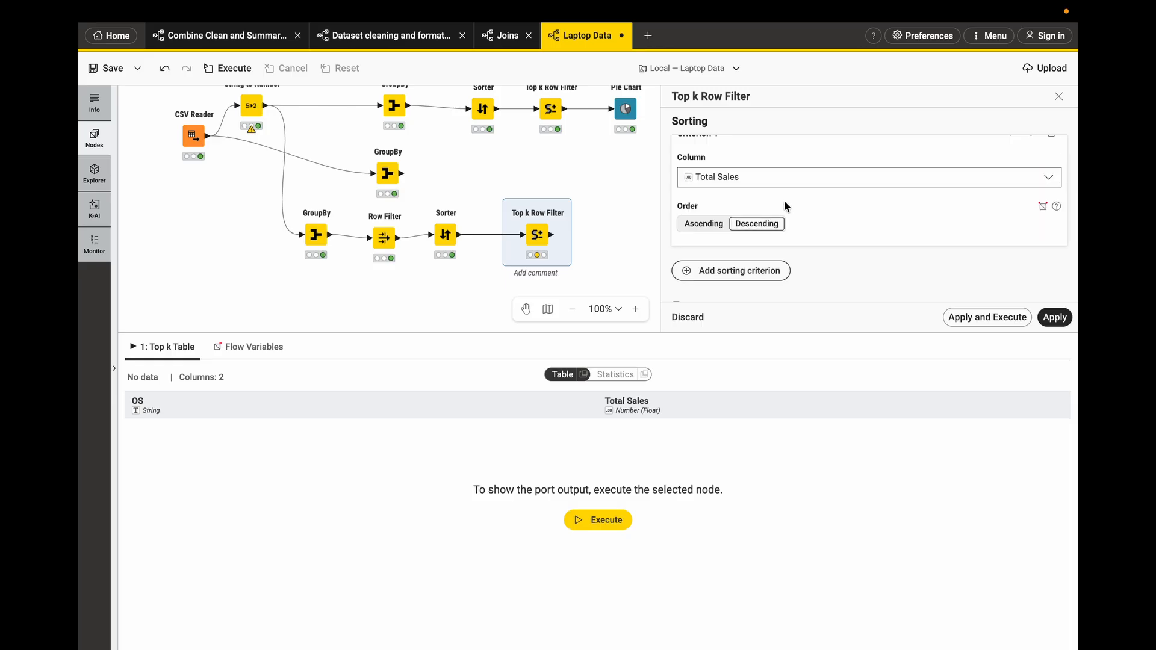
{"action": "scroll", "coordinate": [773, 230], "scroll_direction": "down", "scroll_amount": 2}
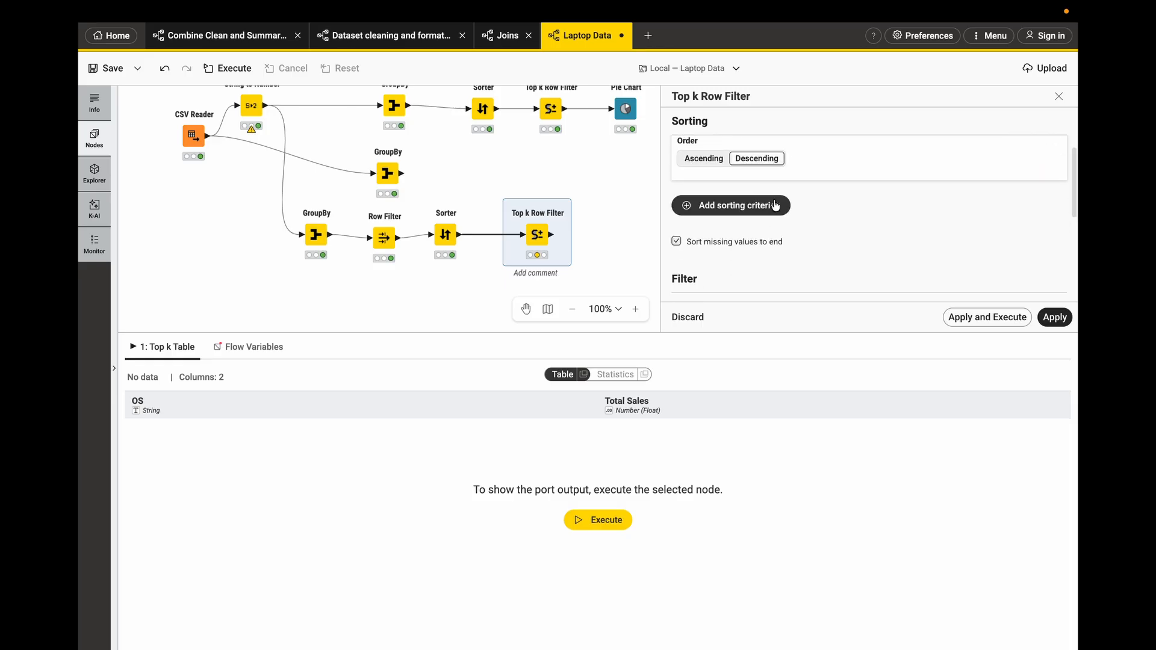
{"action": "scroll", "coordinate": [789, 193], "scroll_direction": "up", "scroll_amount": 2}
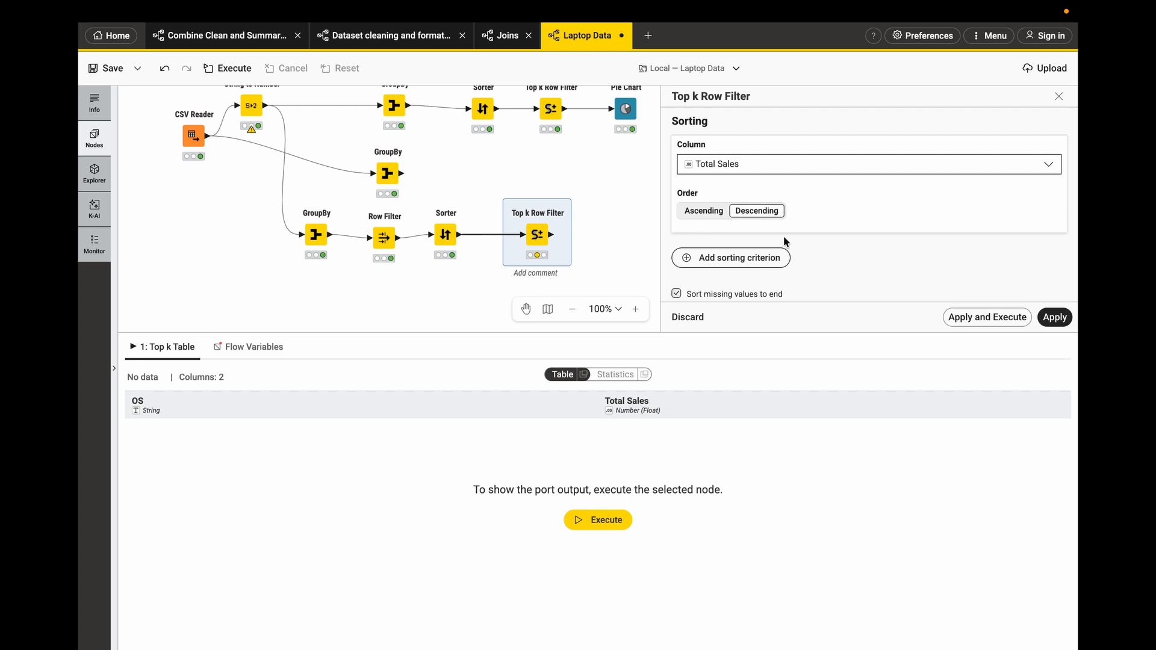
{"action": "scroll", "coordinate": [784, 240], "scroll_direction": "down", "scroll_amount": 5}
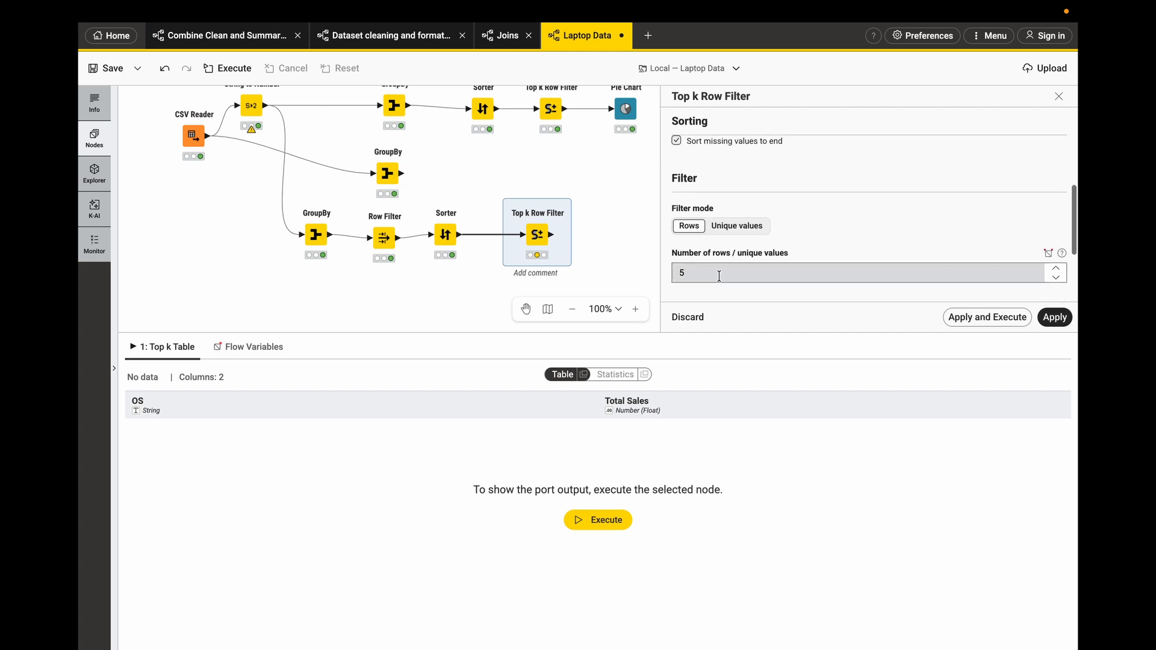
{"action": "left_click", "coordinate": [956, 317]}
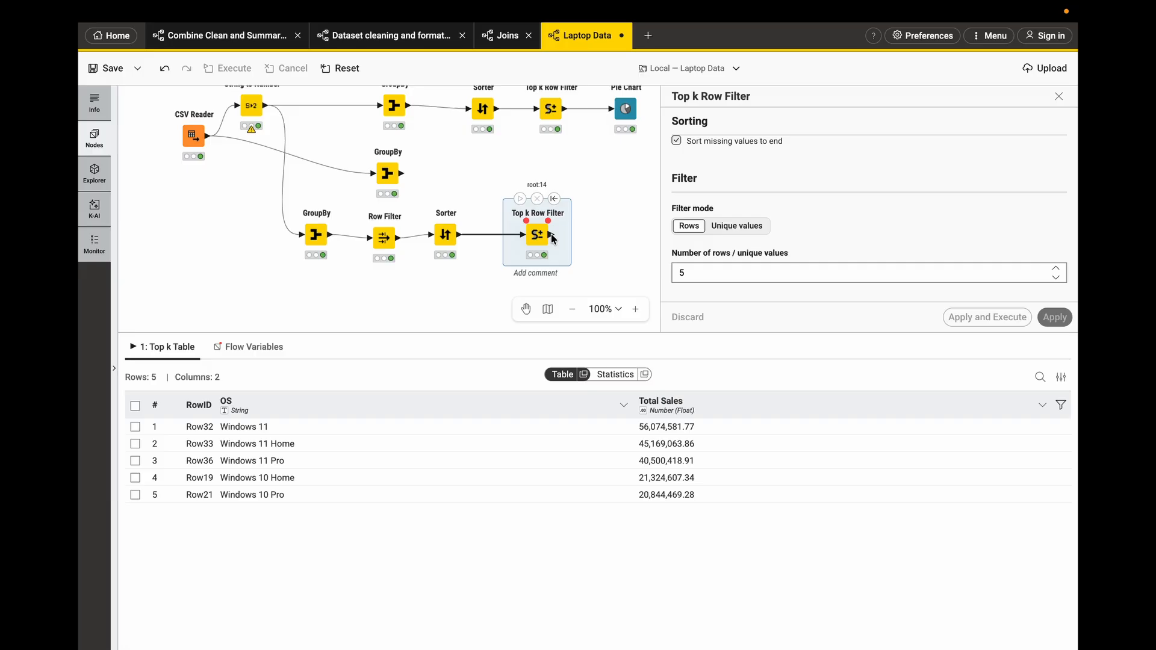
- Add a Bar Chart node after the Top k Row Filter and execute it
{"action": "left_click_drag", "start_coordinate": [552, 235], "coordinate": [591, 236]}
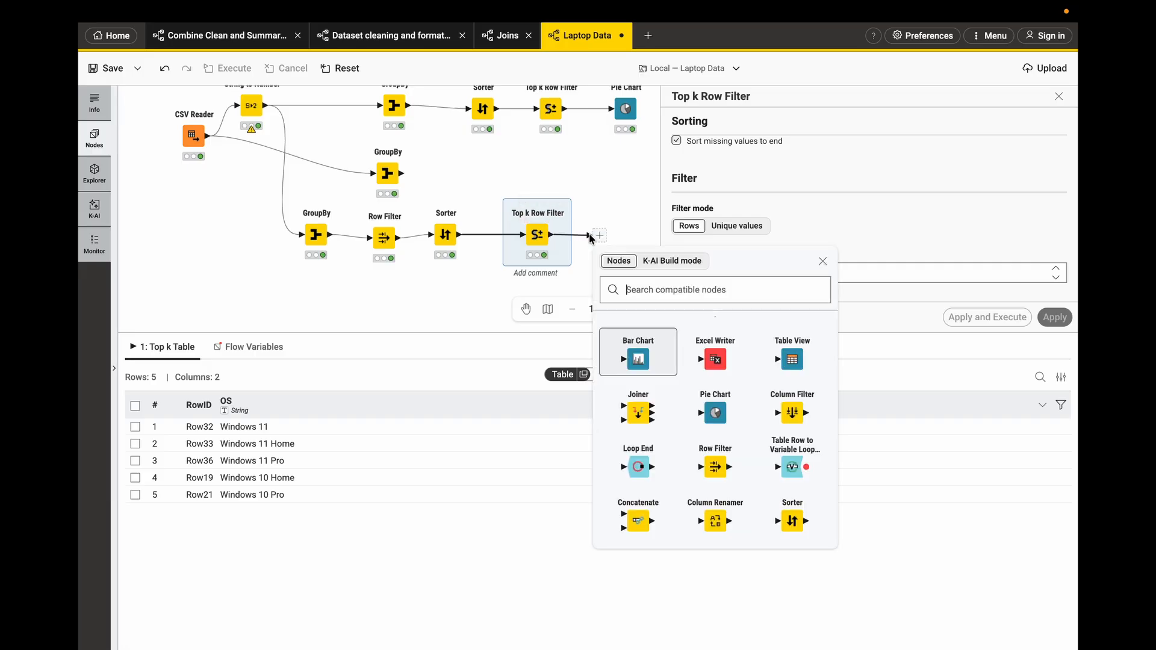
{"action": "left_click", "coordinate": [638, 362]}
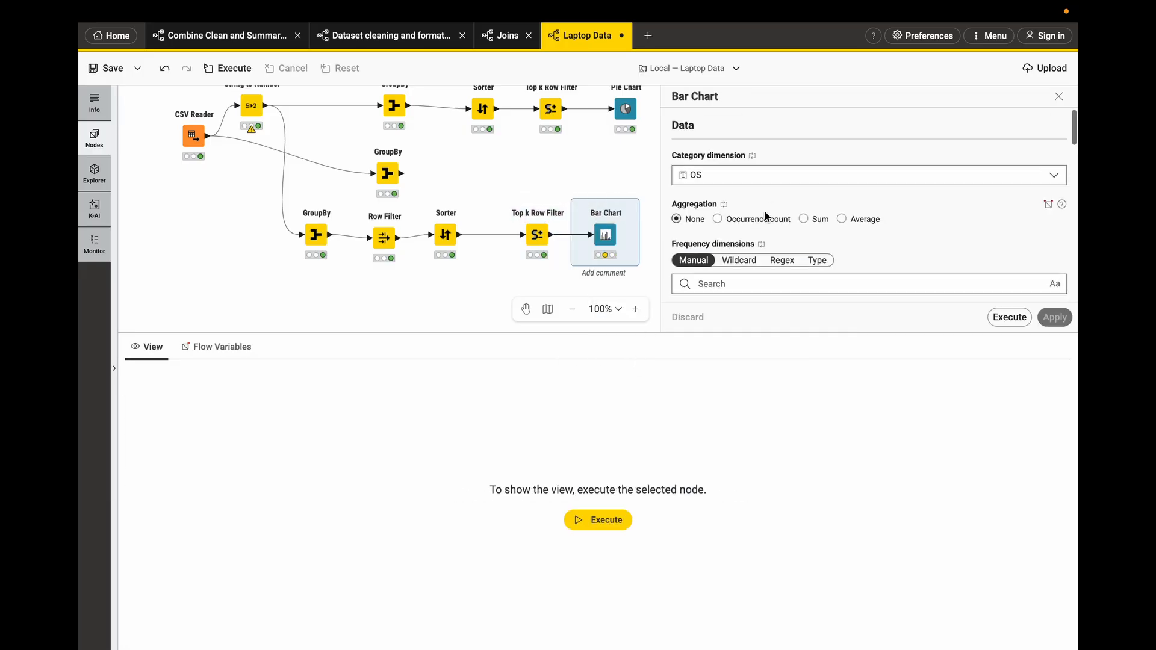
{"action": "scroll", "coordinate": [748, 192], "scroll_direction": "down", "scroll_amount": 1}
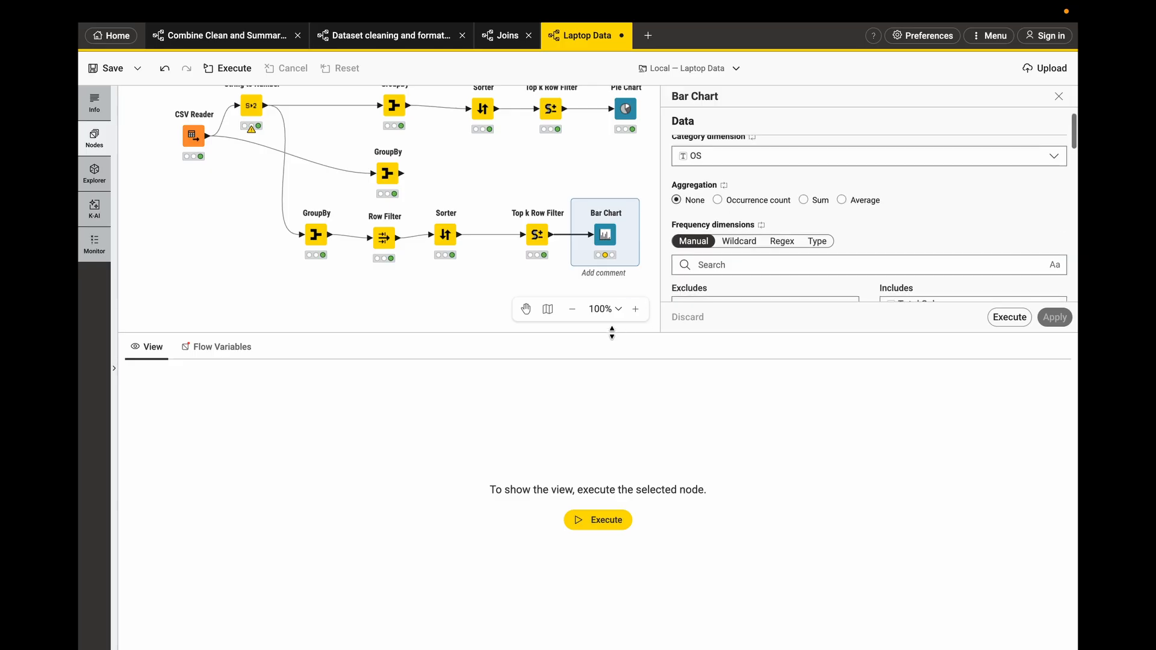
{"action": "left_click_drag", "start_coordinate": [608, 337], "coordinate": [602, 477]}
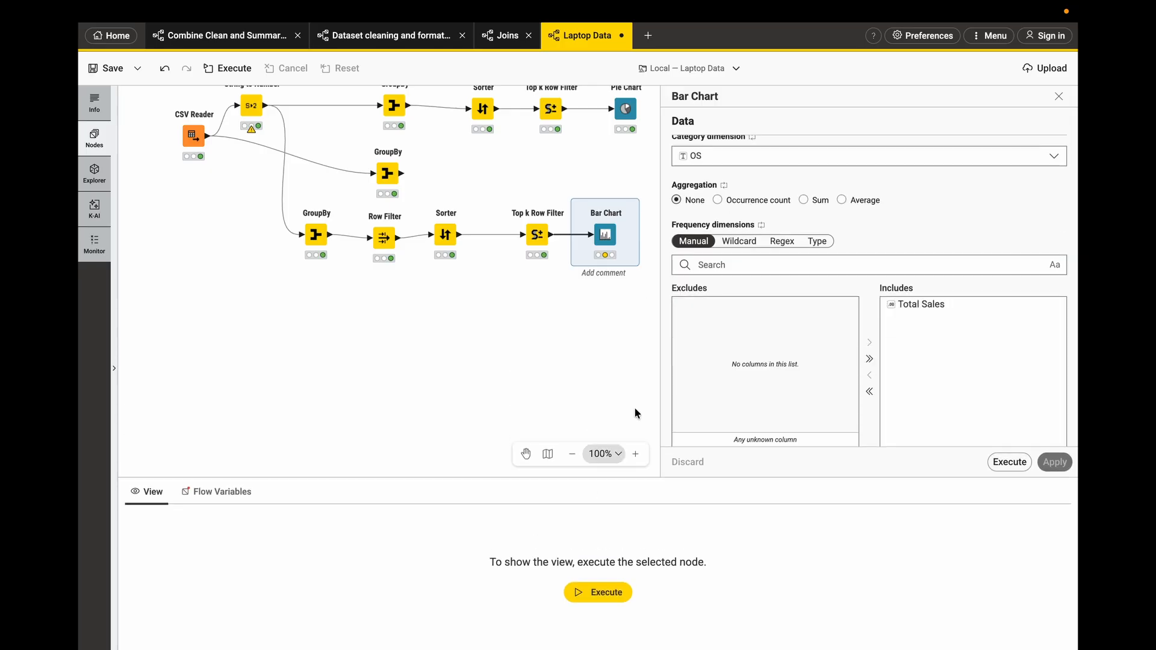
{"action": "left_click_drag", "start_coordinate": [661, 332], "coordinate": [600, 332]}
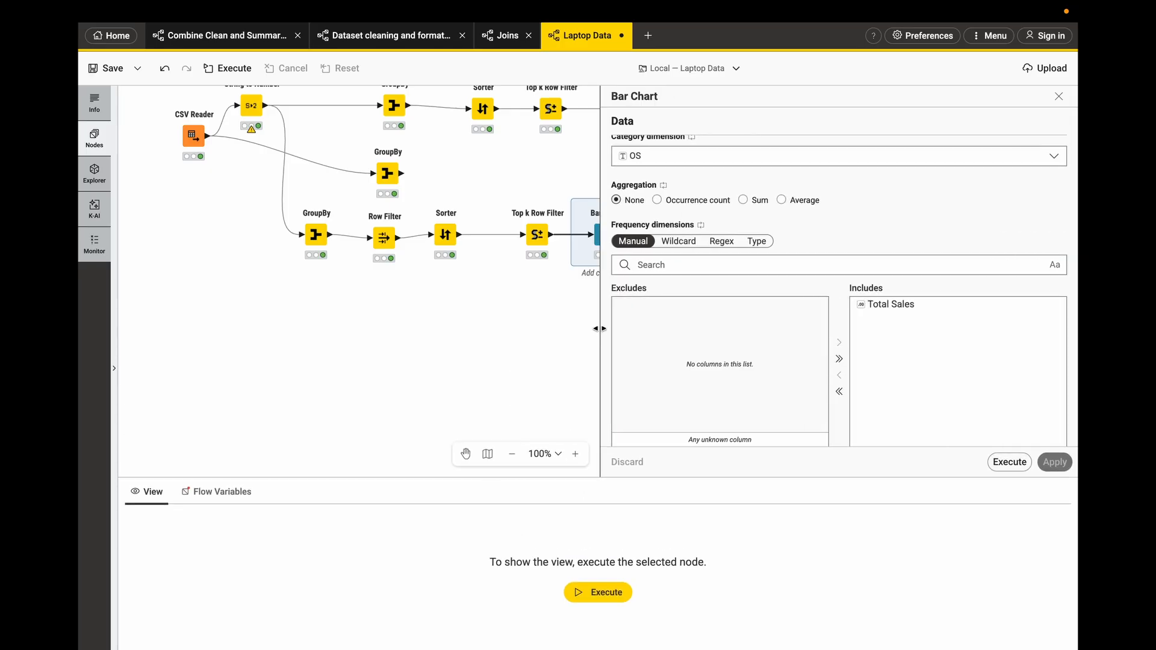
{"action": "scroll", "coordinate": [710, 299], "scroll_direction": "down", "scroll_amount": 5}
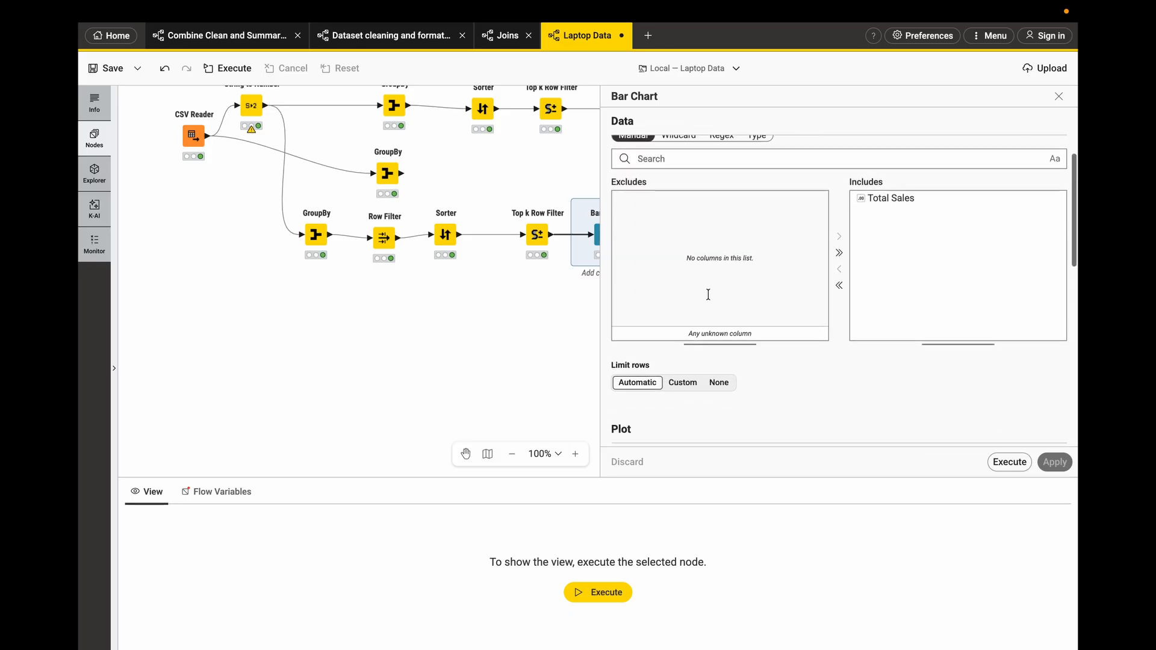
{"action": "scroll", "coordinate": [882, 397], "scroll_direction": "down", "scroll_amount": 3}
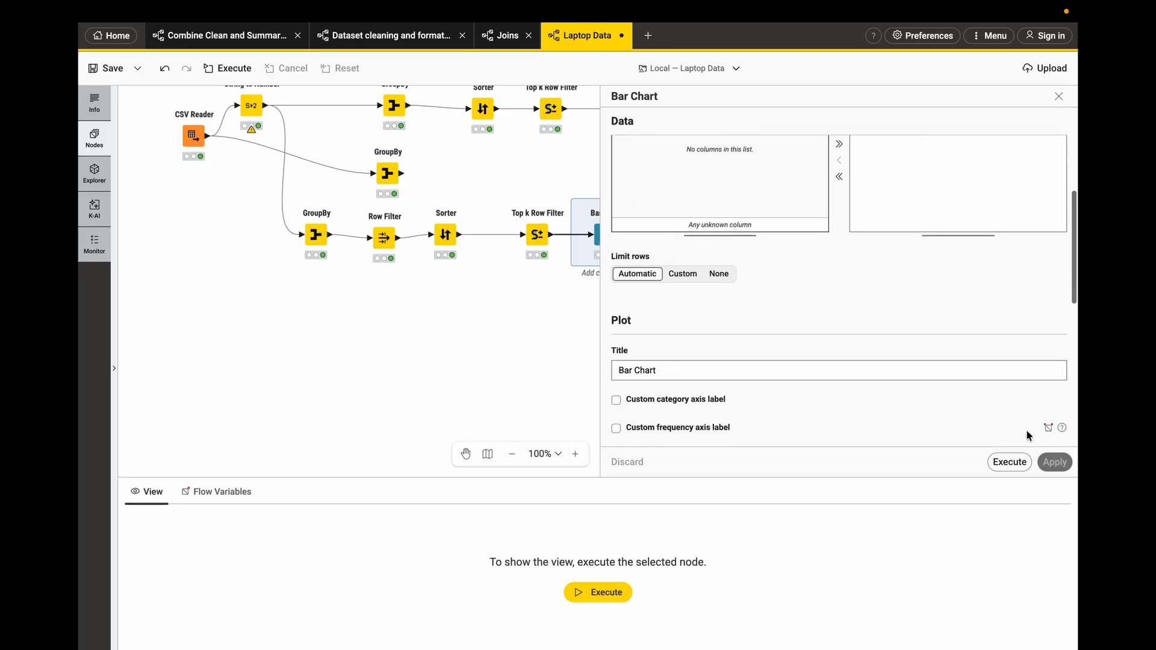
{"action": "left_click", "coordinate": [1009, 463]}
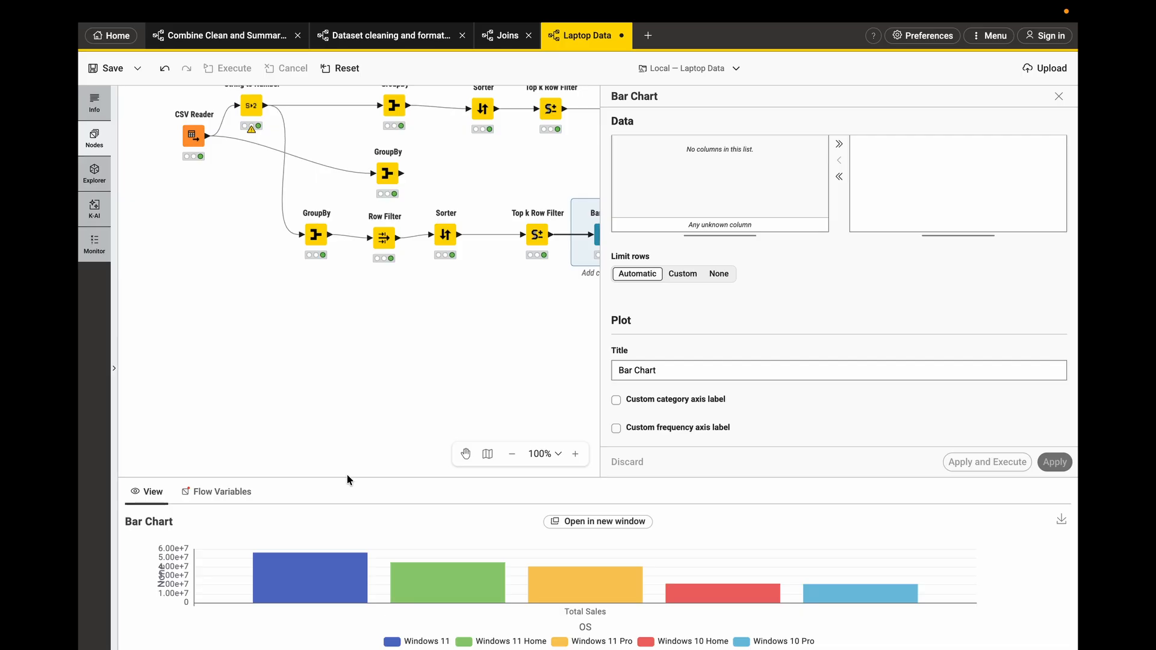
- Enlarge the bar chart view and examine the bars and the Bar Chart configuration options
{"action": "left_click_drag", "start_coordinate": [347, 477], "coordinate": [349, 303]}
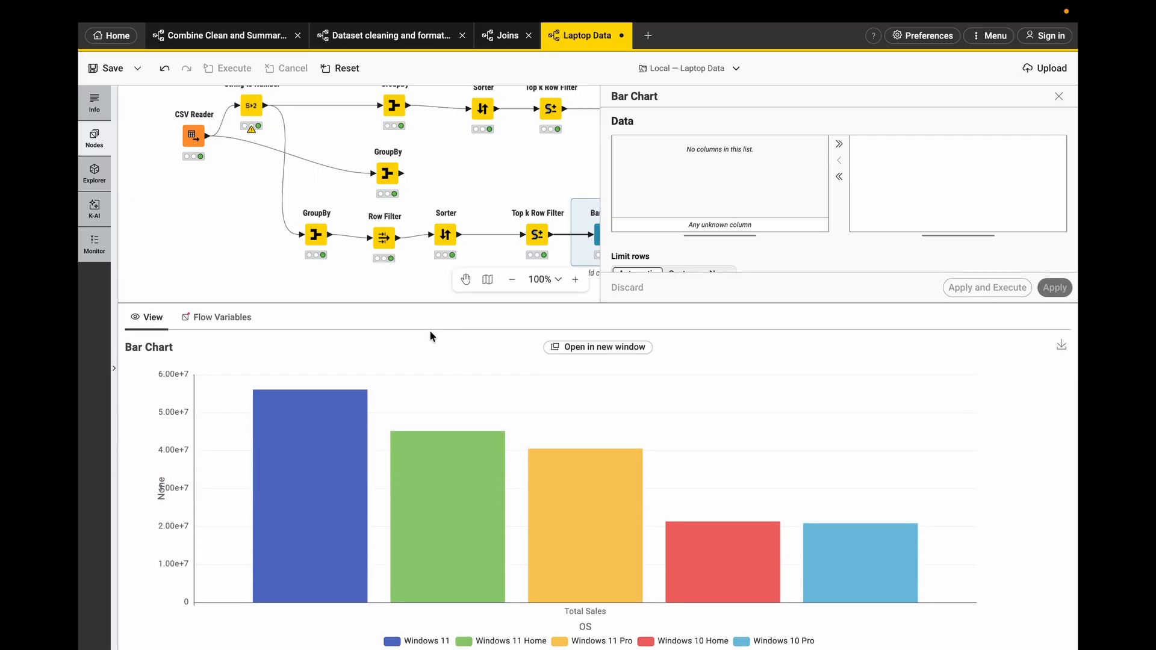
{"action": "mouse_move", "coordinate": [582, 587]}
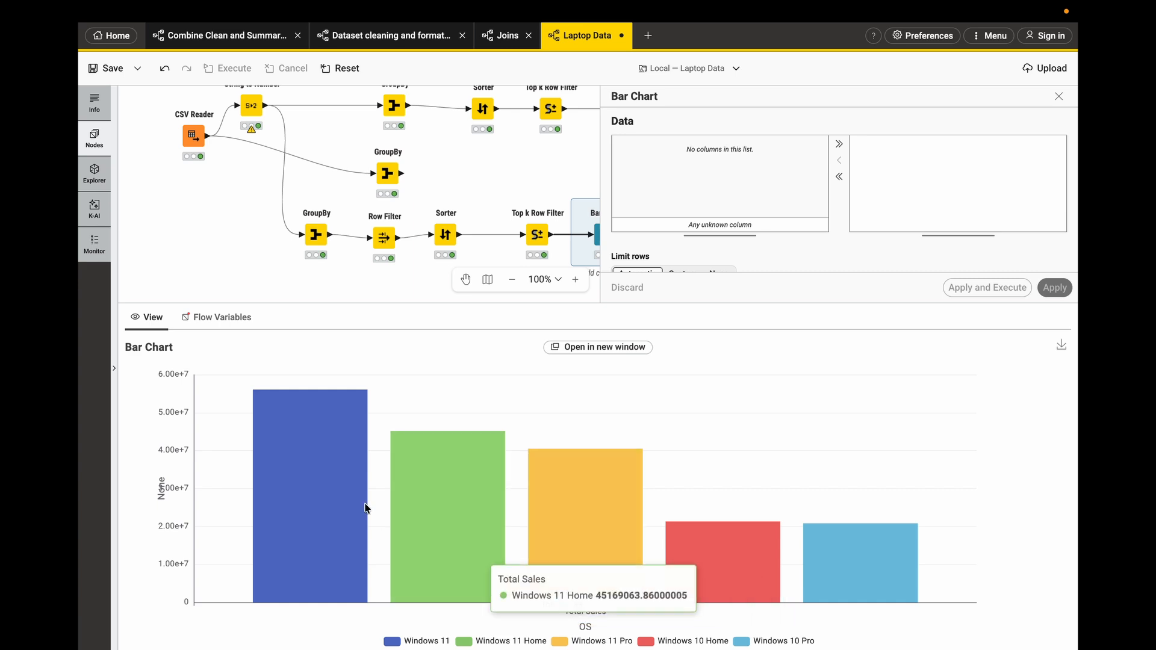
{"action": "mouse_move", "coordinate": [417, 647]}
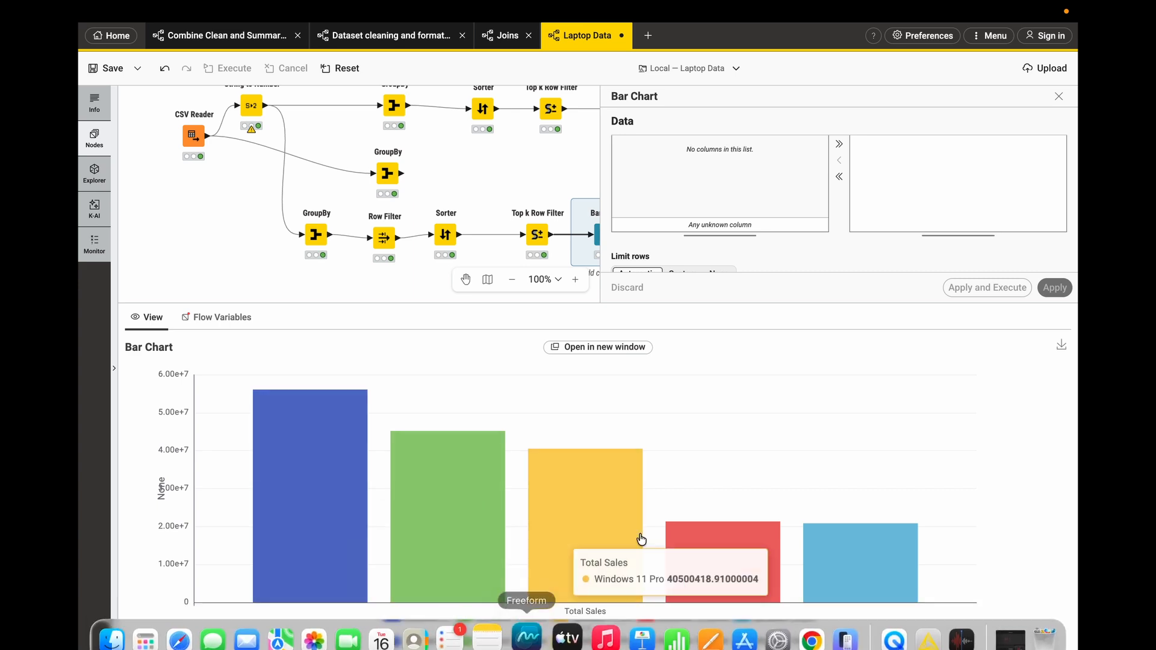
{"action": "mouse_move", "coordinate": [337, 508]}
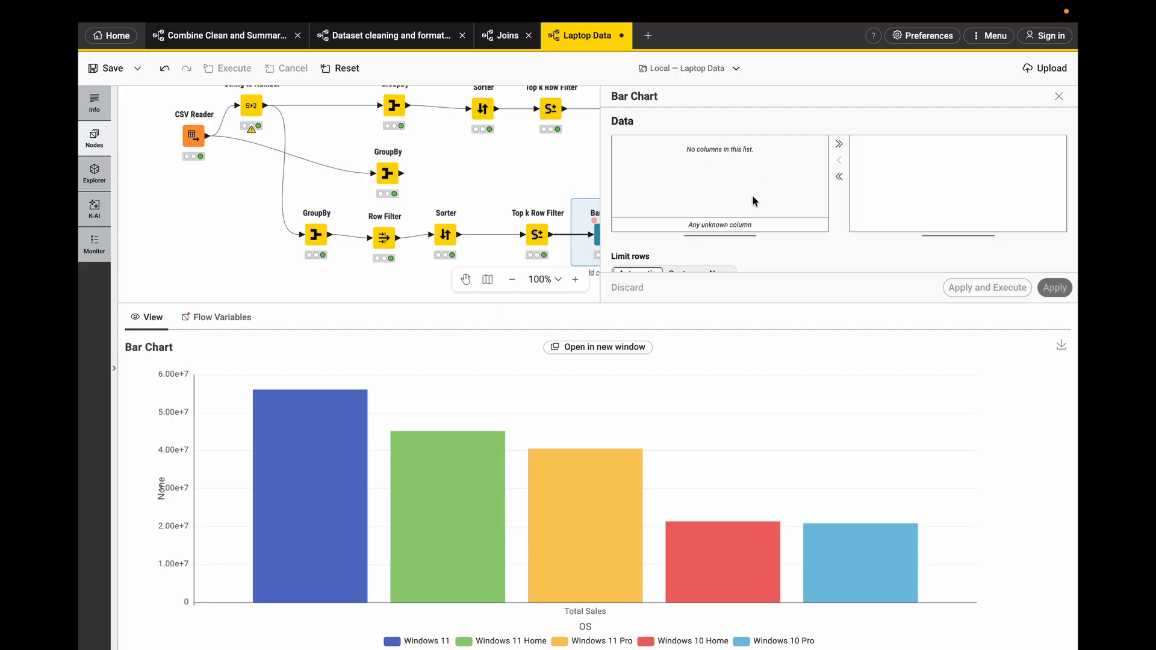
{"action": "scroll", "coordinate": [750, 214], "scroll_direction": "up", "scroll_amount": 2}
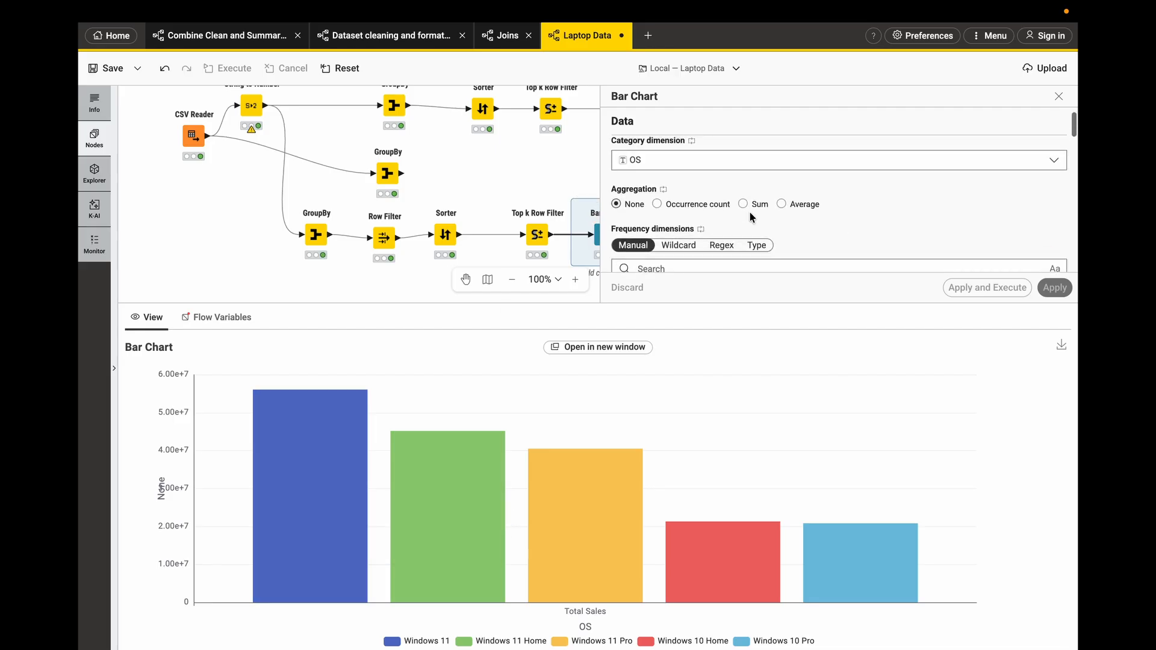
{"action": "scroll", "coordinate": [750, 217], "scroll_direction": "up", "scroll_amount": 2}
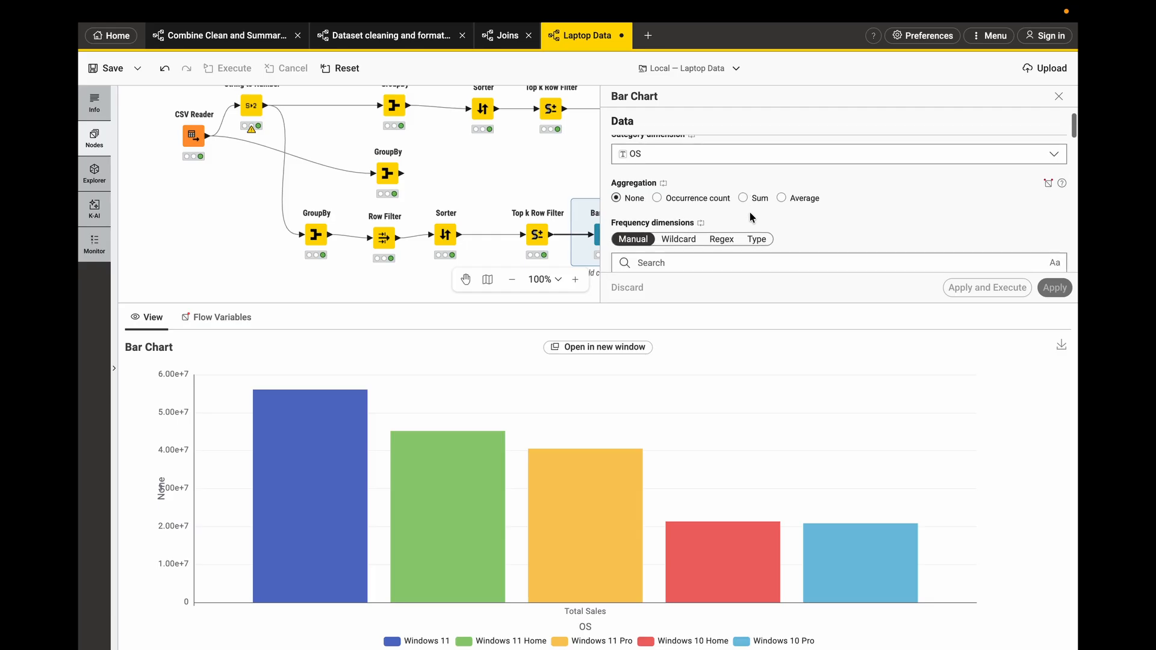
{"action": "left_click", "coordinate": [728, 194]}
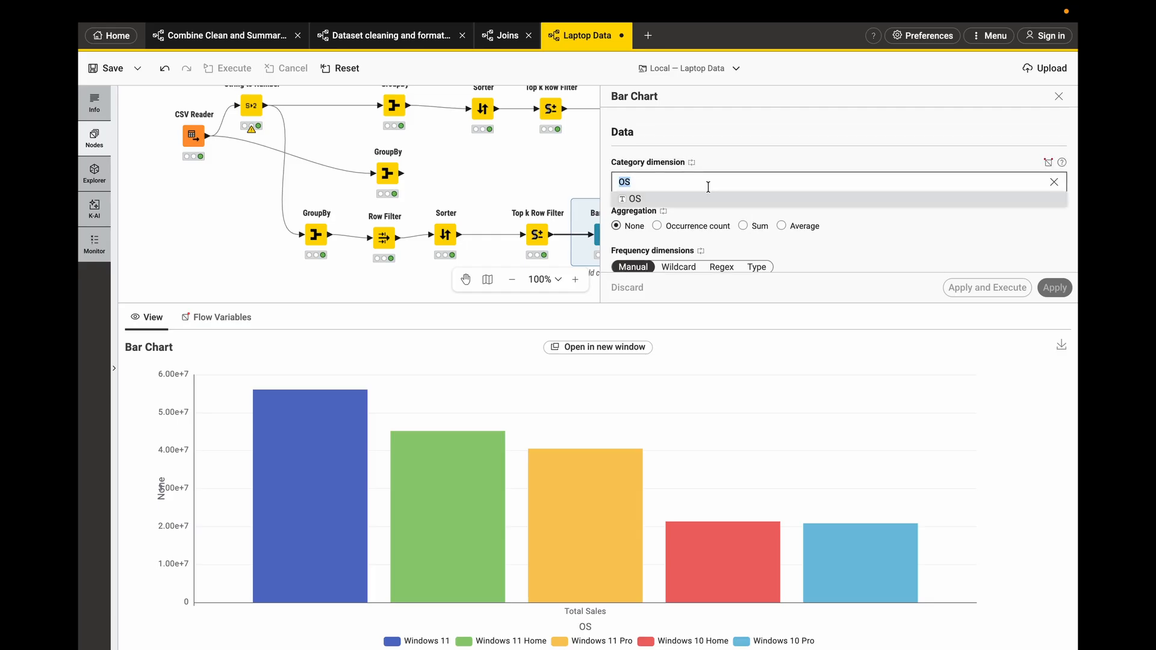
{"action": "scroll", "coordinate": [756, 202], "scroll_direction": "down", "scroll_amount": 2}
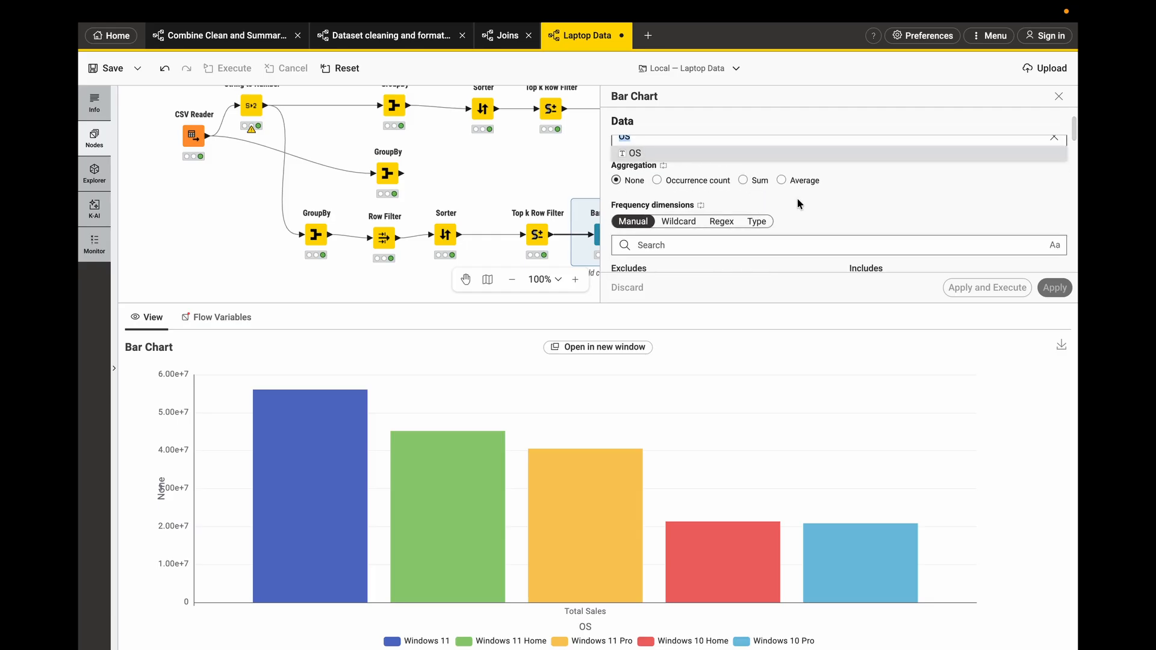
{"action": "scroll", "coordinate": [796, 199], "scroll_direction": "down", "scroll_amount": 5}
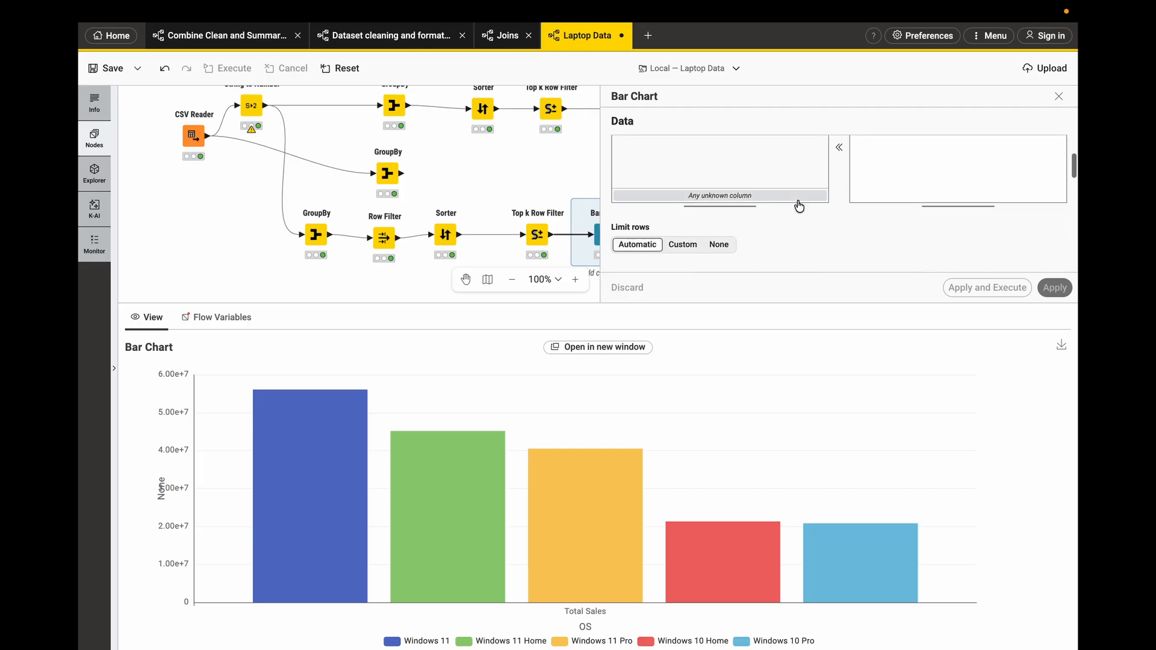
{"action": "scroll", "coordinate": [799, 206], "scroll_direction": "down", "scroll_amount": 3}
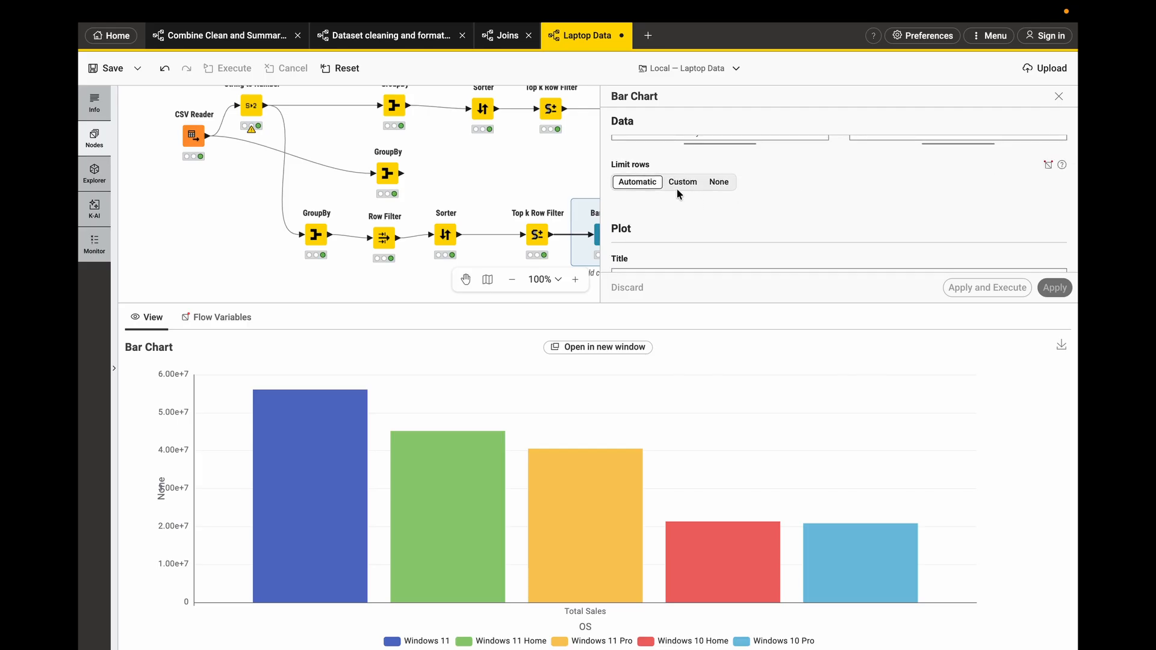
{"action": "scroll", "coordinate": [702, 217], "scroll_direction": "down", "scroll_amount": 3}
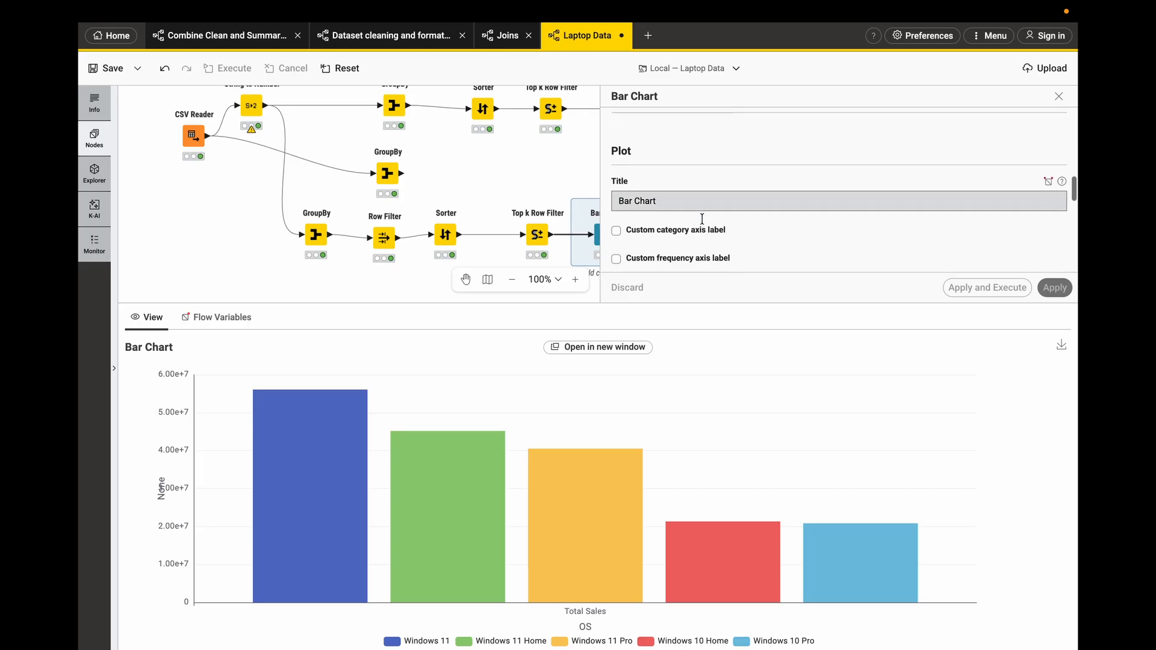
{"action": "scroll", "coordinate": [707, 221], "scroll_direction": "down", "scroll_amount": 2}
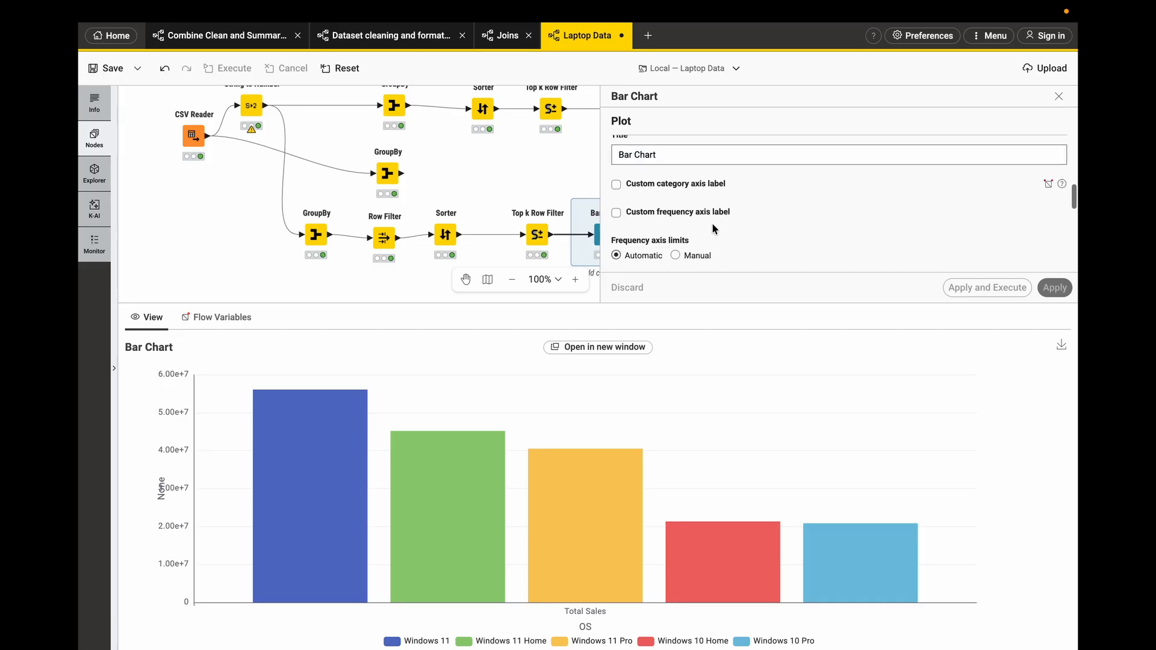
- Enable custom category and frequency axis labels and start entering the category axis label
{"action": "left_click", "coordinate": [616, 208]}
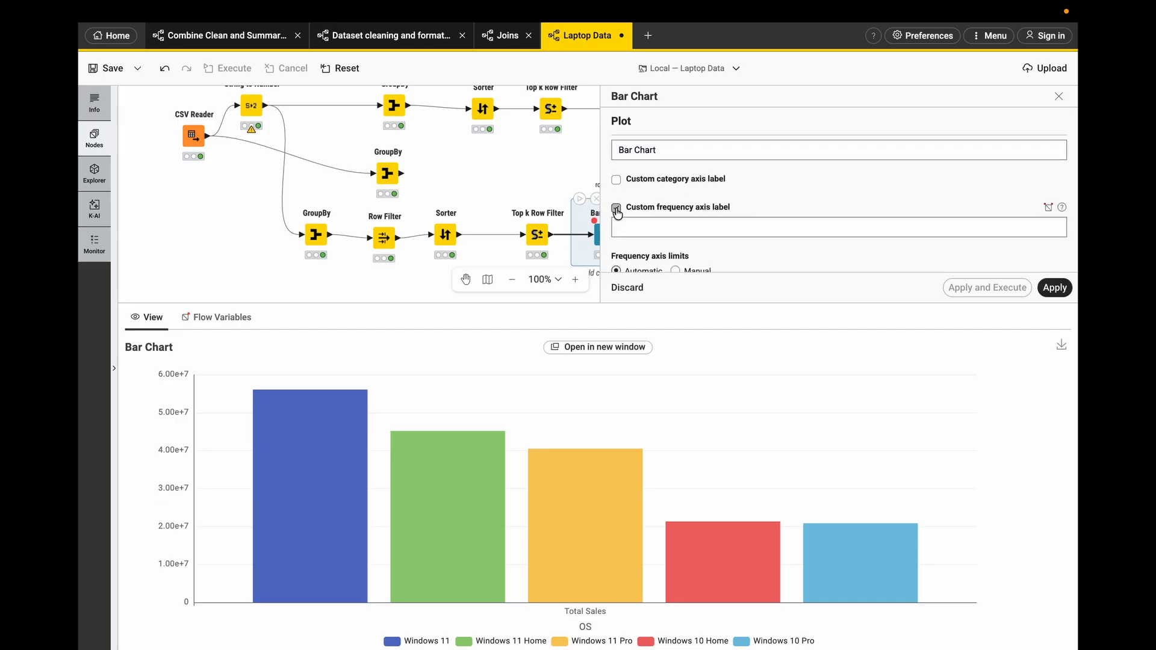
{"action": "left_click", "coordinate": [616, 208]}
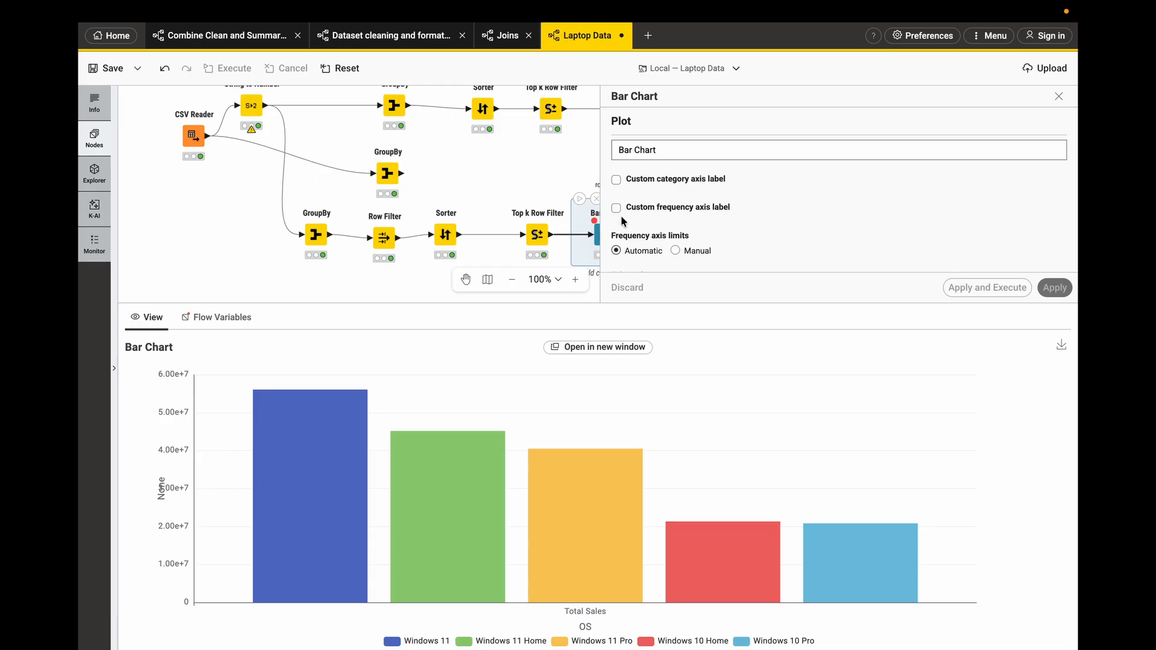
{"action": "left_click", "coordinate": [616, 208]}
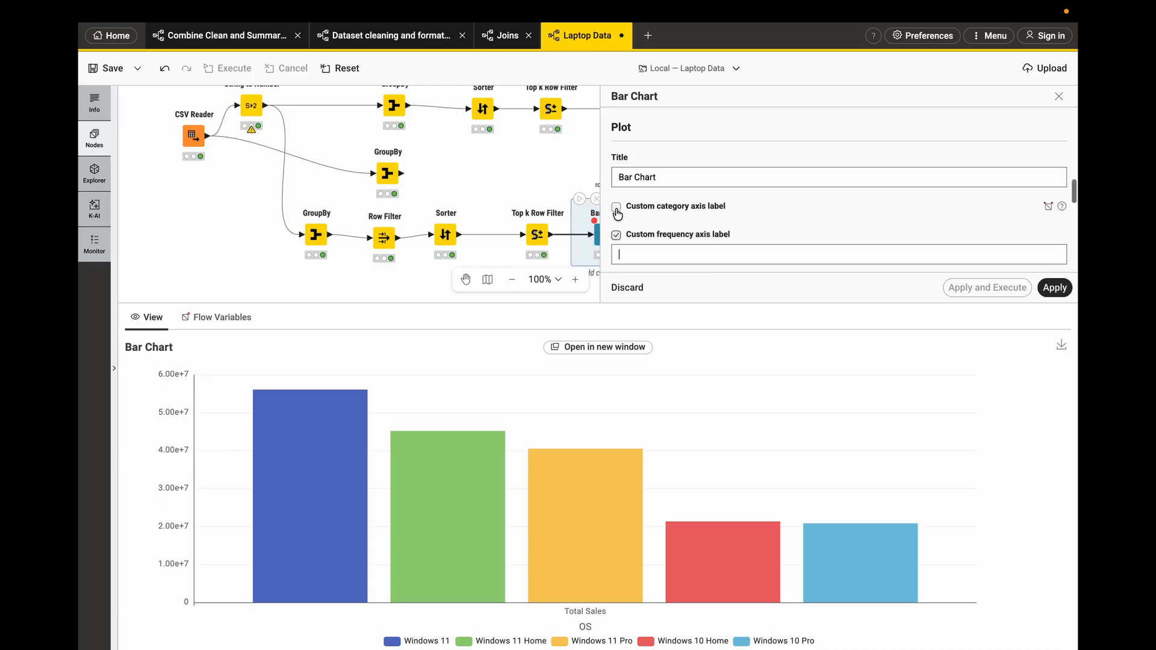
{"action": "left_click", "coordinate": [617, 208]}
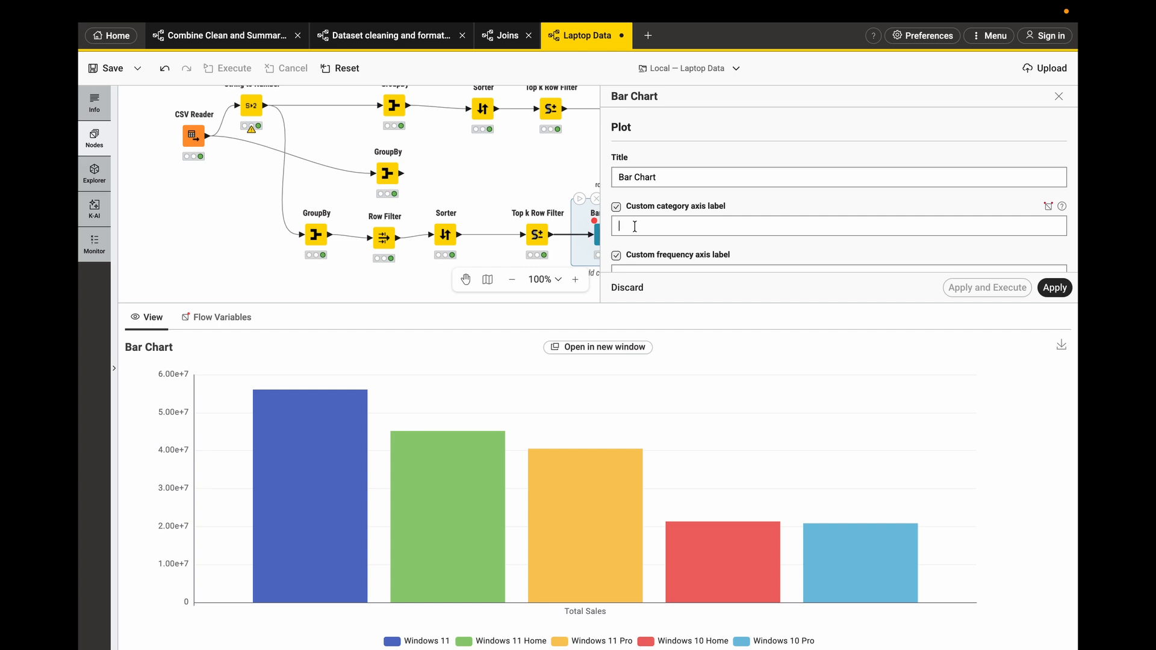
{"action": "scroll", "coordinate": [635, 229], "scroll_direction": "down", "scroll_amount": 1}
{"action": "left_click", "coordinate": [634, 215]}
{"action": "type", "text": "To"}
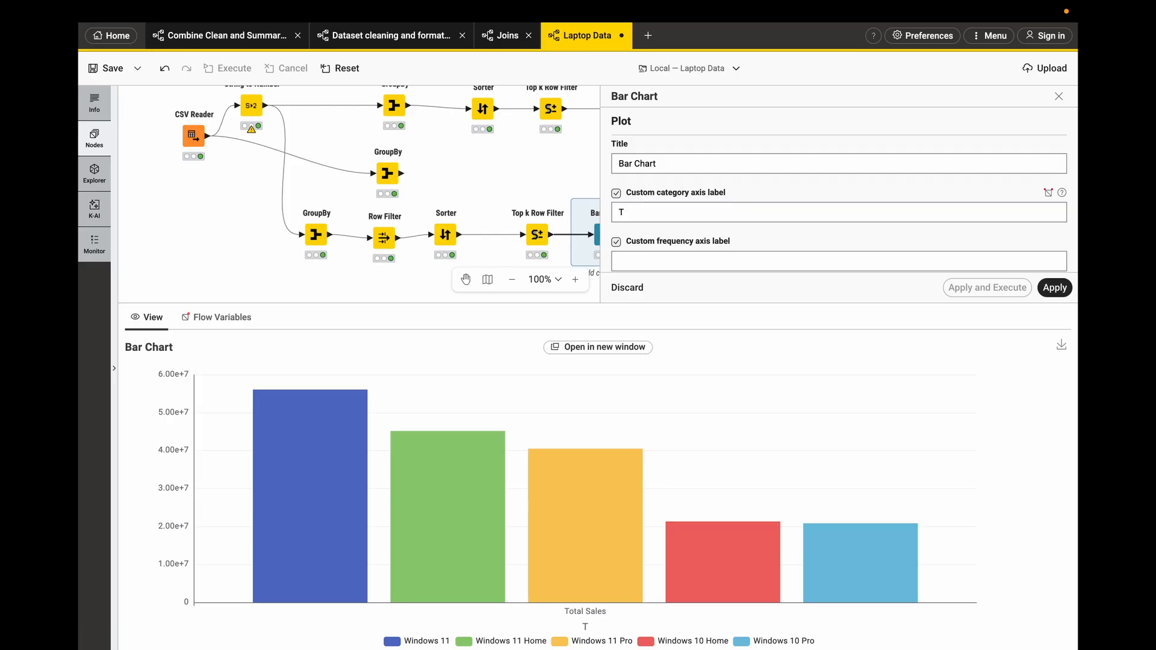
{"action": "scroll", "coordinate": [839, 199], "scroll_direction": "down", "scroll_amount": 2}
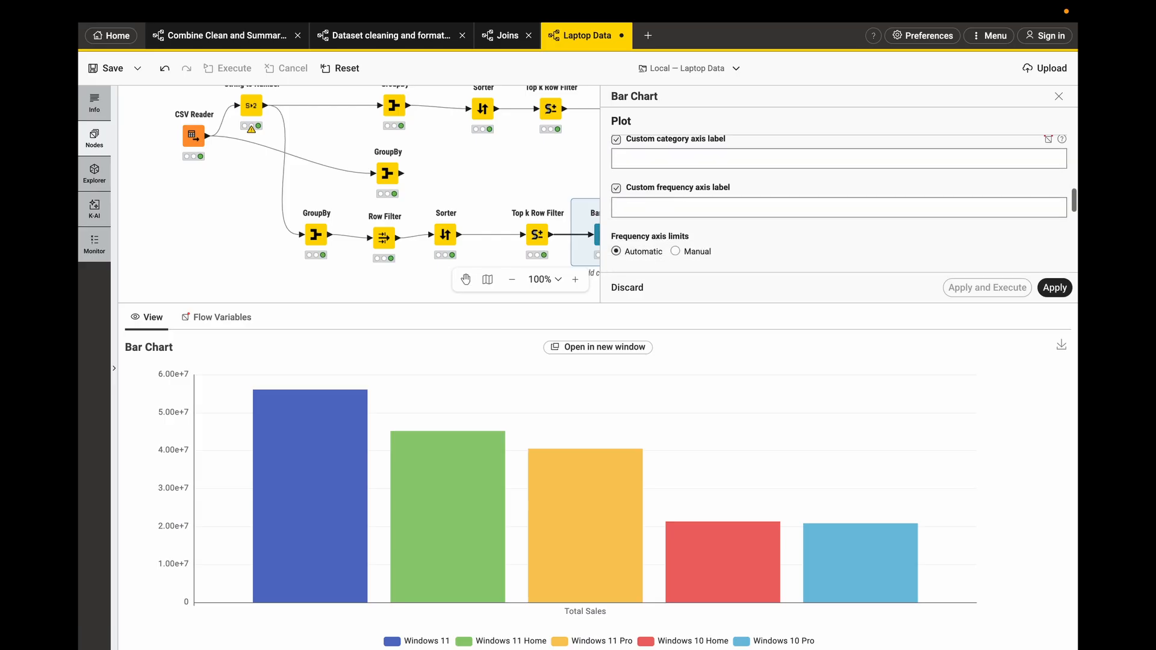
{"action": "scroll", "coordinate": [676, 198], "scroll_direction": "down", "scroll_amount": 1}
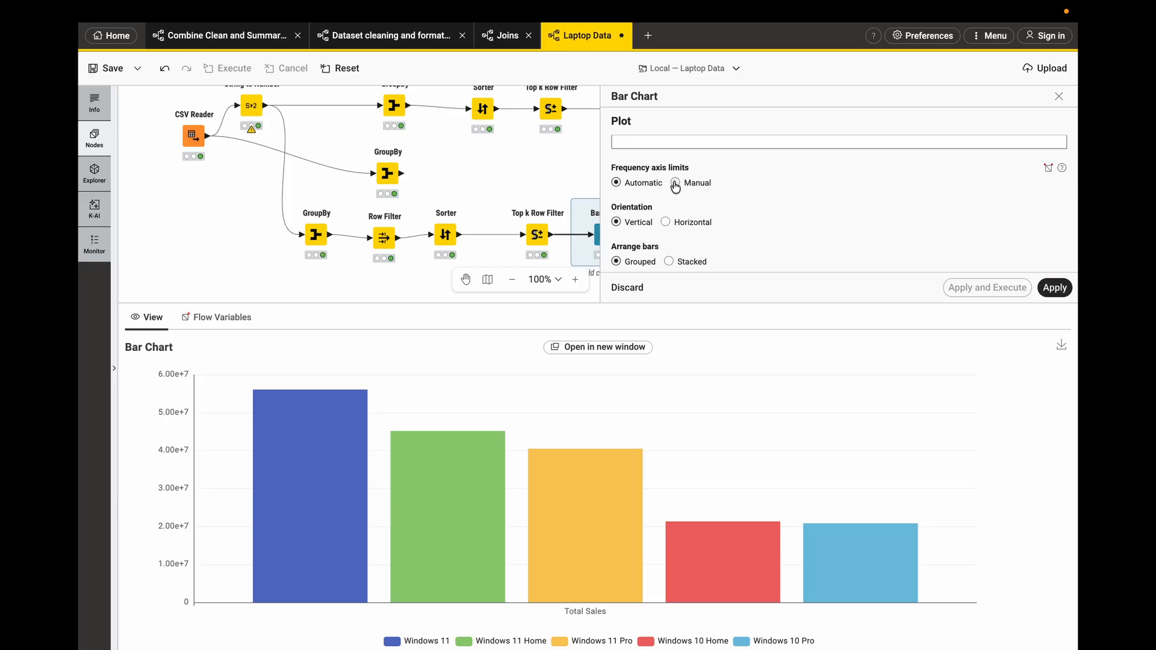
{"action": "scroll", "coordinate": [675, 187], "scroll_direction": "down", "scroll_amount": 1}
{"action": "left_click", "coordinate": [667, 210]}
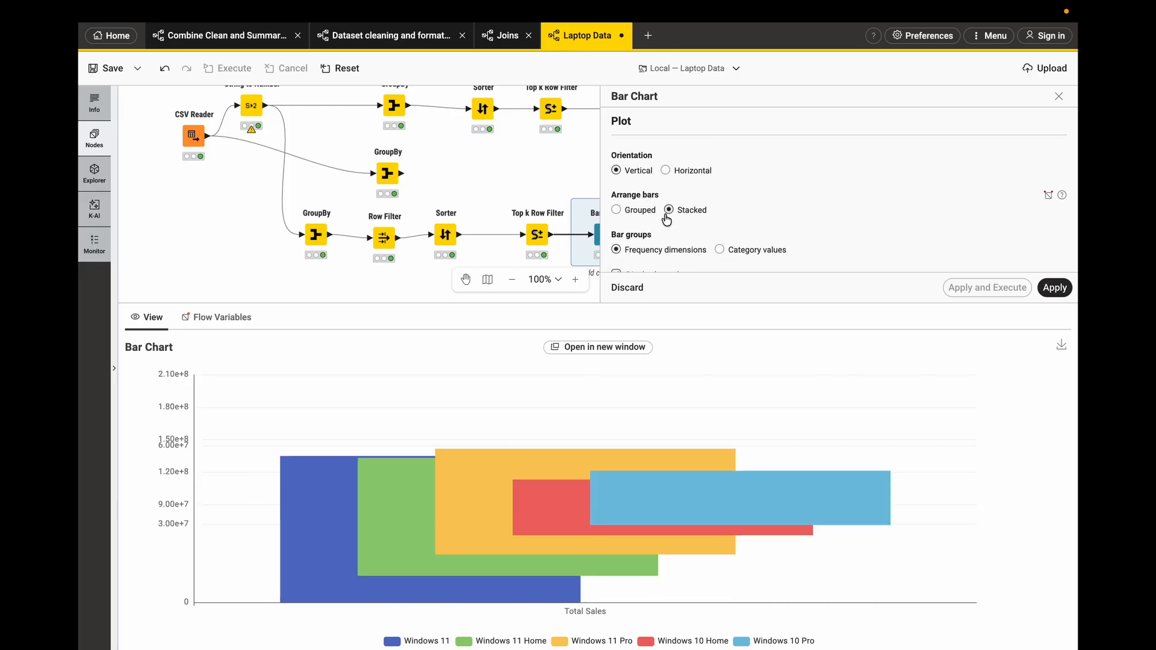
{"action": "left_click", "coordinate": [638, 210]}
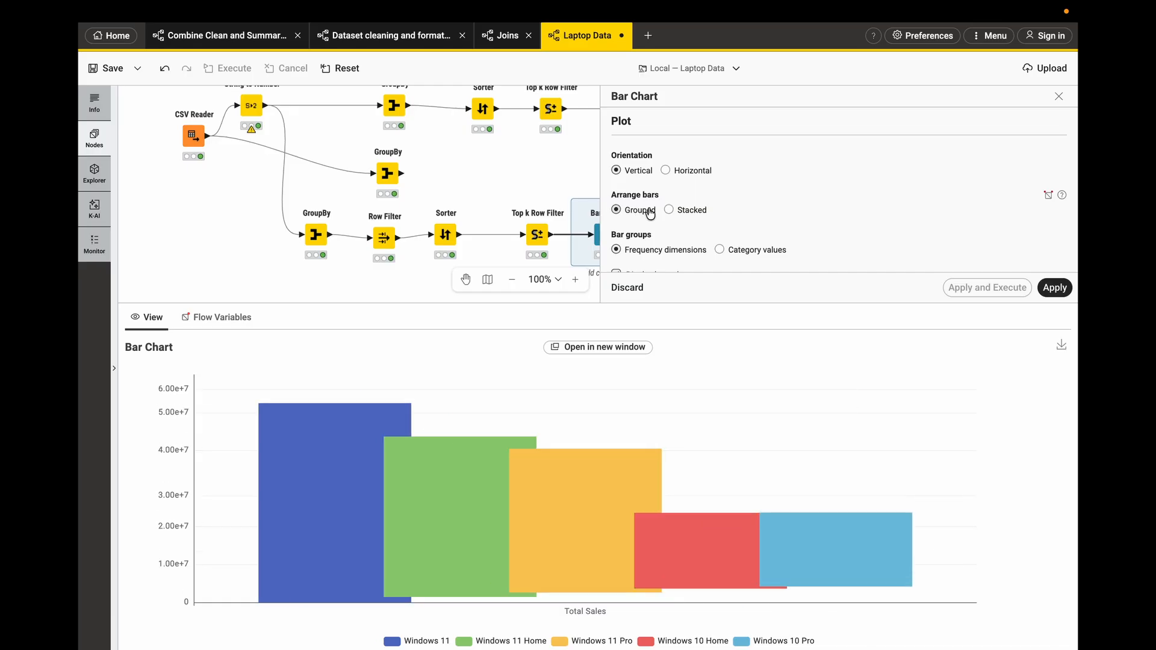
{"action": "scroll", "coordinate": [670, 222], "scroll_direction": "down", "scroll_amount": 1}
{"action": "left_click", "coordinate": [719, 212]}
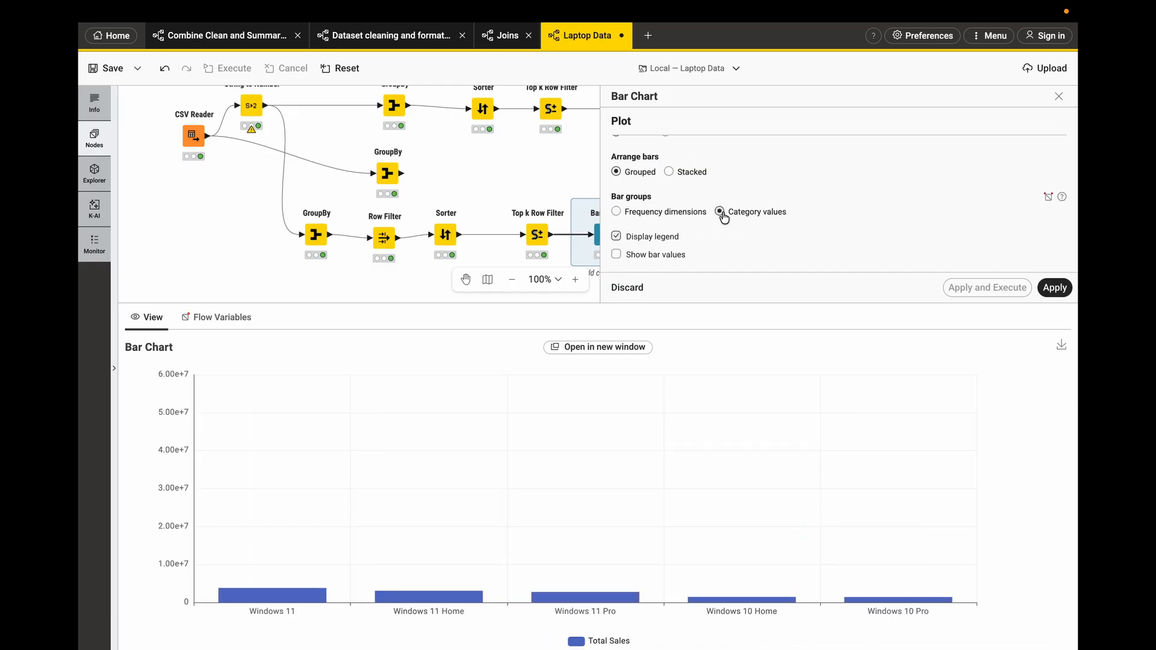
{"action": "left_click", "coordinate": [673, 212]}
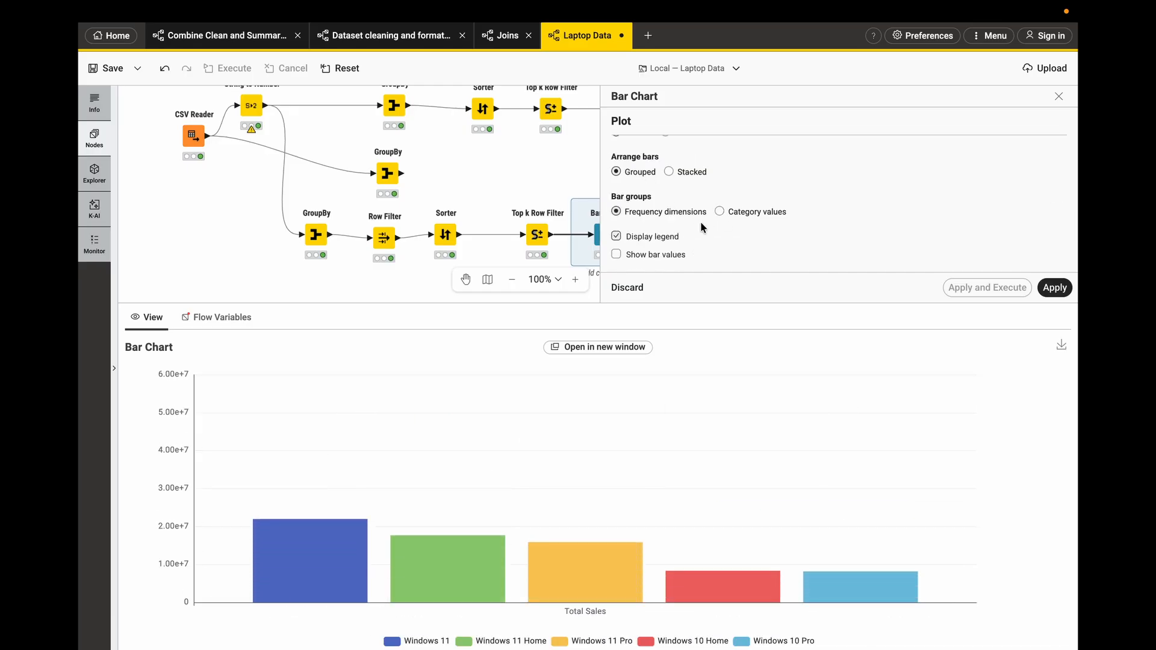
- Turn on showing bar values in the Bar Chart configuration
{"action": "scroll", "coordinate": [698, 222], "scroll_direction": "down", "scroll_amount": 2}
{"action": "left_click", "coordinate": [662, 202]}
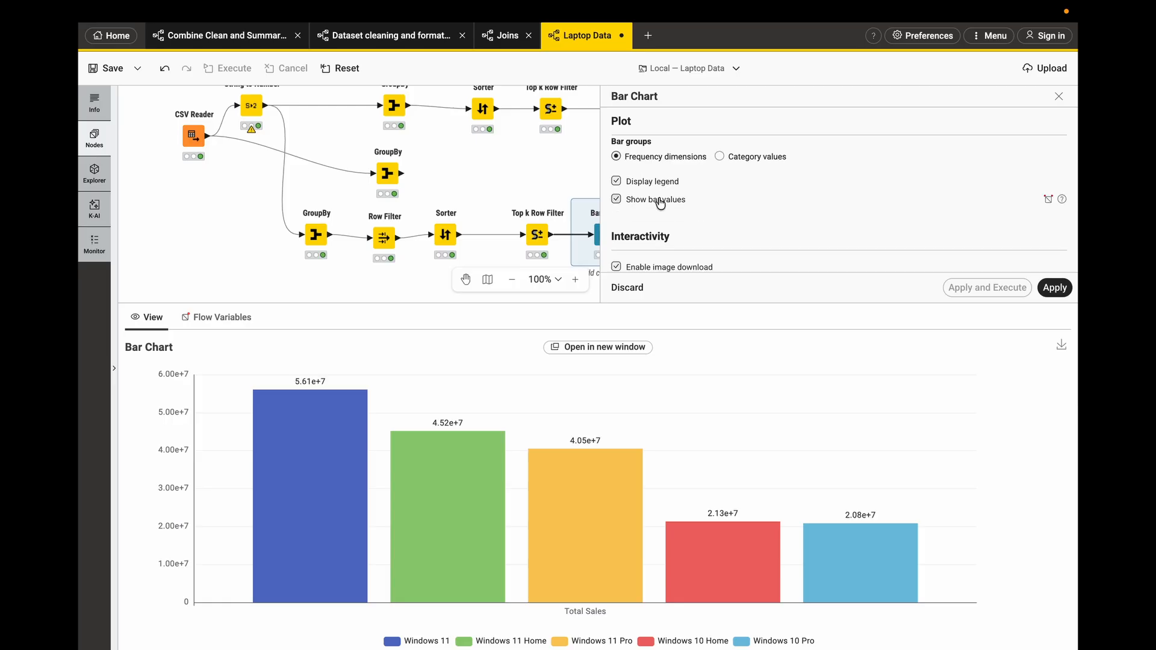
{"action": "scroll", "coordinate": [696, 212], "scroll_direction": "down", "scroll_amount": 2}
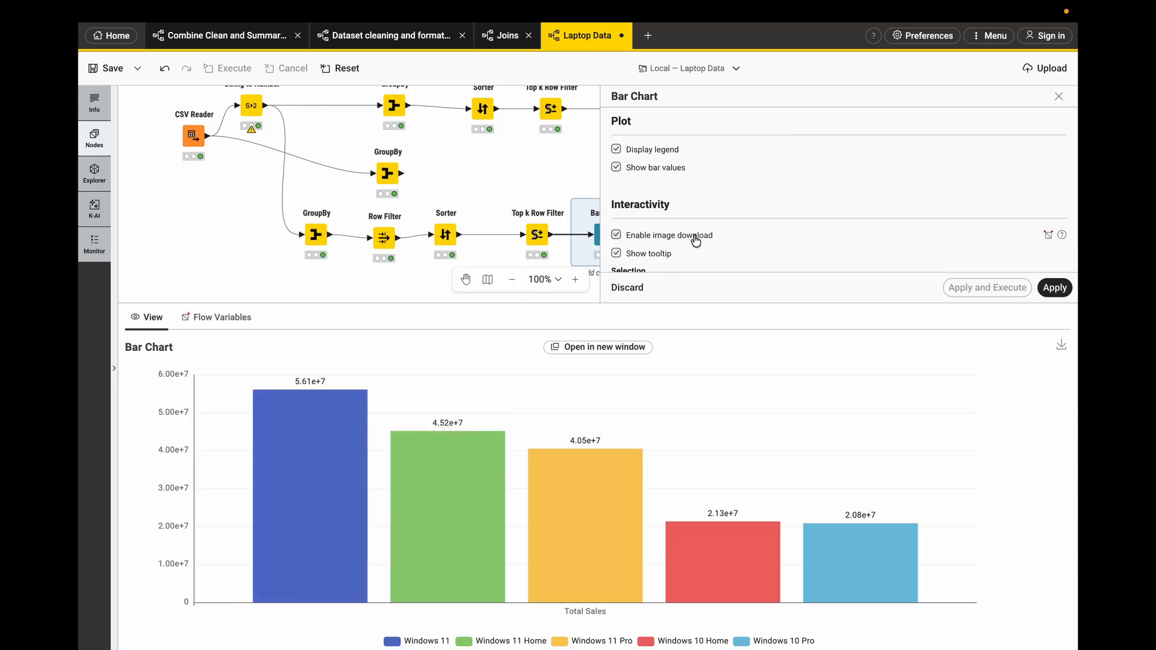
{"action": "scroll", "coordinate": [698, 230], "scroll_direction": "down", "scroll_amount": 1}
{"action": "scroll", "coordinate": [698, 227], "scroll_direction": "down", "scroll_amount": 3}
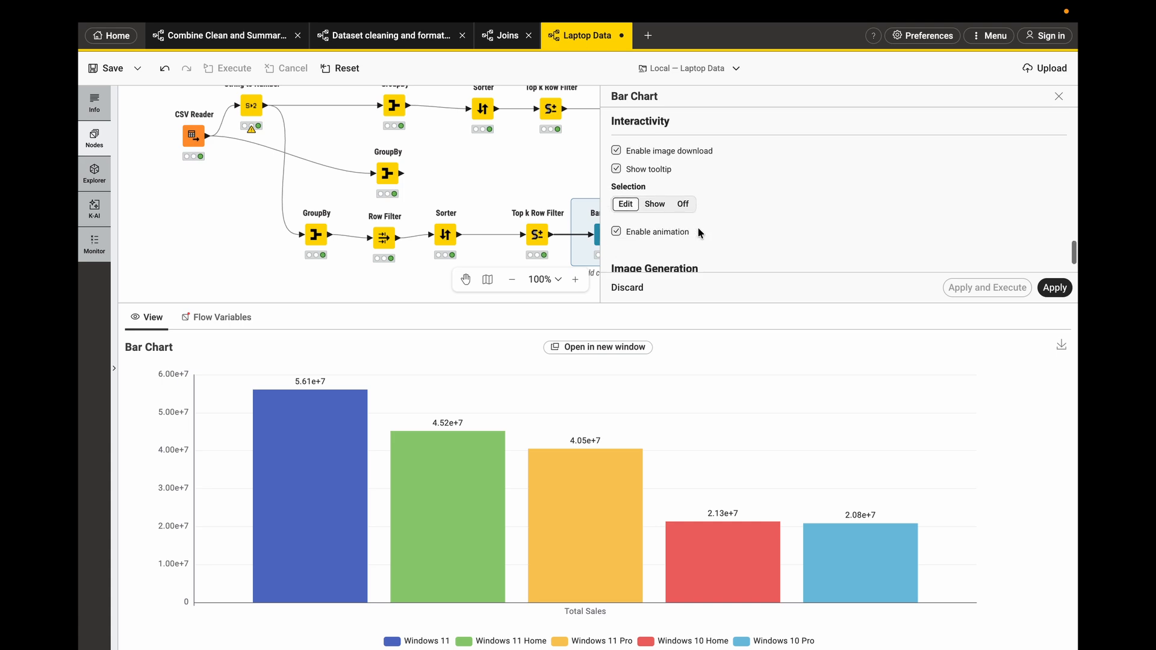
{"action": "left_click", "coordinate": [653, 205]}
{"action": "left_click", "coordinate": [682, 204]}
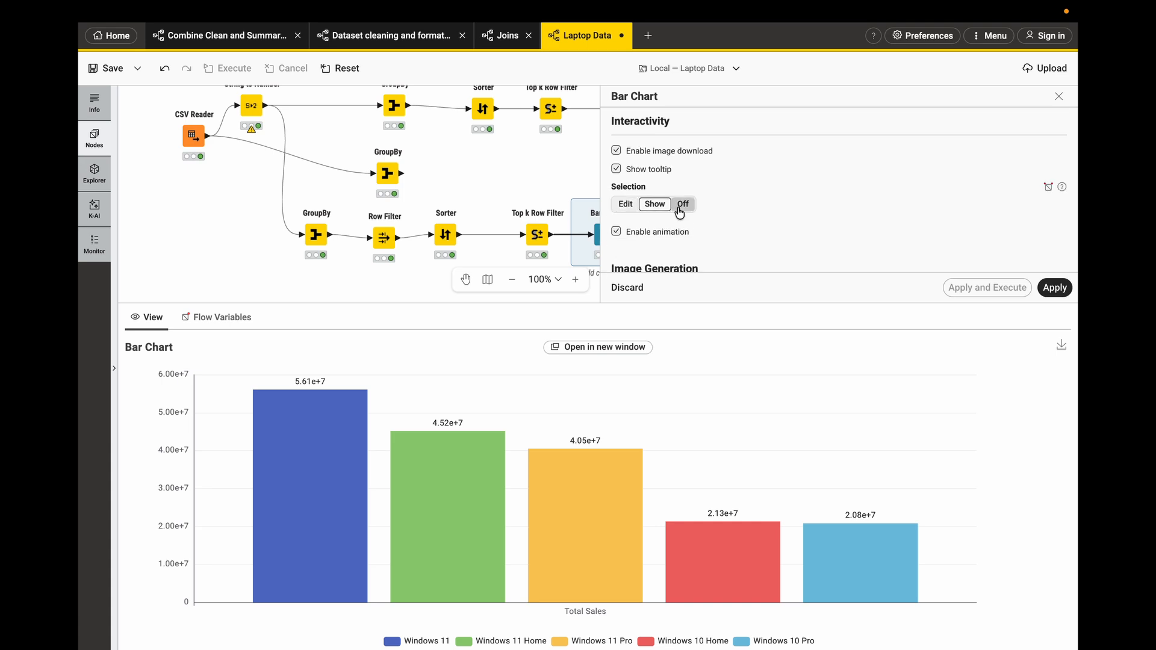
{"action": "left_click", "coordinate": [626, 204]}
- Enable image generation for the Bar Chart, then apply and execute the node
{"action": "scroll", "coordinate": [725, 235], "scroll_direction": "down", "scroll_amount": 1}
{"action": "scroll", "coordinate": [725, 235], "scroll_direction": "down", "scroll_amount": 1}
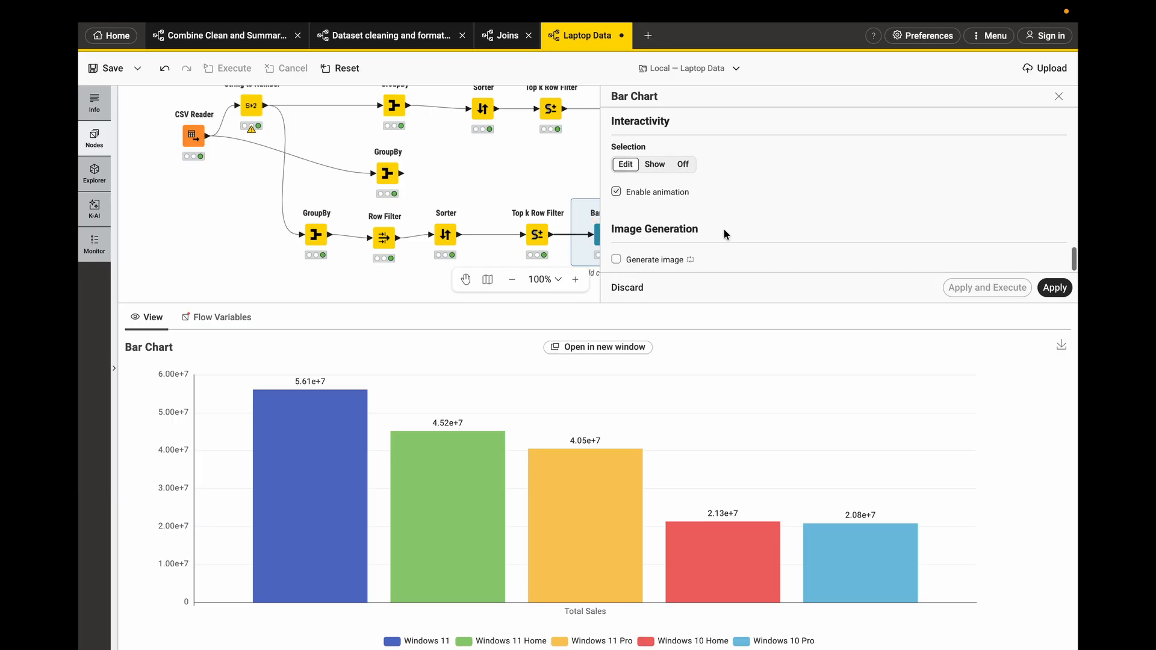
{"action": "left_click", "coordinate": [616, 261]}
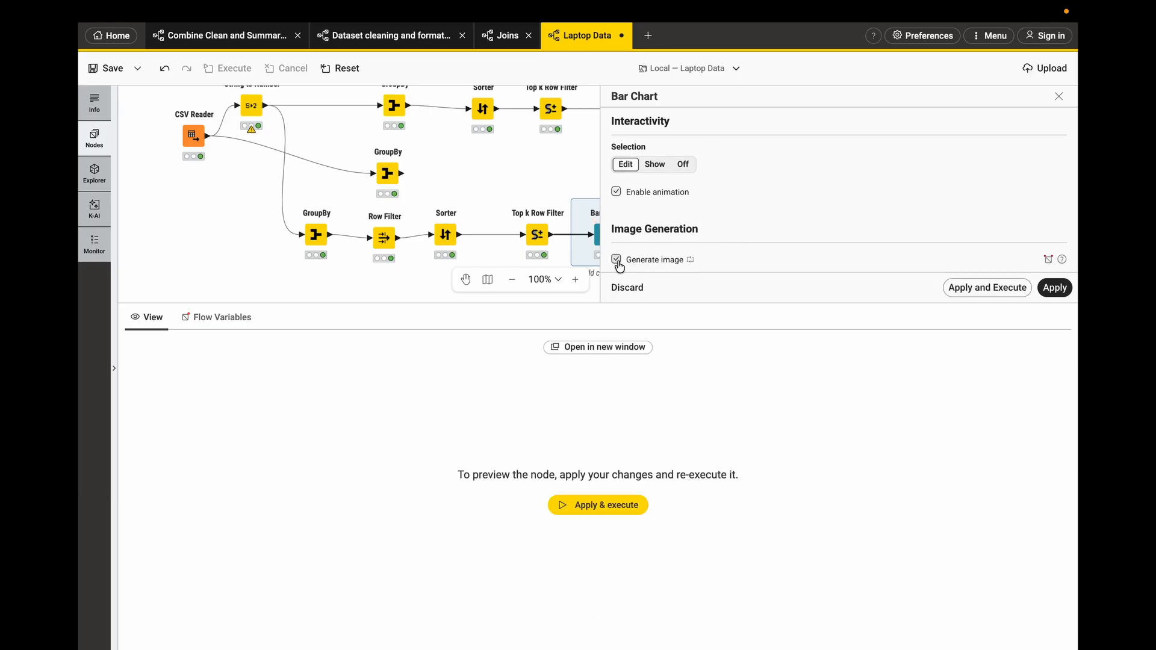
{"action": "left_click", "coordinate": [581, 508]}
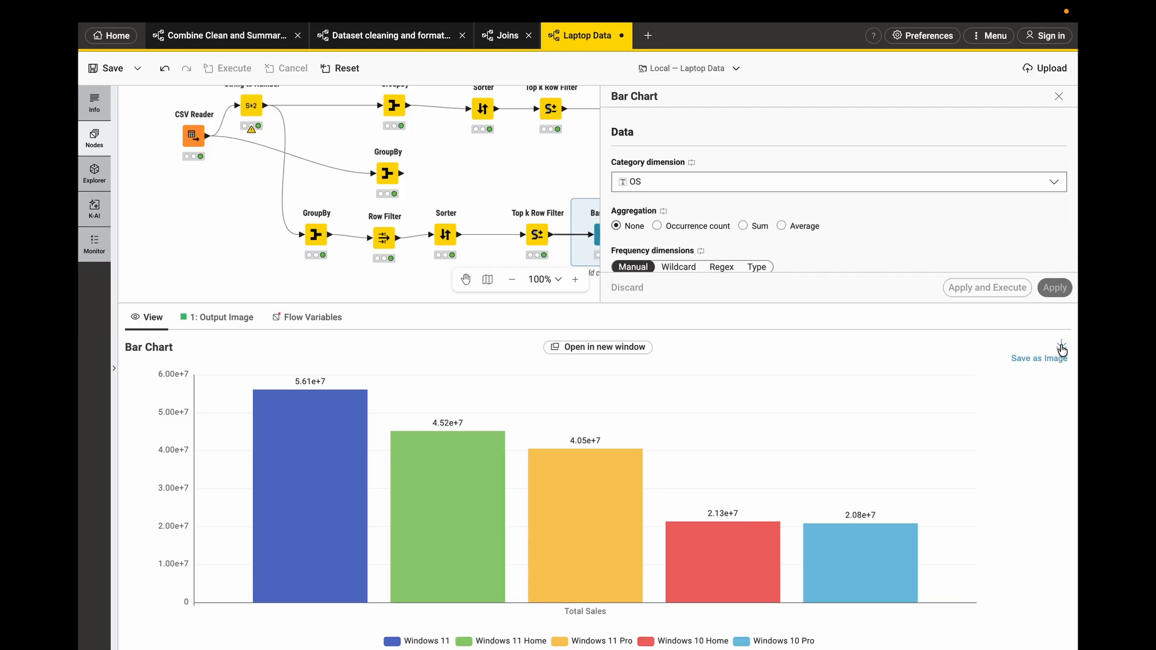
- Review the output tables of the CSV Reader, the brand Top k Row Filter, the brand–OS GroupBy and the OS Top k Row Filter
{"action": "left_click", "coordinate": [1058, 97]}
{"action": "scroll", "coordinate": [469, 242], "scroll_direction": "down", "scroll_amount": 2}
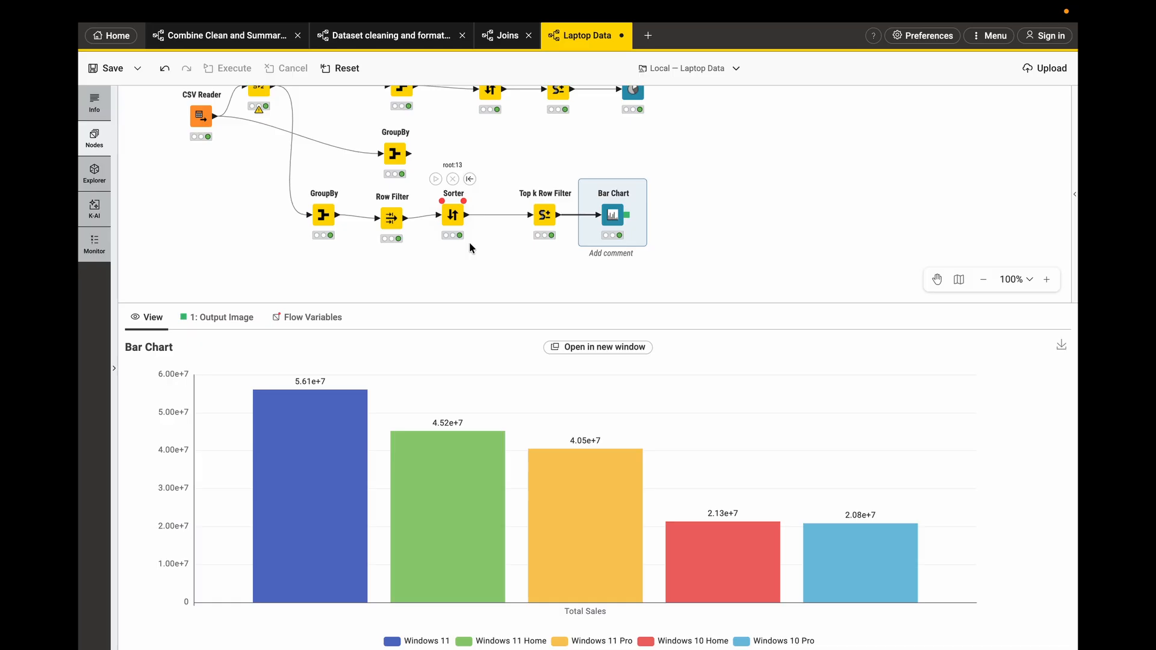
{"action": "scroll", "coordinate": [287, 210], "scroll_direction": "up", "scroll_amount": 3}
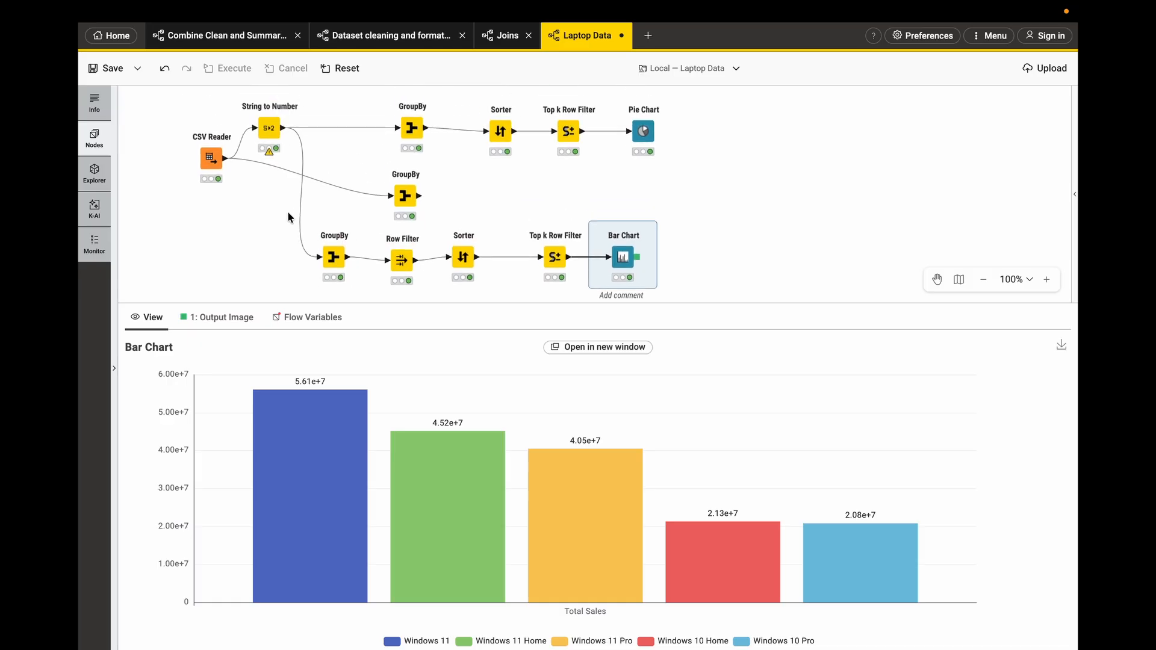
{"action": "left_click", "coordinate": [212, 170]}
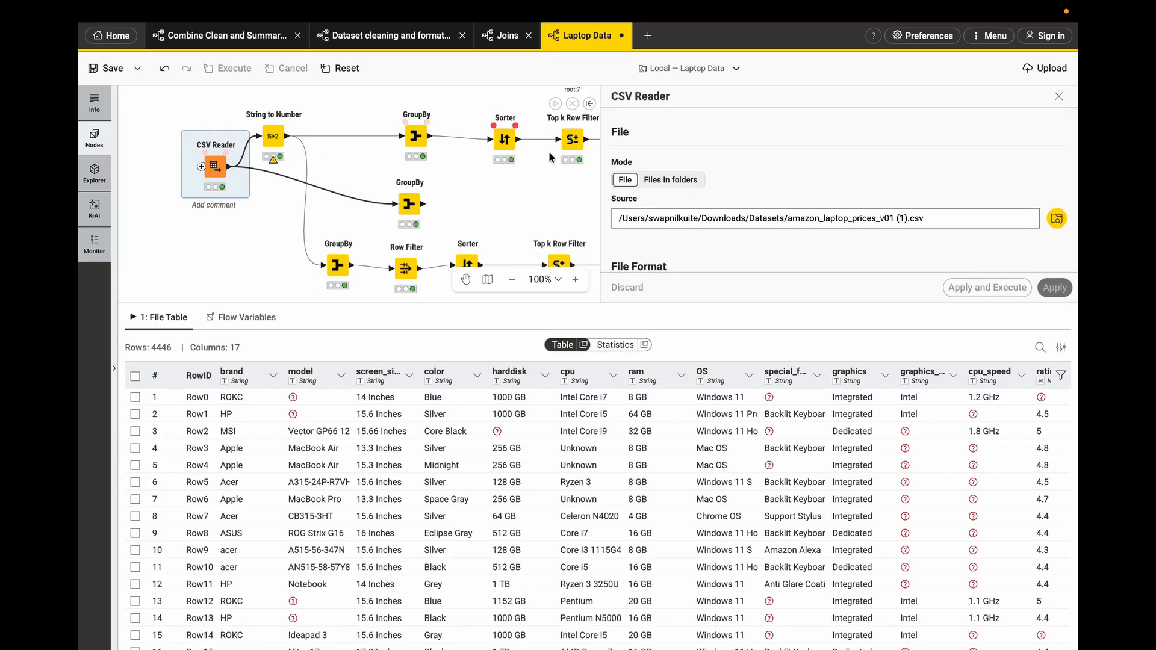
{"action": "left_click", "coordinate": [573, 142]}
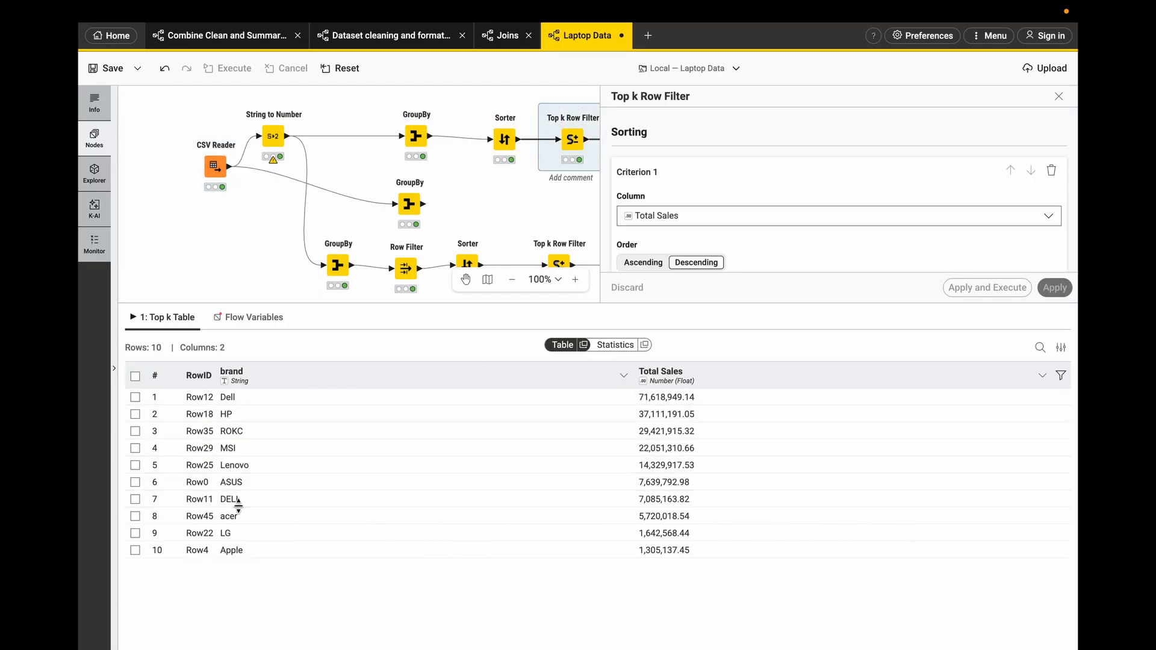
{"action": "scroll", "coordinate": [549, 187], "scroll_direction": "right", "scroll_amount": 2}
{"action": "scroll", "coordinate": [549, 187], "scroll_direction": "down", "scroll_amount": 1}
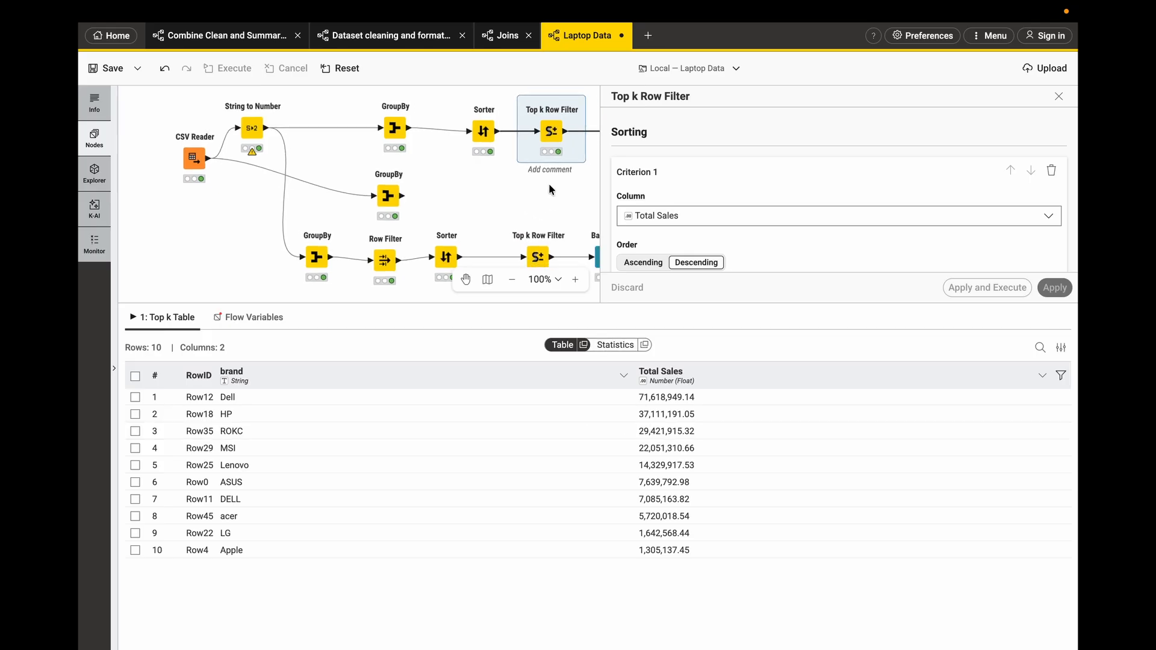
{"action": "scroll", "coordinate": [549, 190], "scroll_direction": "right", "scroll_amount": 3}
{"action": "scroll", "coordinate": [549, 190], "scroll_direction": "down", "scroll_amount": 1}
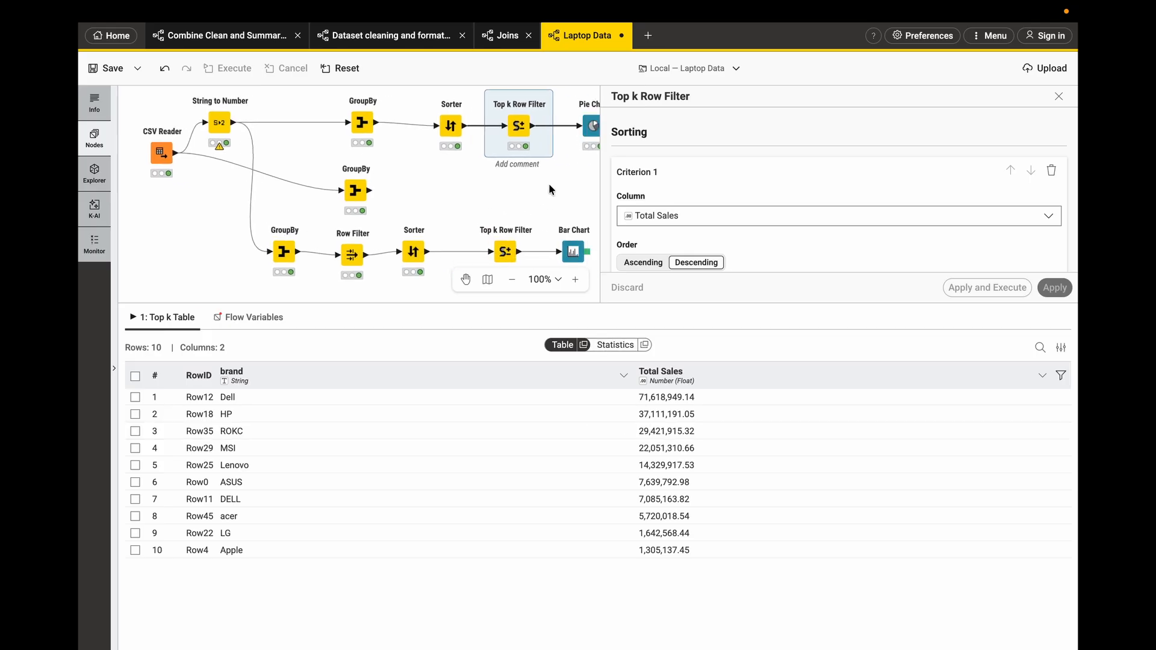
{"action": "left_click", "coordinate": [335, 184]}
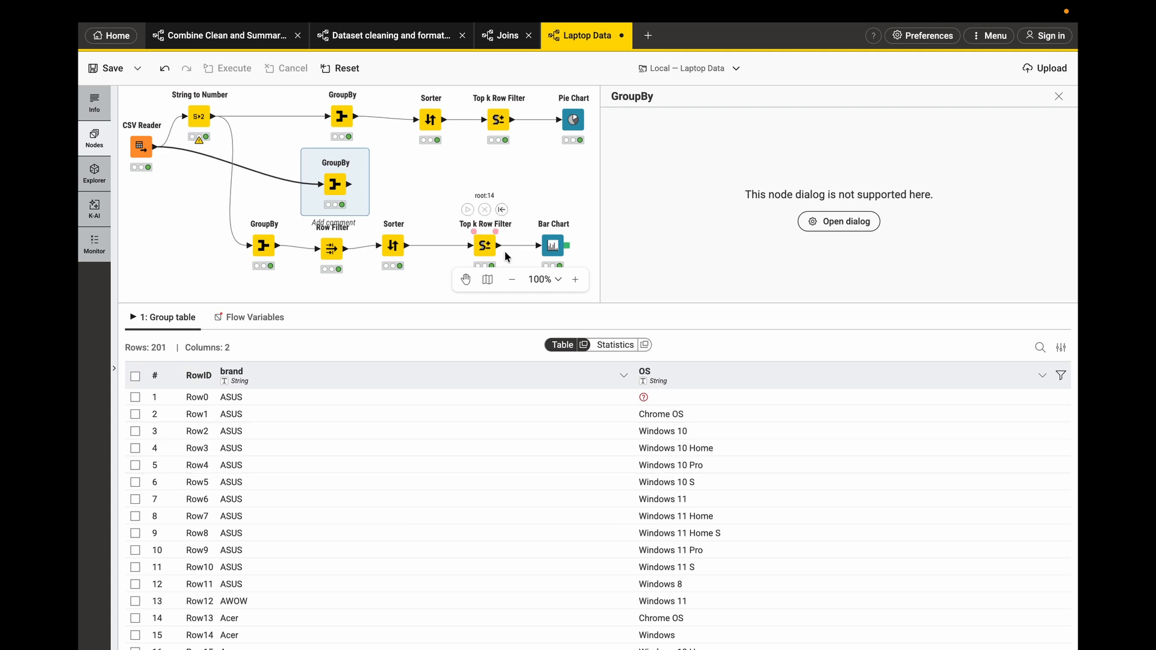
{"action": "scroll", "coordinate": [485, 249], "scroll_direction": "down", "scroll_amount": 1}
{"action": "left_click", "coordinate": [487, 227]}
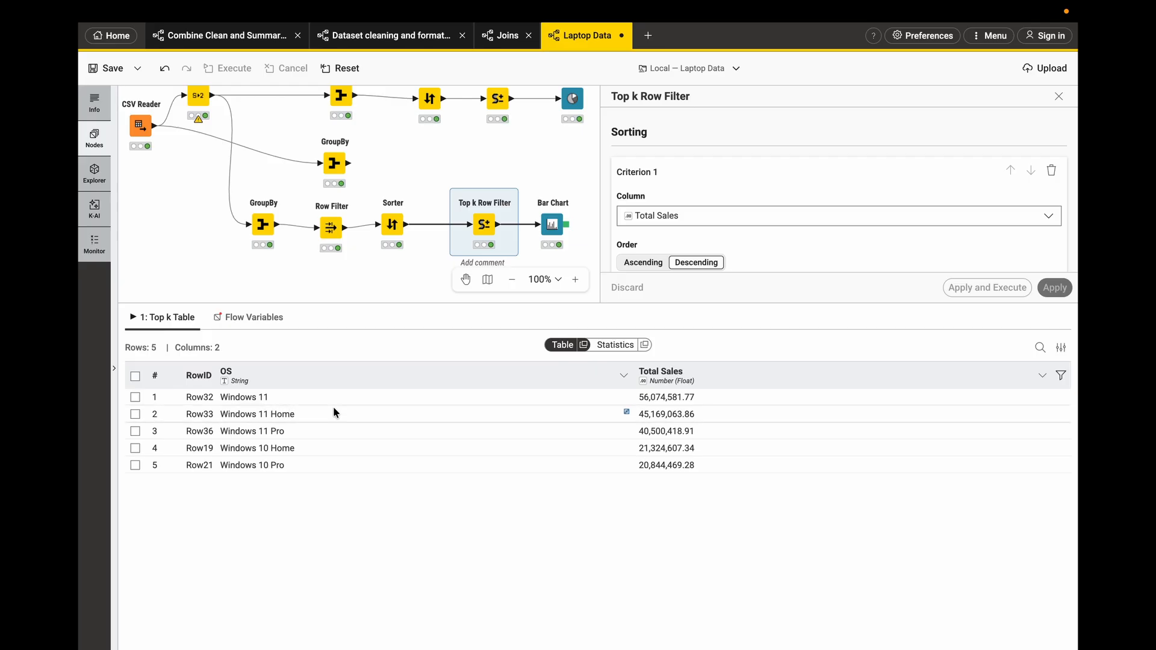
- Close the node dialog and enlarge the workflow canvas area by resizing the output pane
{"action": "scroll", "coordinate": [408, 270], "scroll_direction": "left", "scroll_amount": 1}
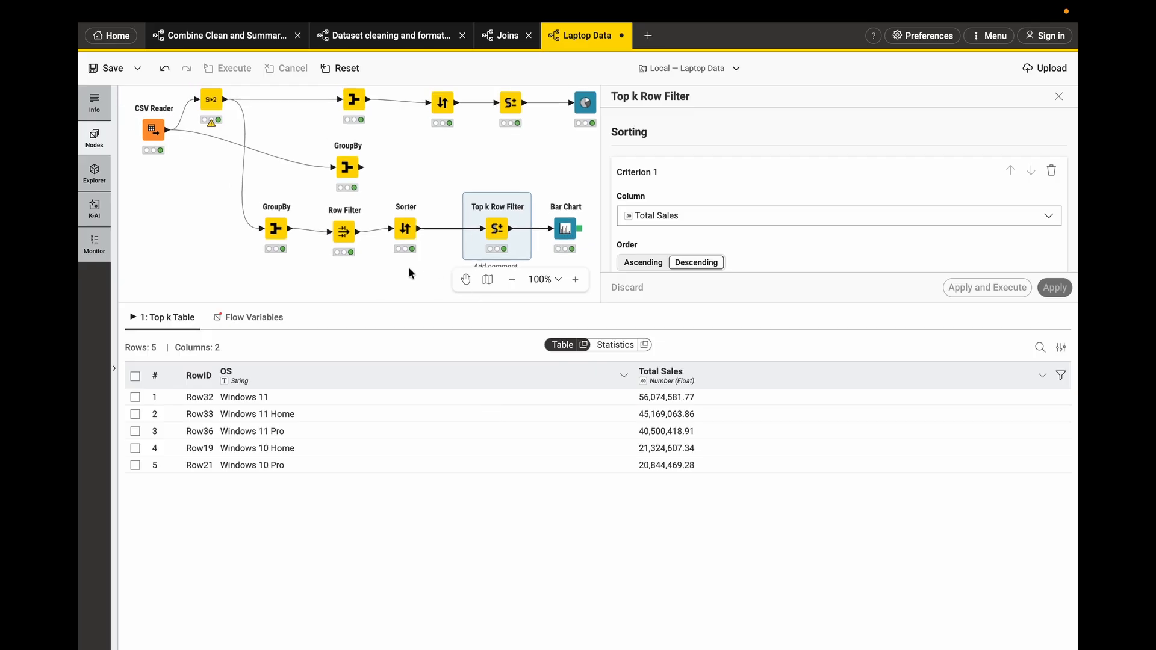
{"action": "left_click", "coordinate": [1058, 97]}
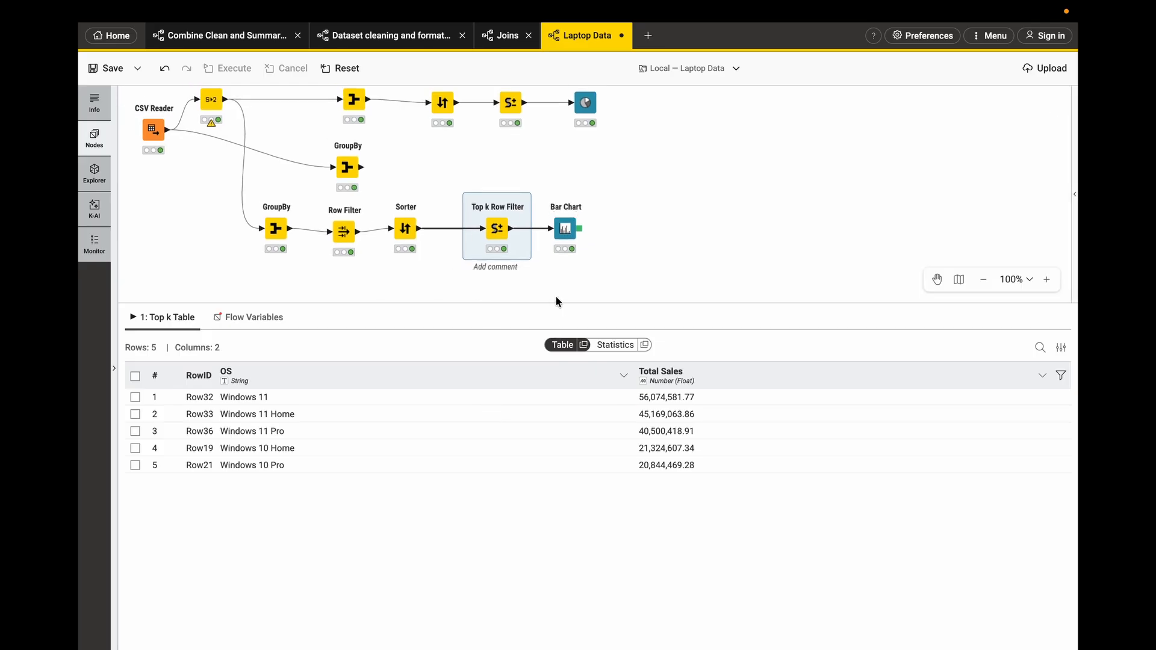
{"action": "scroll", "coordinate": [555, 295], "scroll_direction": "up", "scroll_amount": 1}
{"action": "scroll", "coordinate": [555, 295], "scroll_direction": "left", "scroll_amount": 3}
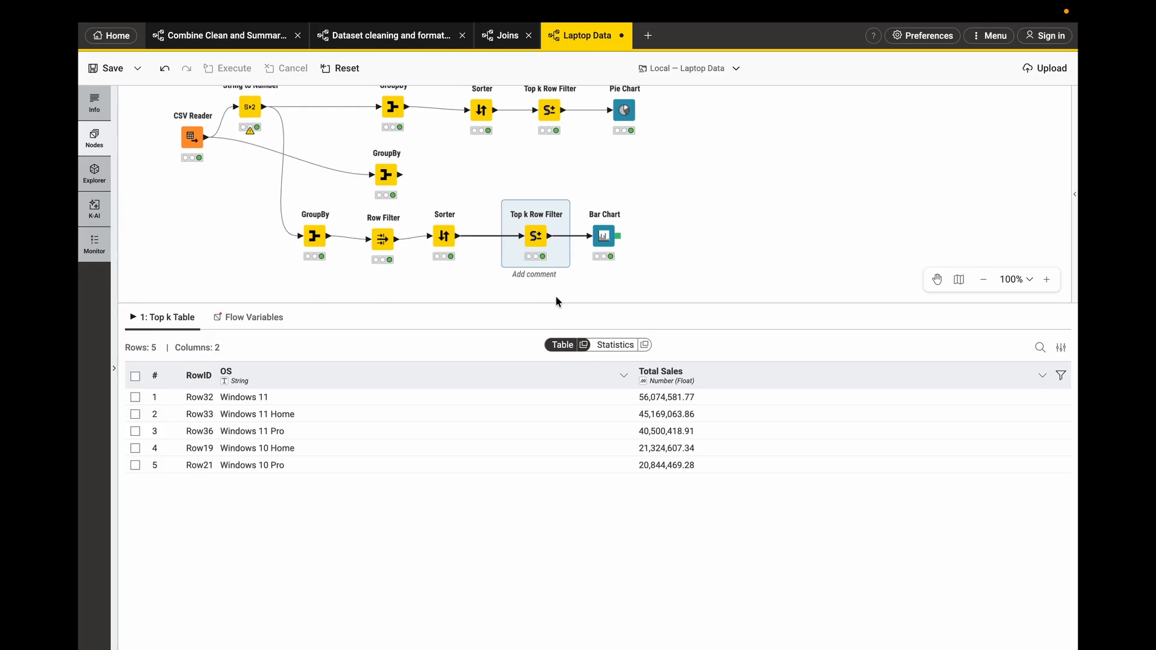
{"action": "left_click_drag", "start_coordinate": [556, 302], "coordinate": [556, 379]}
{"action": "scroll", "coordinate": [483, 313], "scroll_direction": "up", "scroll_amount": 3}
{"action": "scroll", "coordinate": [483, 313], "scroll_direction": "left", "scroll_amount": 2}
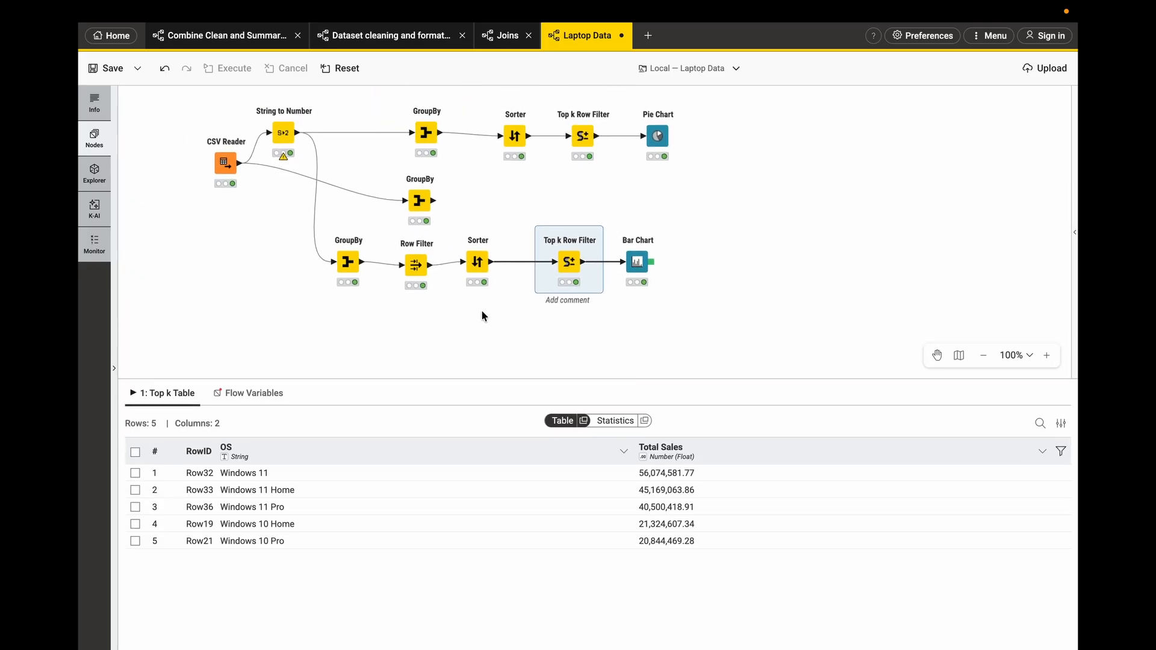